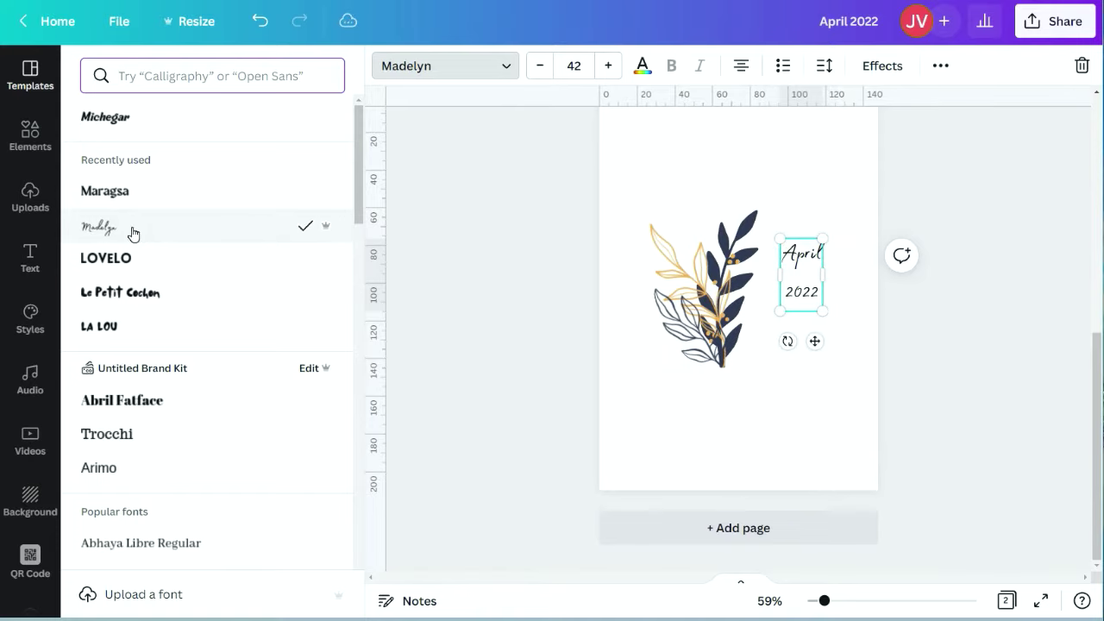
- Set the April 2022 text in Madelyn at size 72 and tighten its line spacing to about 1
{"action": "left_click", "coordinate": [99, 227]}
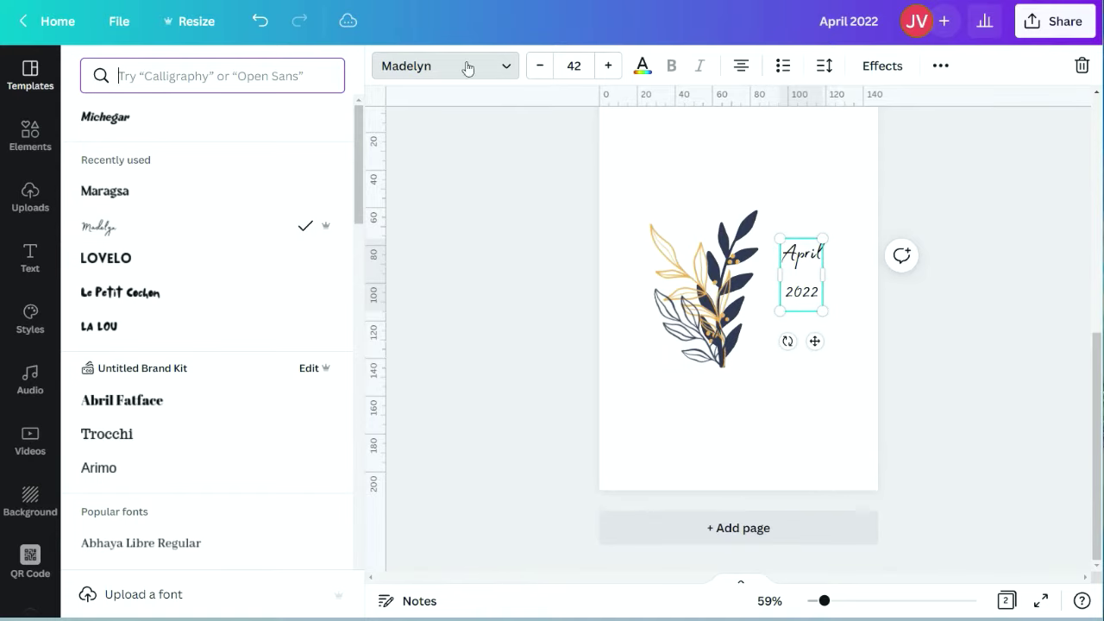
{"action": "left_click", "coordinate": [573, 65]}
{"action": "left_click", "coordinate": [592, 411]}
{"action": "left_click", "coordinate": [824, 65]}
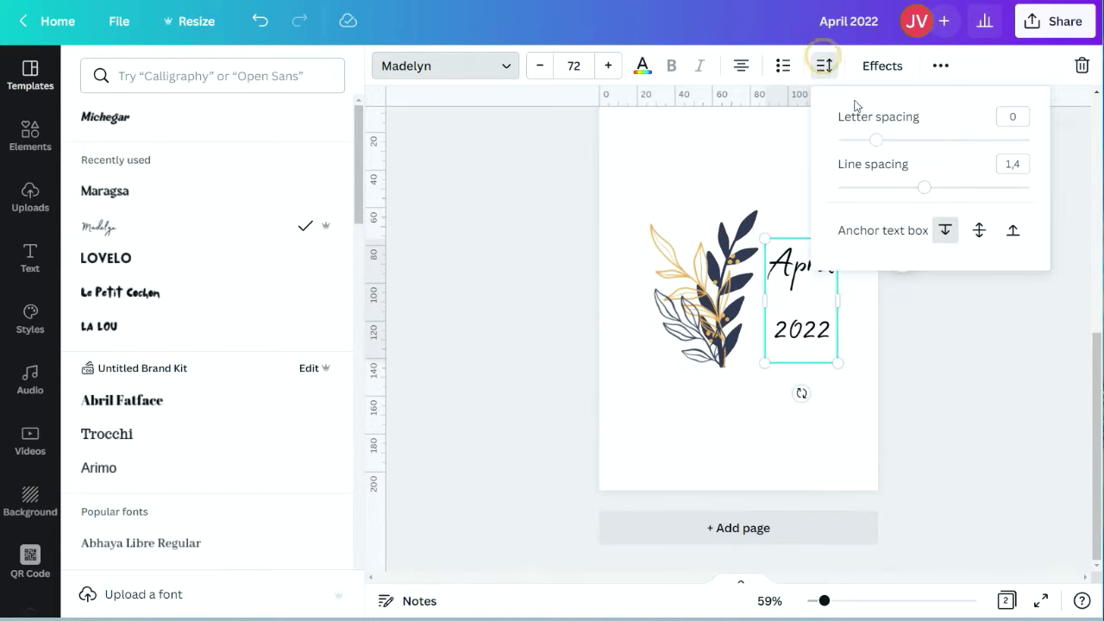
{"action": "left_click_drag", "start_coordinate": [912, 192], "coordinate": [890, 196]}
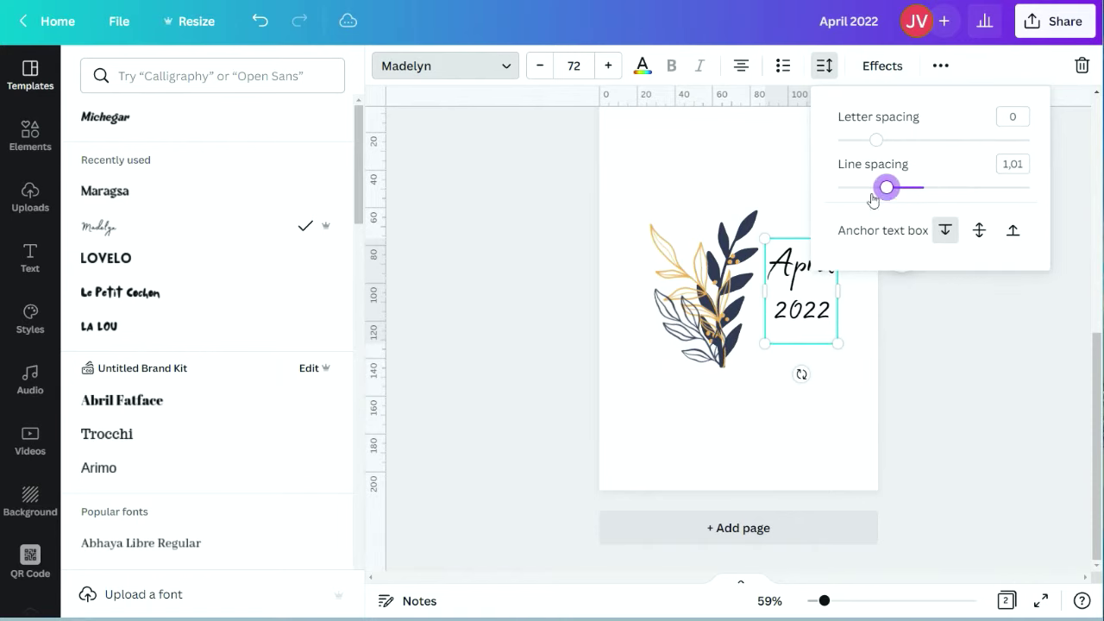
{"action": "key", "text": "Escape"}
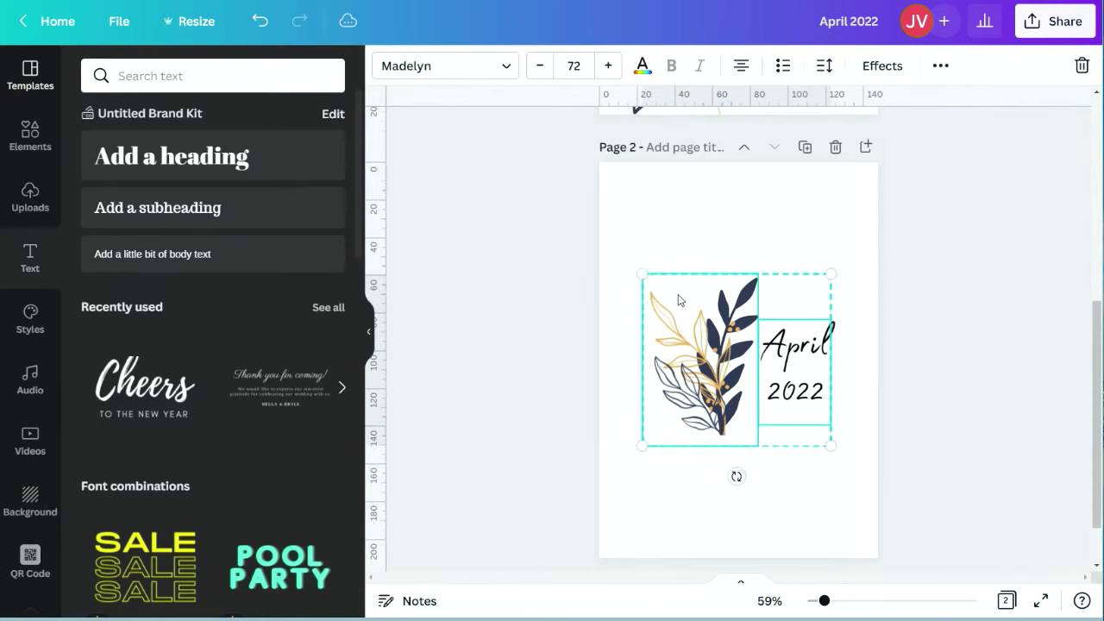
- Enlarge the leaf illustration and date text together, and lower the text so it sits beside the base of the stem
{"action": "left_click_drag", "start_coordinate": [641, 270], "coordinate": [607, 240]}
{"action": "left_click_drag", "start_coordinate": [833, 449], "coordinate": [857, 462]}
{"action": "left_click_drag", "start_coordinate": [610, 240], "coordinate": [630, 258]}
{"action": "left_click", "coordinate": [978, 345]}
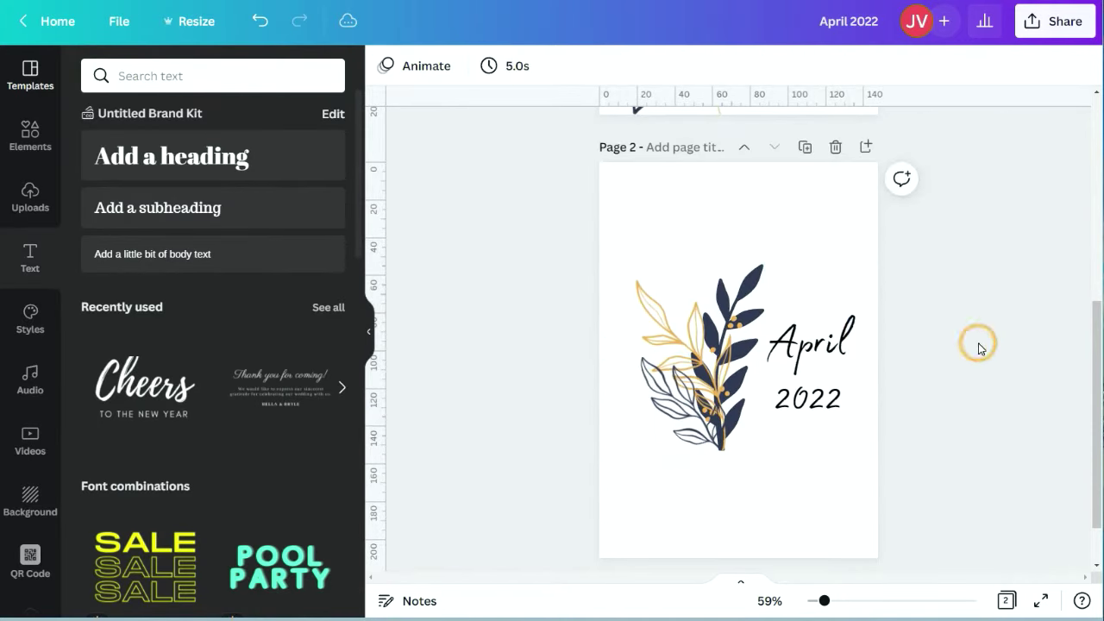
{"action": "left_click_drag", "start_coordinate": [829, 360], "coordinate": [816, 402]}
{"action": "left_click", "coordinate": [1070, 355]}
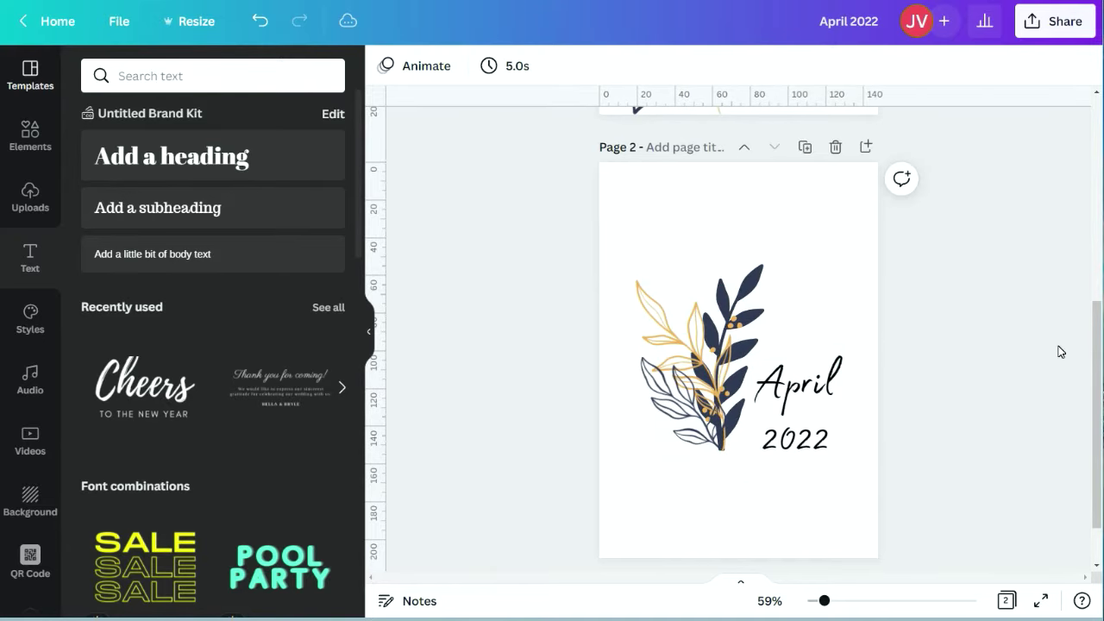
- Tilt the leaf illustration slightly counterclockwise beside the date text
{"action": "left_click", "coordinate": [703, 375]}
{"action": "left_click_drag", "start_coordinate": [696, 484], "coordinate": [716, 493]}
{"action": "key", "text": "ctrl+z"}
{"action": "left_click", "coordinate": [841, 398]}
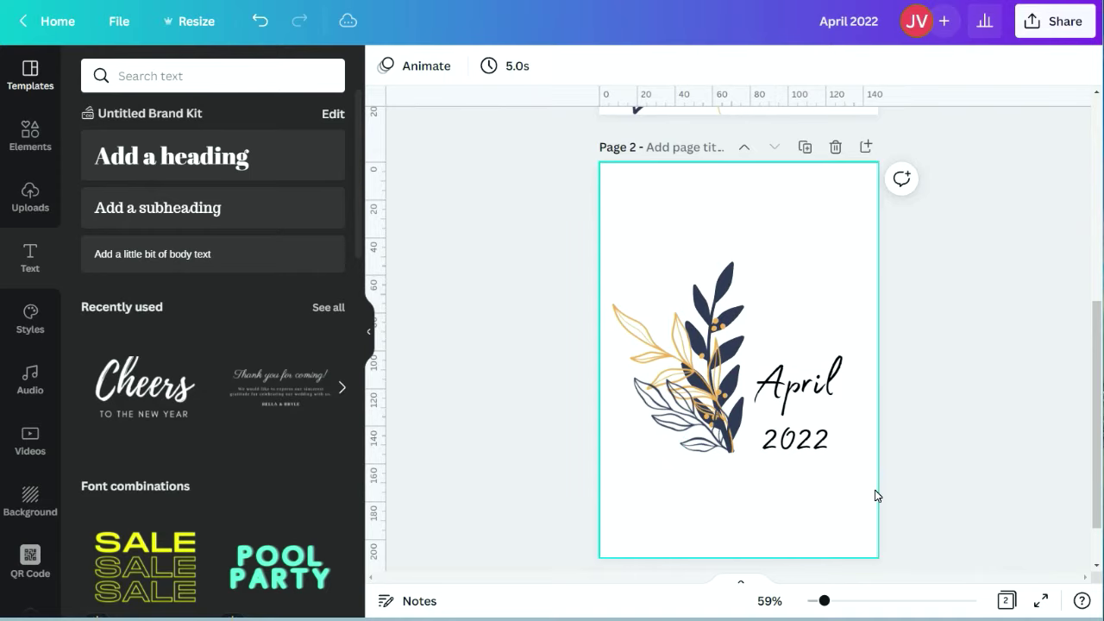
{"action": "left_click", "coordinate": [710, 399]}
{"action": "left_click_drag", "start_coordinate": [722, 496], "coordinate": [715, 497]}
{"action": "left_click", "coordinate": [922, 362]}
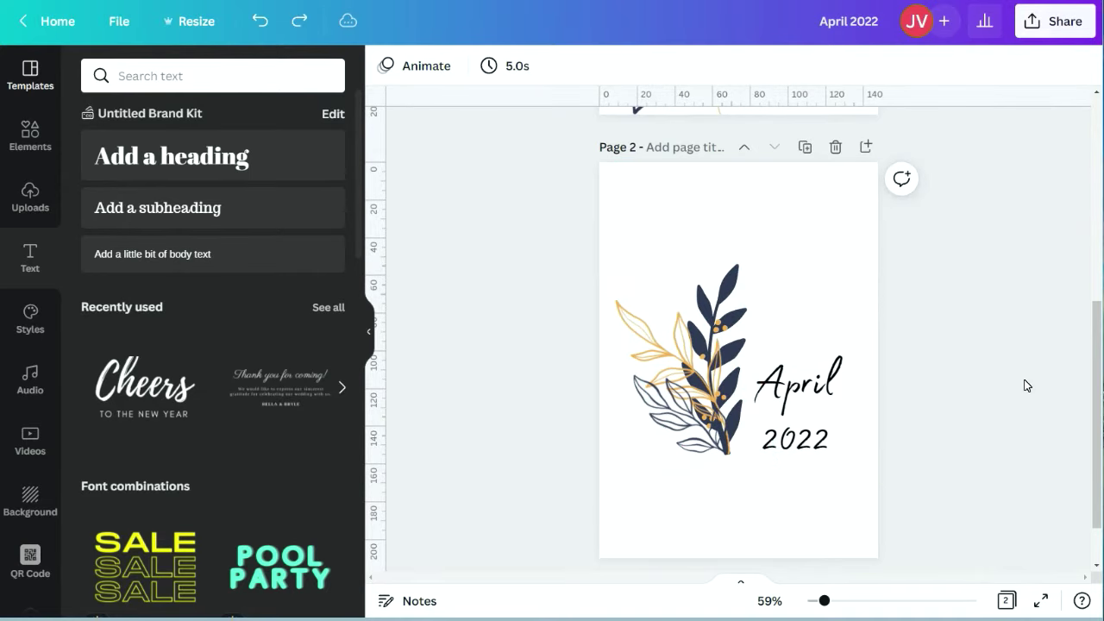
- Reduce the line spacing of the April 2022 text slightly further
{"action": "left_click", "coordinate": [798, 412]}
{"action": "left_click", "coordinate": [827, 66]}
{"action": "left_click_drag", "start_coordinate": [884, 188], "coordinate": [873, 188]}
{"action": "left_click", "coordinate": [944, 405]}
{"action": "left_click", "coordinate": [943, 404]}
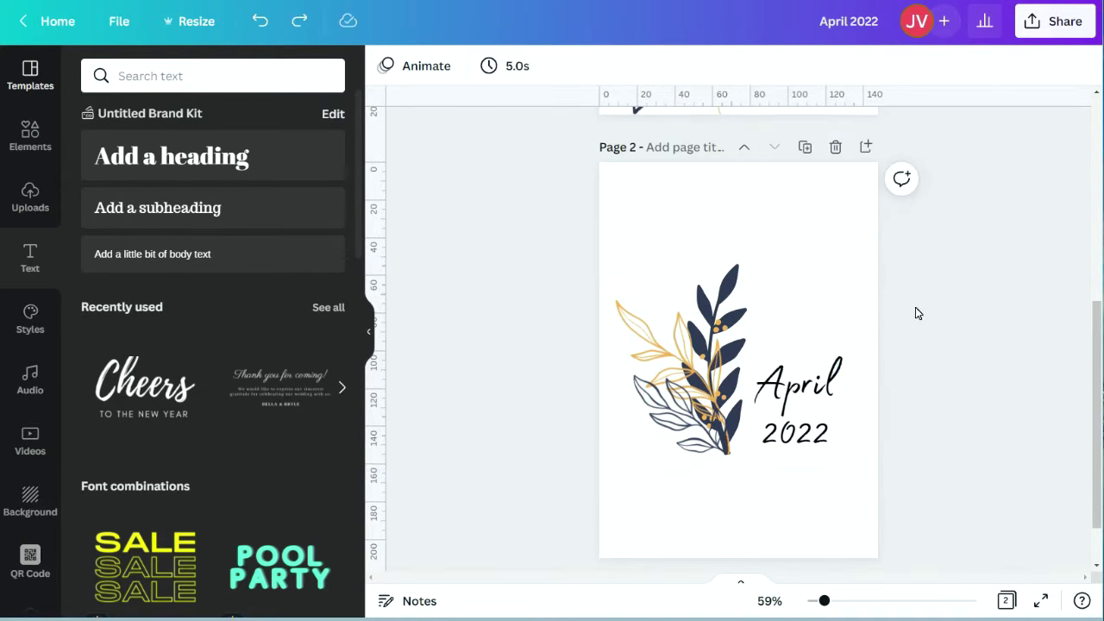
- Recolour the April 2022 text with the document's dark navy and nudge it slightly lower
{"action": "left_click", "coordinate": [795, 405]}
{"action": "left_click", "coordinate": [641, 65]}
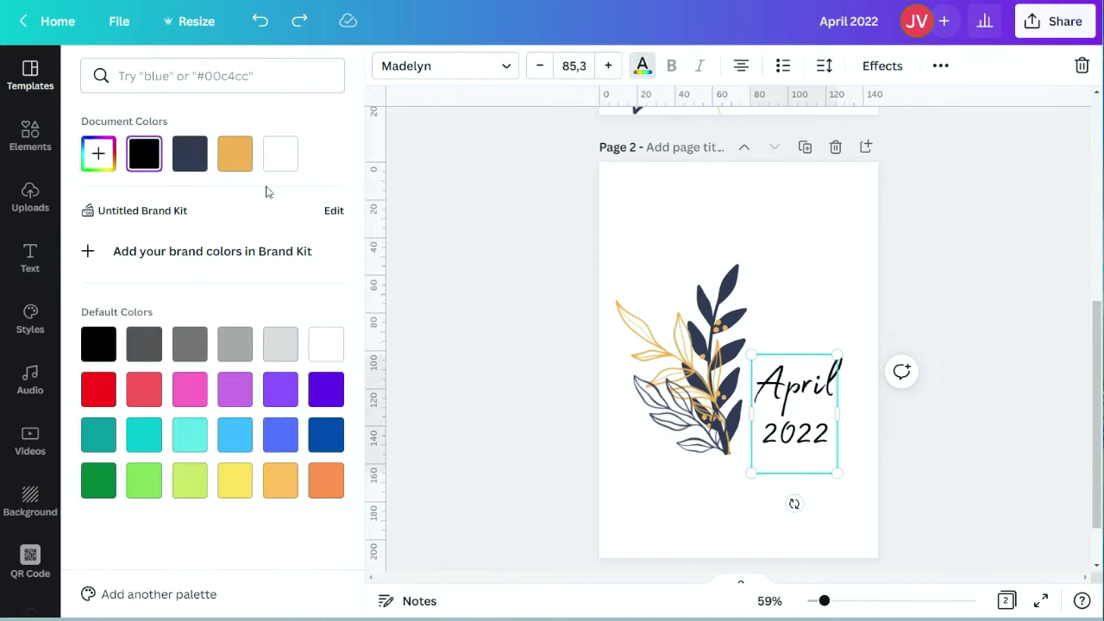
{"action": "left_click", "coordinate": [952, 254]}
{"action": "left_click", "coordinate": [952, 251]}
{"action": "left_click_drag", "start_coordinate": [810, 414], "coordinate": [809, 423]}
{"action": "left_click", "coordinate": [984, 358]}
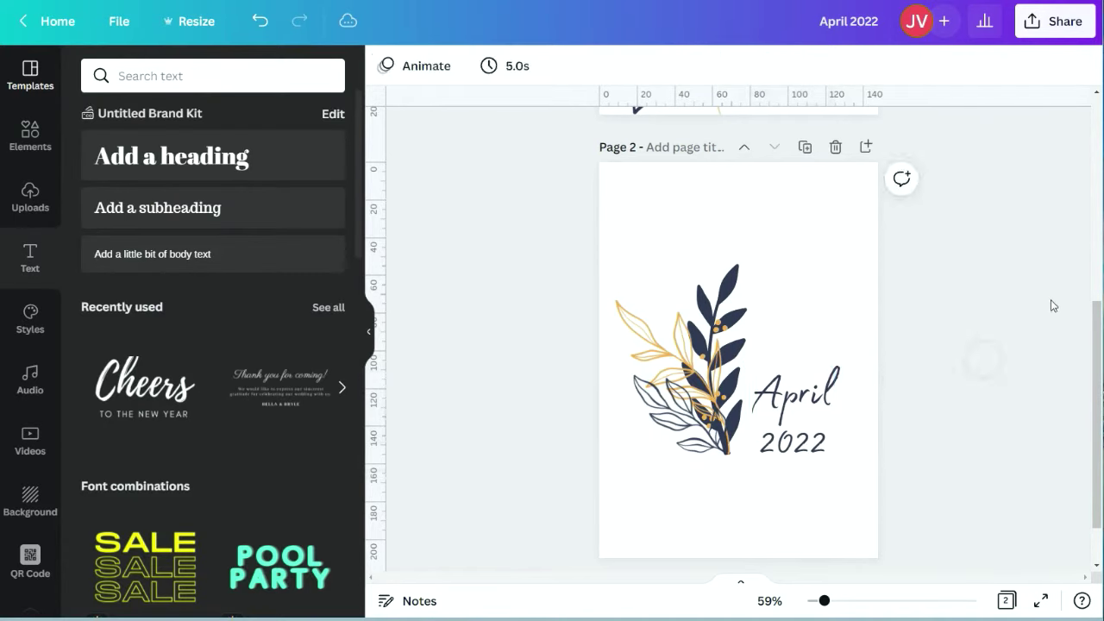
- Move the leaf illustration and date text together slightly up and to the right to balance them on the page
{"action": "left_click_drag", "start_coordinate": [1050, 301], "coordinate": [731, 433]}
{"action": "mouse_move", "coordinate": [739, 430]}
{"action": "left_mouse_down"}
{"action": "mouse_move", "coordinate": [737, 414]}
{"action": "mouse_move", "coordinate": [749, 419]}
{"action": "left_mouse_up"}
{"action": "left_click", "coordinate": [1001, 322]}
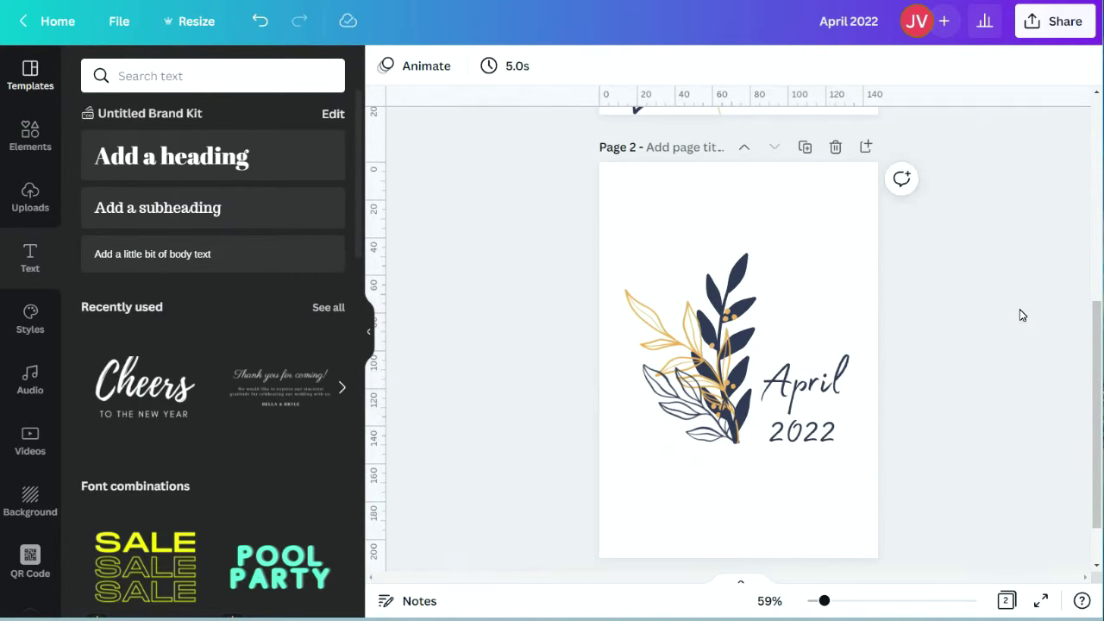
- Add a third page and search the elements for "grid"
{"action": "scroll", "coordinate": [981, 336], "scroll_direction": "down", "scroll_amount": 2}
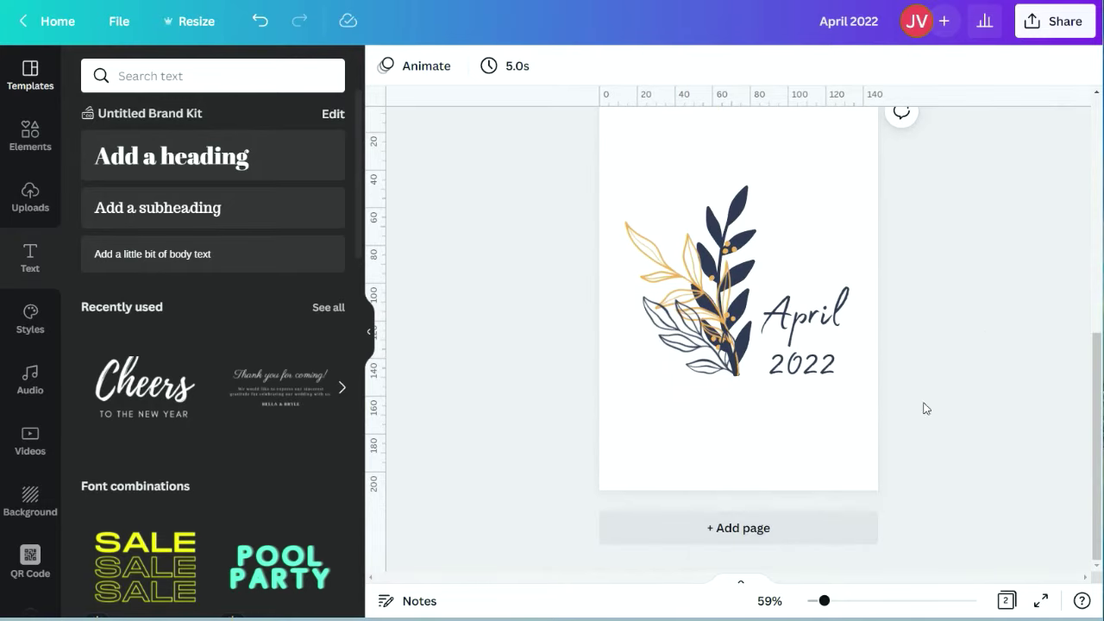
{"action": "left_click", "coordinate": [734, 535]}
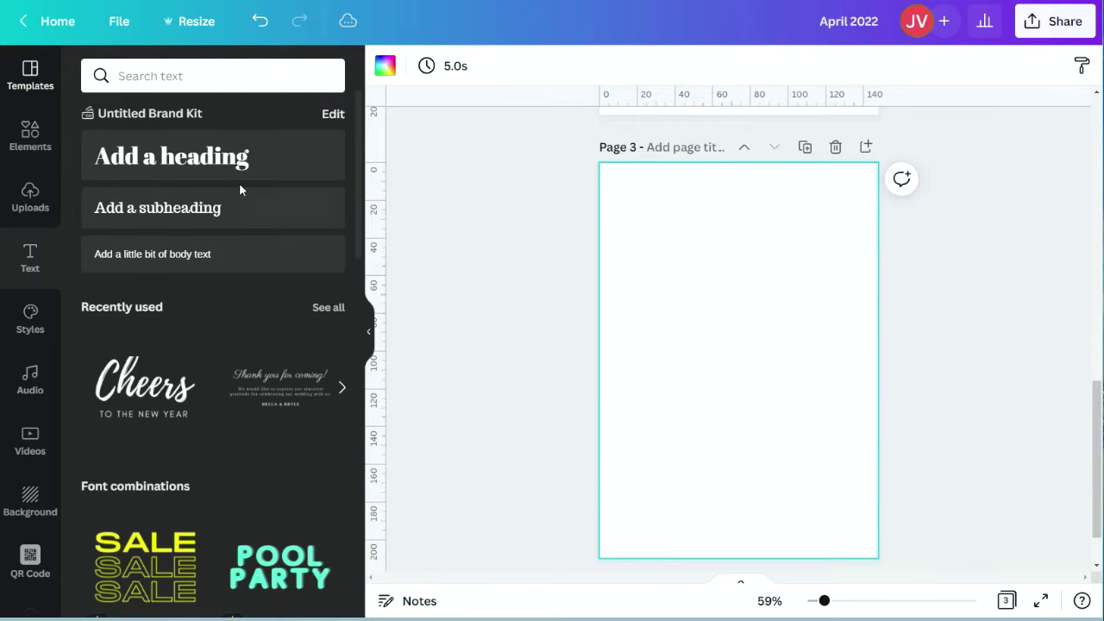
{"action": "left_click", "coordinate": [13, 142]}
{"action": "left_click", "coordinate": [173, 75]}
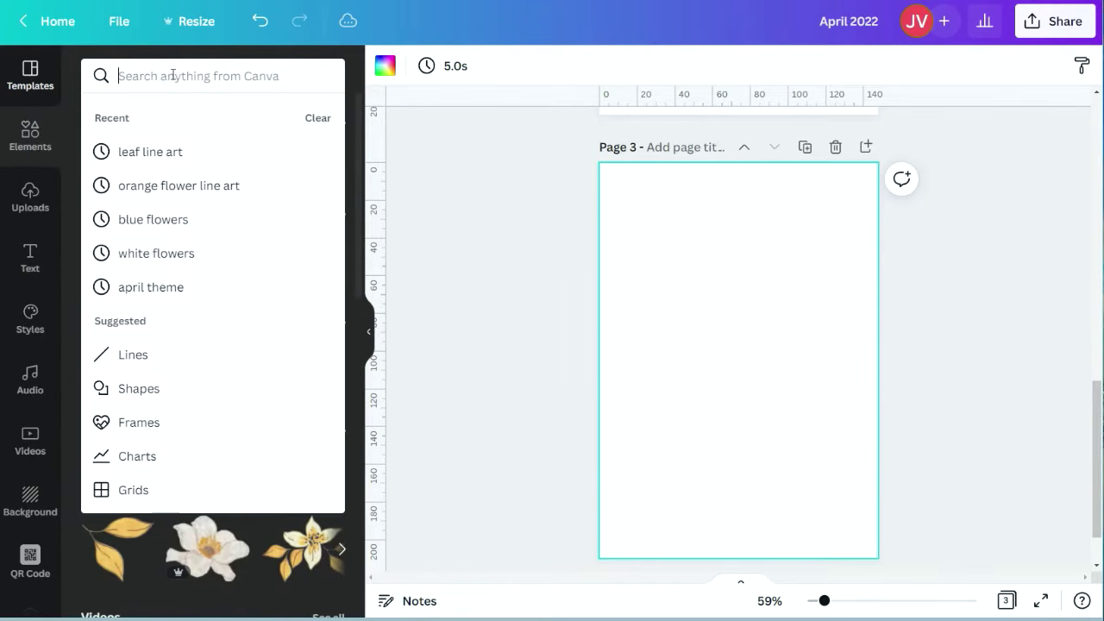
{"action": "type", "text": "grid"}
{"action": "key", "text": "Return"}
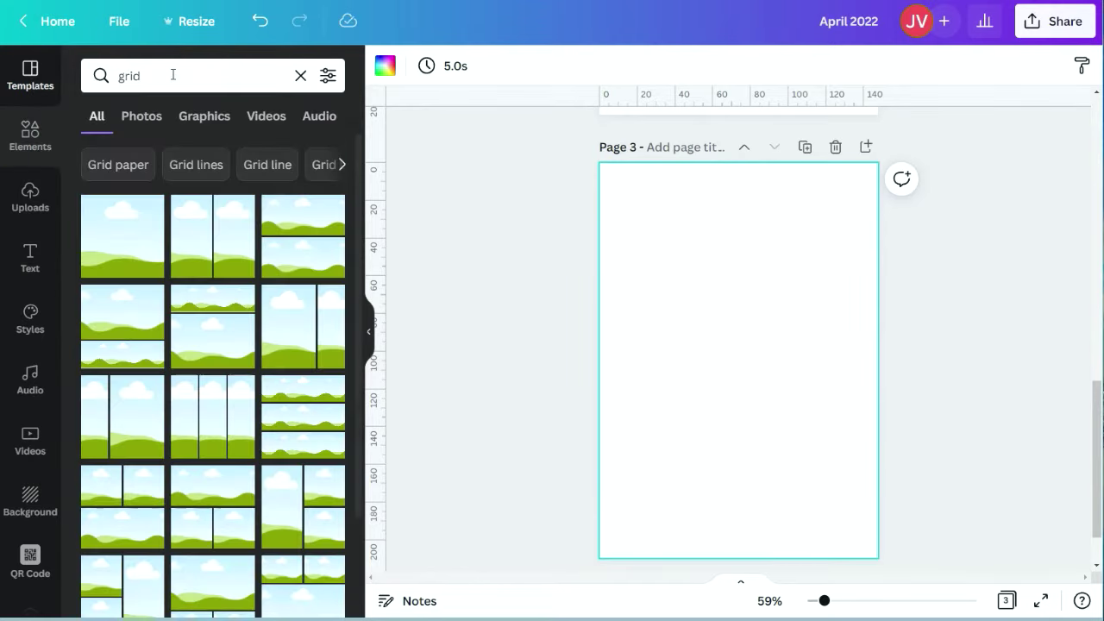
- Insert the five-by-five line grid graphic on page 3 and recolour it dark navy
{"action": "left_click", "coordinate": [190, 117]}
{"action": "left_click", "coordinate": [299, 234]}
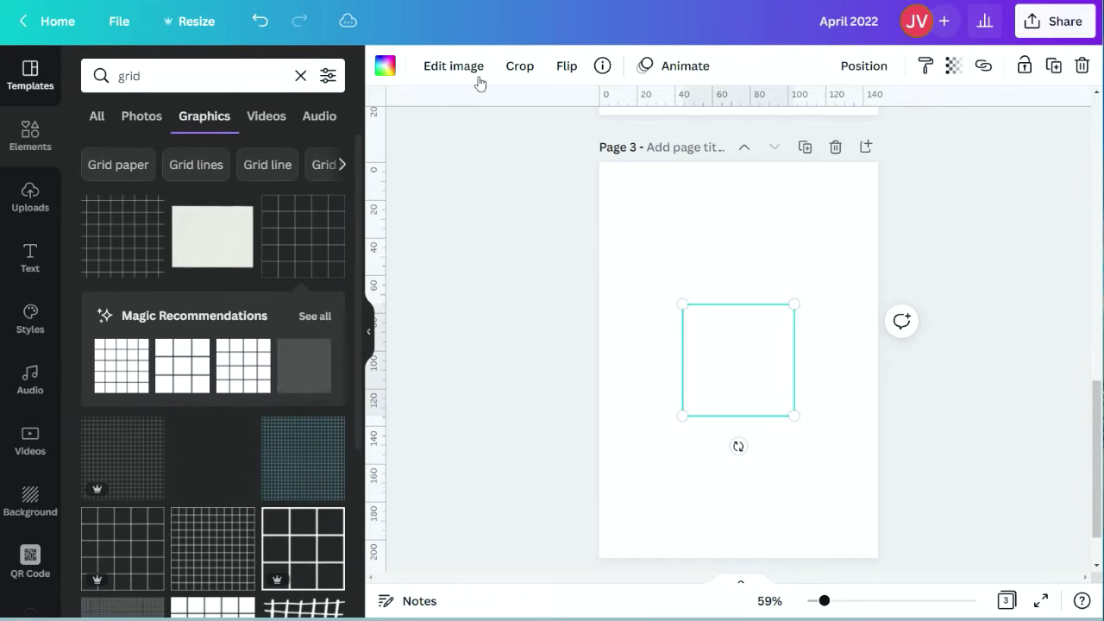
{"action": "left_click", "coordinate": [377, 67]}
{"action": "left_click", "coordinate": [143, 156]}
{"action": "left_click", "coordinate": [724, 377]}
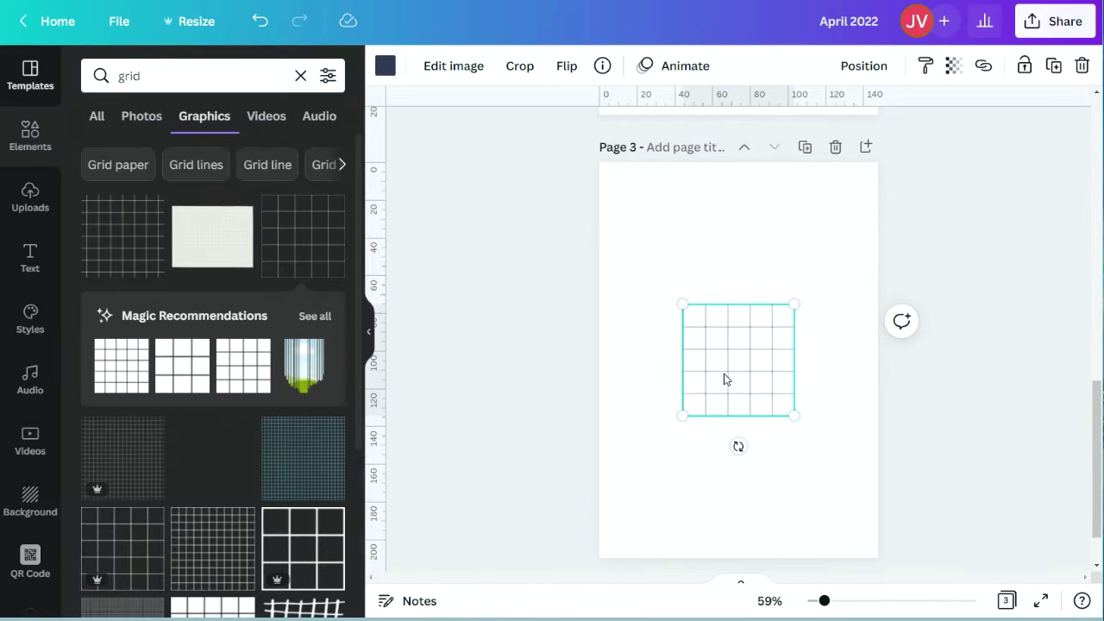
- Enlarge the grid from its corners to about 118 mm wide, centred on the page
{"action": "left_click_drag", "start_coordinate": [683, 304], "coordinate": [628, 249]}
{"action": "left_click_drag", "start_coordinate": [789, 418], "coordinate": [851, 470]}
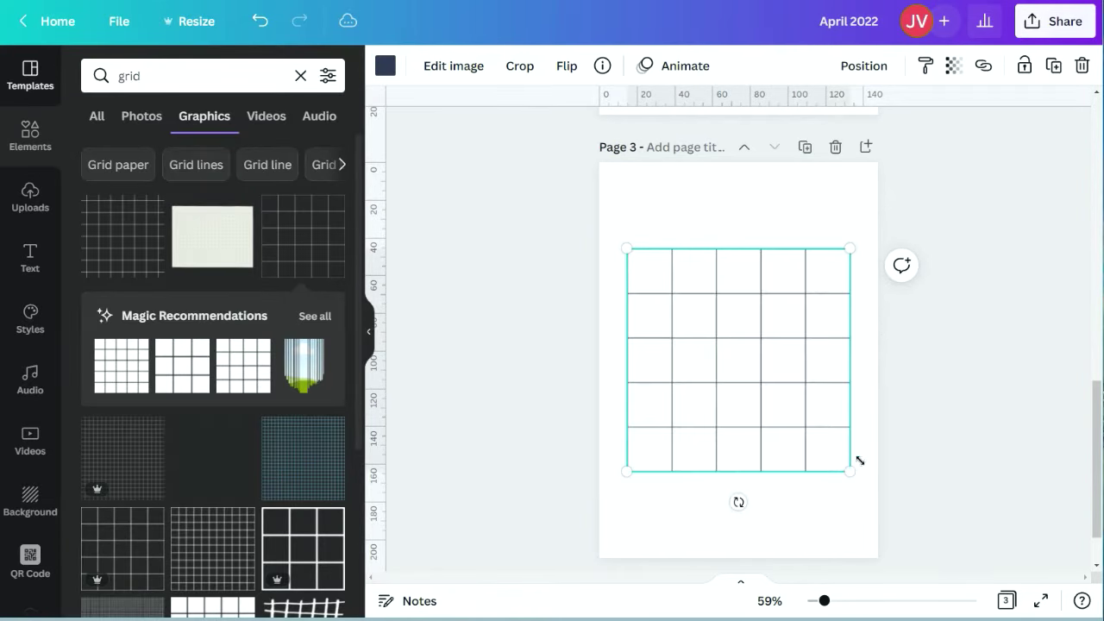
{"action": "left_click", "coordinate": [1003, 212]}
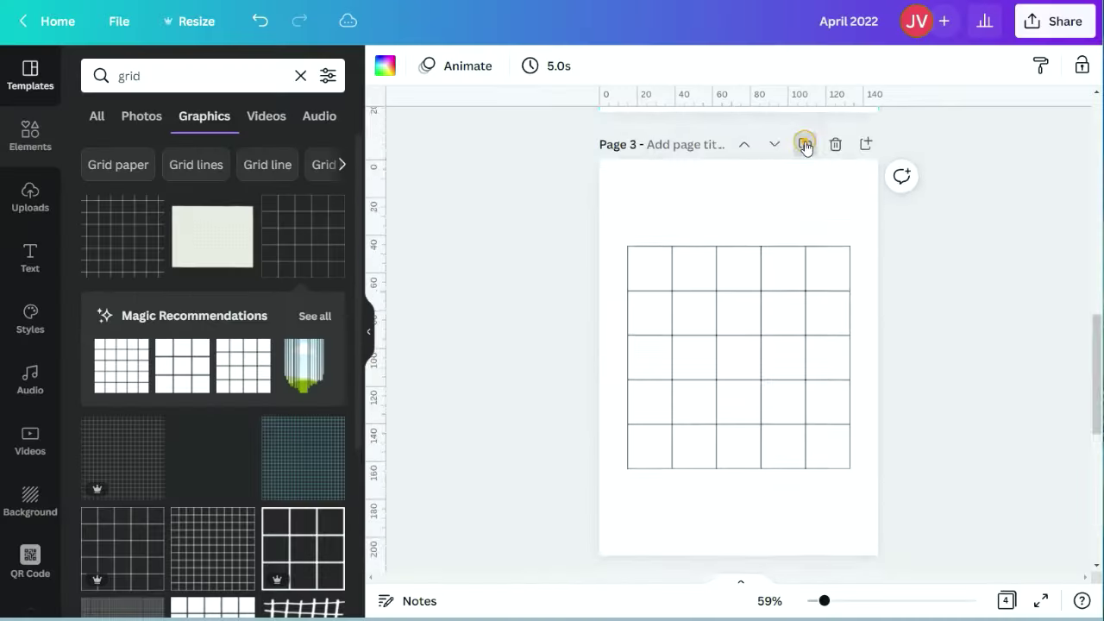
- Duplicate the grid page and crop the grid on page 4 to its first two columns
{"action": "left_click", "coordinate": [721, 157]}
{"action": "left_click", "coordinate": [737, 350]}
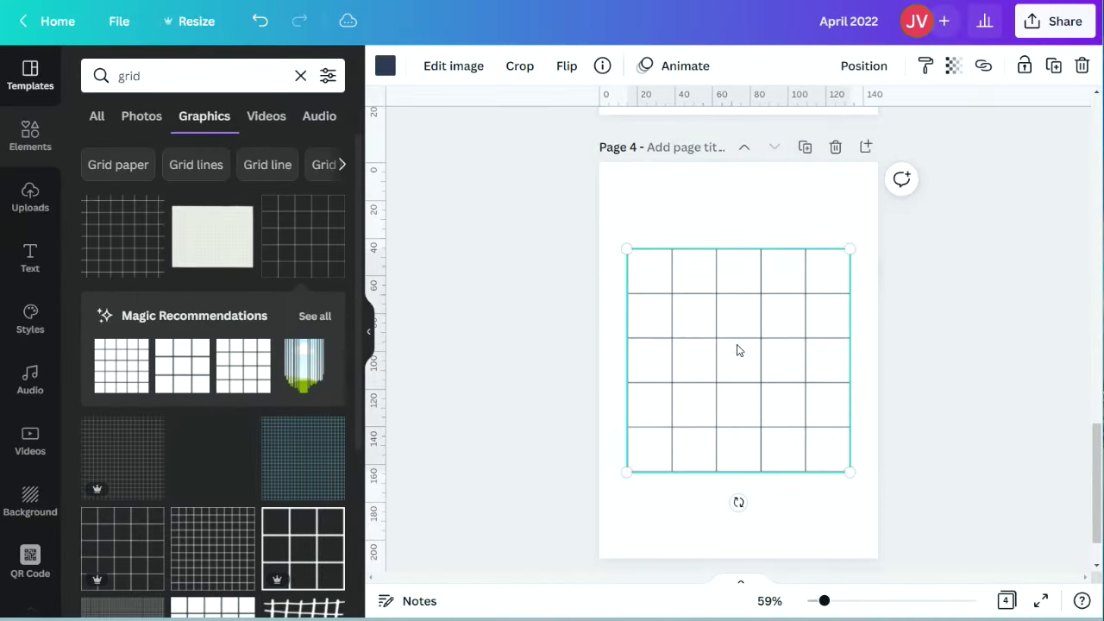
{"action": "left_click", "coordinate": [518, 68]}
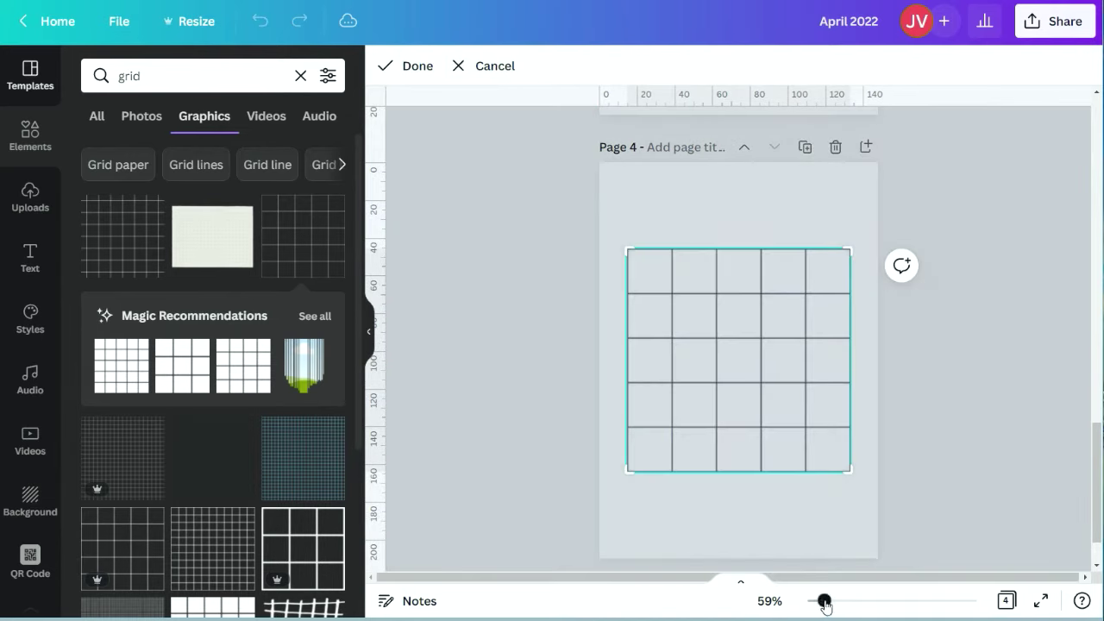
{"action": "left_click_drag", "start_coordinate": [825, 601], "coordinate": [846, 601]}
{"action": "left_click_drag", "start_coordinate": [969, 189], "coordinate": [695, 176]}
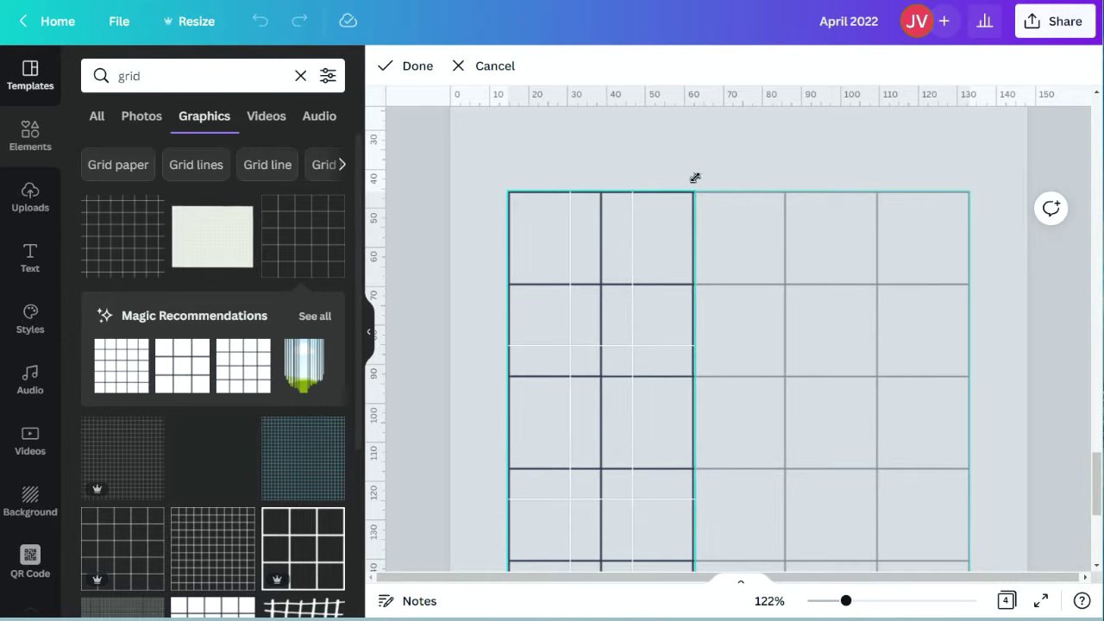
{"action": "left_click", "coordinate": [406, 66]}
- Refine the crop on page 4 so the two-column grid ends exactly on its outer vertical line
{"action": "left_click", "coordinate": [880, 368]}
{"action": "left_click_drag", "start_coordinate": [846, 602], "coordinate": [799, 578]}
{"action": "scroll", "coordinate": [605, 472], "scroll_direction": "up", "scroll_amount": 3}
{"action": "left_click", "coordinate": [603, 471]}
{"action": "left_click", "coordinate": [513, 66]}
{"action": "left_click", "coordinate": [872, 219]}
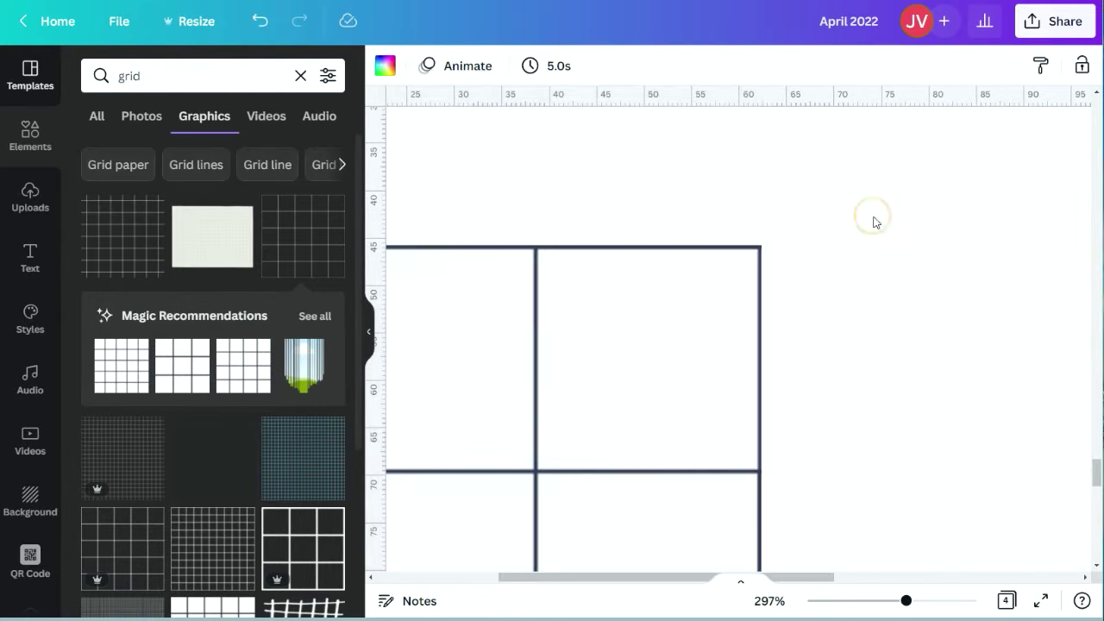
- Duplicate the April 2022 text from page 2 and place the copy above the grid on page 3
{"action": "left_click", "coordinate": [768, 601]}
{"action": "left_click", "coordinate": [751, 404]}
{"action": "scroll", "coordinate": [933, 420], "scroll_direction": "up", "scroll_amount": 3}
{"action": "scroll", "coordinate": [934, 421], "scroll_direction": "down", "scroll_amount": 4}
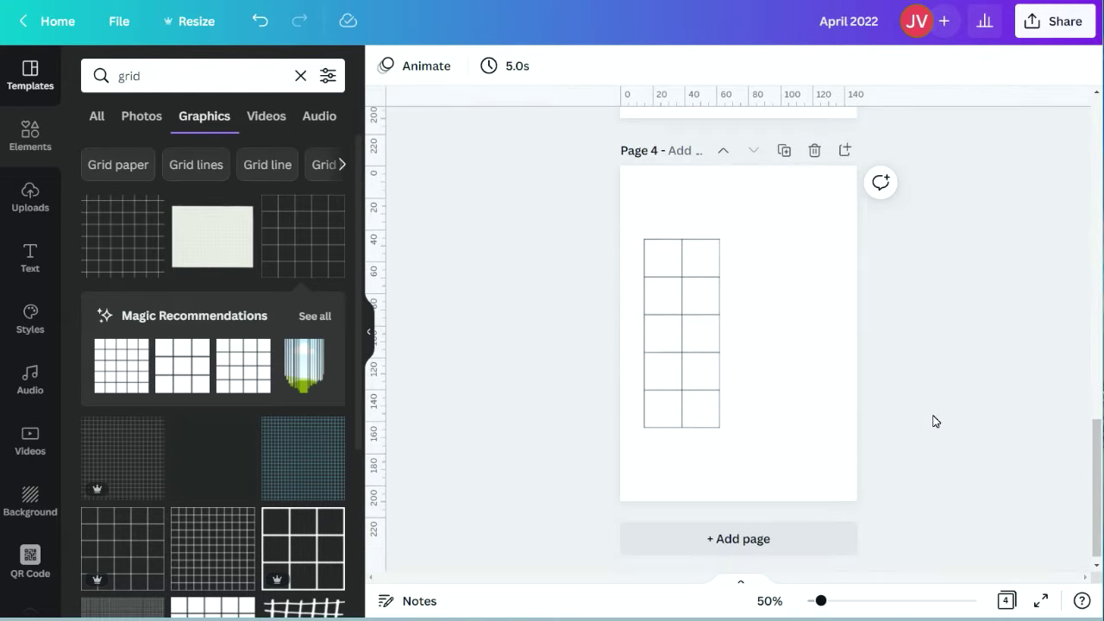
{"action": "scroll", "coordinate": [934, 421], "scroll_direction": "up", "scroll_amount": 8}
{"action": "left_click", "coordinate": [792, 280]}
{"action": "left_click", "coordinate": [941, 66]}
{"action": "left_click", "coordinate": [935, 110]}
{"action": "scroll", "coordinate": [700, 317], "scroll_direction": "down", "scroll_amount": 2}
{"action": "left_click_drag", "start_coordinate": [795, 287], "coordinate": [761, 298]}
- Rearrange the copied April 2022 title into a single line centred above the page 3 grid
{"action": "double_click", "coordinate": [667, 324]}
{"action": "left_click", "coordinate": [877, 311]}
{"action": "left_click", "coordinate": [879, 336]}
- Add a subheading text reading MON above the first column of the page 3 grid
{"action": "scroll", "coordinate": [879, 337], "scroll_direction": "down", "scroll_amount": 1}
{"action": "left_click", "coordinate": [30, 257]}
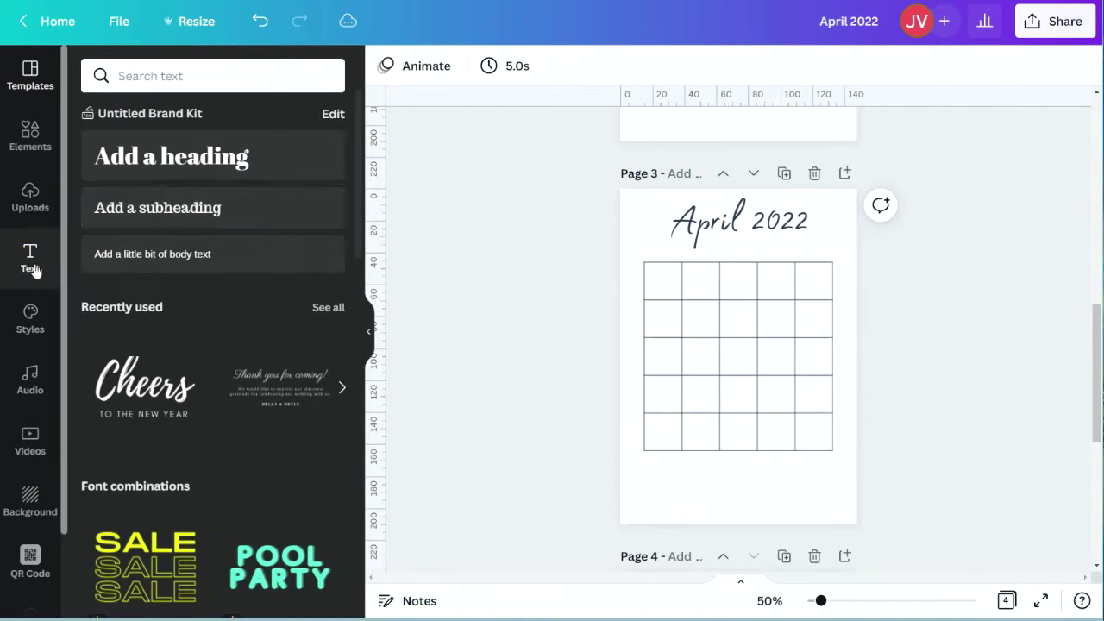
{"action": "left_click", "coordinate": [157, 208]}
{"action": "left_click_drag", "start_coordinate": [752, 393], "coordinate": [682, 292]}
{"action": "left_click_drag", "start_coordinate": [821, 601], "coordinate": [845, 601]}
{"action": "scroll", "coordinate": [587, 353], "scroll_direction": "up", "scroll_amount": 2}
- Set the MON label's font to Belleza at size 14
{"action": "left_click", "coordinate": [445, 66]}
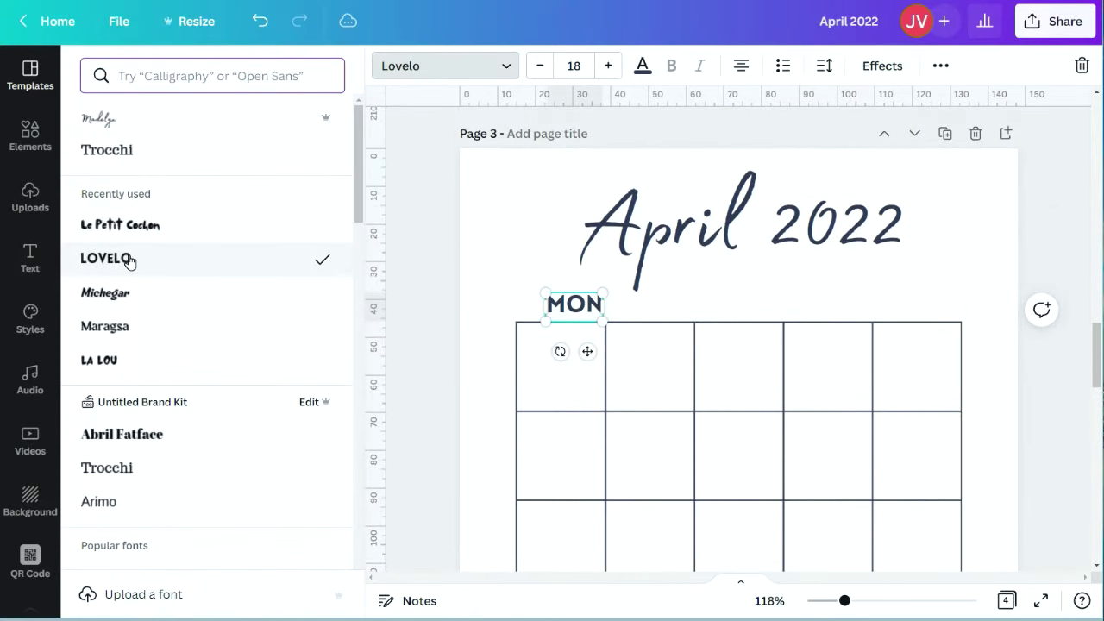
{"action": "scroll", "coordinate": [129, 262], "scroll_direction": "down", "scroll_amount": 4}
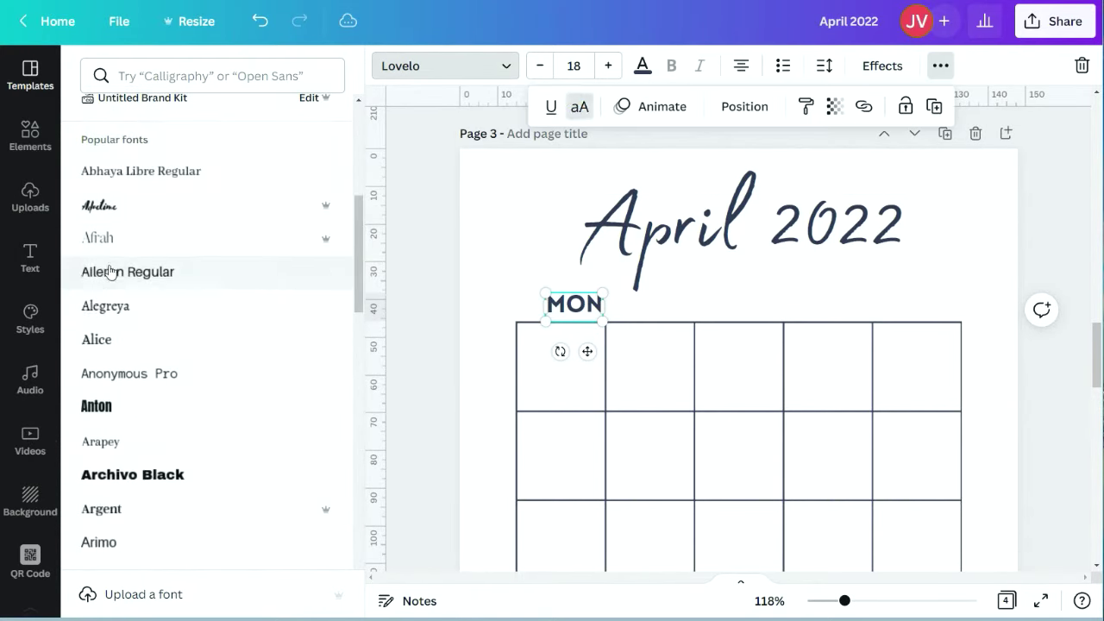
{"action": "left_click", "coordinate": [97, 237]}
{"action": "left_click", "coordinate": [110, 273]}
{"action": "scroll", "coordinate": [112, 345], "scroll_direction": "down", "scroll_amount": 2}
{"action": "left_click", "coordinate": [113, 509]}
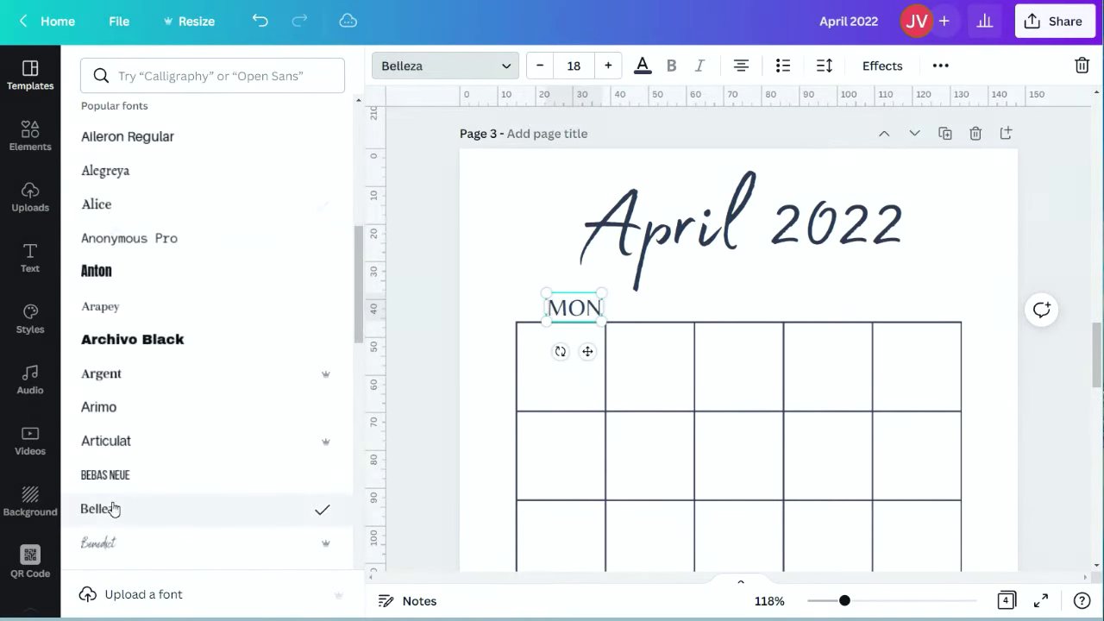
{"action": "left_click", "coordinate": [573, 66]}
{"action": "left_click", "coordinate": [572, 202]}
- Duplicate the MON label above the remaining columns as TUE, WED, THU and FRI on page 3, and SAT over page 4's first column
{"action": "left_click_drag", "start_coordinate": [588, 351], "coordinate": [665, 351]}
{"action": "key", "text": "ctrl+d"}
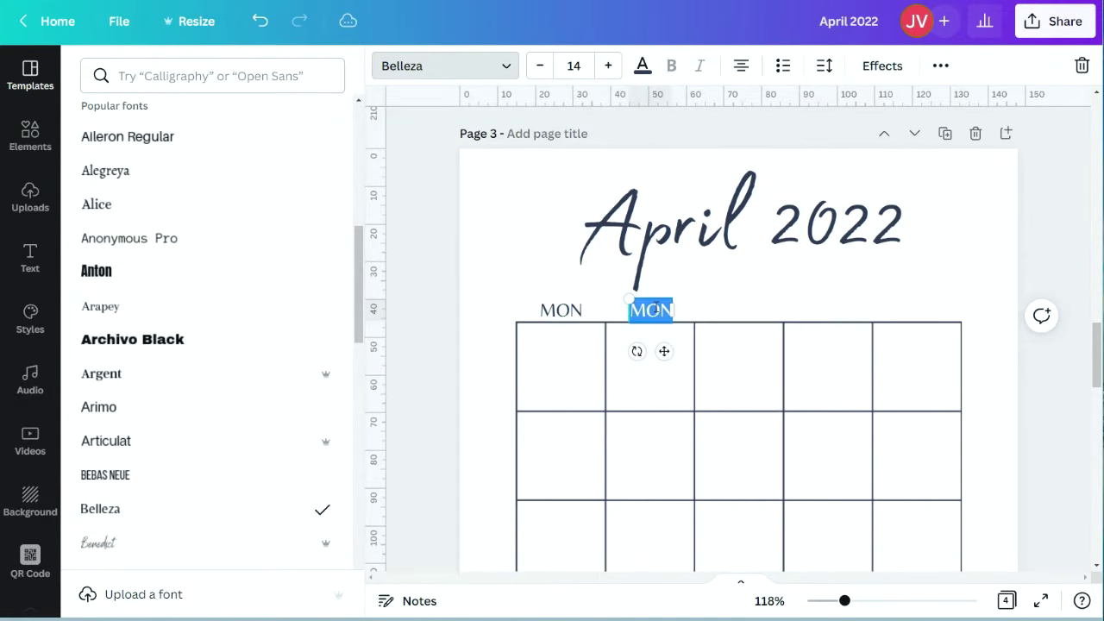
{"action": "left_click", "coordinate": [943, 71]}
{"action": "left_click", "coordinate": [936, 108]}
{"action": "double_click", "coordinate": [744, 310]}
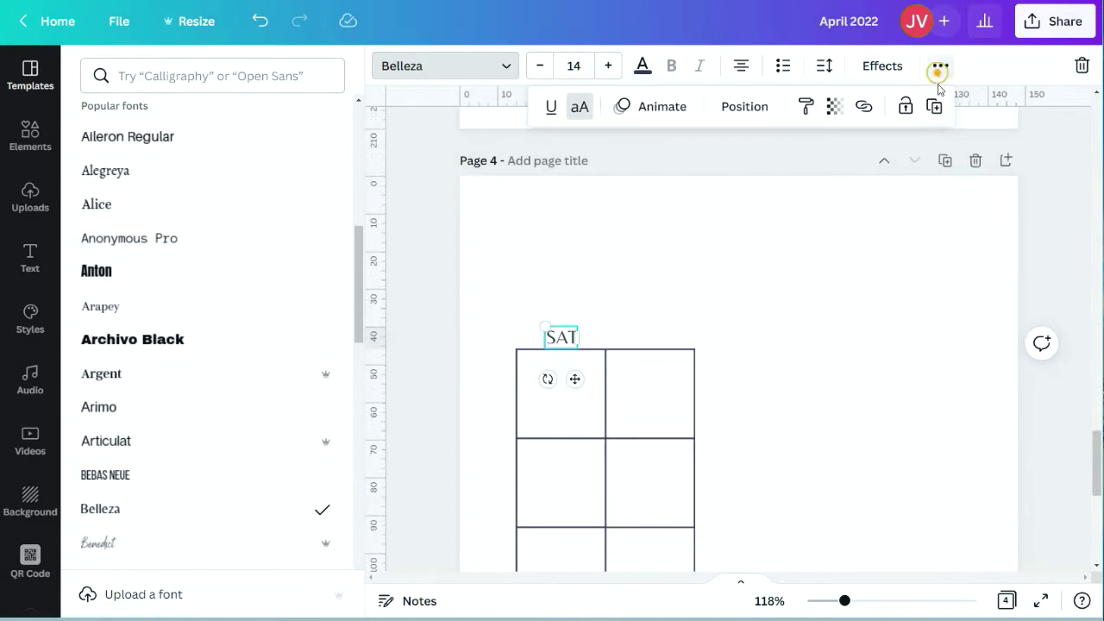
- Duplicate the SAT label above page 4's second column and open the copy's text for editing
{"action": "key", "text": "ctrl+d"}
{"action": "left_click_drag", "start_coordinate": [574, 377], "coordinate": [666, 373]}
{"action": "double_click", "coordinate": [650, 333]}
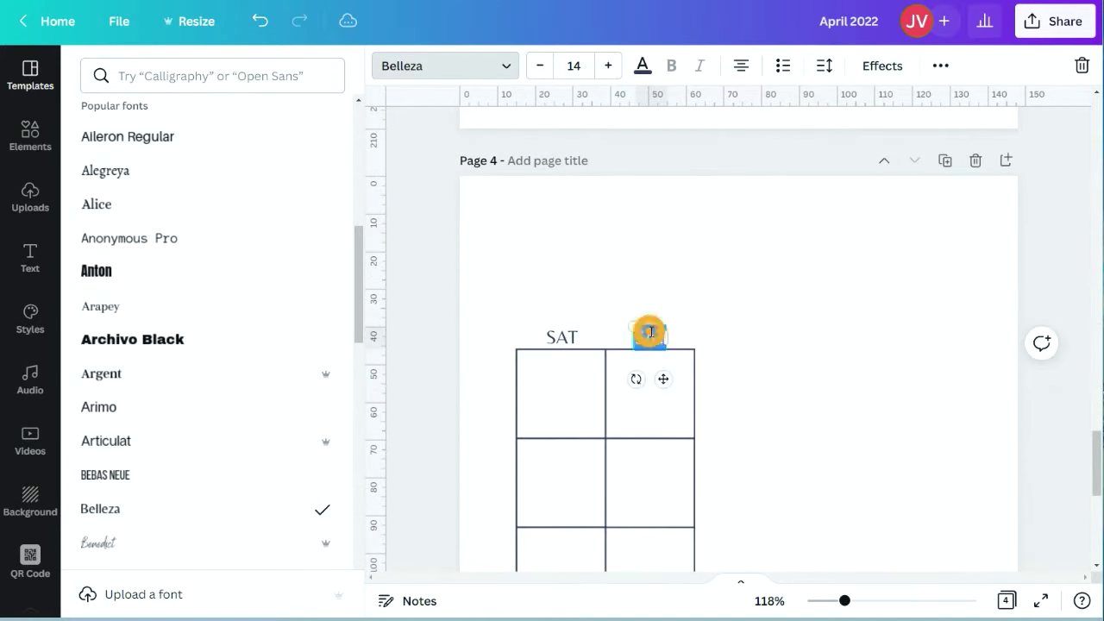
{"action": "left_click", "coordinate": [784, 298]}
- Duplicate the MON label into the first grid cell on page 3 and change the copy's text to 1
{"action": "scroll", "coordinate": [825, 412], "scroll_direction": "down", "scroll_amount": 5}
{"action": "scroll", "coordinate": [967, 336], "scroll_direction": "up", "scroll_amount": 5}
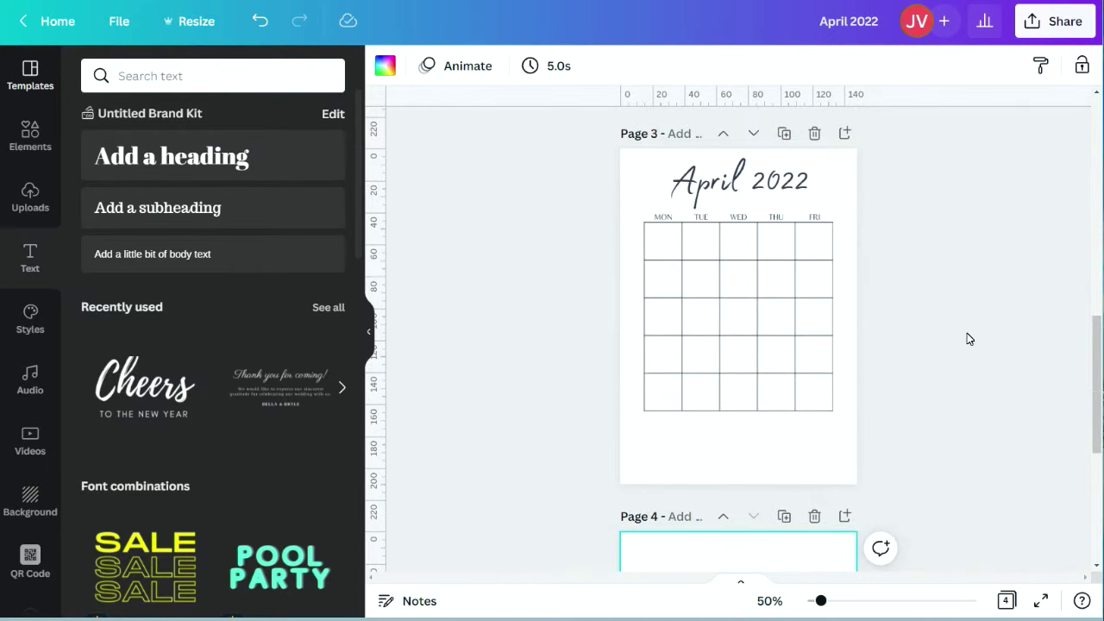
{"action": "left_click", "coordinate": [847, 600]}
{"action": "scroll", "coordinate": [742, 388], "scroll_direction": "up", "scroll_amount": 3}
{"action": "left_click", "coordinate": [561, 340]}
{"action": "left_click", "coordinate": [940, 66]}
{"action": "left_click", "coordinate": [938, 107]}
{"action": "left_click_drag", "start_coordinate": [582, 402], "coordinate": [584, 413]}
{"action": "double_click", "coordinate": [573, 372]}
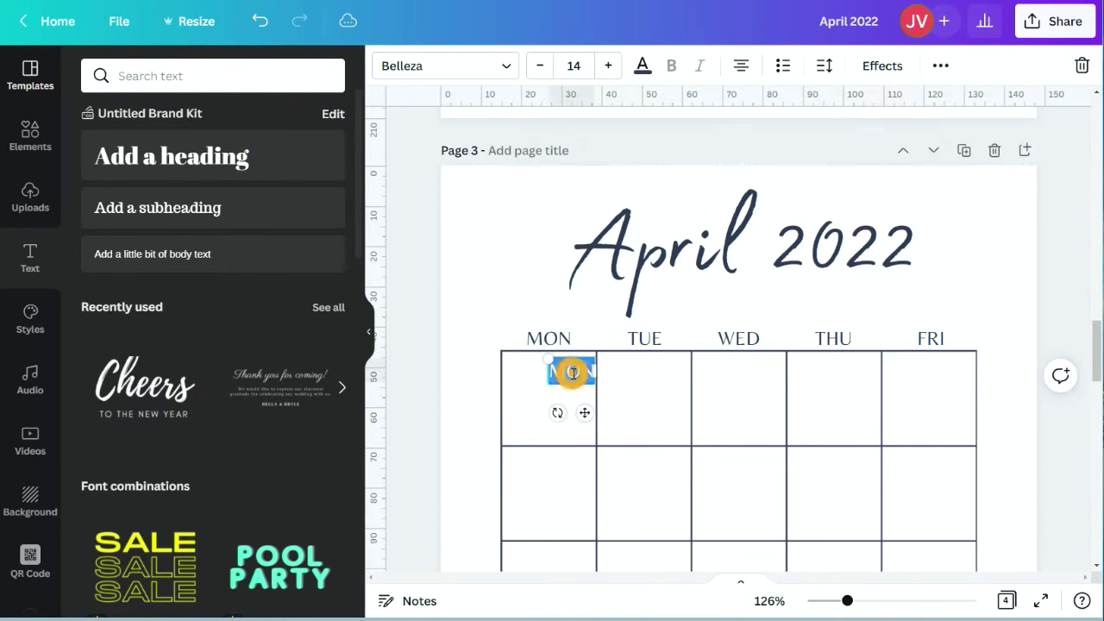
{"action": "type", "text": "1"}
- Set the 1 date label's font to Madelyn at size 21 in the Monday cell on page 3
{"action": "left_click", "coordinate": [465, 65]}
{"action": "left_click", "coordinate": [152, 180]}
{"action": "left_click", "coordinate": [575, 374]}
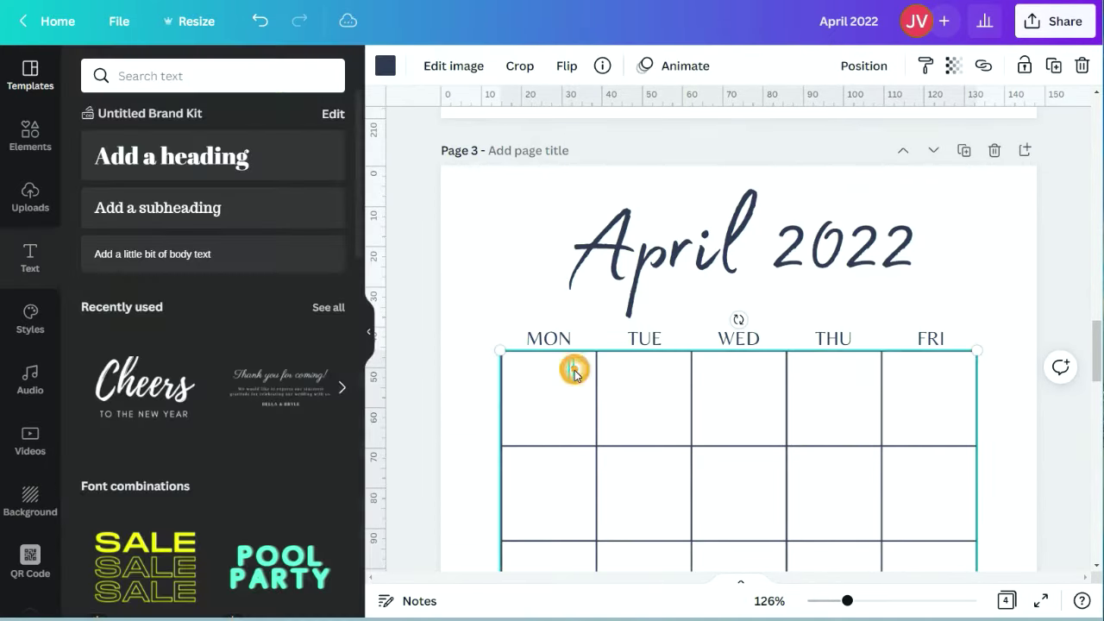
{"action": "left_click", "coordinate": [574, 373]}
{"action": "left_click", "coordinate": [574, 65]}
{"action": "left_click", "coordinate": [574, 313]}
{"action": "left_click", "coordinate": [598, 407]}
{"action": "left_click", "coordinate": [573, 371]}
{"action": "left_click", "coordinate": [577, 64]}
{"action": "left_click", "coordinate": [574, 305]}
{"action": "left_click", "coordinate": [602, 405]}
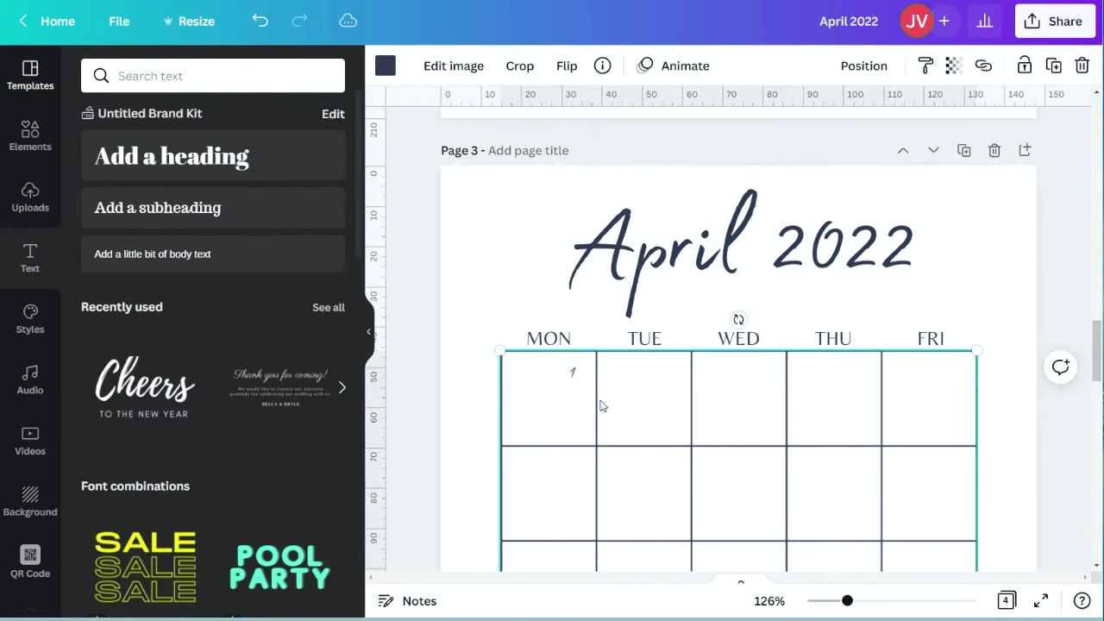
- Duplicate the 1 label into the first-row Tuesday cell and change the copy's text to 29
{"action": "left_click", "coordinate": [574, 373]}
{"action": "left_click_drag", "start_coordinate": [585, 427], "coordinate": [695, 416]}
{"action": "left_click", "coordinate": [941, 67]}
{"action": "left_click", "coordinate": [937, 107]}
{"action": "left_click_drag", "start_coordinate": [850, 601], "coordinate": [900, 601]}
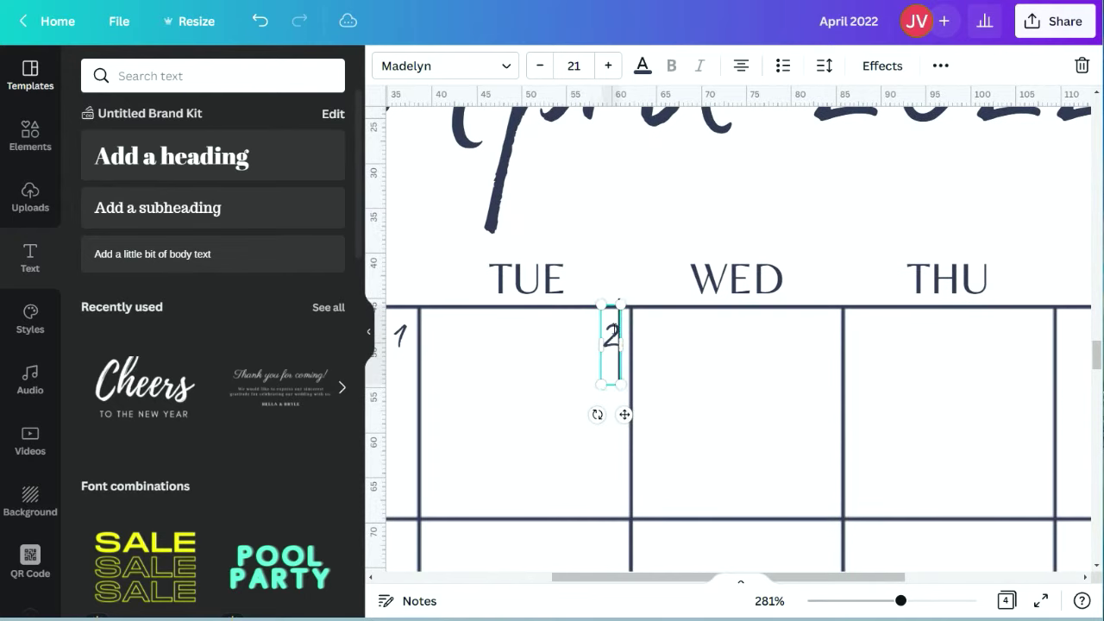
- Change the first-row Monday date to 28 and align it near the cell's right edge
{"action": "scroll", "coordinate": [560, 370], "scroll_direction": "left", "scroll_amount": 2}
{"action": "left_click", "coordinate": [505, 335]}
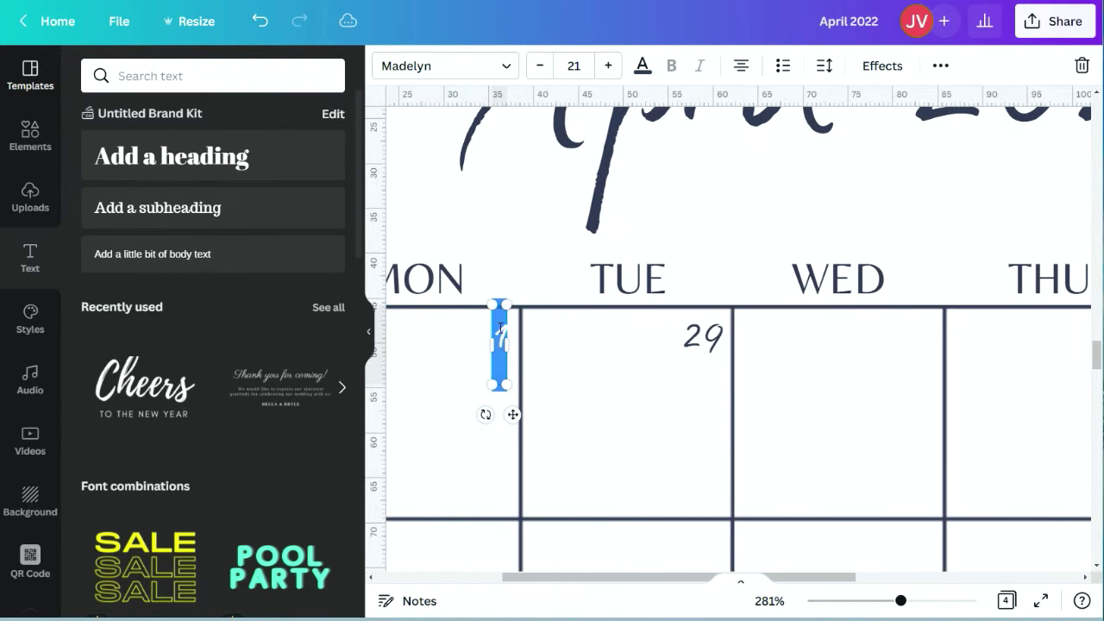
{"action": "left_click_drag", "start_coordinate": [501, 414], "coordinate": [503, 424]}
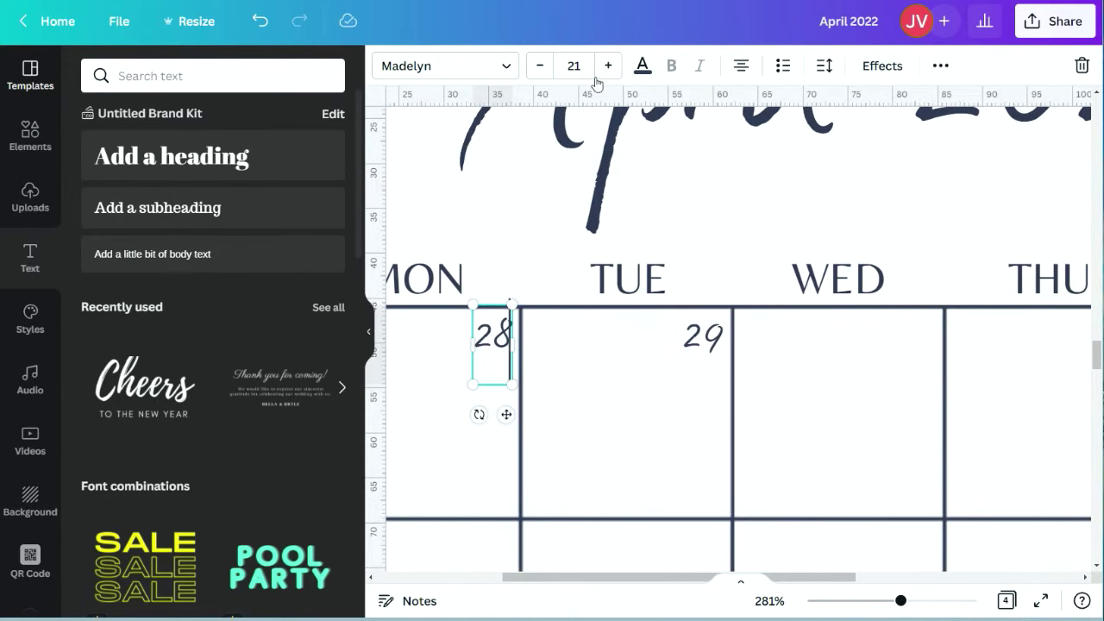
- Recolor the 28 and 29 dates with a custom muted light blue
{"action": "left_click", "coordinate": [642, 66]}
{"action": "left_click", "coordinate": [98, 153]}
{"action": "left_click", "coordinate": [169, 237]}
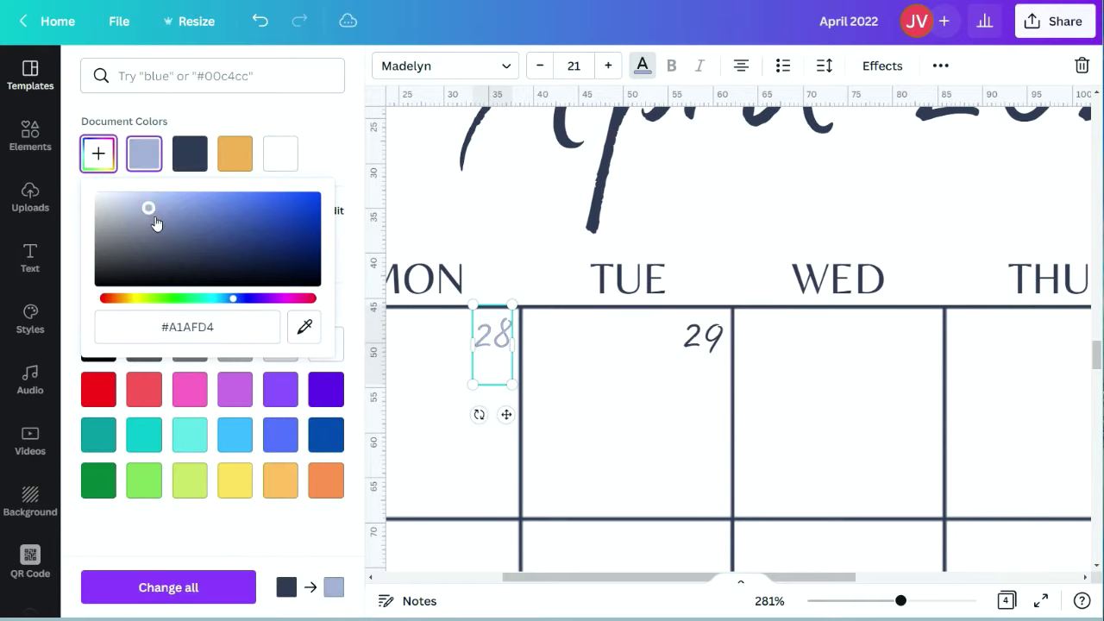
{"action": "left_click", "coordinate": [703, 337]}
{"action": "left_click", "coordinate": [146, 157]}
- Duplicate the 29 label into the first-row Wednesday cell and change the copy to 30
{"action": "left_click", "coordinate": [940, 65]}
{"action": "left_click", "coordinate": [934, 107]}
{"action": "left_click_drag", "start_coordinate": [765, 461], "coordinate": [930, 416]}
{"action": "double_click", "coordinate": [924, 346]}
{"action": "type", "text": "30"}
- Duplicate the 30 label into the first-row Thursday cell and change the copy to 31
{"action": "left_click", "coordinate": [940, 66]}
{"action": "left_click", "coordinate": [934, 106]}
{"action": "left_click_drag", "start_coordinate": [977, 461], "coordinate": [1089, 416]}
{"action": "left_click_drag", "start_coordinate": [814, 577], "coordinate": [900, 569]}
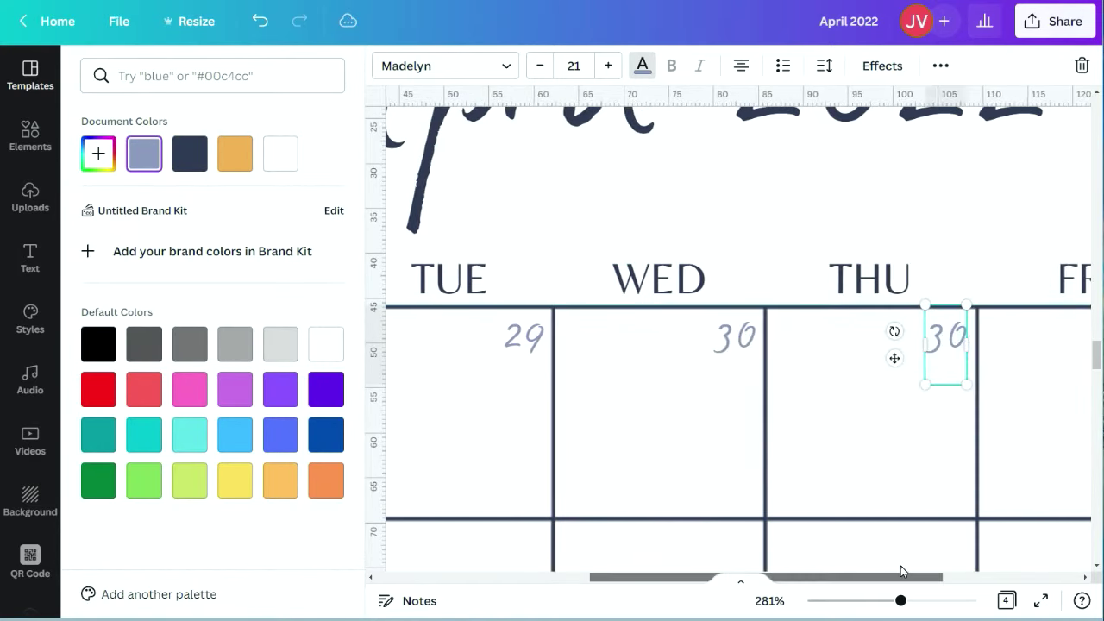
{"action": "left_click", "coordinate": [954, 344]}
{"action": "scroll", "coordinate": [923, 566], "scroll_direction": "right", "scroll_amount": 3}
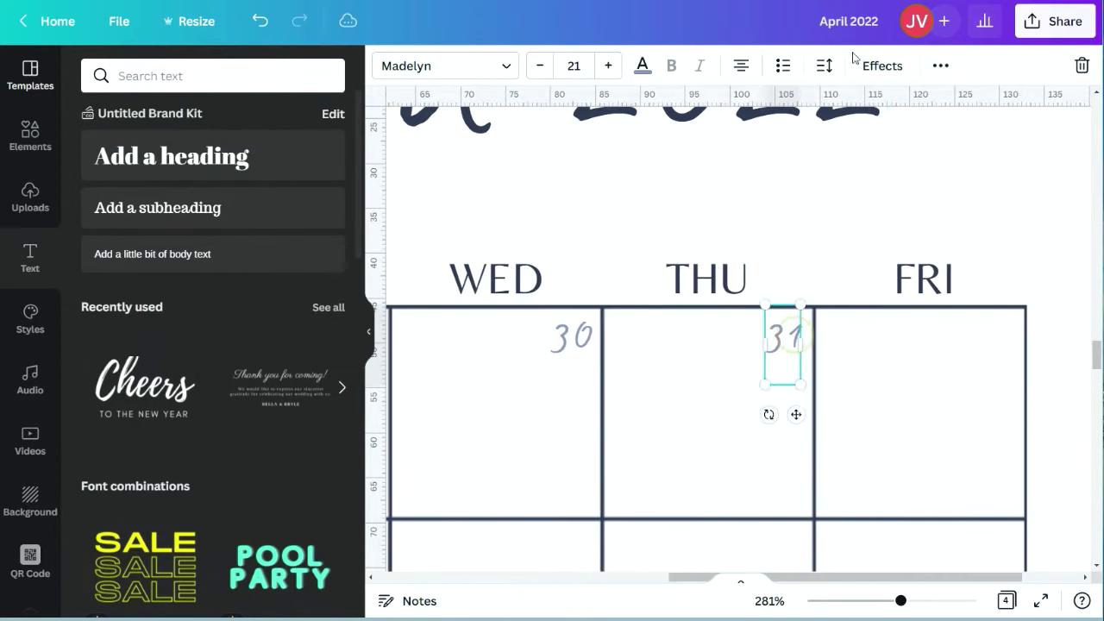
- Duplicate the 31 label into the first-row Friday cell, change it to 1 and color it dark navy
{"action": "left_click", "coordinate": [941, 66]}
{"action": "left_click", "coordinate": [934, 107]}
{"action": "left_click_drag", "start_coordinate": [833, 384], "coordinate": [998, 353]}
{"action": "double_click", "coordinate": [999, 353]}
{"action": "type", "text": "1"}
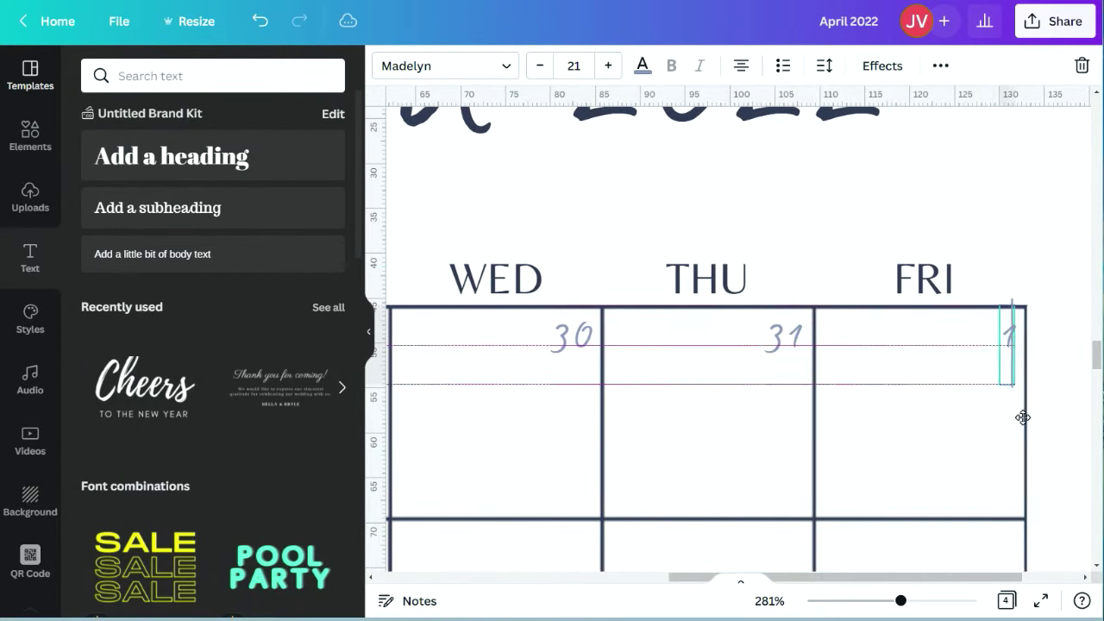
{"action": "left_click", "coordinate": [642, 66]}
{"action": "left_click", "coordinate": [143, 153]}
- Fill the following cells with duplicated date labels, placing 24 in page 4's fourth-row Sunday cell
{"action": "left_click", "coordinate": [941, 66]}
{"action": "left_click", "coordinate": [934, 107]}
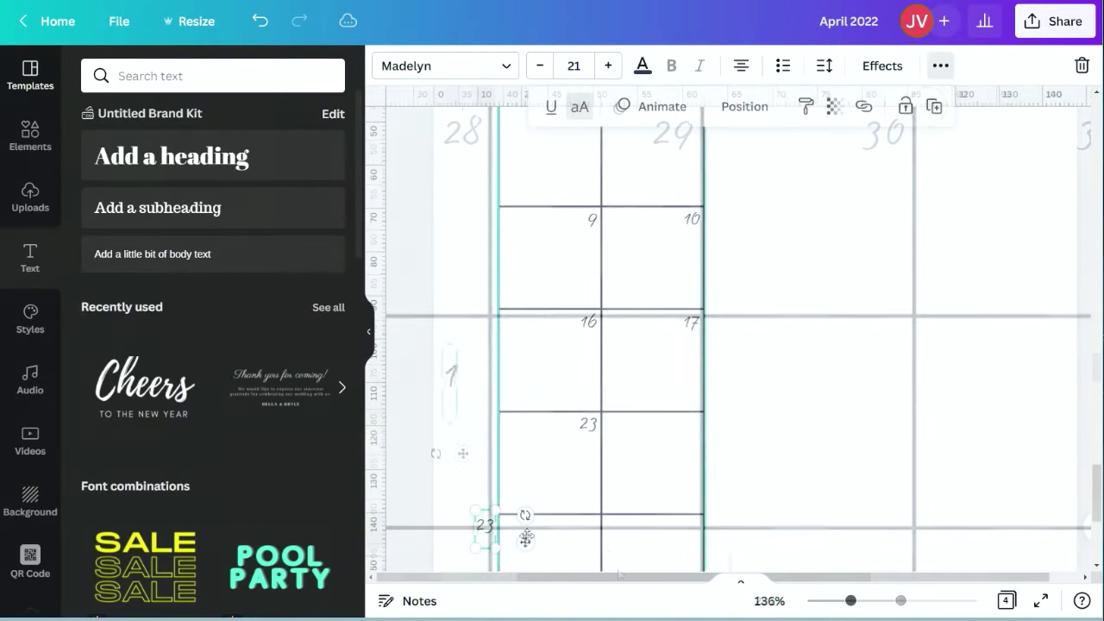
{"action": "left_click_drag", "start_coordinate": [526, 538], "coordinate": [726, 437]}
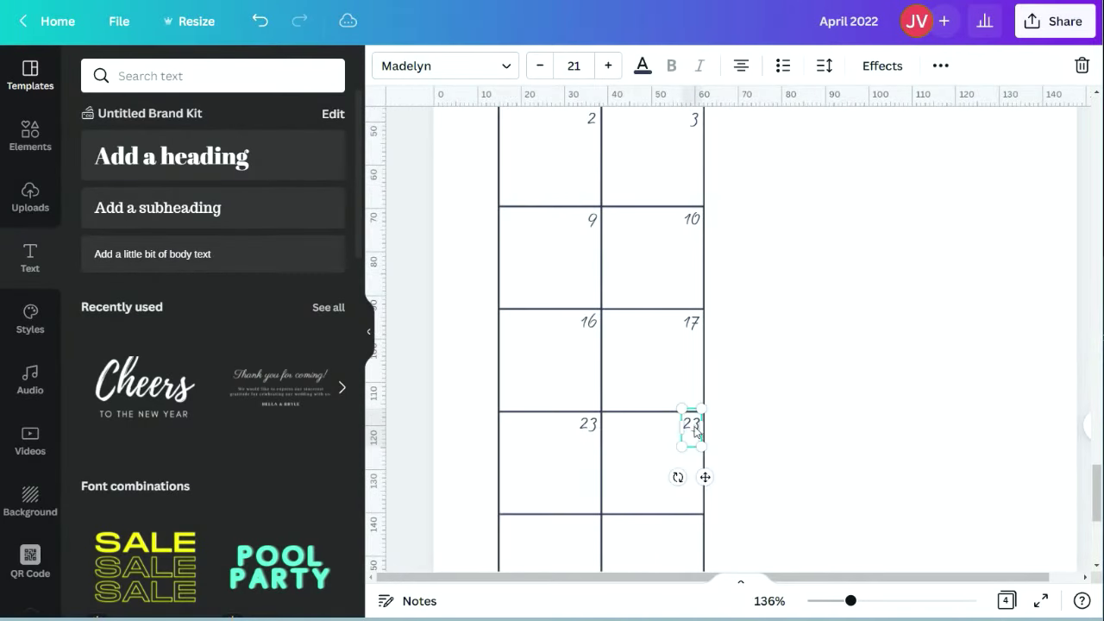
- Duplicate the 24 label into page 4's last-row Saturday cell and change the copy to 30
{"action": "left_click", "coordinate": [941, 66]}
{"action": "left_click", "coordinate": [934, 107]}
{"action": "left_click_drag", "start_coordinate": [809, 477], "coordinate": [604, 448]}
{"action": "scroll", "coordinate": [606, 448], "scroll_direction": "down", "scroll_amount": 2}
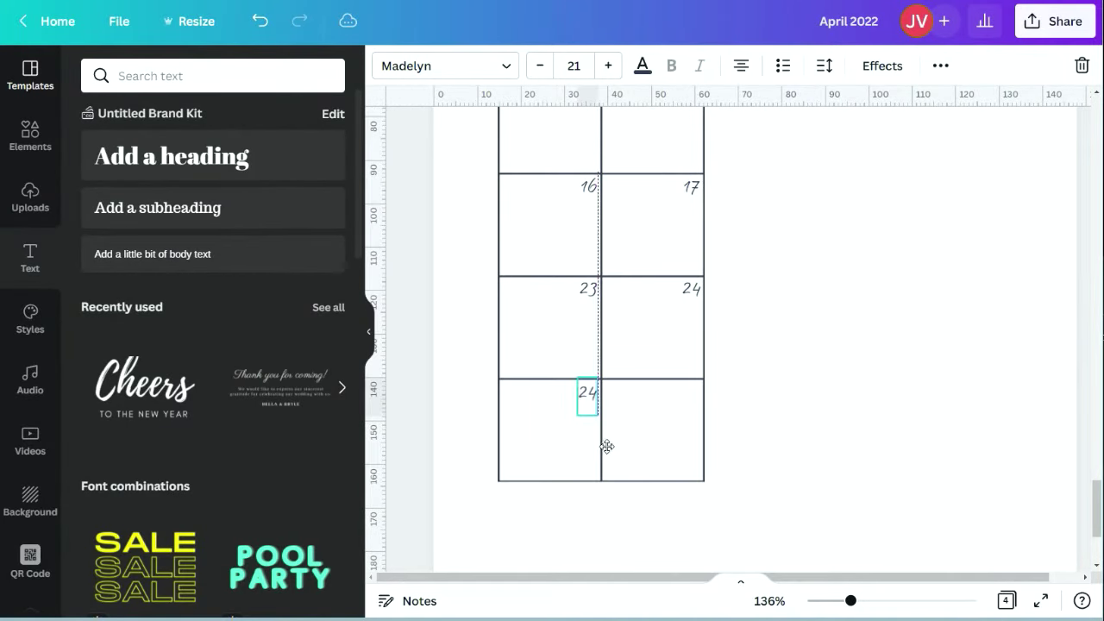
- Duplicate the 30 label into the last-row Sunday cell, change it to 1 and color it muted light blue
{"action": "left_click", "coordinate": [945, 67]}
{"action": "left_click", "coordinate": [934, 107]}
{"action": "left_click_drag", "start_coordinate": [495, 552], "coordinate": [708, 387]}
{"action": "double_click", "coordinate": [693, 397]}
{"action": "type", "text": "1"}
{"action": "left_click", "coordinate": [642, 65]}
{"action": "left_click", "coordinate": [188, 153]}
{"action": "scroll", "coordinate": [708, 387], "scroll_direction": "down", "scroll_amount": 1}
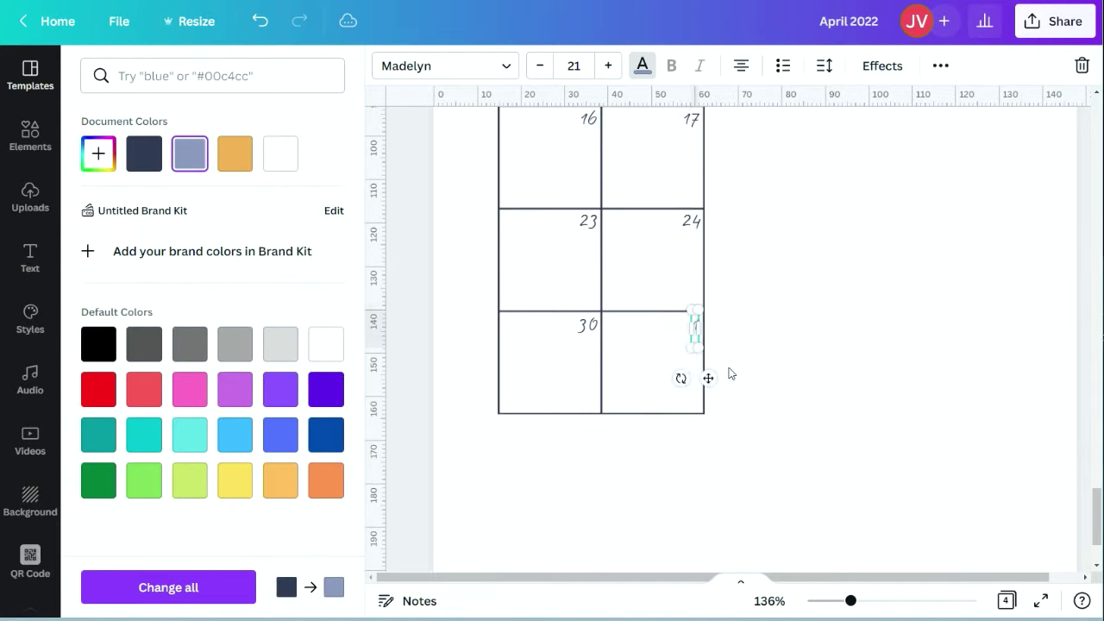
- Duplicate the April 2022 title to the upper right of page 4 and change the copy's text to Notes
{"action": "left_click", "coordinate": [774, 333]}
{"action": "left_click_drag", "start_coordinate": [850, 601], "coordinate": [829, 601]}
{"action": "scroll", "coordinate": [831, 457], "scroll_direction": "up", "scroll_amount": 8}
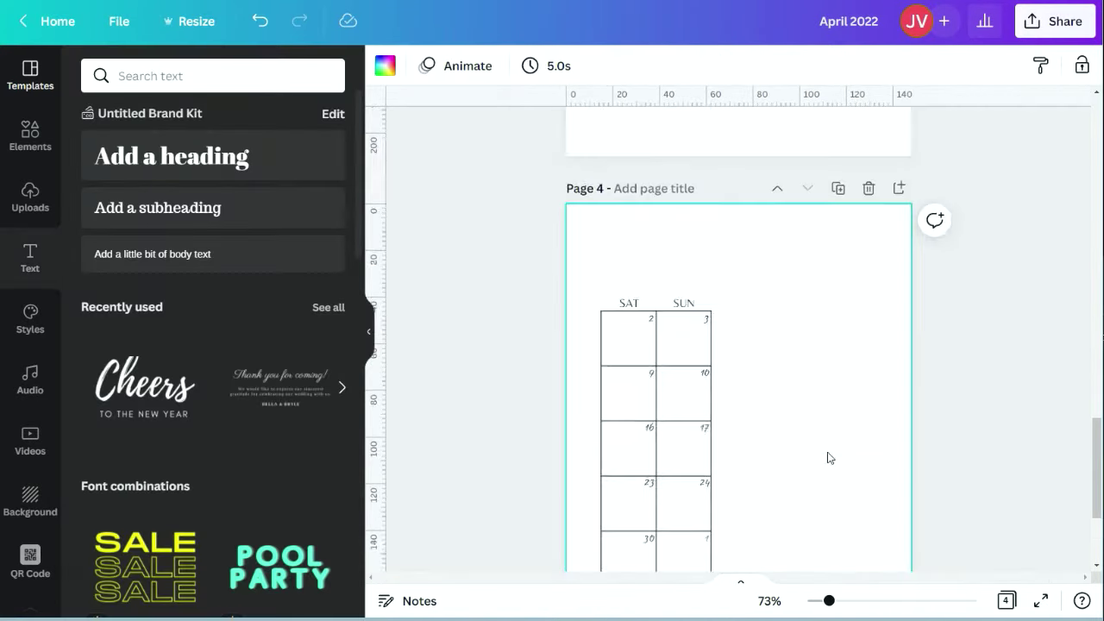
{"action": "left_click", "coordinate": [769, 602]}
{"action": "left_click", "coordinate": [769, 431]}
{"action": "left_click", "coordinate": [771, 168]}
{"action": "left_click", "coordinate": [940, 67]}
{"action": "left_click", "coordinate": [934, 107]}
{"action": "left_click_drag", "start_coordinate": [767, 183], "coordinate": [808, 214]}
{"action": "double_click", "coordinate": [783, 208]}
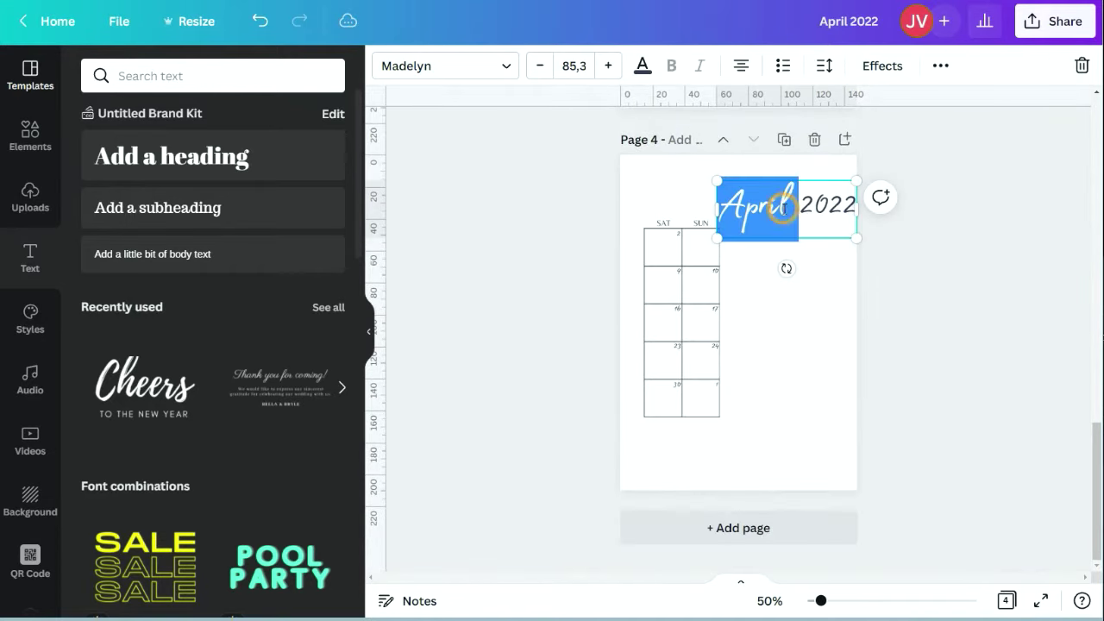
{"action": "triple_click", "coordinate": [784, 208]}
{"action": "type", "text": "Notes"}
- Set the Notes heading's font size to 64
{"action": "left_click", "coordinate": [573, 65]}
{"action": "scroll", "coordinate": [586, 370], "scroll_direction": "down", "scroll_amount": 5}
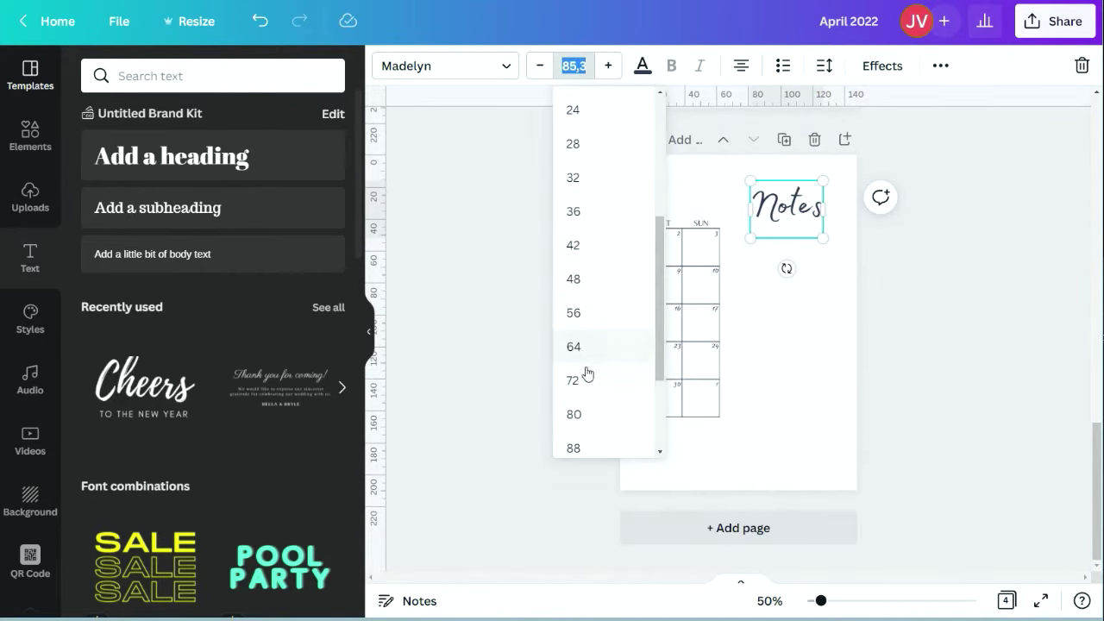
{"action": "left_click", "coordinate": [573, 237]}
{"action": "left_click", "coordinate": [932, 262]}
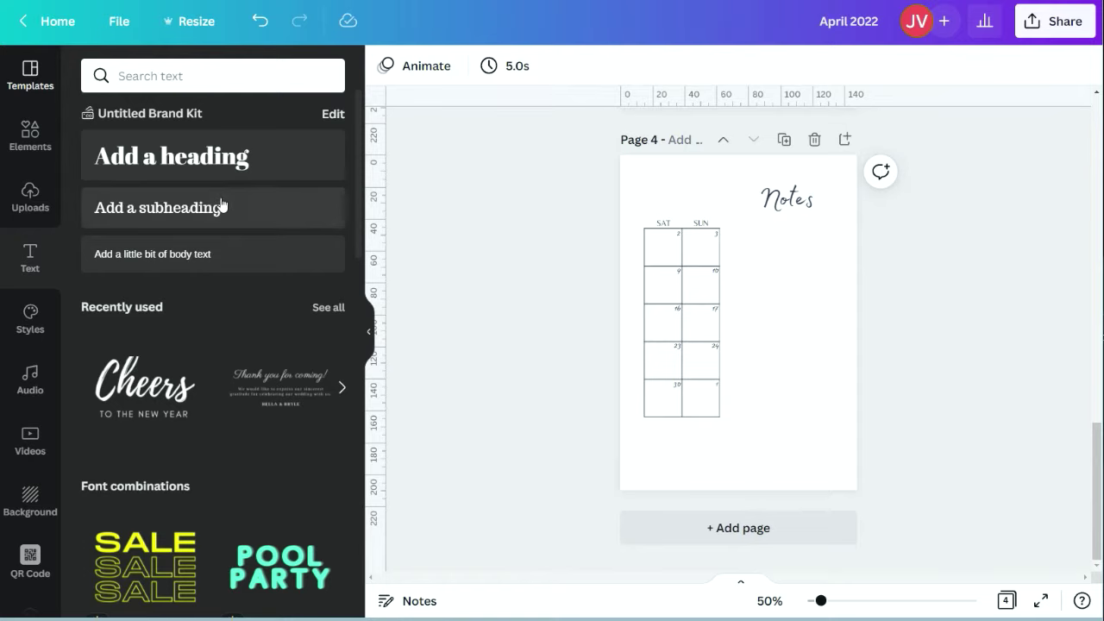
- Insert a plain solid line on page 4 and place it below the Notes heading
{"action": "left_click", "coordinate": [30, 136]}
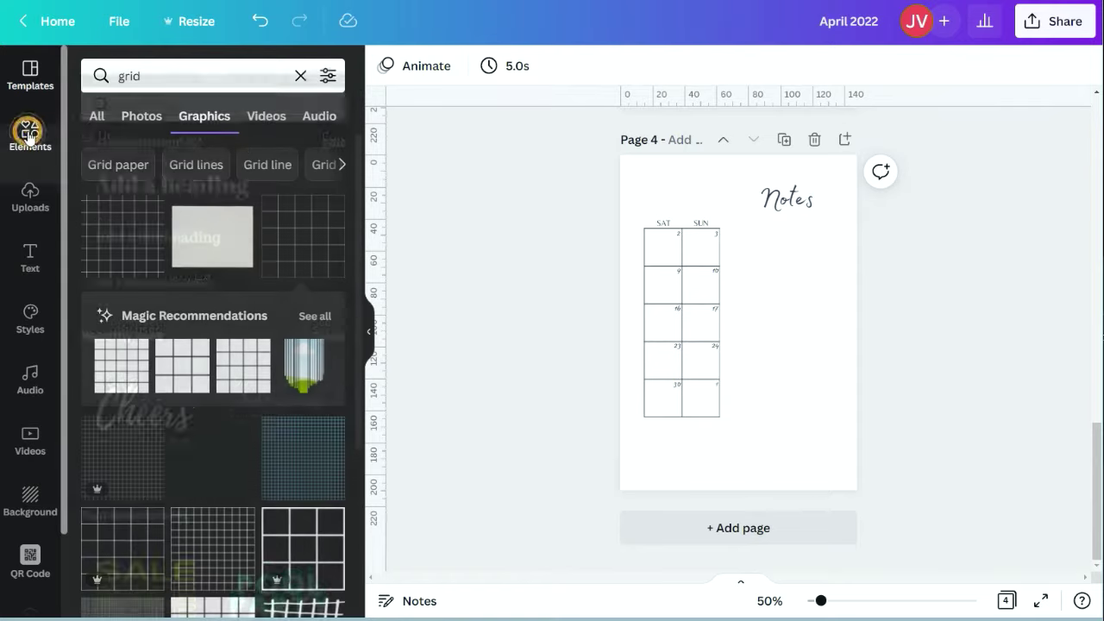
{"action": "left_click", "coordinate": [300, 76]}
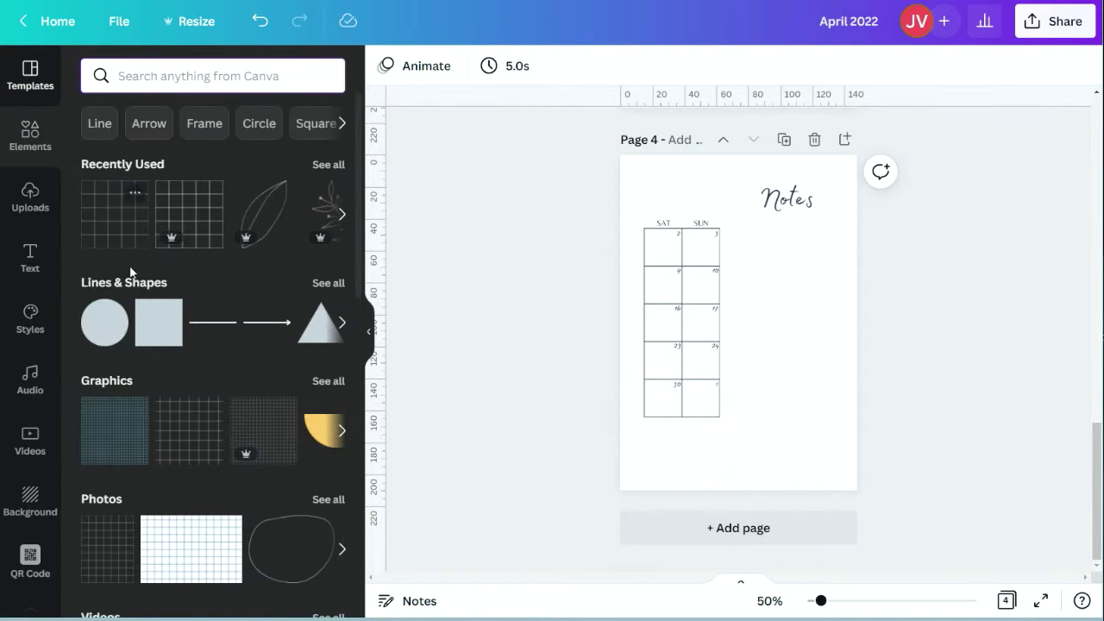
{"action": "left_click", "coordinate": [127, 283]}
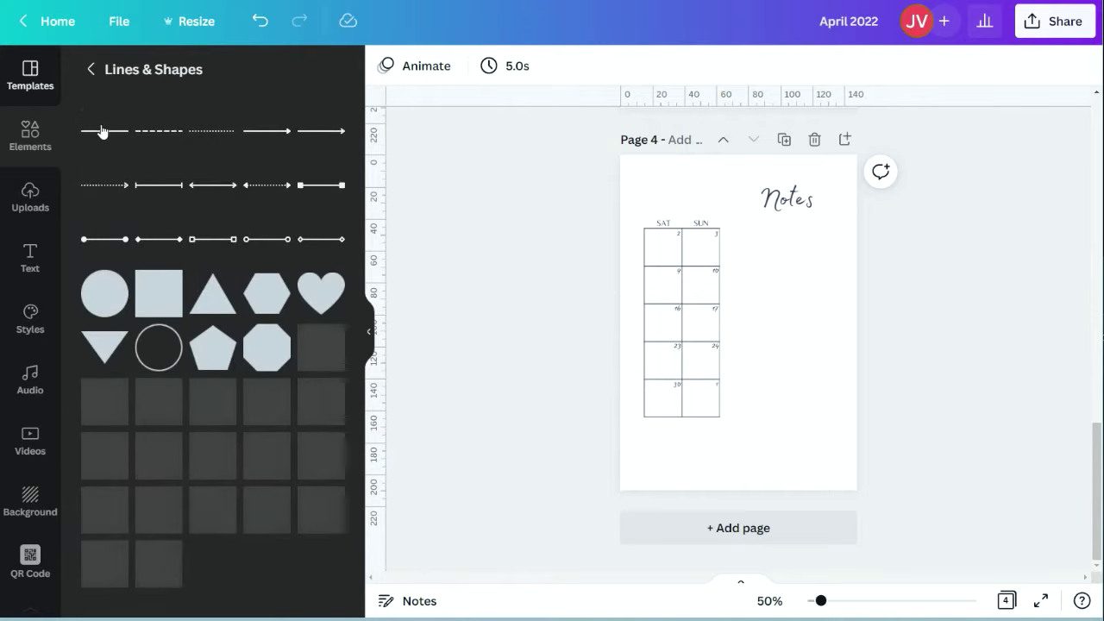
{"action": "left_click", "coordinate": [100, 131]}
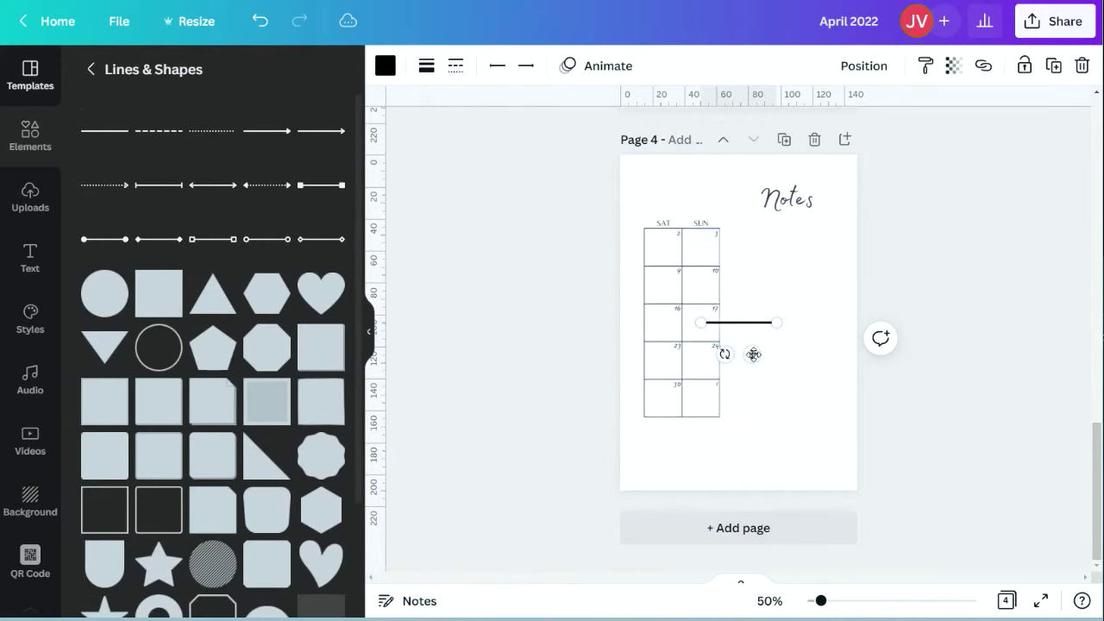
{"action": "left_click_drag", "start_coordinate": [751, 353], "coordinate": [790, 257]}
- Lengthen the line under Notes at both ends to about 65 mm and set its weight to 1
{"action": "left_click_drag", "start_coordinate": [821, 601], "coordinate": [917, 577]}
{"action": "scroll", "coordinate": [877, 411], "scroll_direction": "up", "scroll_amount": 3}
{"action": "left_click", "coordinate": [904, 357]}
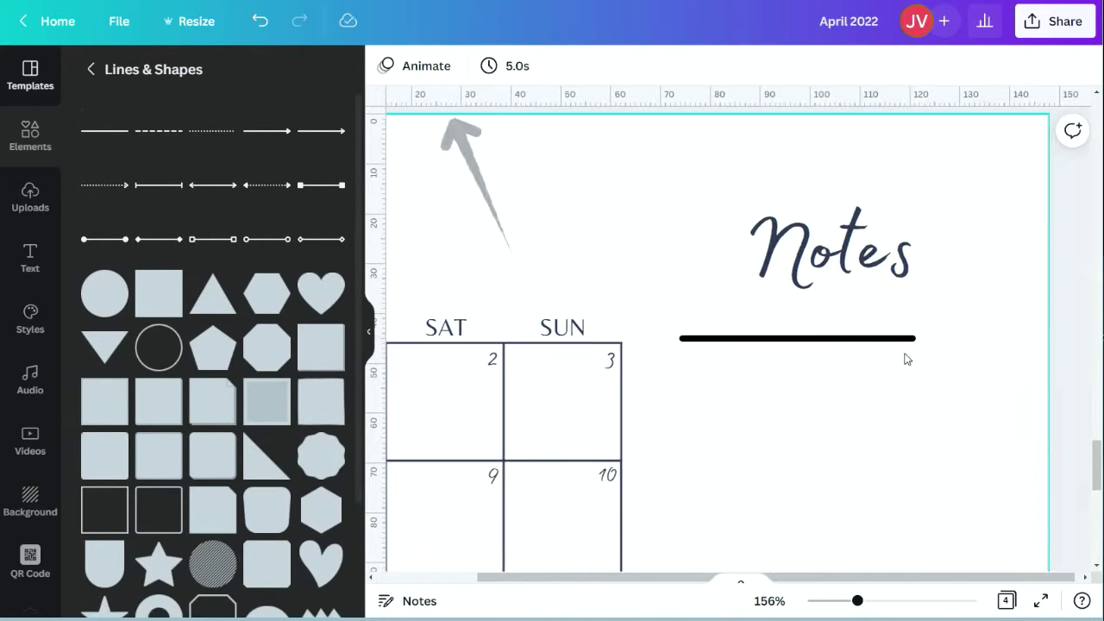
{"action": "left_click", "coordinate": [903, 338]}
{"action": "left_click_drag", "start_coordinate": [914, 339], "coordinate": [975, 339]}
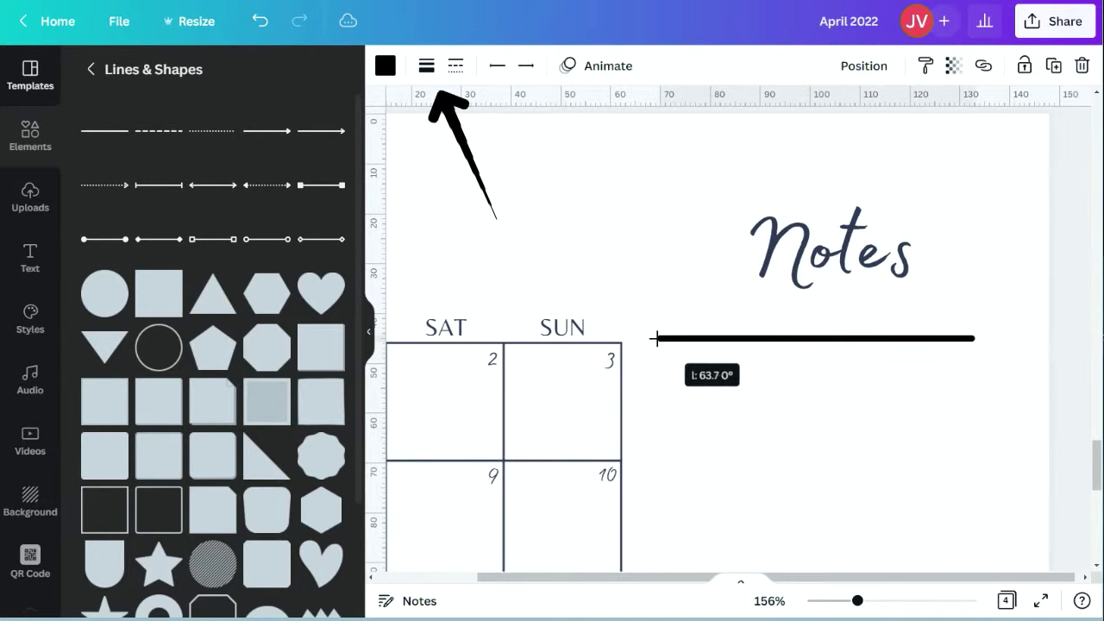
{"action": "mouse_move", "coordinate": [655, 338]}
{"action": "left_mouse_down"}
{"action": "mouse_move", "coordinate": [682, 337]}
{"action": "mouse_move", "coordinate": [669, 340]}
{"action": "left_mouse_up"}
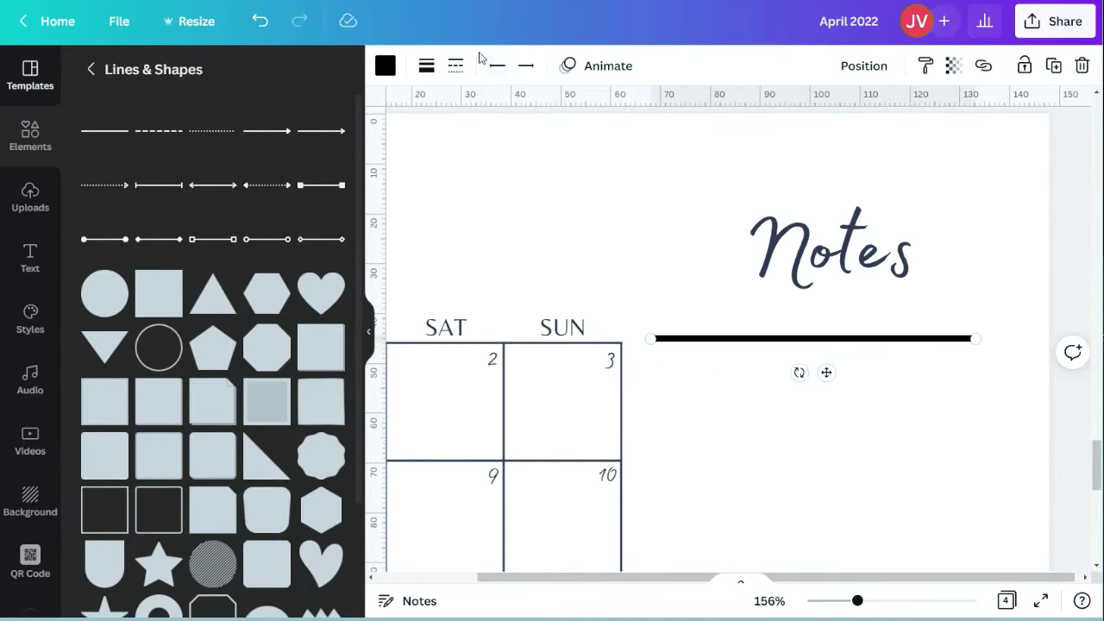
{"action": "left_click", "coordinate": [426, 65]}
{"action": "left_click_drag", "start_coordinate": [436, 135], "coordinate": [432, 135]}
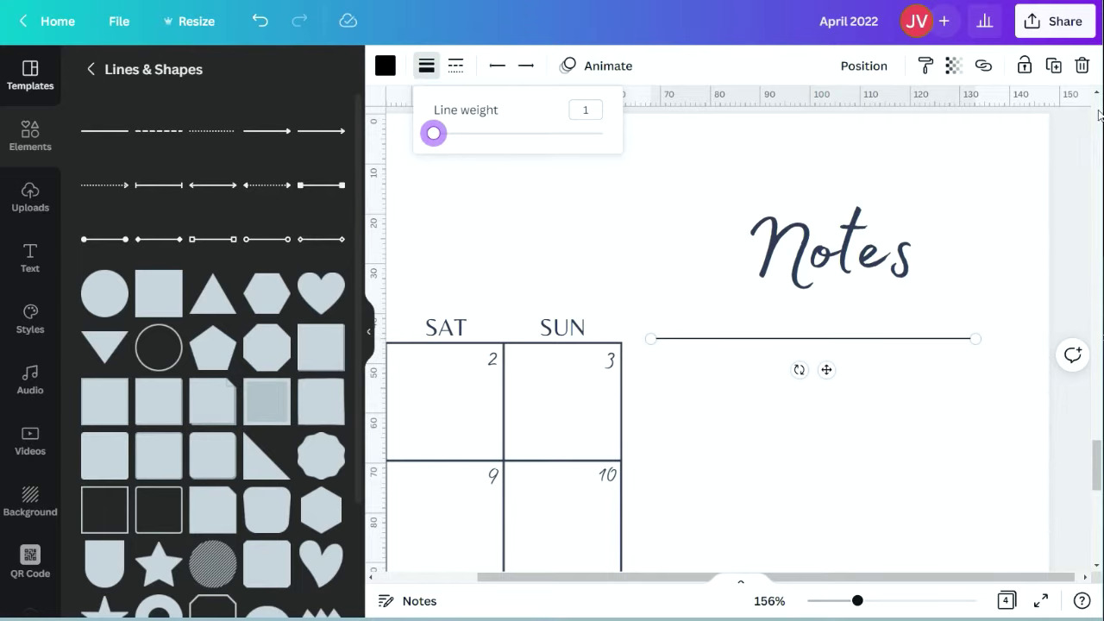
- Duplicate the line repeatedly down page 4, about 5 mm apart, until the ruled lines reach the calendar grid's bottom edge
{"action": "left_click", "coordinate": [1054, 67]}
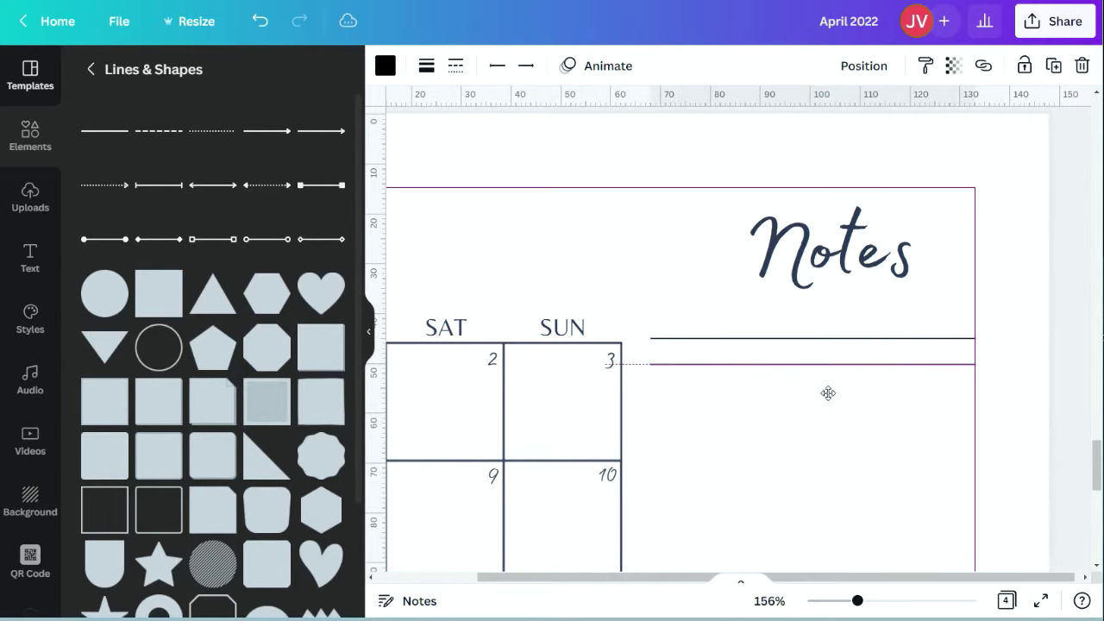
{"action": "left_click", "coordinate": [1054, 68]}
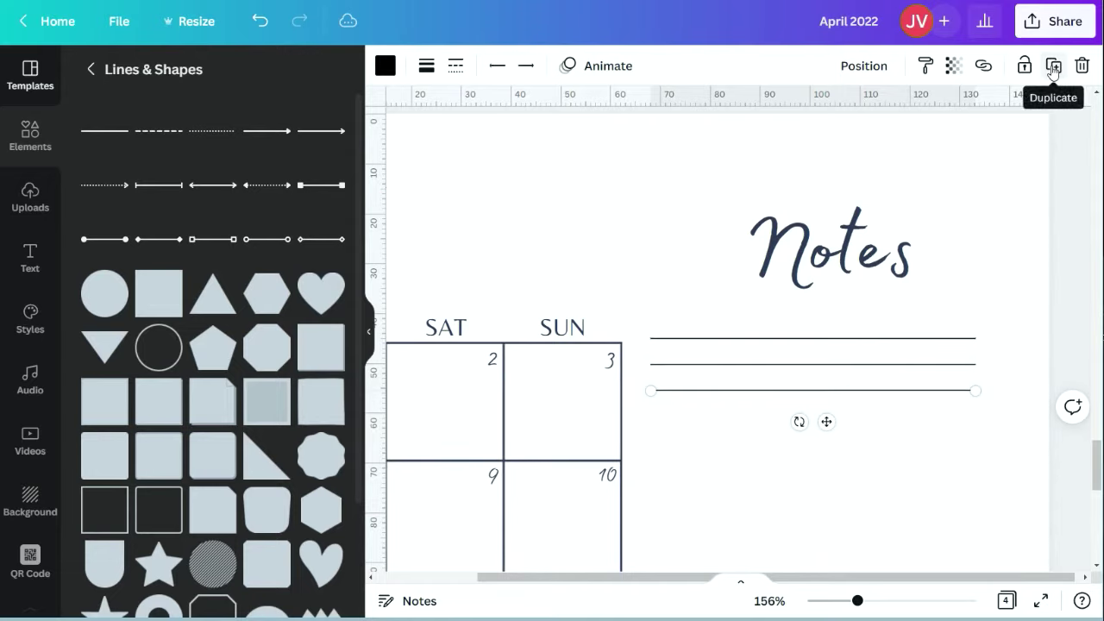
{"action": "left_click", "coordinate": [1053, 69]}
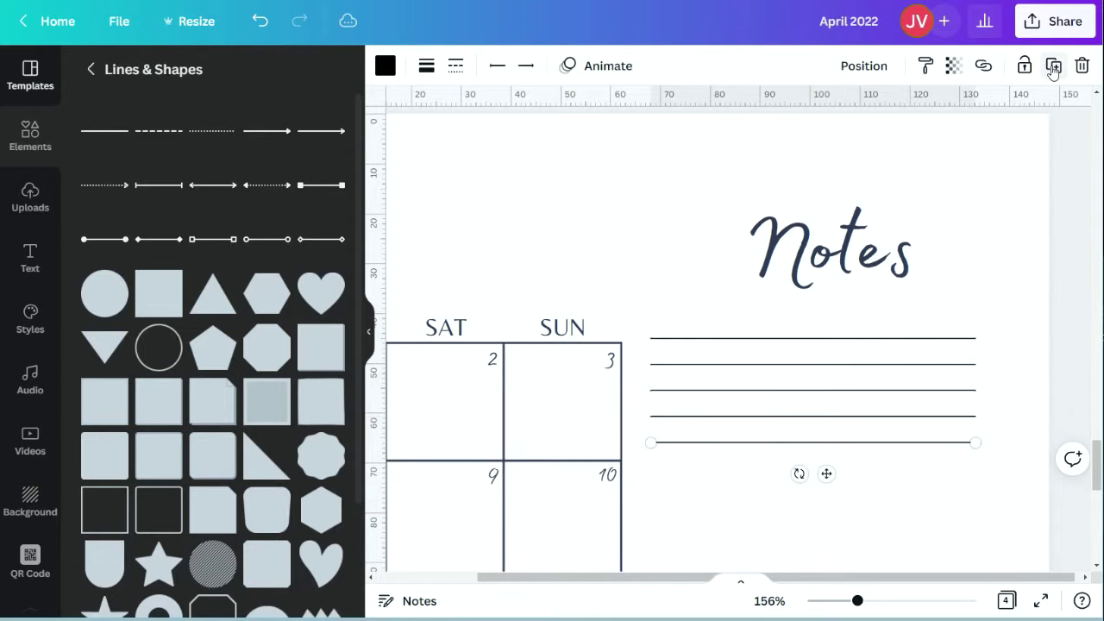
{"action": "left_click", "coordinate": [1053, 68]}
{"action": "left_click", "coordinate": [1053, 68]}
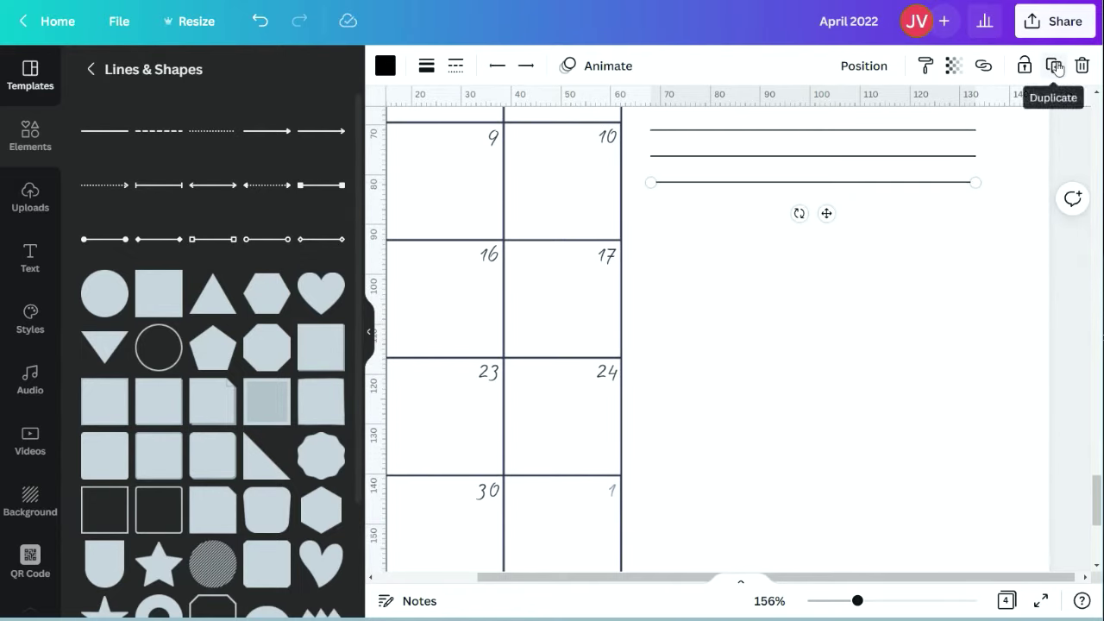
{"action": "left_click", "coordinate": [1054, 68]}
{"action": "left_click", "coordinate": [1054, 67]}
{"action": "left_click", "coordinate": [1054, 67]}
{"action": "left_click", "coordinate": [1054, 67]}
{"action": "left_click", "coordinate": [1054, 67]}
{"action": "left_click", "coordinate": [1054, 67]}
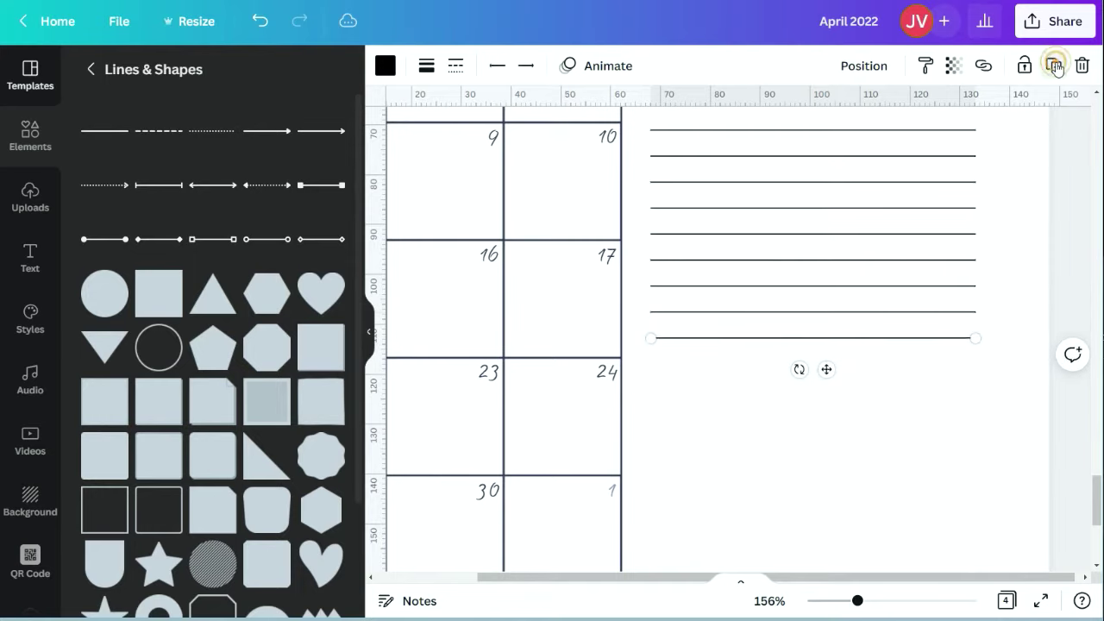
{"action": "left_click", "coordinate": [1054, 67]}
{"action": "left_click", "coordinate": [1054, 68]}
{"action": "scroll", "coordinate": [968, 271], "scroll_direction": "down", "scroll_amount": 3}
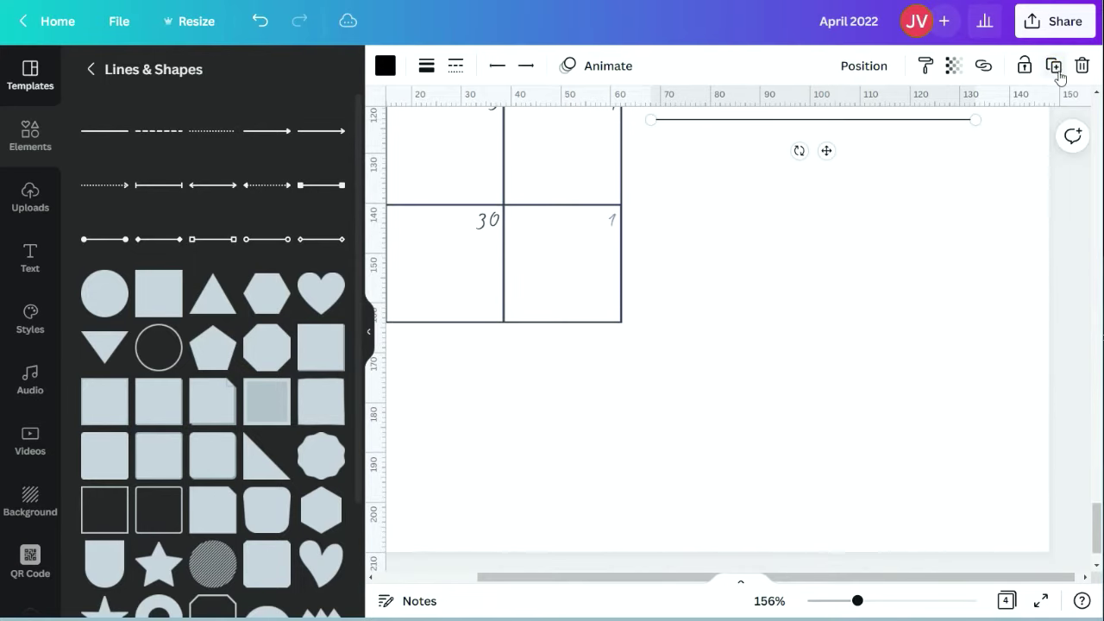
{"action": "left_click", "coordinate": [1054, 67]}
{"action": "left_click", "coordinate": [1054, 67]}
{"action": "left_click", "coordinate": [1054, 67]}
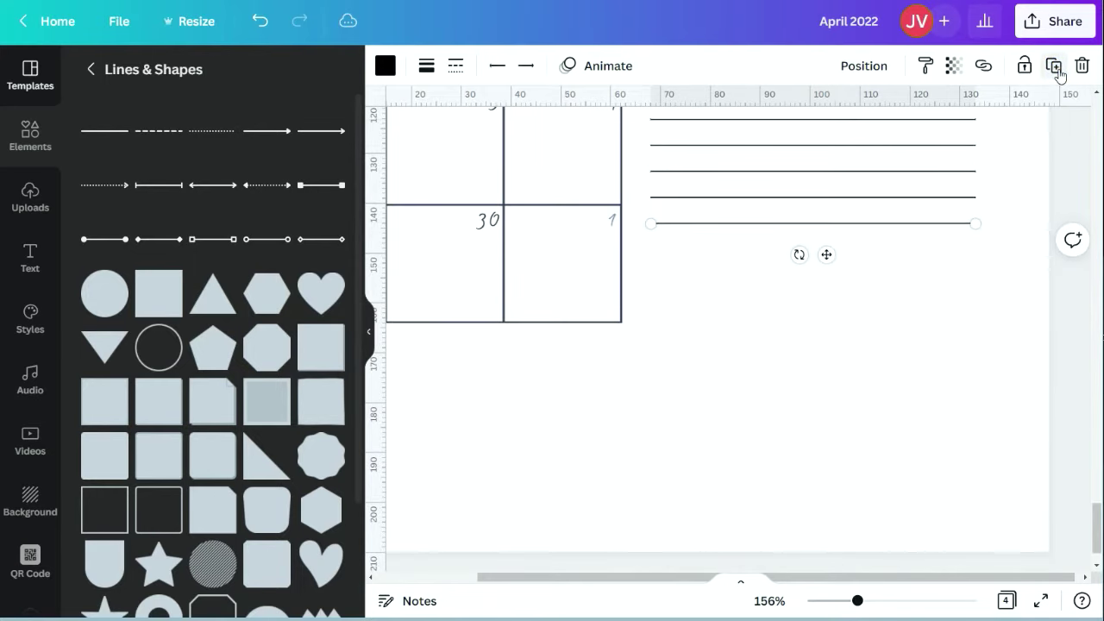
{"action": "left_click", "coordinate": [1055, 68]}
{"action": "left_click", "coordinate": [1055, 68]}
{"action": "left_click", "coordinate": [1055, 69]}
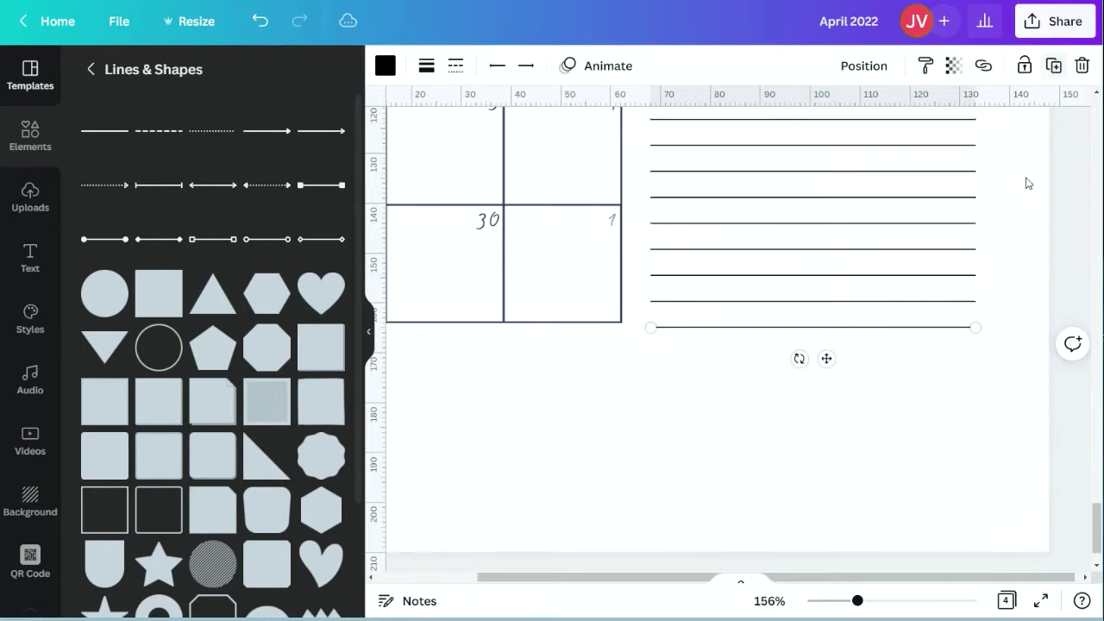
- Center the Notes heading over the ruled lines on page 4
{"action": "left_click", "coordinate": [769, 601]}
{"action": "left_click", "coordinate": [750, 405]}
{"action": "scroll", "coordinate": [946, 365], "scroll_direction": "up", "scroll_amount": 2}
{"action": "left_click", "coordinate": [799, 270]}
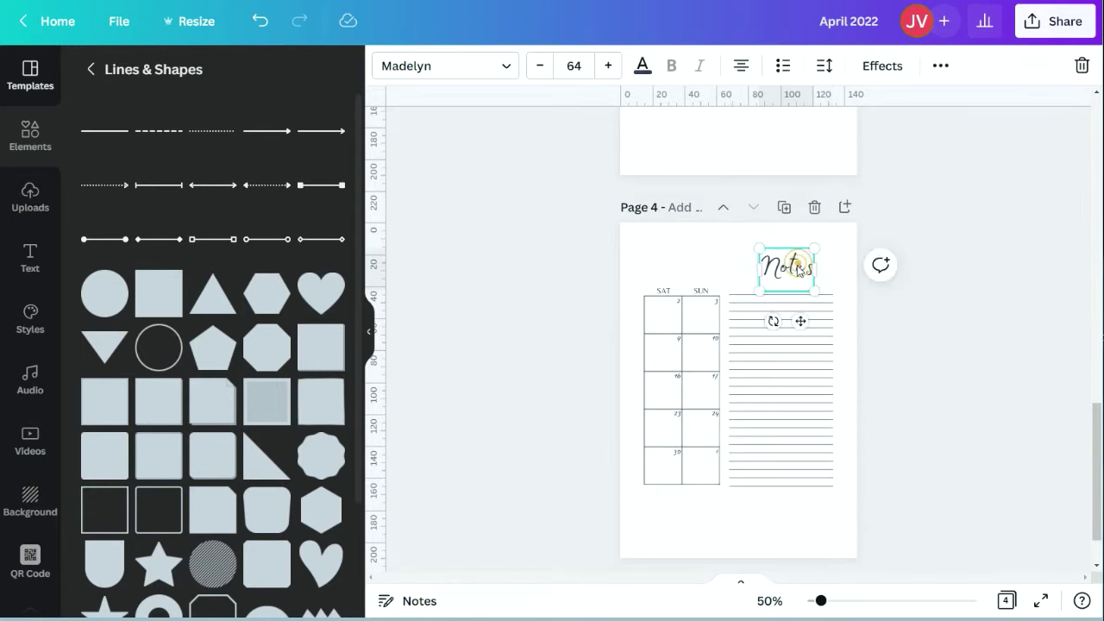
{"action": "left_click_drag", "start_coordinate": [799, 270], "coordinate": [794, 274]}
{"action": "left_click", "coordinate": [981, 279]}
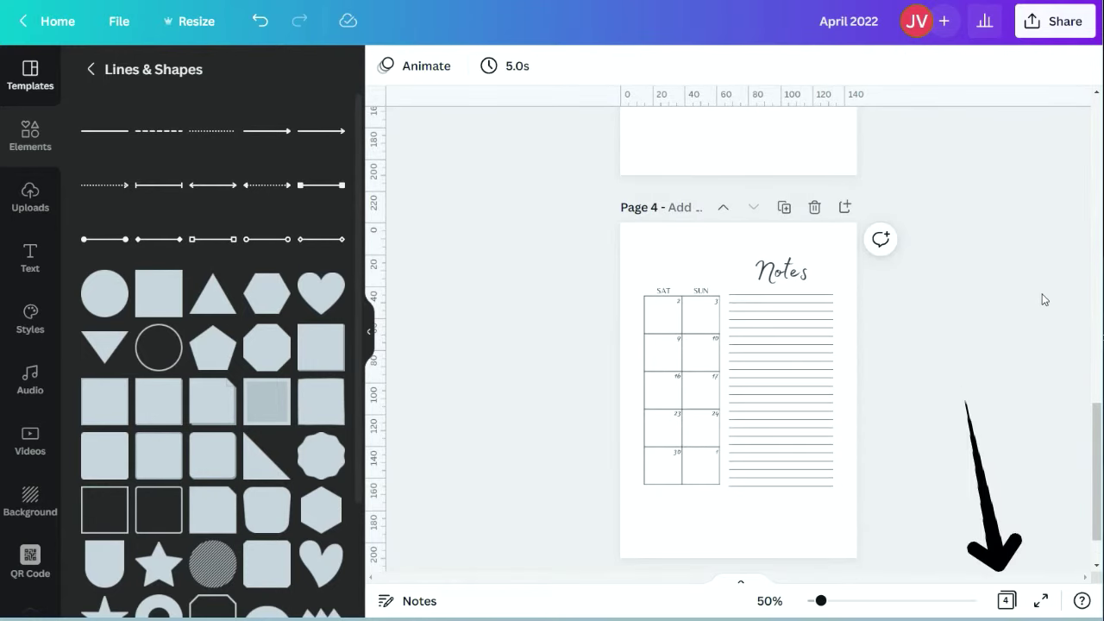
- Review all four planner pages together in the grid overview
{"action": "scroll", "coordinate": [1043, 300], "scroll_direction": "up", "scroll_amount": 4}
{"action": "scroll", "coordinate": [1018, 432], "scroll_direction": "down", "scroll_amount": 2}
{"action": "left_click", "coordinate": [1006, 601]}
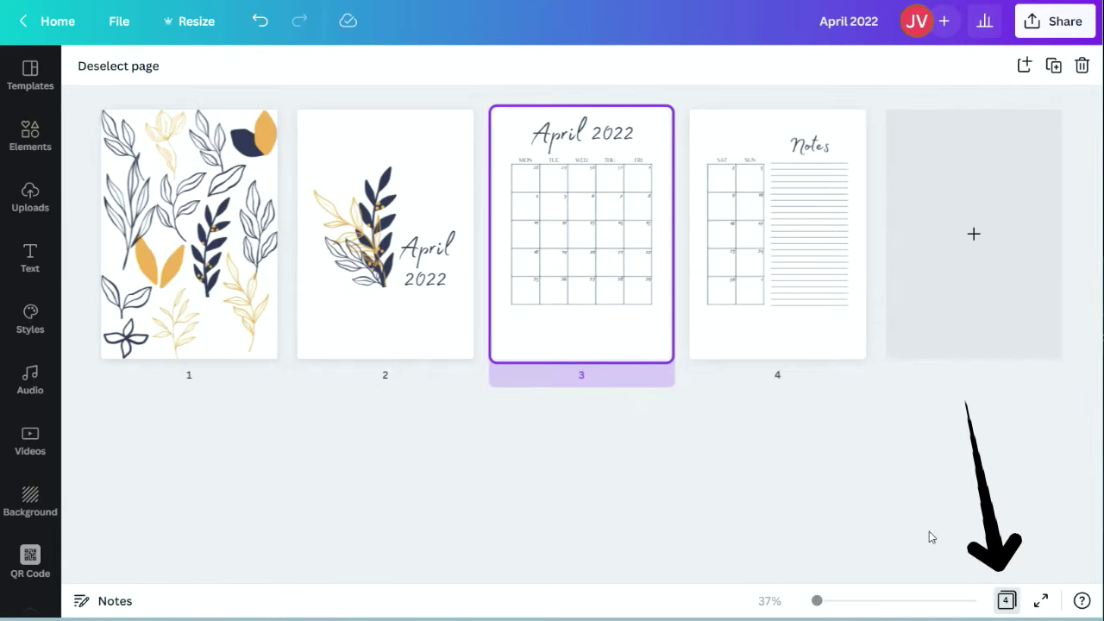
{"action": "left_click", "coordinate": [1005, 600]}
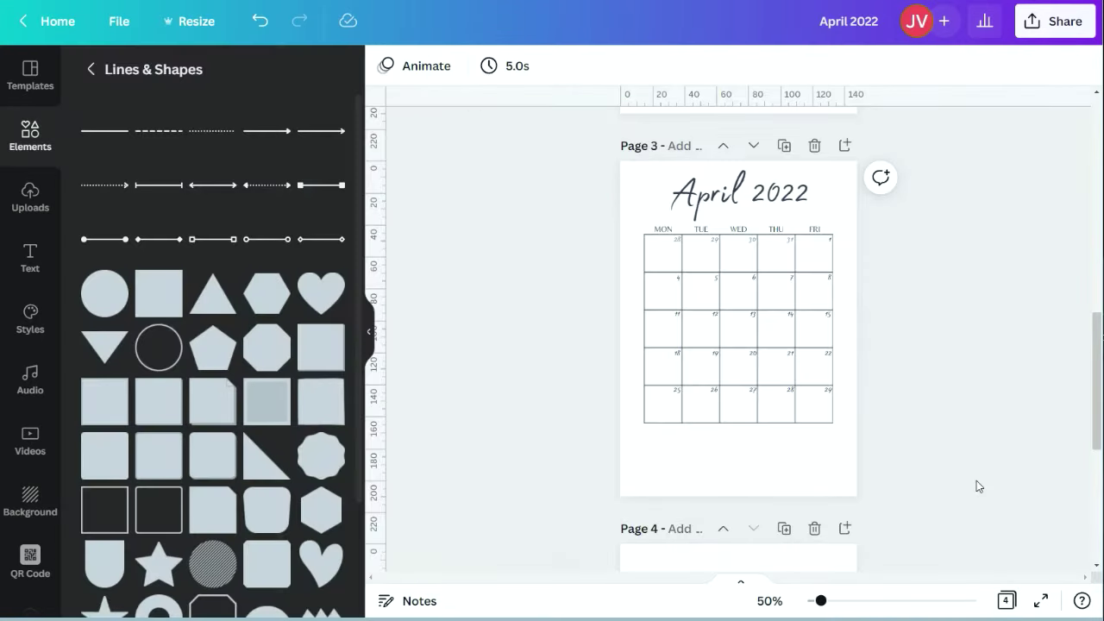
{"action": "scroll", "coordinate": [977, 480], "scroll_direction": "down", "scroll_amount": 4}
- Duplicate the two-leaf navy outline sprig from page 1 and place it below the calendar grid on page 3
{"action": "scroll", "coordinate": [979, 482], "scroll_direction": "up", "scroll_amount": 13}
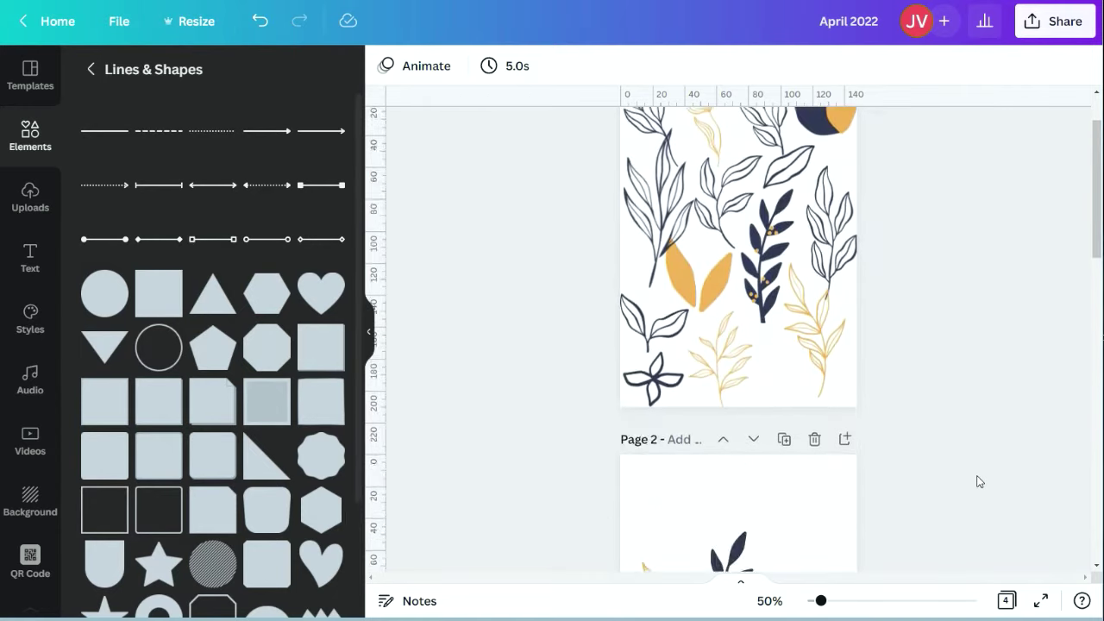
{"action": "left_click", "coordinate": [648, 414]}
{"action": "left_click", "coordinate": [1055, 67]}
{"action": "scroll", "coordinate": [696, 404], "scroll_direction": "down", "scroll_amount": 9}
{"action": "left_click_drag", "start_coordinate": [650, 425], "coordinate": [691, 418]}
- Duplicate the orange leaf pair from page 1, place it over the page 3 sprig and send it behind the outline
{"action": "scroll", "coordinate": [828, 387], "scroll_direction": "up", "scroll_amount": 8}
{"action": "left_click", "coordinate": [714, 227]}
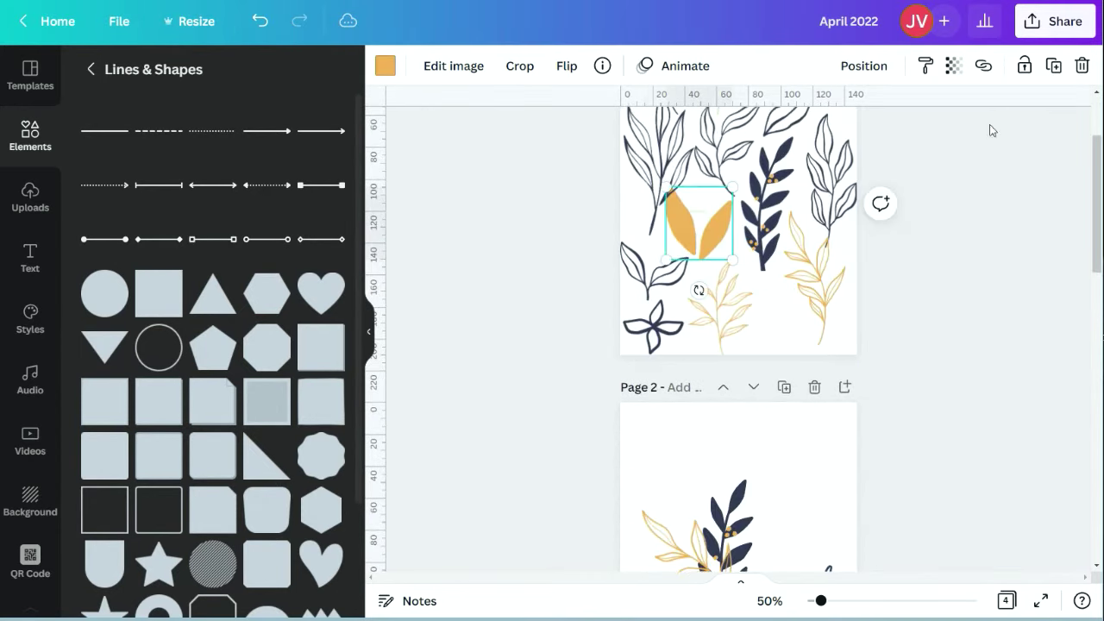
{"action": "left_click", "coordinate": [1054, 66]}
{"action": "scroll", "coordinate": [712, 309], "scroll_direction": "down", "scroll_amount": 9}
{"action": "left_click_drag", "start_coordinate": [710, 239], "coordinate": [678, 338]}
{"action": "left_click", "coordinate": [863, 66]}
{"action": "left_click", "coordinate": [799, 118]}
{"action": "left_click", "coordinate": [975, 307]}
{"action": "left_click", "coordinate": [975, 308]}
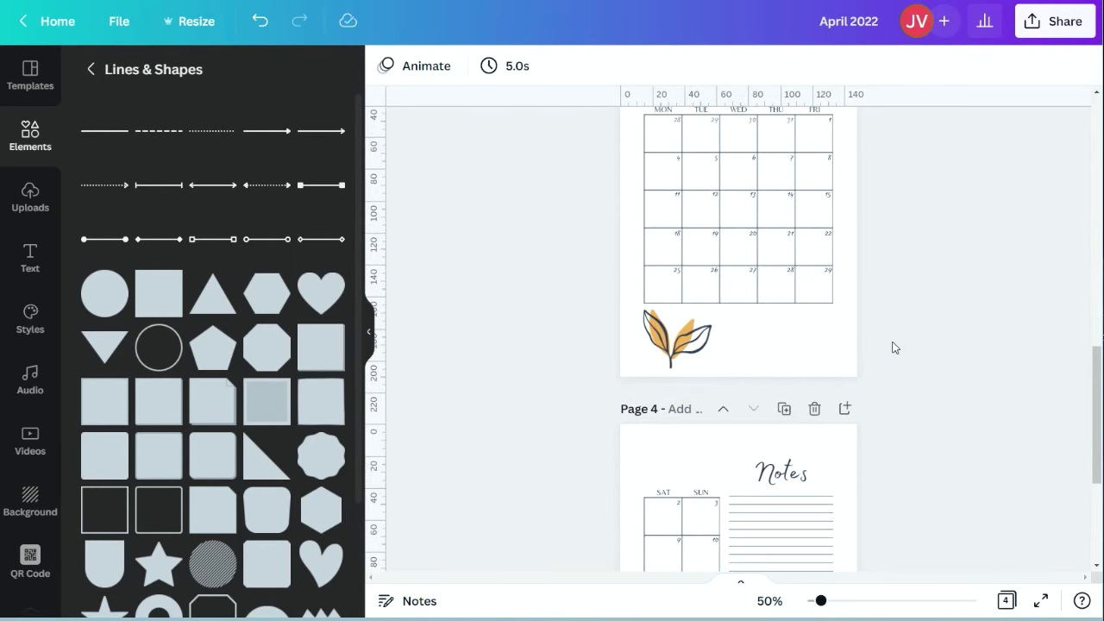
- Bring a copy of page 1's upper-left navy outline branch to page 3, below the calendar grid beside the sprig
{"action": "scroll", "coordinate": [894, 347], "scroll_direction": "up", "scroll_amount": 10}
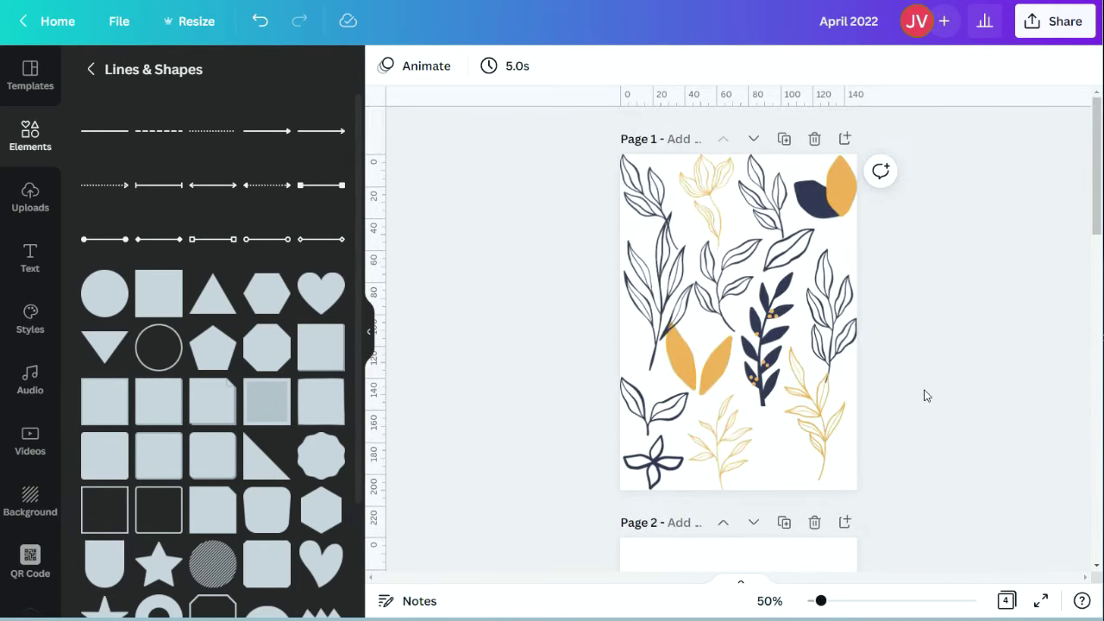
{"action": "left_click_drag", "start_coordinate": [642, 186], "coordinate": [750, 338]}
{"action": "scroll", "coordinate": [707, 297], "scroll_direction": "down", "scroll_amount": 10}
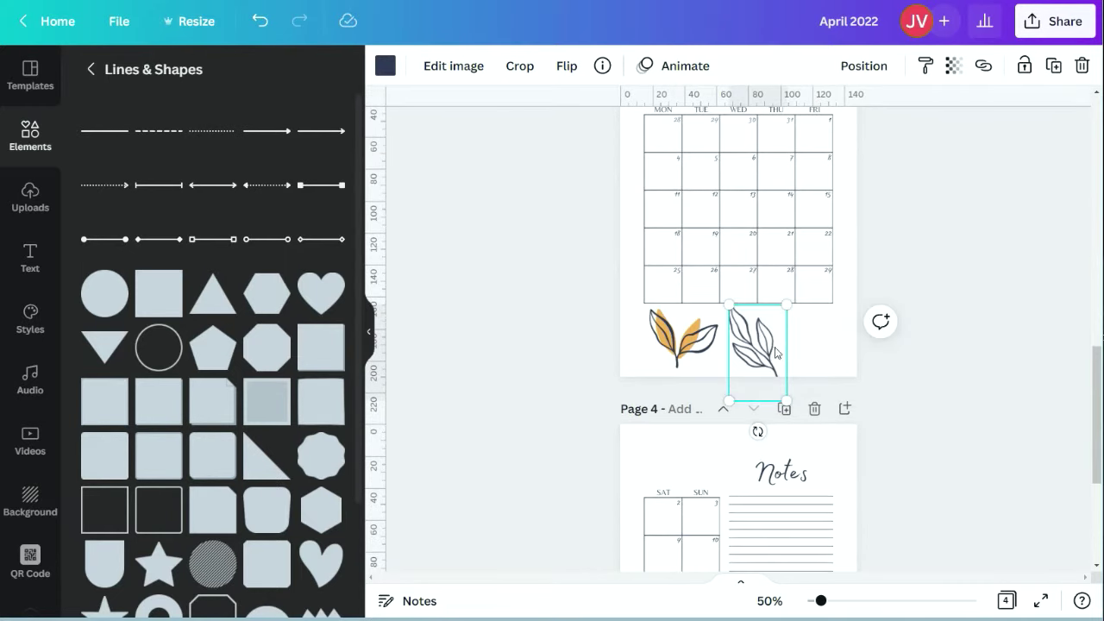
- Move the outline branch to page 3's lower-left corner and set the orange-filled sprig, reduced and tilted, against its right side
{"action": "scroll", "coordinate": [741, 362], "scroll_direction": "up", "scroll_amount": 1}
{"action": "left_click_drag", "start_coordinate": [633, 412], "coordinate": [690, 412]}
{"action": "left_click_drag", "start_coordinate": [681, 410], "coordinate": [806, 412]}
{"action": "left_click_drag", "start_coordinate": [753, 408], "coordinate": [678, 418]}
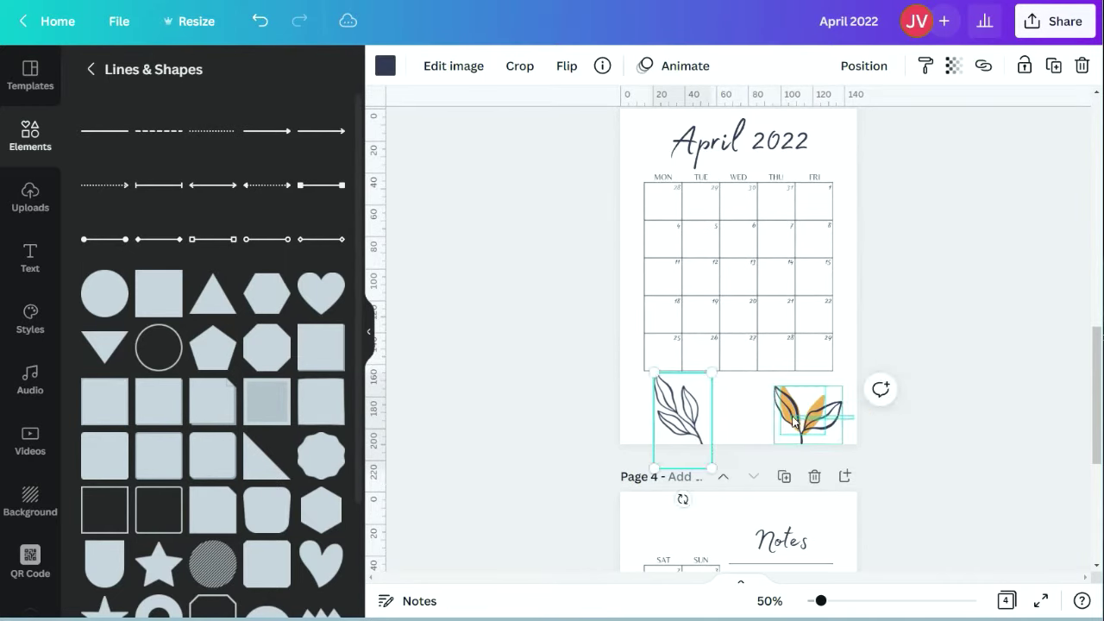
{"action": "left_click_drag", "start_coordinate": [793, 421], "coordinate": [727, 423]}
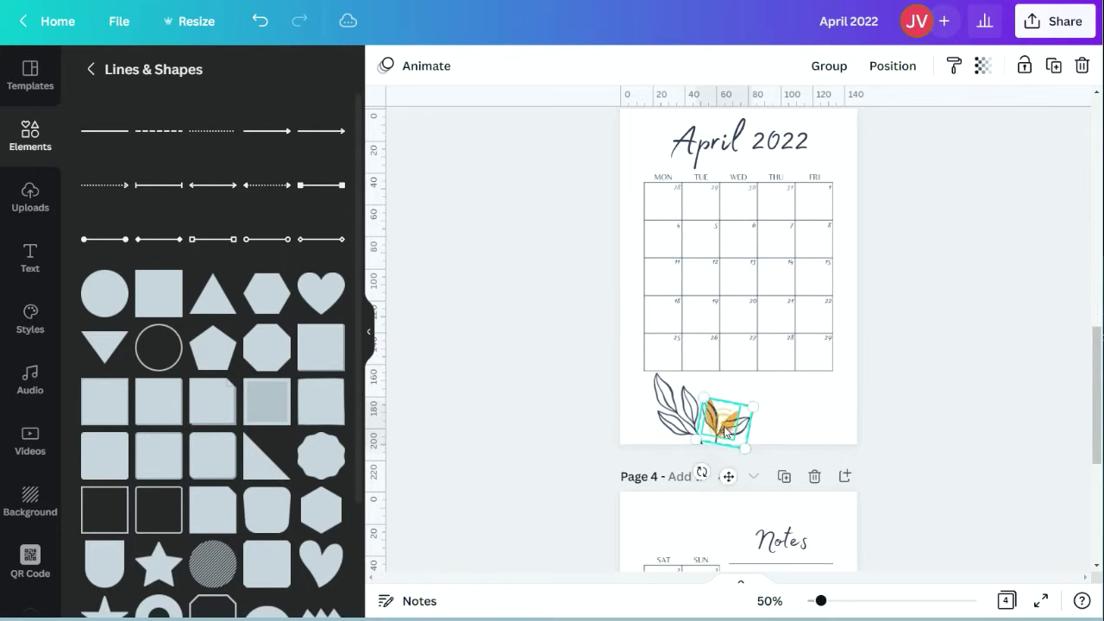
- Duplicate the orange leaf pair from page 1 and fit it, rotated, over the lower leaves of page 3's outline branch
{"action": "left_click_drag", "start_coordinate": [820, 601], "coordinate": [831, 601]}
{"action": "left_click", "coordinate": [801, 302]}
{"action": "scroll", "coordinate": [776, 269], "scroll_direction": "up", "scroll_amount": 15}
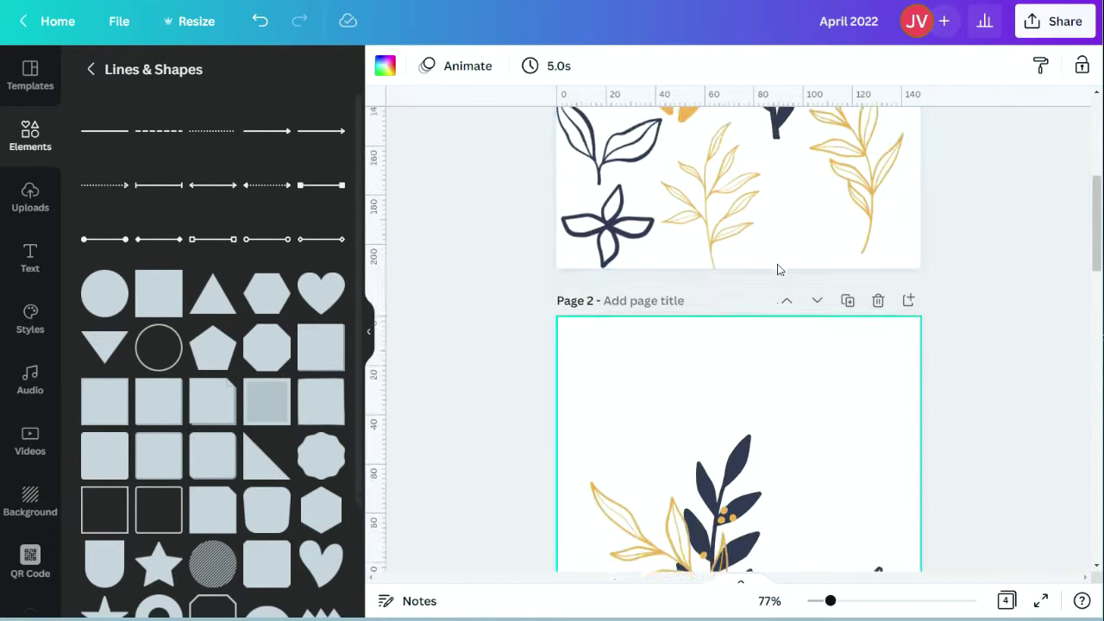
{"action": "left_click", "coordinate": [703, 347]}
{"action": "left_click", "coordinate": [1055, 69]}
{"action": "scroll", "coordinate": [687, 345], "scroll_direction": "down", "scroll_amount": 14}
{"action": "left_click_drag", "start_coordinate": [691, 365], "coordinate": [638, 386]}
{"action": "left_click_drag", "start_coordinate": [695, 320], "coordinate": [663, 358]}
{"action": "left_click_drag", "start_coordinate": [628, 464], "coordinate": [680, 448]}
{"action": "left_click_drag", "start_coordinate": [641, 398], "coordinate": [659, 406]}
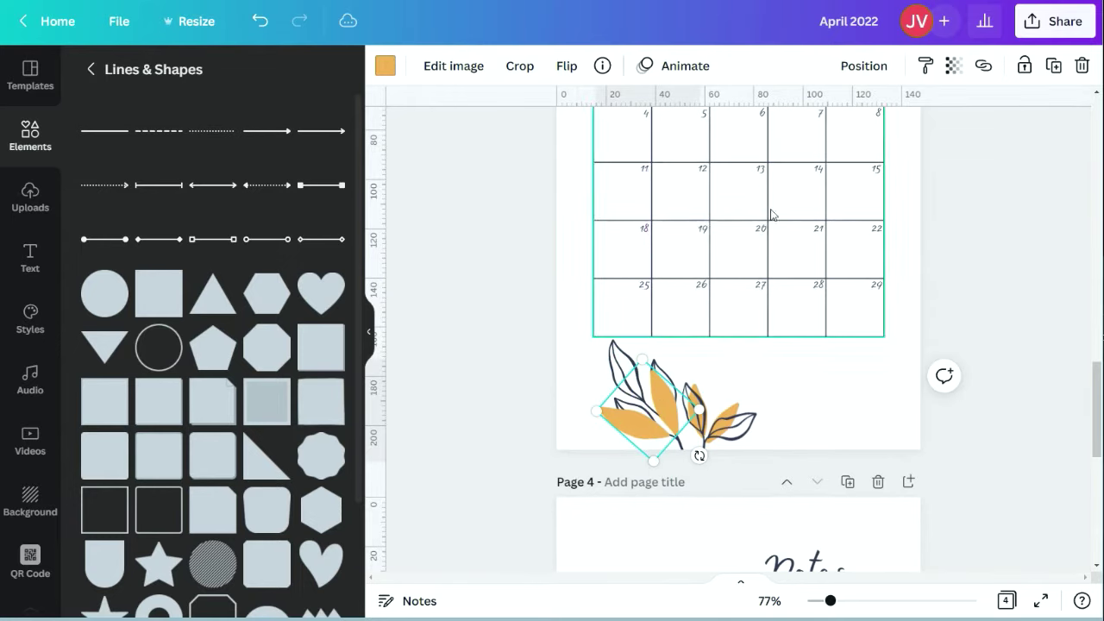
- Send the rotated orange leaf pair behind the branch outline and fine-tune its size and position
{"action": "left_click", "coordinate": [863, 66]}
{"action": "left_click", "coordinate": [771, 217]}
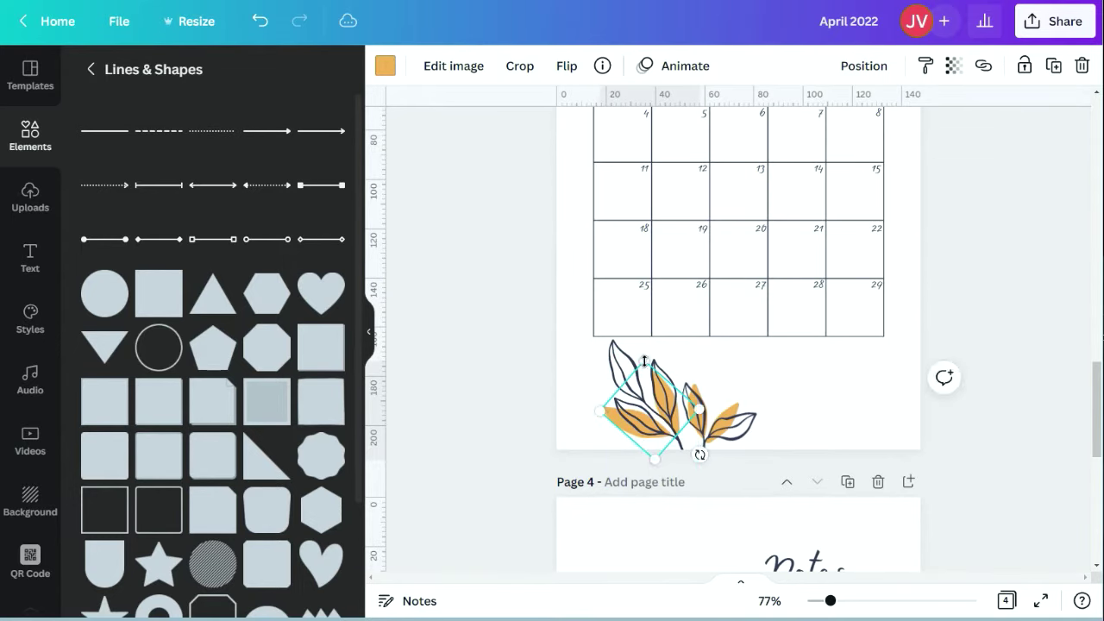
{"action": "left_click_drag", "start_coordinate": [649, 415], "coordinate": [646, 413]}
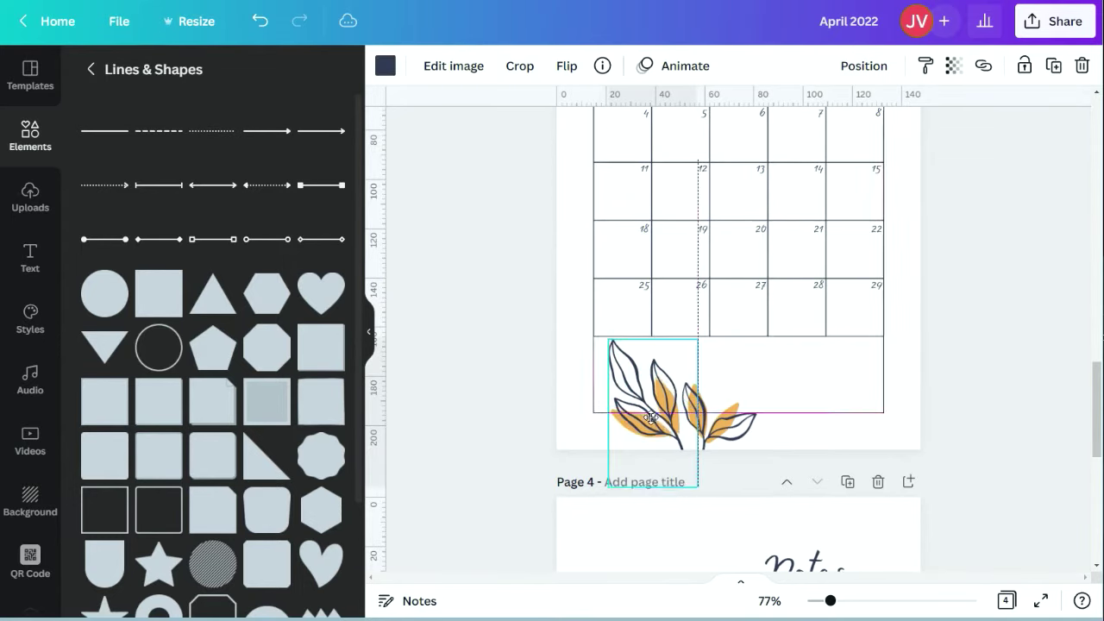
{"action": "left_click", "coordinate": [850, 434]}
- Bring another copy of the orange leaf pair to page 3 and crop it to its left leaf only
{"action": "scroll", "coordinate": [867, 414], "scroll_direction": "up", "scroll_amount": 13}
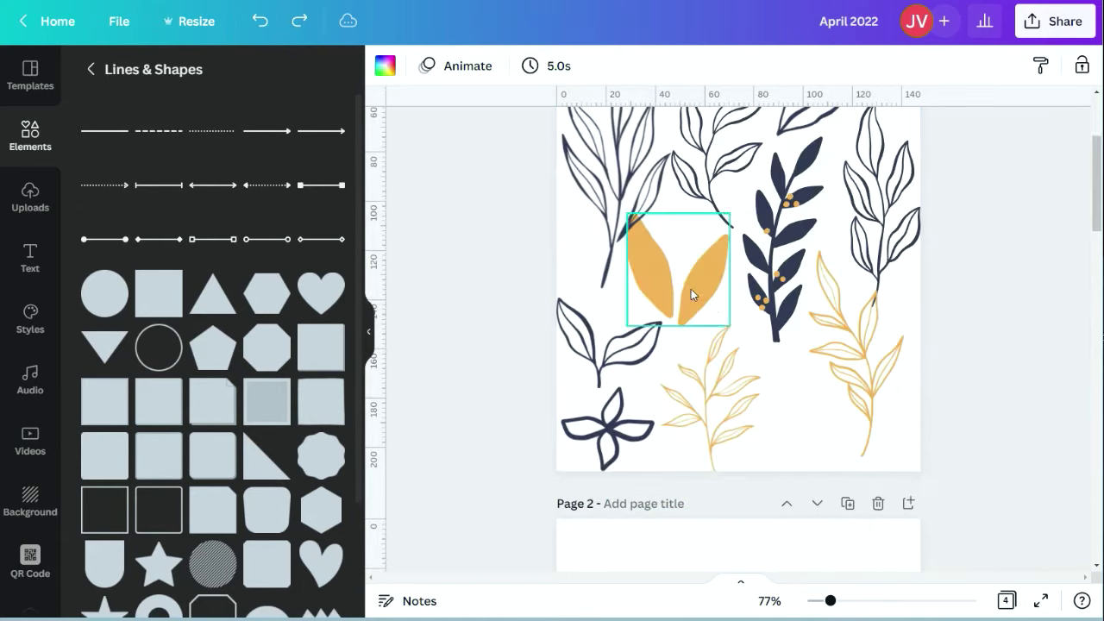
{"action": "scroll", "coordinate": [682, 345], "scroll_direction": "down", "scroll_amount": 13}
{"action": "left_click_drag", "start_coordinate": [693, 294], "coordinate": [747, 366]}
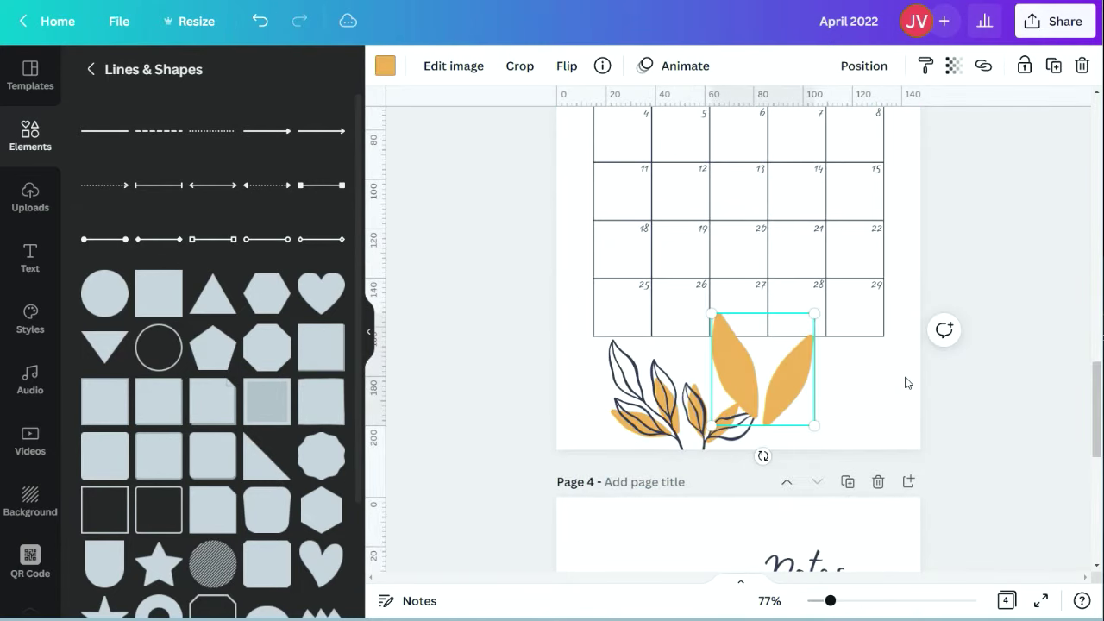
{"action": "left_click", "coordinate": [528, 74]}
{"action": "left_click_drag", "start_coordinate": [814, 313], "coordinate": [761, 304]}
{"action": "left_click", "coordinate": [406, 68]}
- Shrink the single orange leaf, fit it into the branch's uppermost leaf and send it behind the outline
{"action": "left_click_drag", "start_coordinate": [760, 425], "coordinate": [738, 375]}
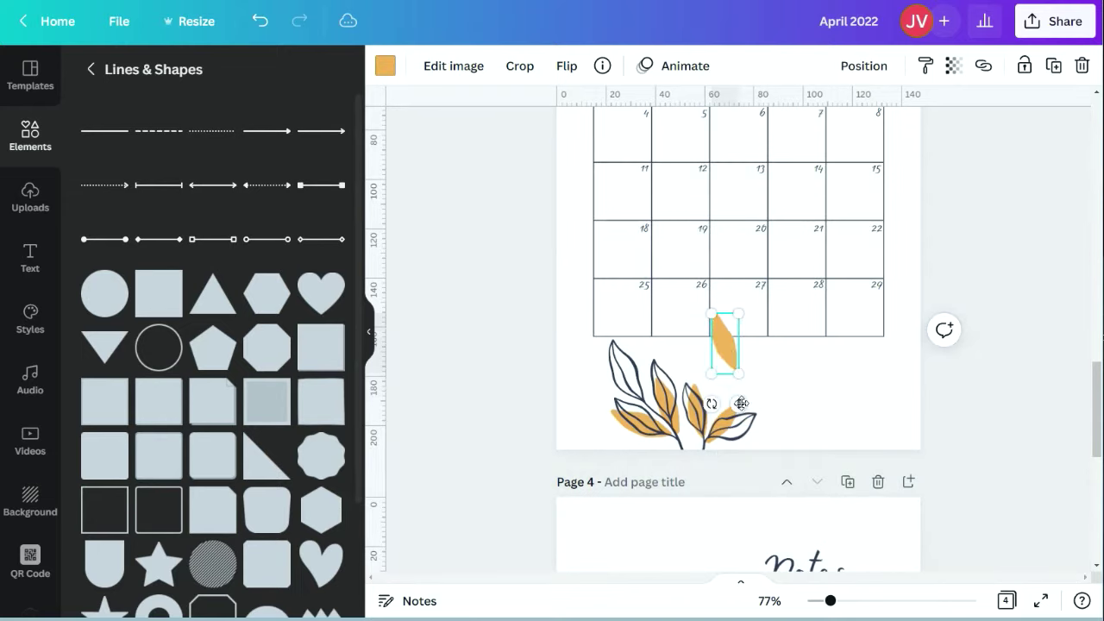
{"action": "left_click", "coordinate": [870, 60]}
{"action": "left_click", "coordinate": [1006, 289]}
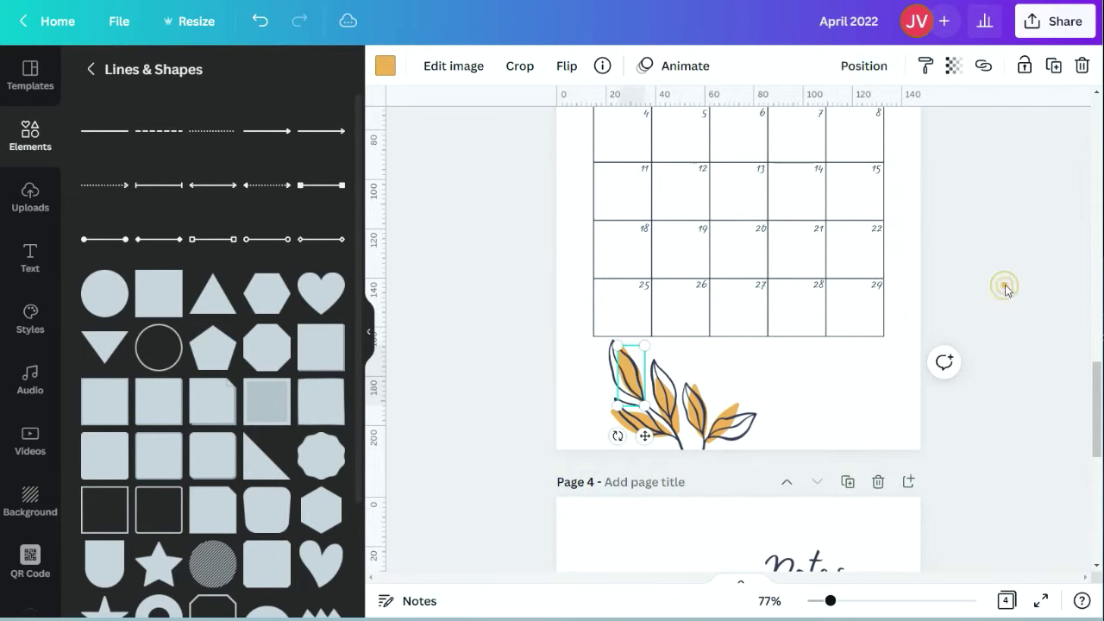
- Duplicate page 3's small orange-filled sprig and place the copy in page 4's upper-left corner, above the SAT column
{"action": "left_click_drag", "start_coordinate": [833, 602], "coordinate": [817, 602]}
{"action": "scroll", "coordinate": [934, 416], "scroll_direction": "up", "scroll_amount": 1}
{"action": "scroll", "coordinate": [923, 400], "scroll_direction": "down", "scroll_amount": 2}
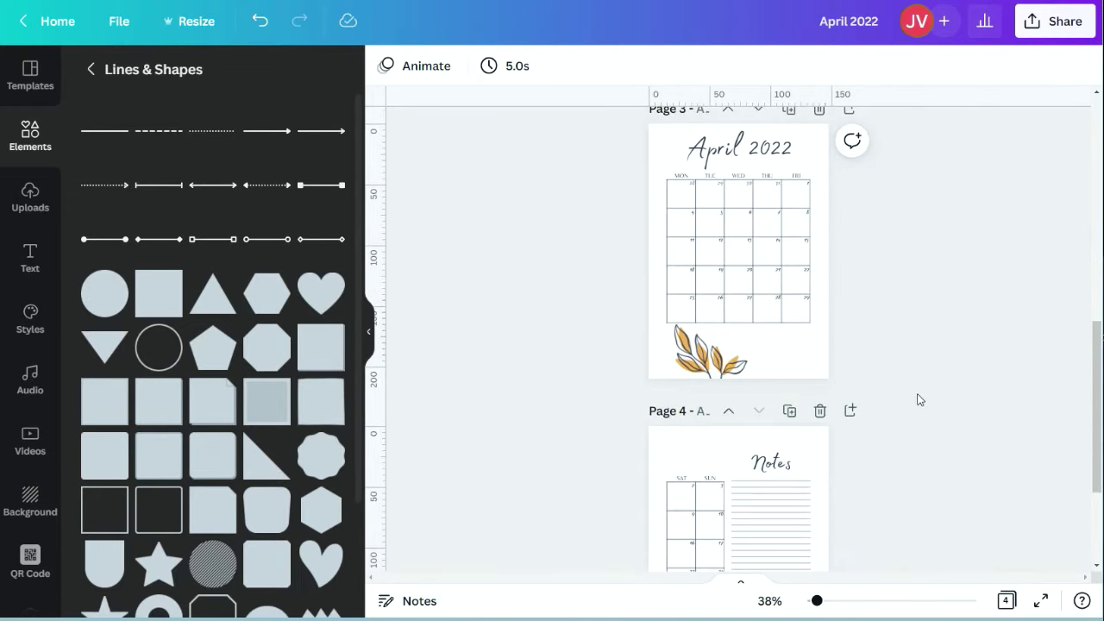
{"action": "scroll", "coordinate": [900, 395], "scroll_direction": "up", "scroll_amount": 1}
{"action": "left_click_drag", "start_coordinate": [818, 601], "coordinate": [853, 601]}
{"action": "scroll", "coordinate": [854, 388], "scroll_direction": "down", "scroll_amount": 4}
{"action": "left_click_drag", "start_coordinate": [860, 384], "coordinate": [491, 256]}
{"action": "key", "text": "ctrl+d"}
{"action": "scroll", "coordinate": [603, 345], "scroll_direction": "down", "scroll_amount": 5}
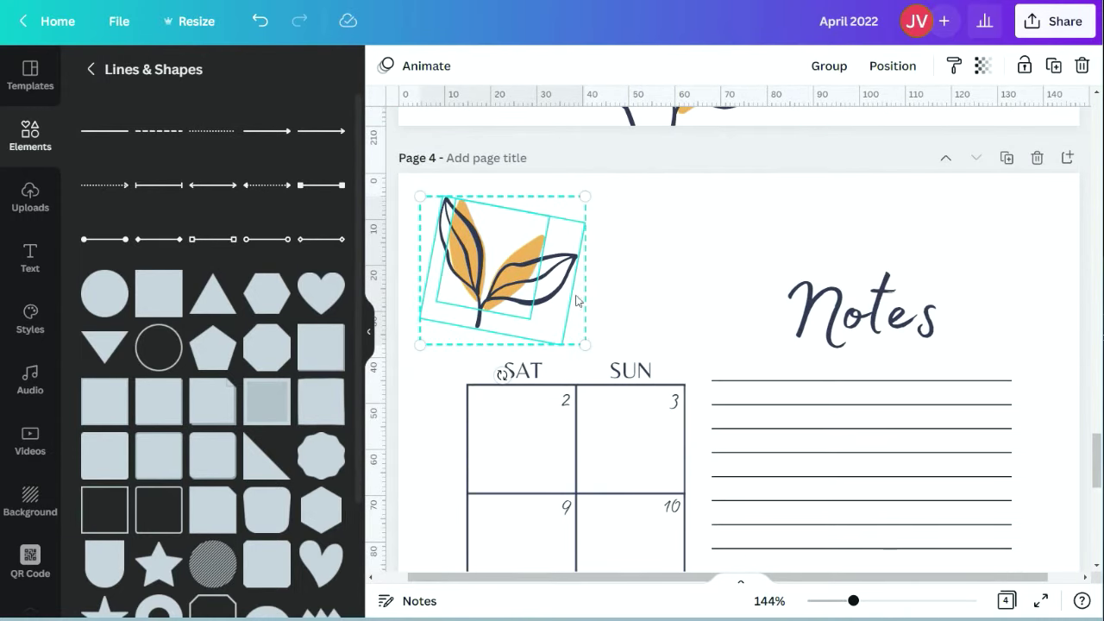
{"action": "scroll", "coordinate": [520, 159], "scroll_direction": "up", "scroll_amount": 1}
- Rotate the page 4 sprig by about -22° and refit its orange leaves behind the navy outline
{"action": "left_click_drag", "start_coordinate": [503, 443], "coordinate": [544, 434]}
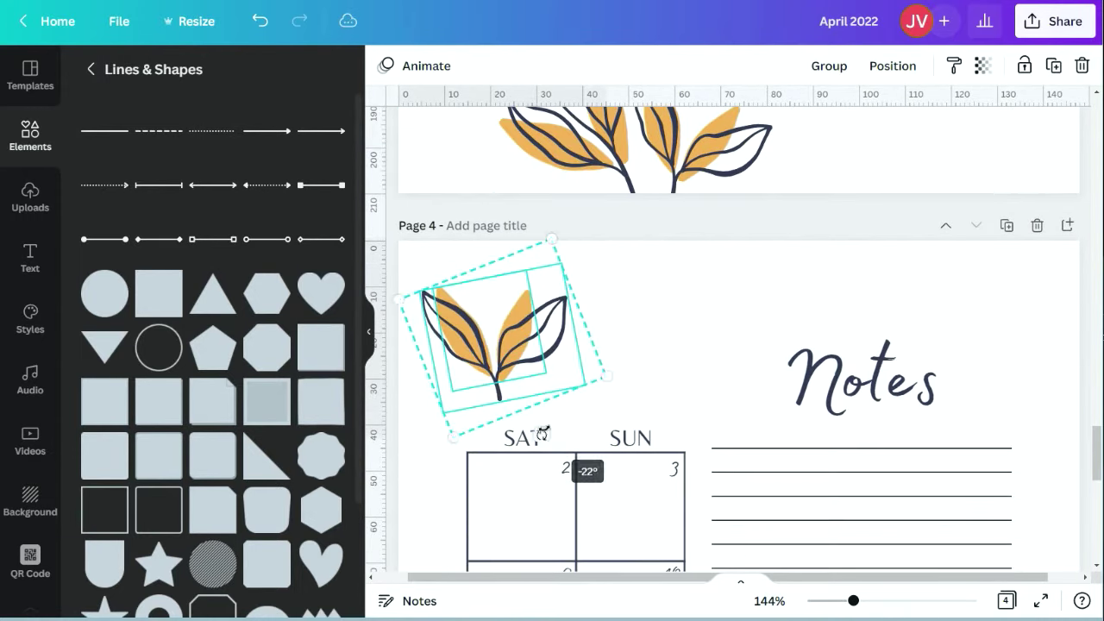
{"action": "left_click", "coordinate": [651, 345]}
{"action": "left_click", "coordinate": [556, 333]}
{"action": "left_click", "coordinate": [525, 335]}
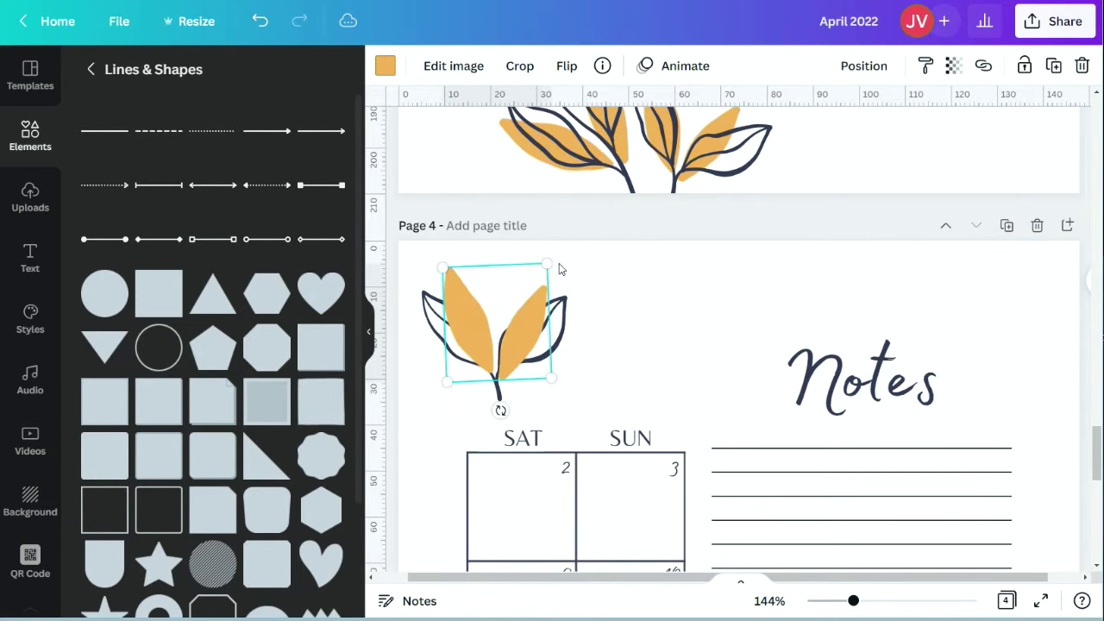
{"action": "left_click", "coordinate": [864, 65]}
{"action": "left_click", "coordinate": [792, 113]}
{"action": "left_click", "coordinate": [1001, 319]}
- Center the orange-filled sprig above the SAT and SUN columns on page 4
{"action": "left_click_drag", "start_coordinate": [853, 604], "coordinate": [835, 601]}
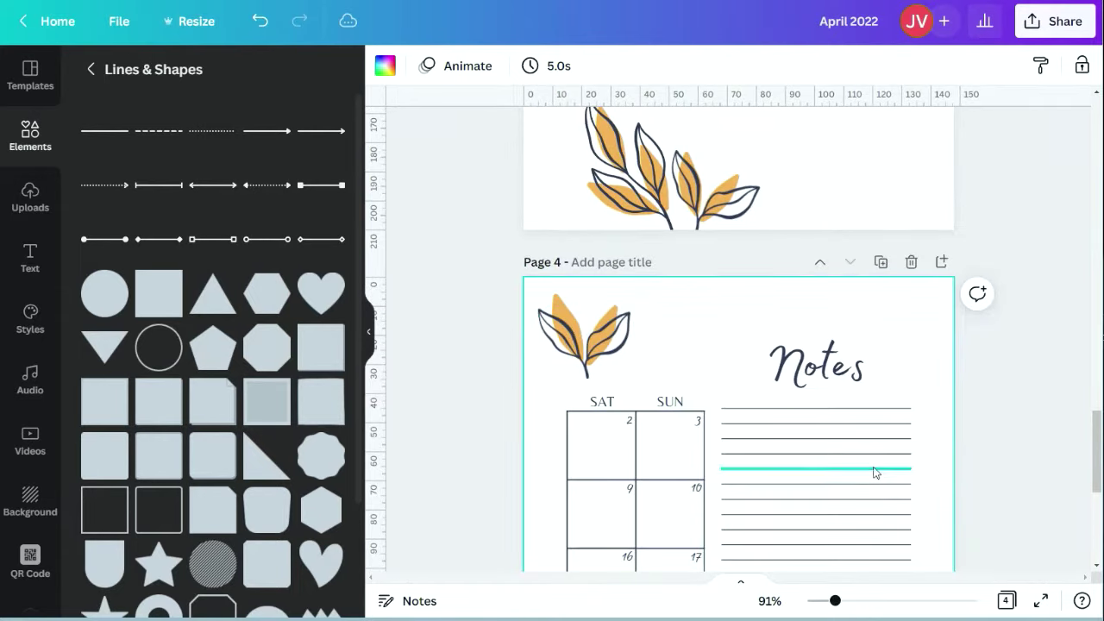
{"action": "left_click_drag", "start_coordinate": [536, 343], "coordinate": [635, 371]}
{"action": "left_click_drag", "start_coordinate": [583, 328], "coordinate": [627, 343]}
{"action": "left_click", "coordinate": [983, 500]}
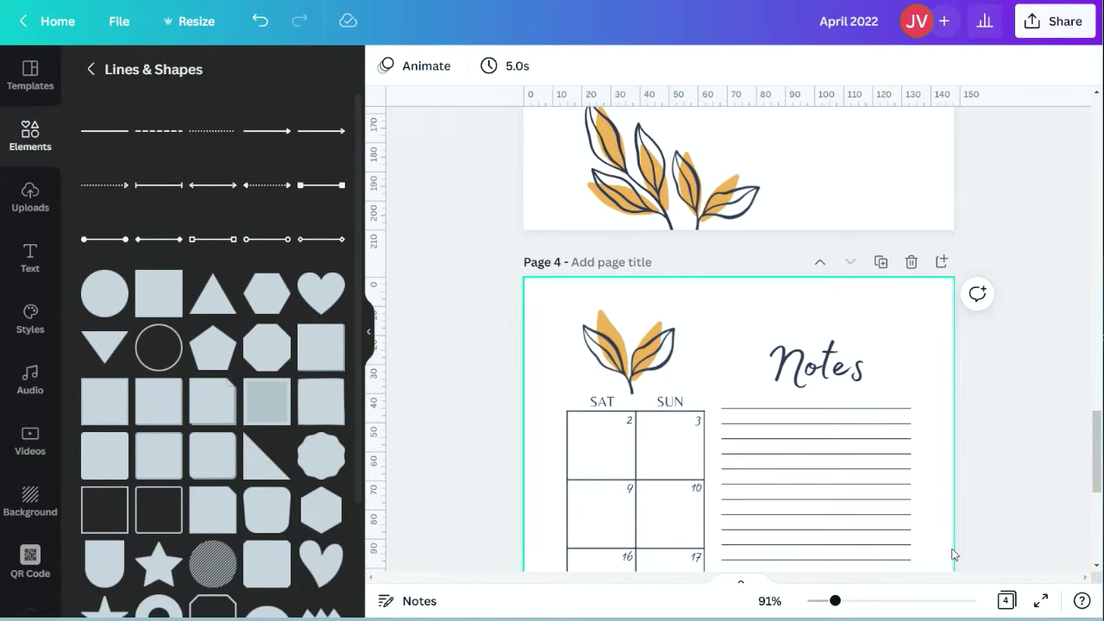
- Check the leaf decorations on pages 3 and 4 in the grid overview
{"action": "left_click_drag", "start_coordinate": [835, 601], "coordinate": [824, 603]}
{"action": "left_click", "coordinate": [1005, 598]}
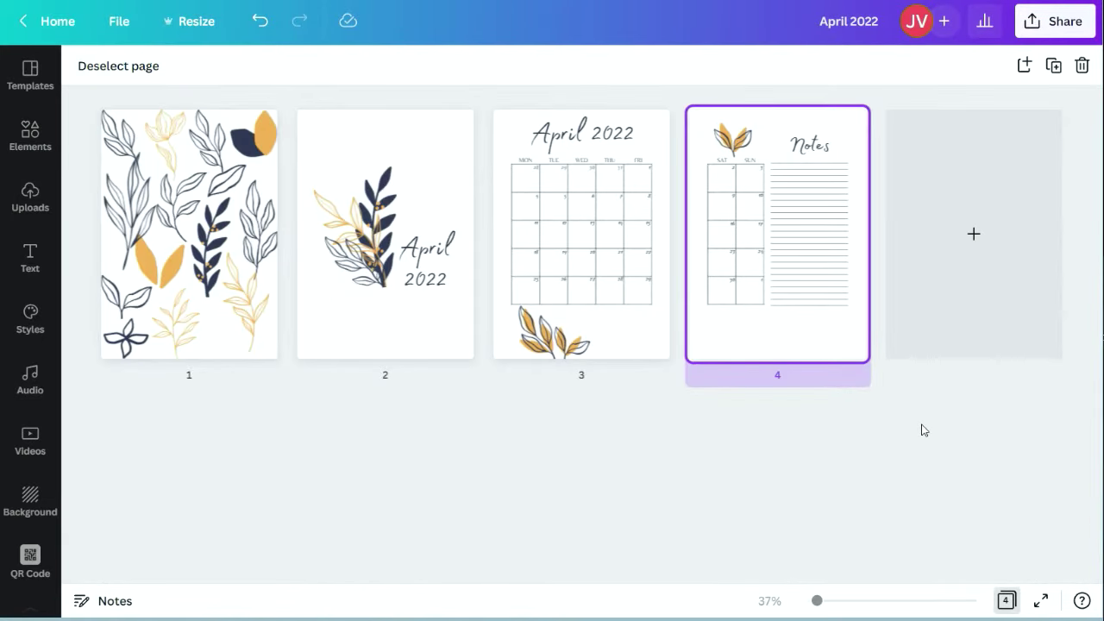
{"action": "left_click", "coordinate": [1005, 602]}
- Duplicate page 1's lower-right gold branch, rotate it across the bottom of page 4 and size it to about 40 × 88 mm
{"action": "scroll", "coordinate": [915, 396], "scroll_direction": "up", "scroll_amount": 10}
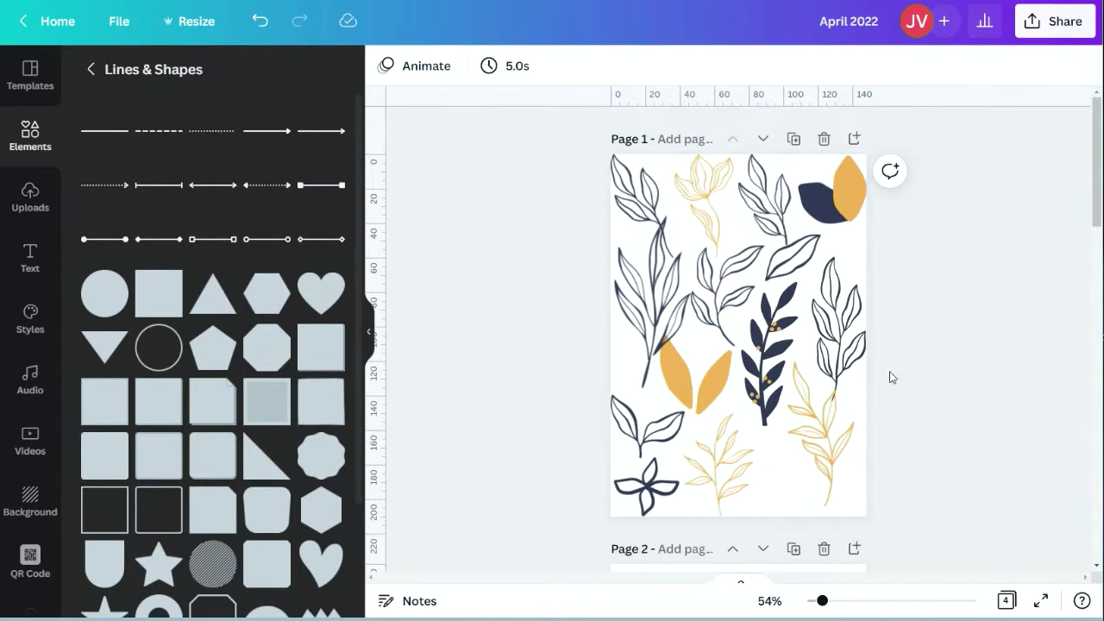
{"action": "left_click", "coordinate": [714, 388]}
{"action": "left_click", "coordinate": [830, 443]}
{"action": "key", "text": "ctrl+d"}
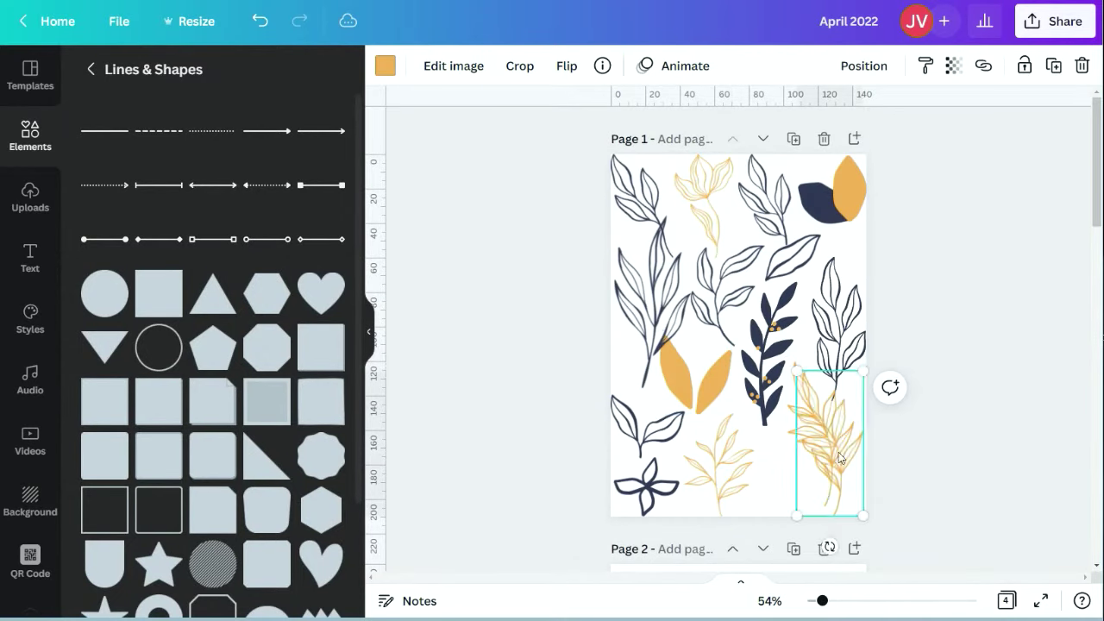
{"action": "scroll", "coordinate": [751, 379], "scroll_direction": "down", "scroll_amount": 12}
{"action": "left_click_drag", "start_coordinate": [833, 444], "coordinate": [787, 413]}
{"action": "left_click_drag", "start_coordinate": [770, 509], "coordinate": [852, 489]}
{"action": "left_click_drag", "start_coordinate": [797, 422], "coordinate": [794, 464]}
{"action": "left_click_drag", "start_coordinate": [792, 515], "coordinate": [796, 517]}
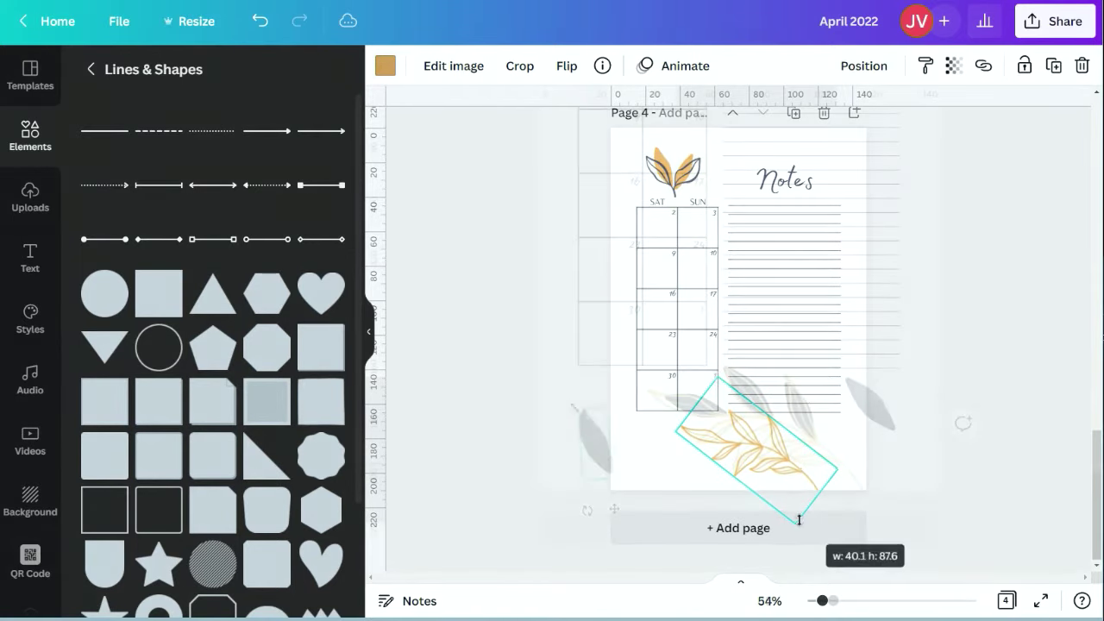
- Fit navy leaf shapes into the lower leaves of page 4's gold branch and layer them behind the gold outline
{"action": "left_click_drag", "start_coordinate": [716, 445], "coordinate": [725, 446]}
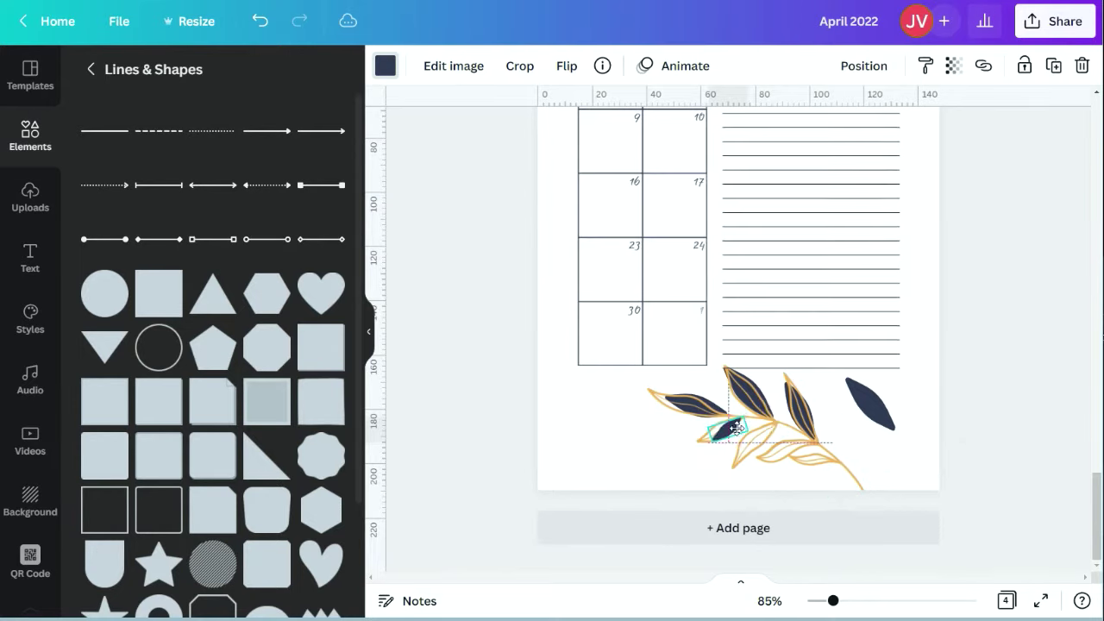
{"action": "left_click", "coordinate": [864, 65]}
{"action": "left_click", "coordinate": [878, 416]}
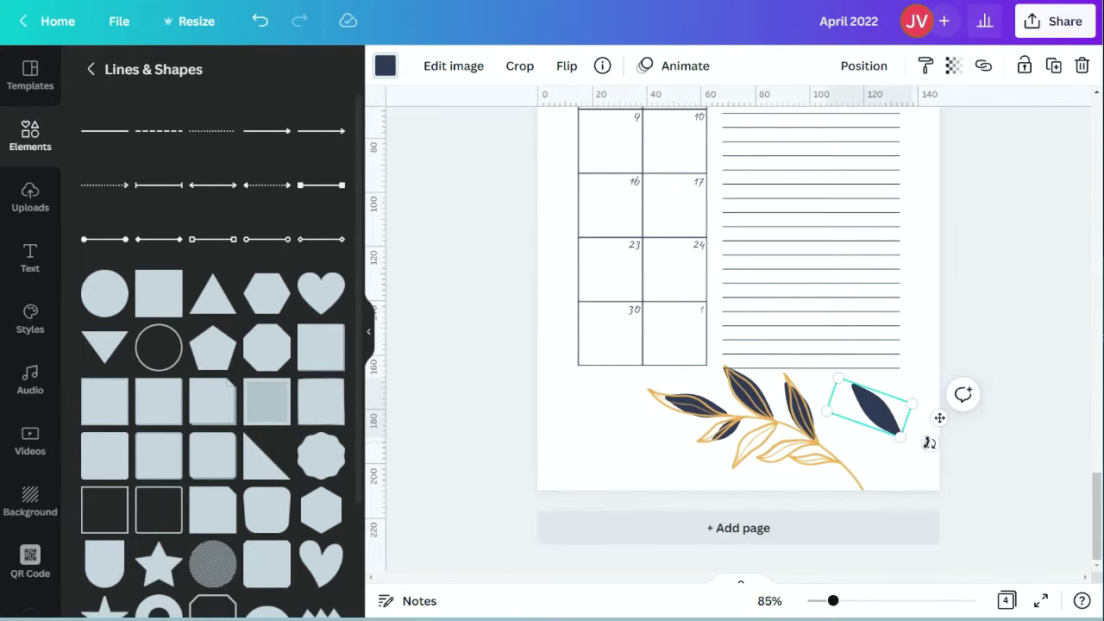
{"action": "left_click_drag", "start_coordinate": [883, 400], "coordinate": [786, 478]}
{"action": "left_click", "coordinate": [864, 66]}
- Shrink and rotate another navy leaf, attach it to the right side of the gold branch's stem and send it backward
{"action": "left_click_drag", "start_coordinate": [833, 601], "coordinate": [853, 601]}
{"action": "scroll", "coordinate": [862, 388], "scroll_direction": "down", "scroll_amount": 4}
{"action": "left_click_drag", "start_coordinate": [871, 440], "coordinate": [981, 345]}
{"action": "left_click_drag", "start_coordinate": [1013, 293], "coordinate": [966, 440]}
{"action": "left_click_drag", "start_coordinate": [983, 306], "coordinate": [961, 372]}
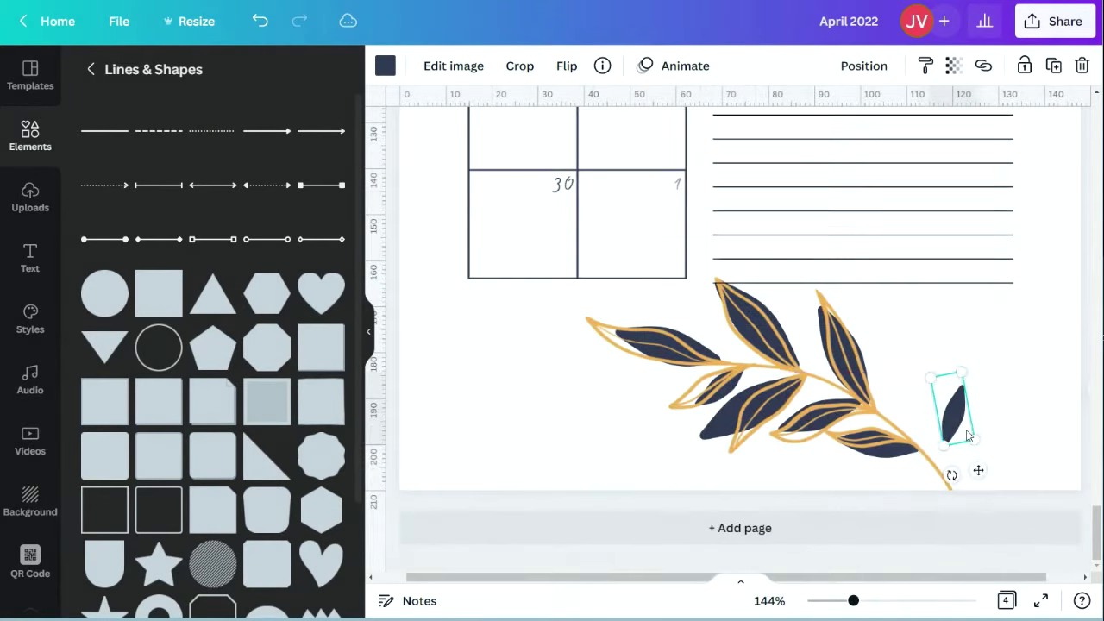
{"action": "left_click_drag", "start_coordinate": [967, 436], "coordinate": [928, 440]}
{"action": "left_click", "coordinate": [864, 66]}
{"action": "left_click", "coordinate": [791, 116]}
{"action": "left_click", "coordinate": [1005, 391]}
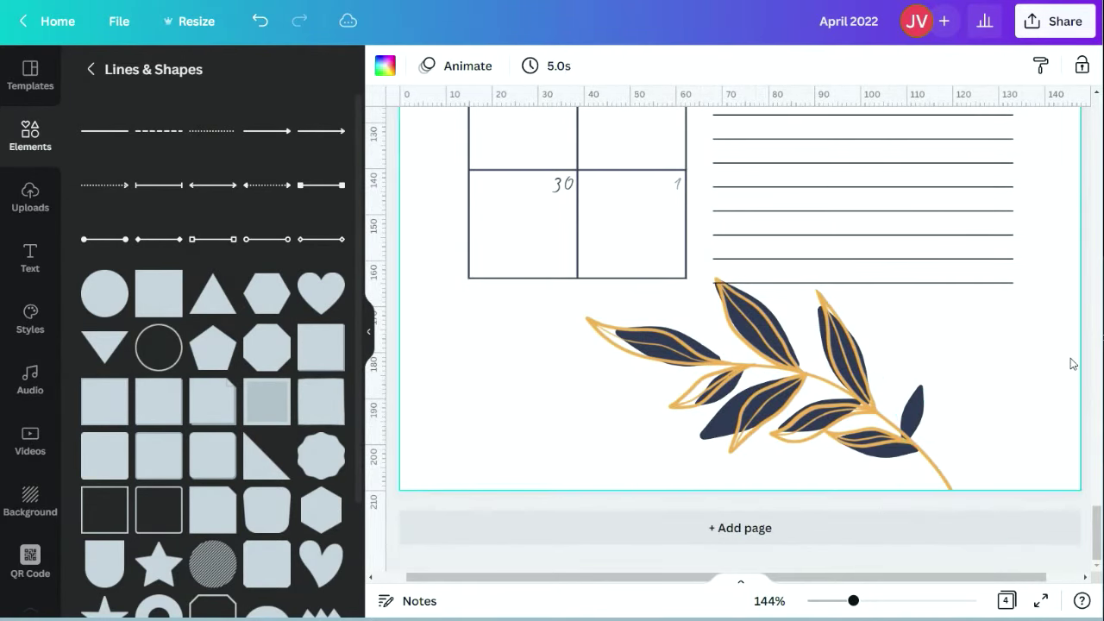
- Review the finished page 4 branch against the other pages in the full-page and grid views
{"action": "left_click", "coordinate": [804, 376]}
{"action": "left_click", "coordinate": [769, 601]}
{"action": "left_click", "coordinate": [769, 416]}
{"action": "left_click", "coordinate": [986, 362]}
{"action": "scroll", "coordinate": [972, 328], "scroll_direction": "up", "scroll_amount": 5}
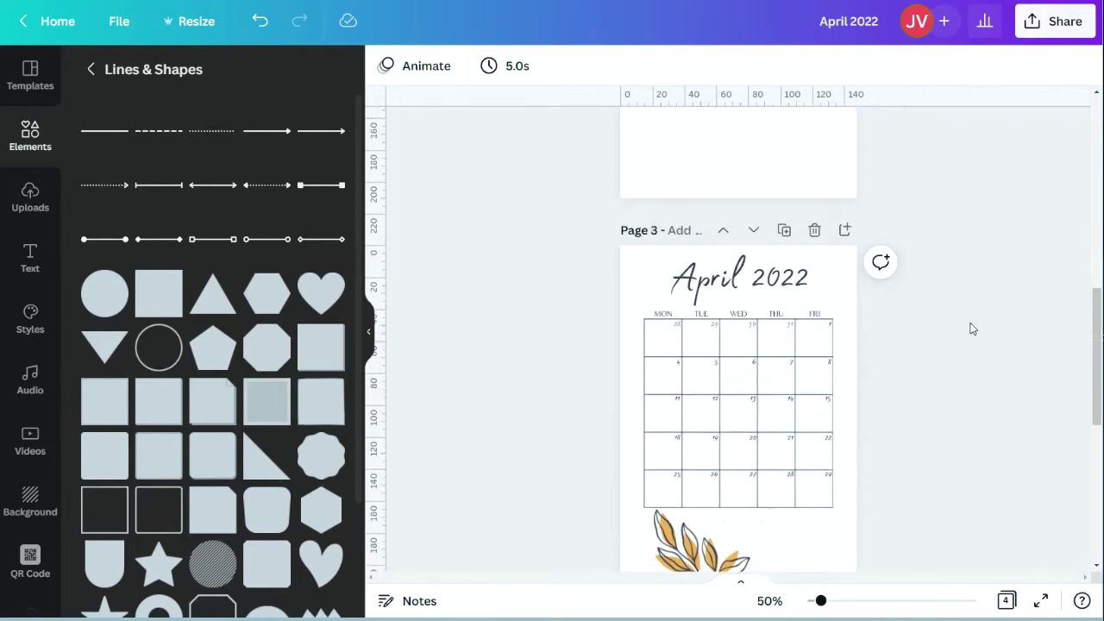
{"action": "scroll", "coordinate": [972, 313], "scroll_direction": "down", "scroll_amount": 5}
{"action": "left_click", "coordinate": [1006, 600]}
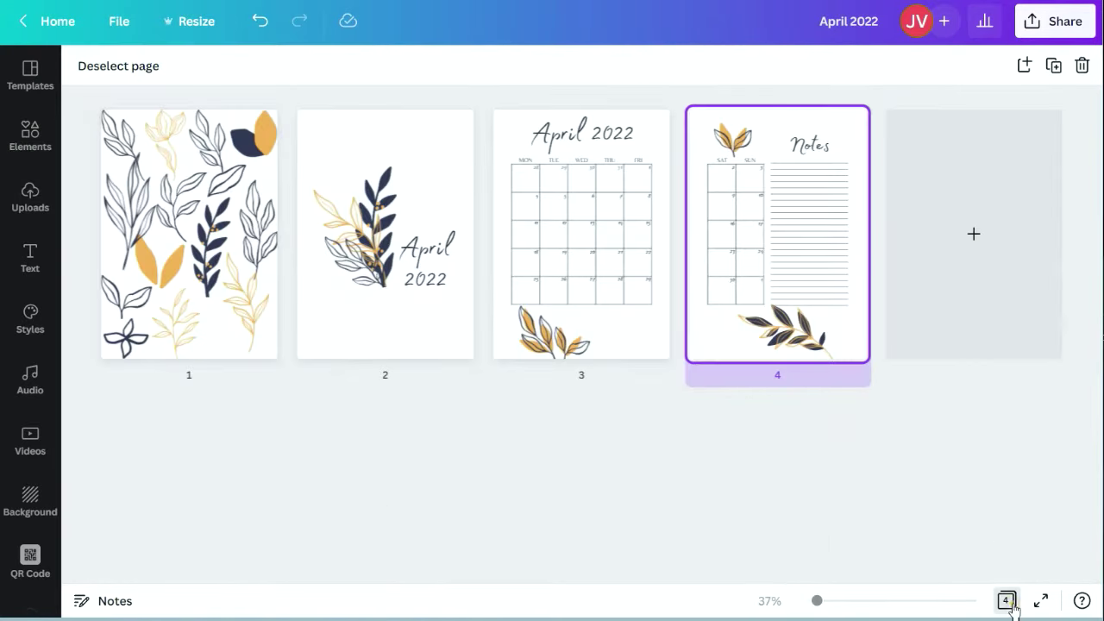
{"action": "left_click", "coordinate": [1011, 606]}
- Recolor the small right-hand sprig on page 3 with a gold outline and navy leaf fills, placing the outline behind the fills
{"action": "scroll", "coordinate": [928, 407], "scroll_direction": "down", "scroll_amount": 1}
{"action": "left_click_drag", "start_coordinate": [820, 601], "coordinate": [860, 602]}
{"action": "scroll", "coordinate": [777, 414], "scroll_direction": "up", "scroll_amount": 1}
{"action": "left_click", "coordinate": [682, 388]}
{"action": "left_click", "coordinate": [385, 66]}
{"action": "left_click", "coordinate": [280, 154]}
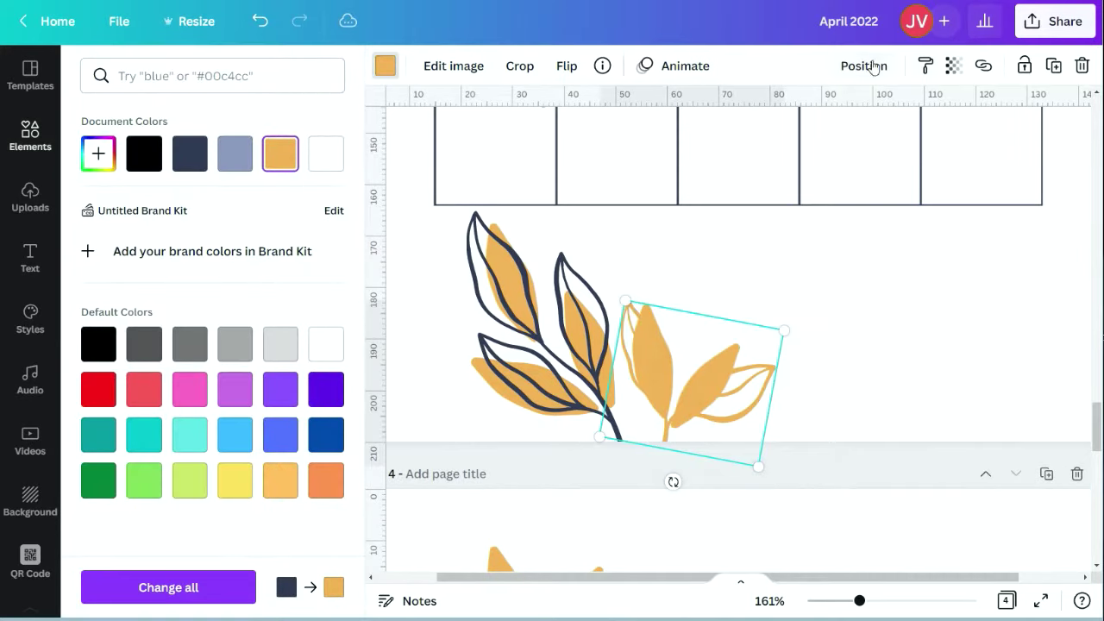
{"action": "left_click", "coordinate": [873, 67]}
{"action": "left_click", "coordinate": [785, 151]}
{"action": "left_click", "coordinate": [709, 380]}
{"action": "left_click", "coordinate": [190, 153]}
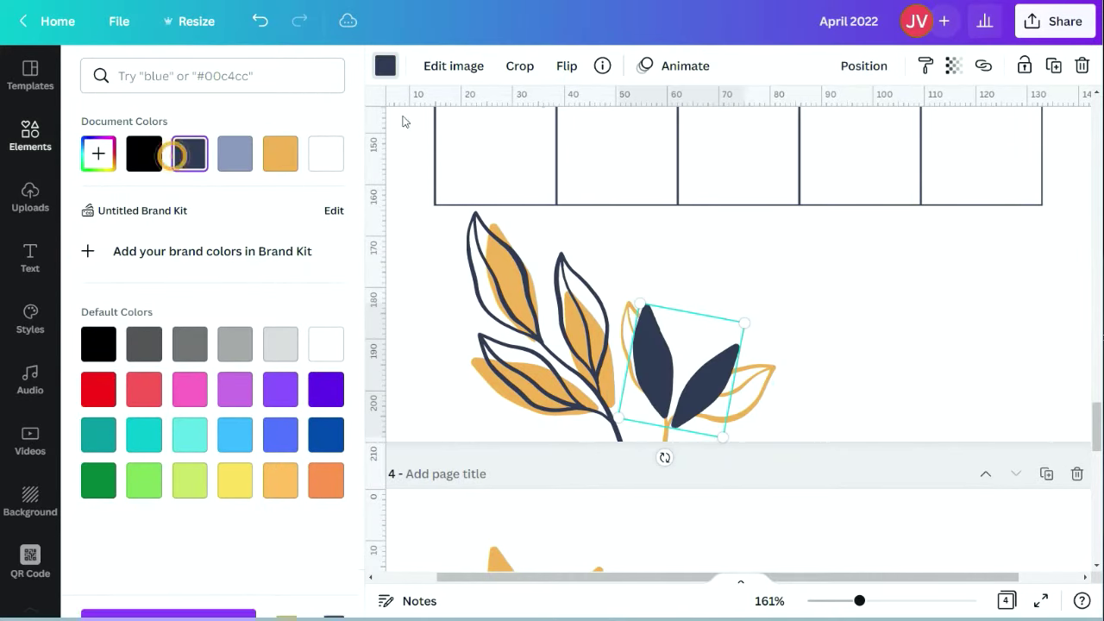
- Send the navy leaf pair of the right-hand sprig on page 3 behind its gold outline
{"action": "left_click", "coordinate": [864, 66]}
{"action": "left_click", "coordinate": [784, 151]}
{"action": "left_click", "coordinate": [936, 347]}
- Select the whole gold and navy branch on page 4, rotate it upright and place it in the page's lower-right corner
{"action": "left_click", "coordinate": [1008, 602]}
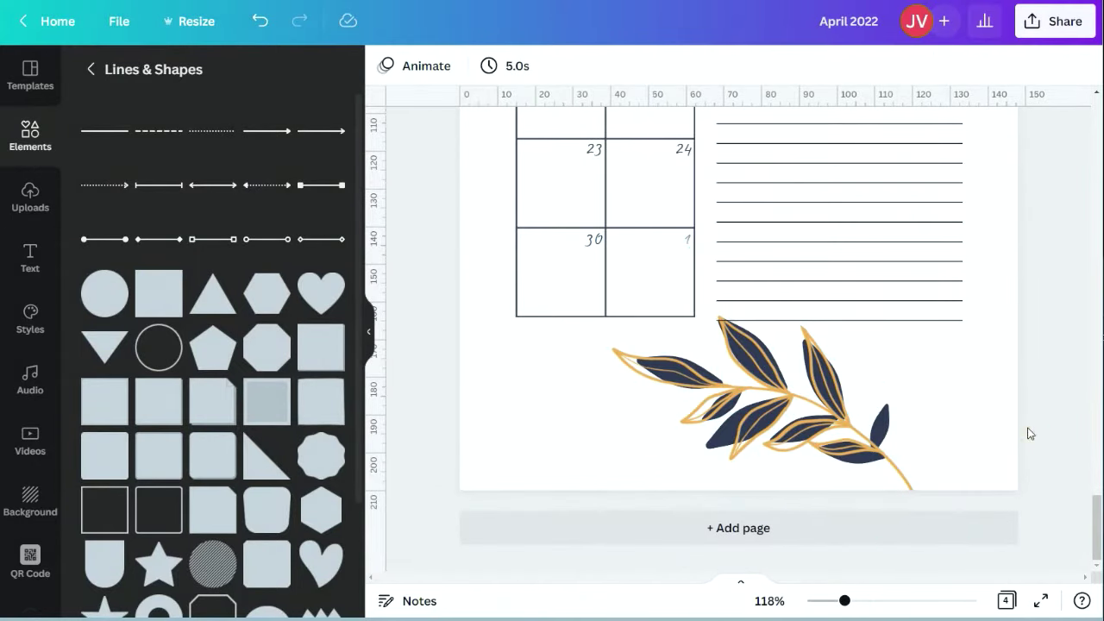
{"action": "left_click_drag", "start_coordinate": [1026, 389], "coordinate": [557, 380]}
{"action": "left_click", "coordinate": [557, 380]}
{"action": "left_click_drag", "start_coordinate": [1035, 335], "coordinate": [562, 481]}
{"action": "left_click_drag", "start_coordinate": [986, 403], "coordinate": [729, 493]}
{"action": "left_click_drag", "start_coordinate": [854, 375], "coordinate": [950, 372]}
{"action": "left_click_drag", "start_coordinate": [709, 333], "coordinate": [698, 377]}
{"action": "left_click_drag", "start_coordinate": [883, 397], "coordinate": [886, 375]}
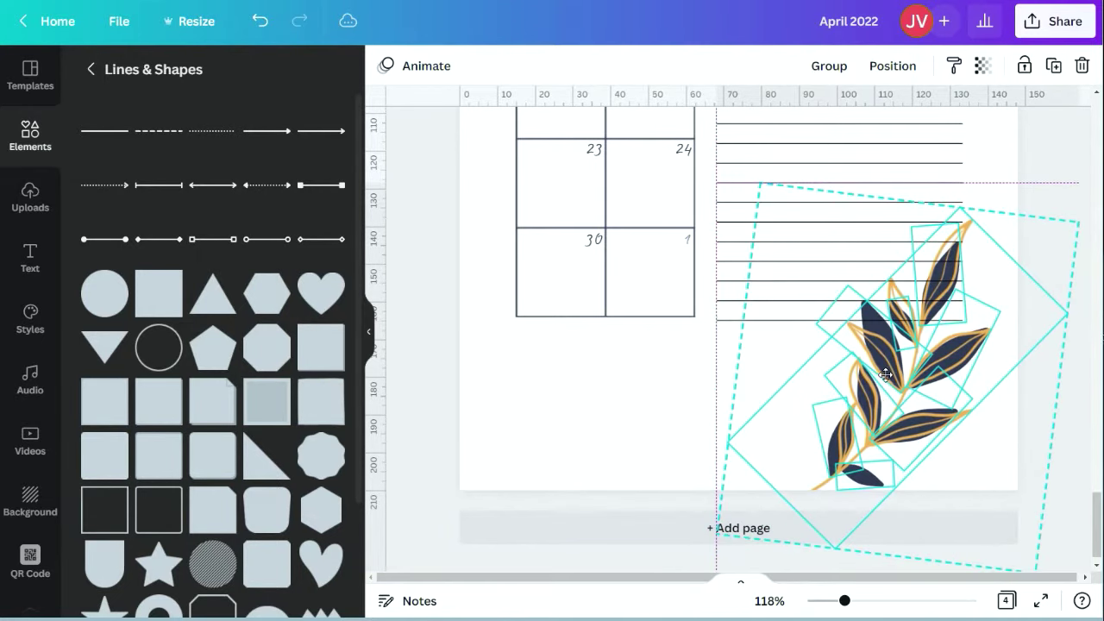
{"action": "left_click", "coordinate": [767, 600]}
{"action": "left_click", "coordinate": [751, 405]}
{"action": "left_click", "coordinate": [1006, 601]}
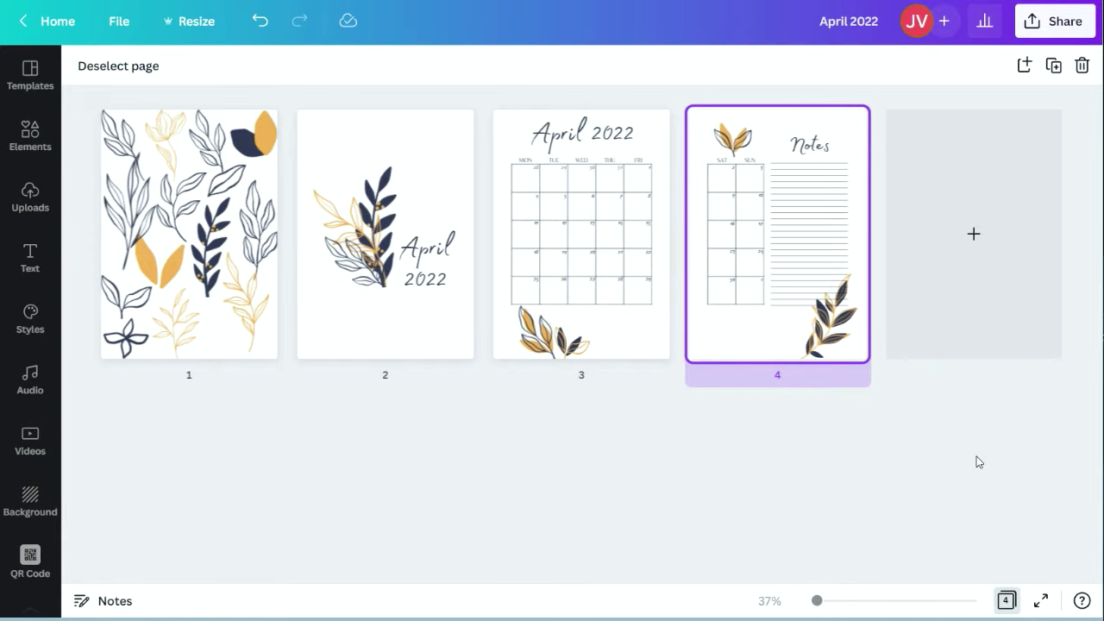
{"action": "left_click", "coordinate": [1006, 601]}
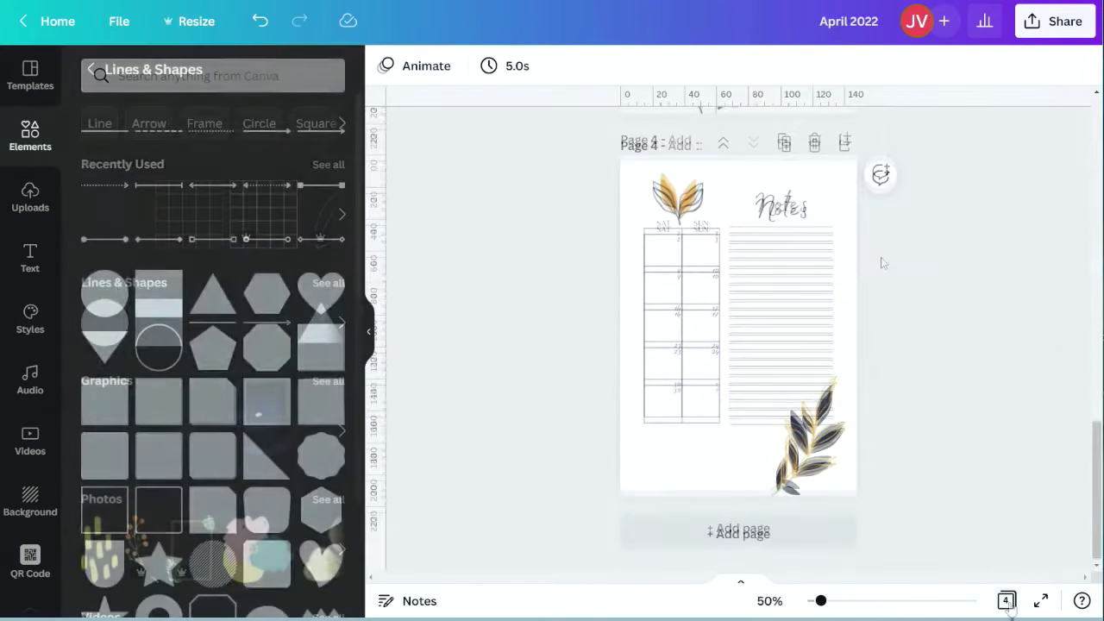
- Add the gold outlined tulip graphic to the free space near the bottom of page 1
{"action": "scroll", "coordinate": [881, 257], "scroll_direction": "up", "scroll_amount": 15}
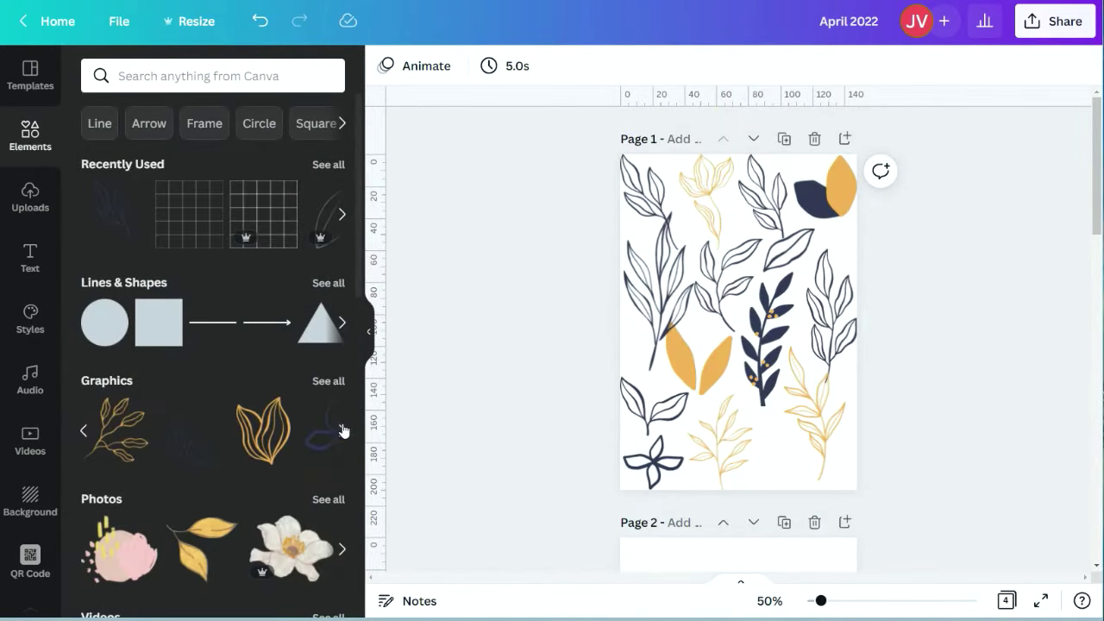
{"action": "left_click_drag", "start_coordinate": [266, 433], "coordinate": [787, 465]}
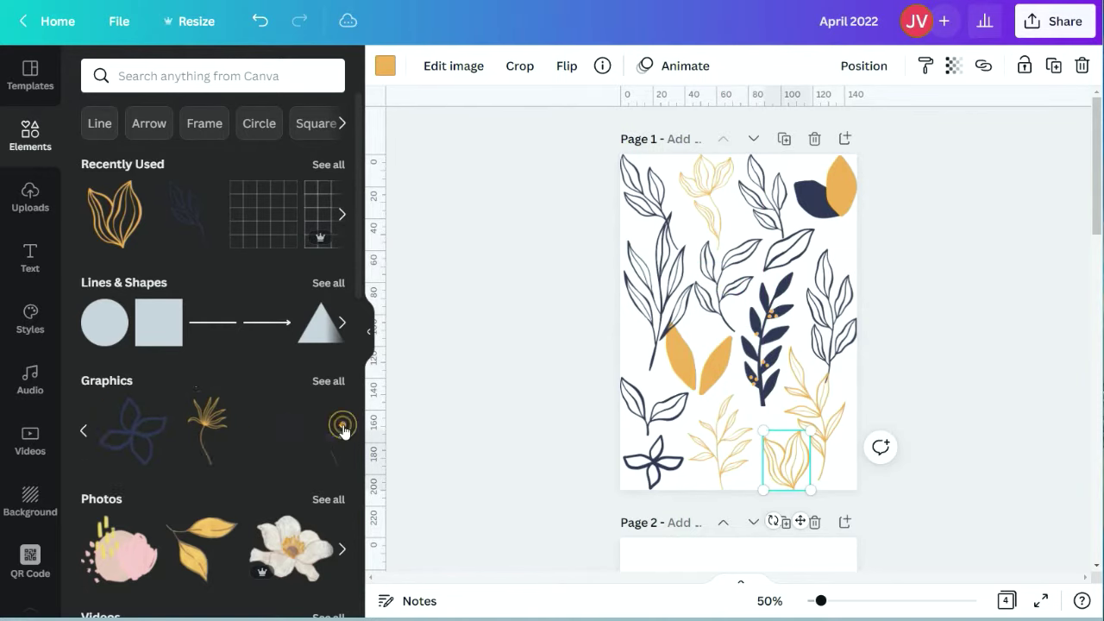
- Try an extra navy outlined sprig on page 1, shrink the gold leaf pair and delete the extra sprig
{"action": "left_click", "coordinate": [265, 431]}
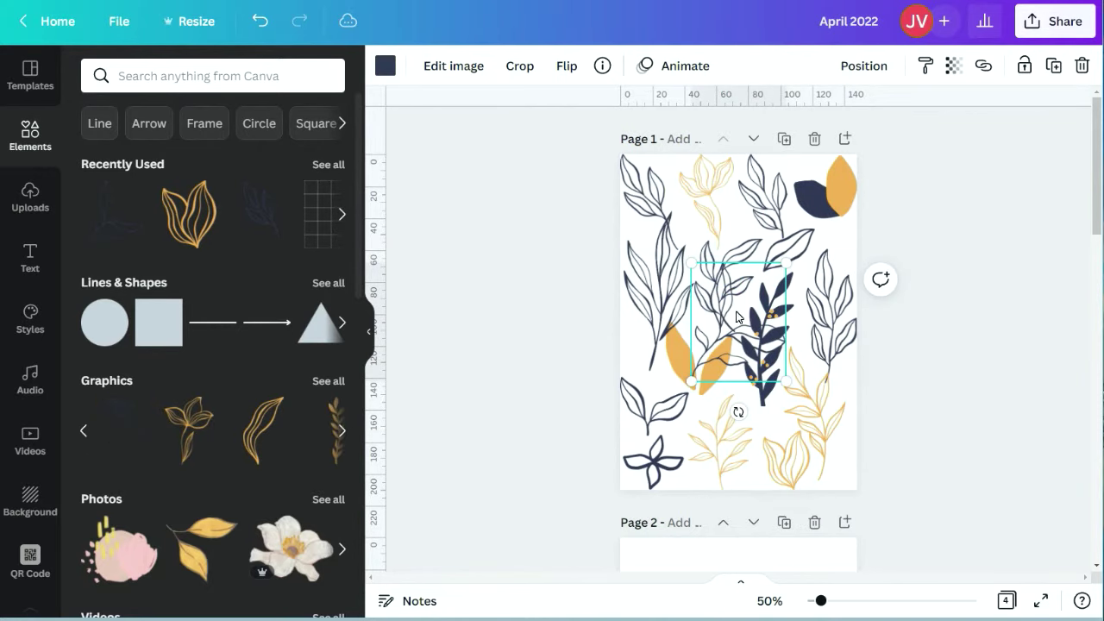
{"action": "left_click_drag", "start_coordinate": [737, 317], "coordinate": [684, 373]}
{"action": "left_click", "coordinate": [715, 368]}
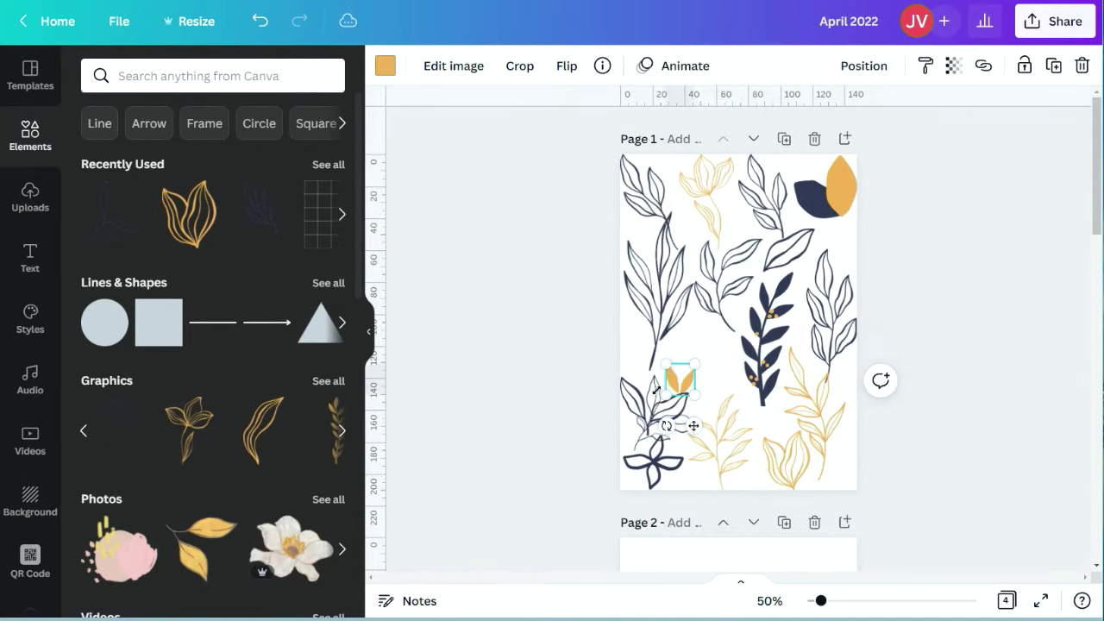
{"action": "left_click", "coordinate": [1081, 67]}
- Add the gold leaf sprig with navy berries and the gold-and-navy leaf cluster to page 1, shrinking them into free spots
{"action": "left_click", "coordinate": [188, 431]}
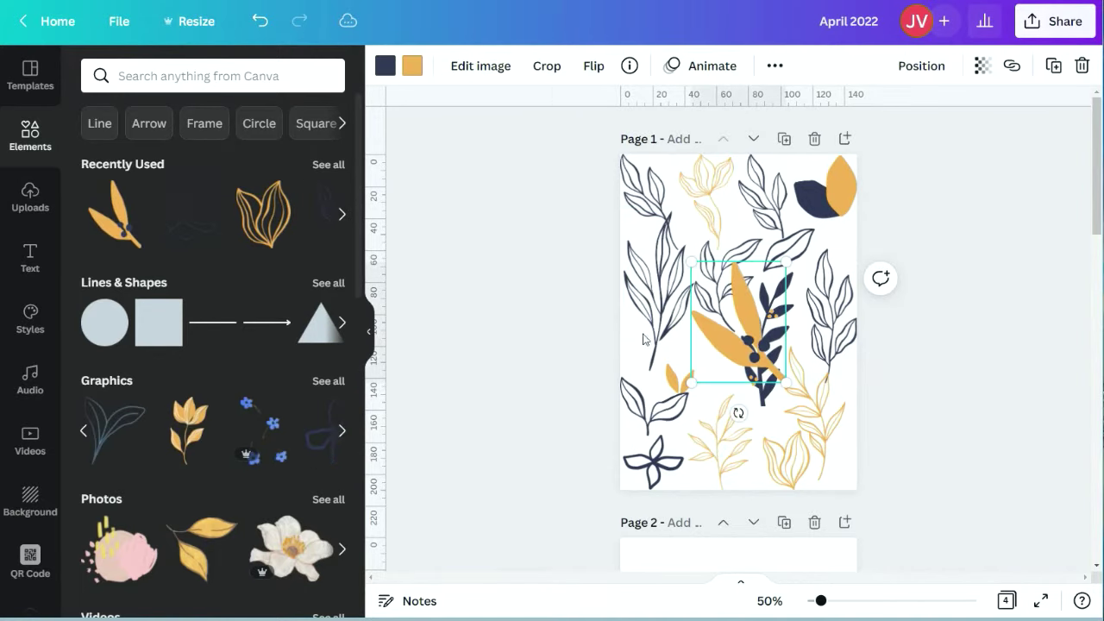
{"action": "left_click_drag", "start_coordinate": [737, 317], "coordinate": [716, 335]}
{"action": "left_click_drag", "start_coordinate": [703, 364], "coordinate": [729, 364]}
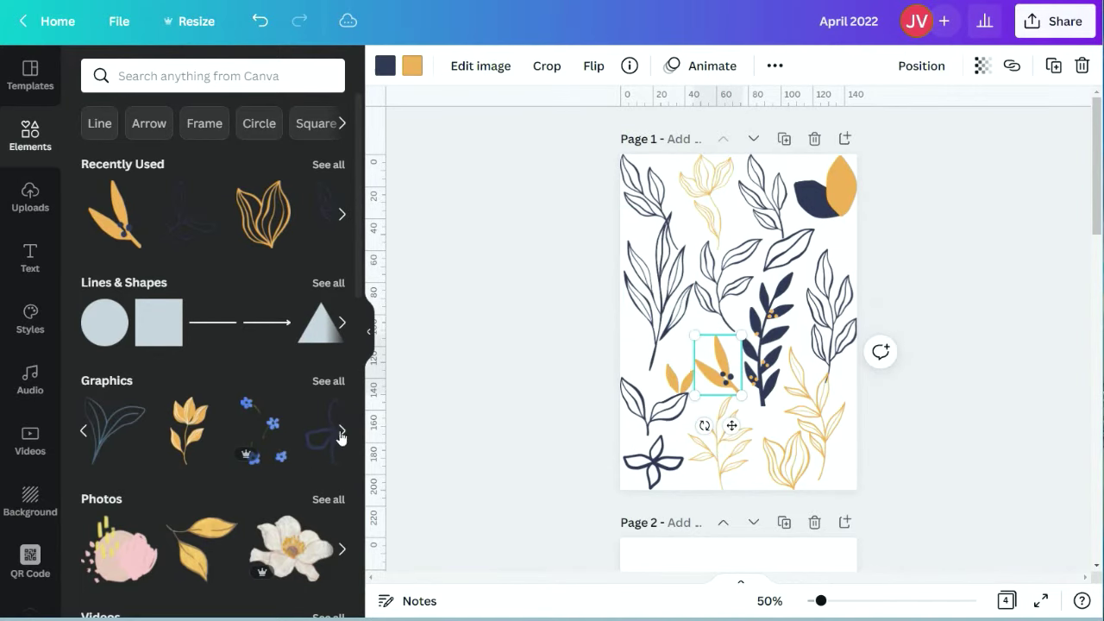
{"action": "left_click", "coordinate": [178, 444]}
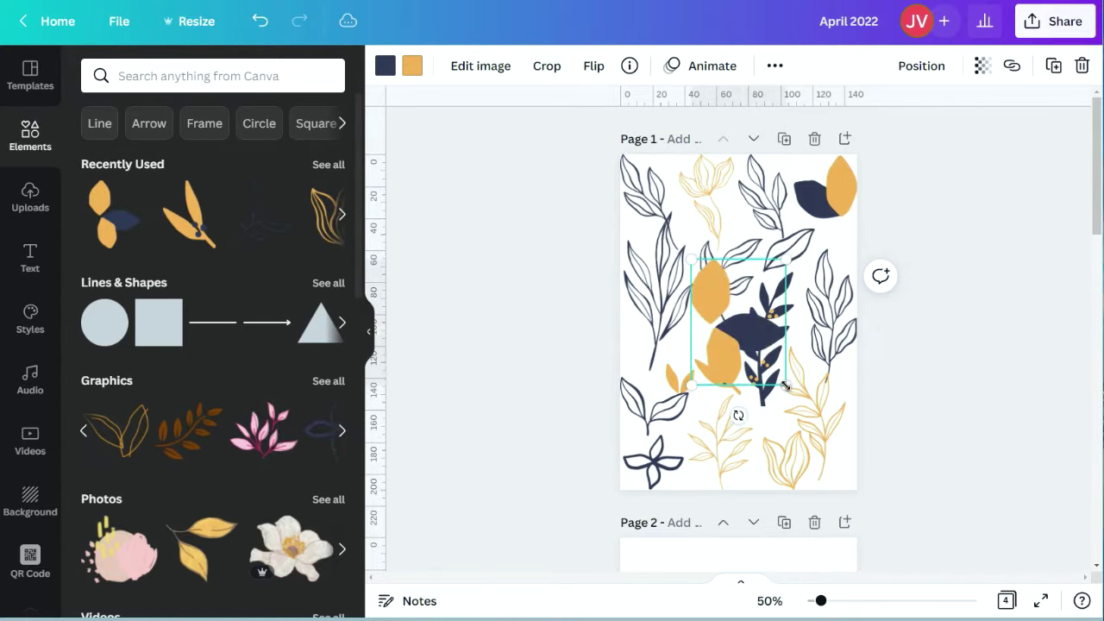
{"action": "left_click_drag", "start_coordinate": [738, 315], "coordinate": [833, 226]}
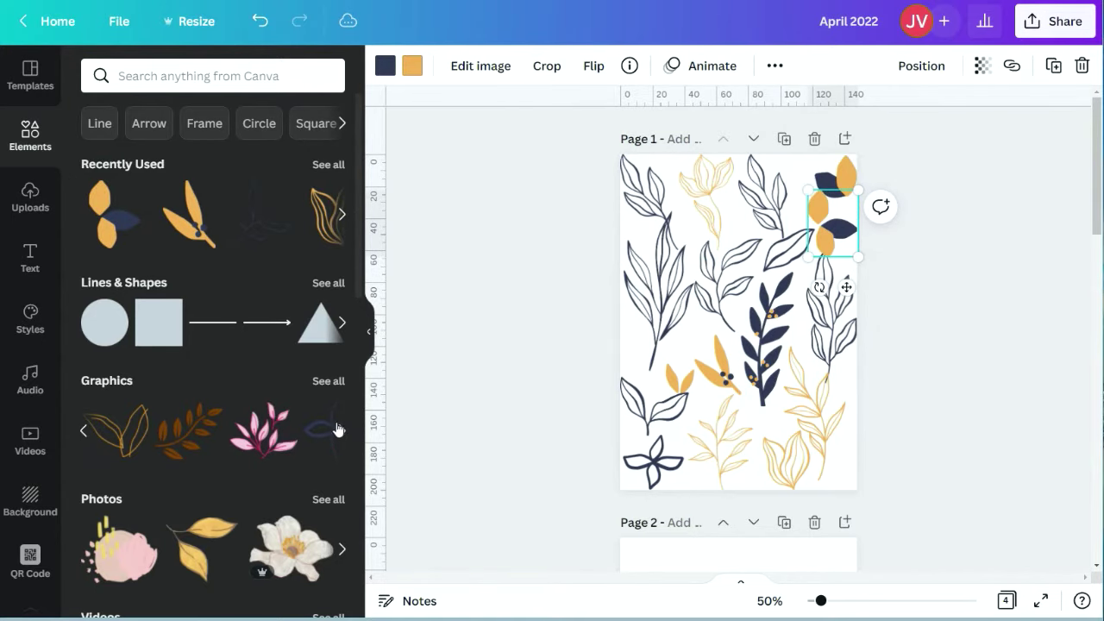
{"action": "left_click", "coordinate": [937, 301]}
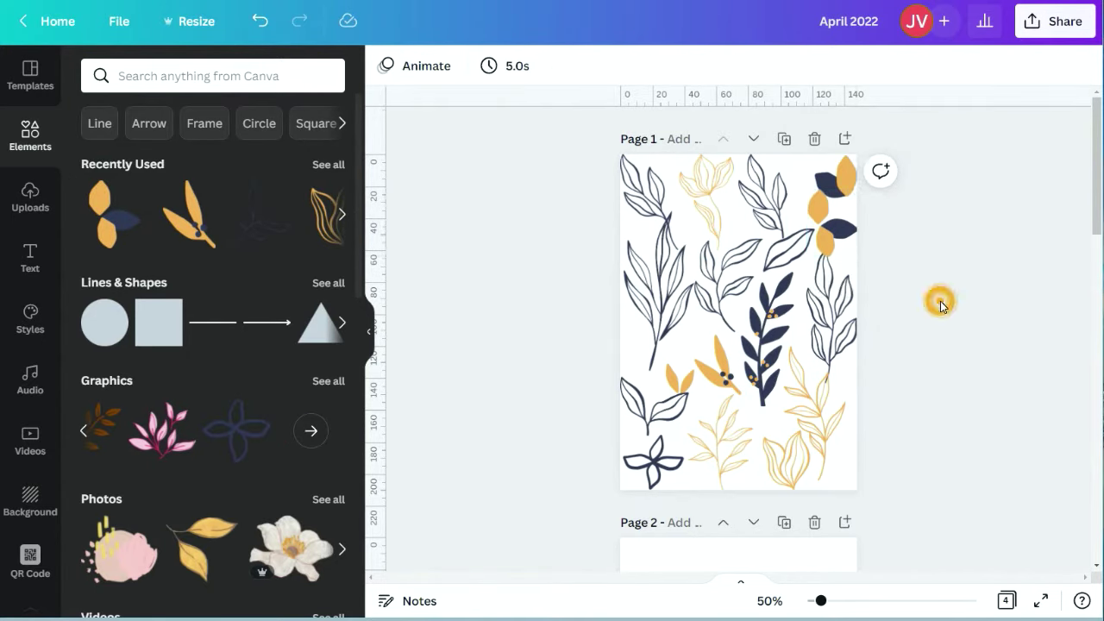
- Add a fifth page and paste the Monthly Budget page content from the March 2022 Planner A4 design onto it
{"action": "scroll", "coordinate": [937, 267], "scroll_direction": "down", "scroll_amount": 12}
{"action": "left_click", "coordinate": [717, 528]}
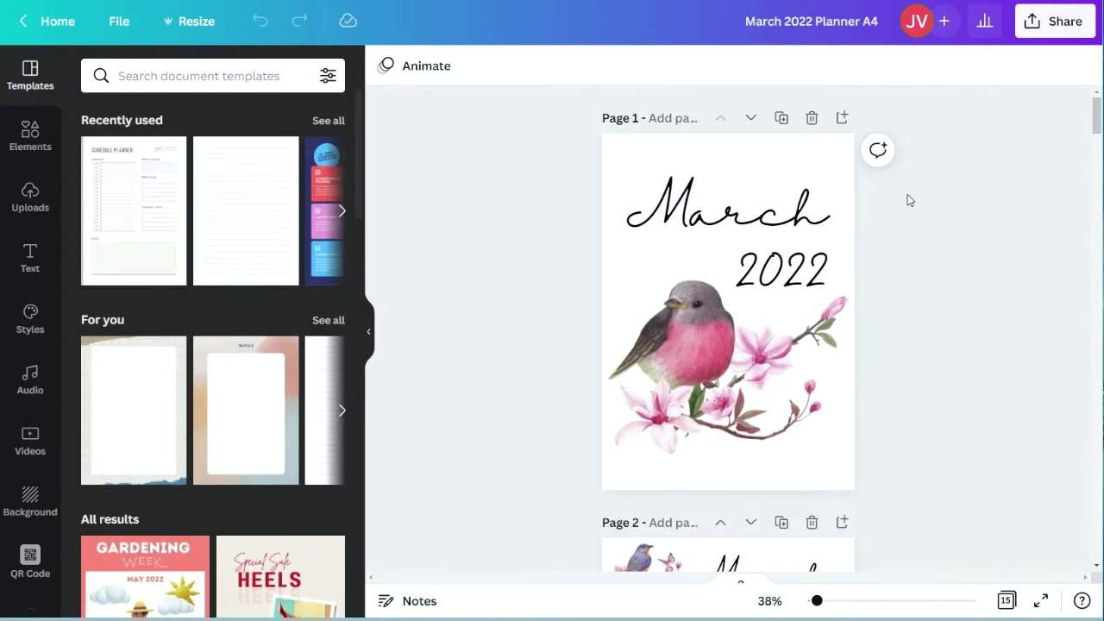
{"action": "scroll", "coordinate": [904, 207], "scroll_direction": "down", "scroll_amount": 10}
{"action": "left_click_drag", "start_coordinate": [558, 136], "coordinate": [853, 500]}
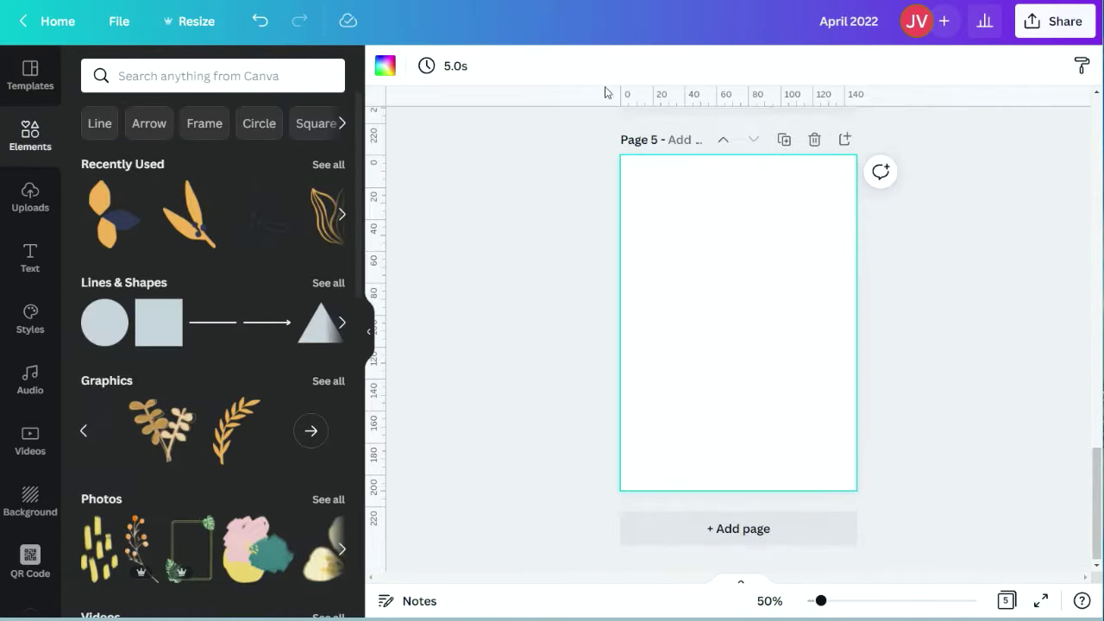
{"action": "right_click", "coordinate": [688, 234]}
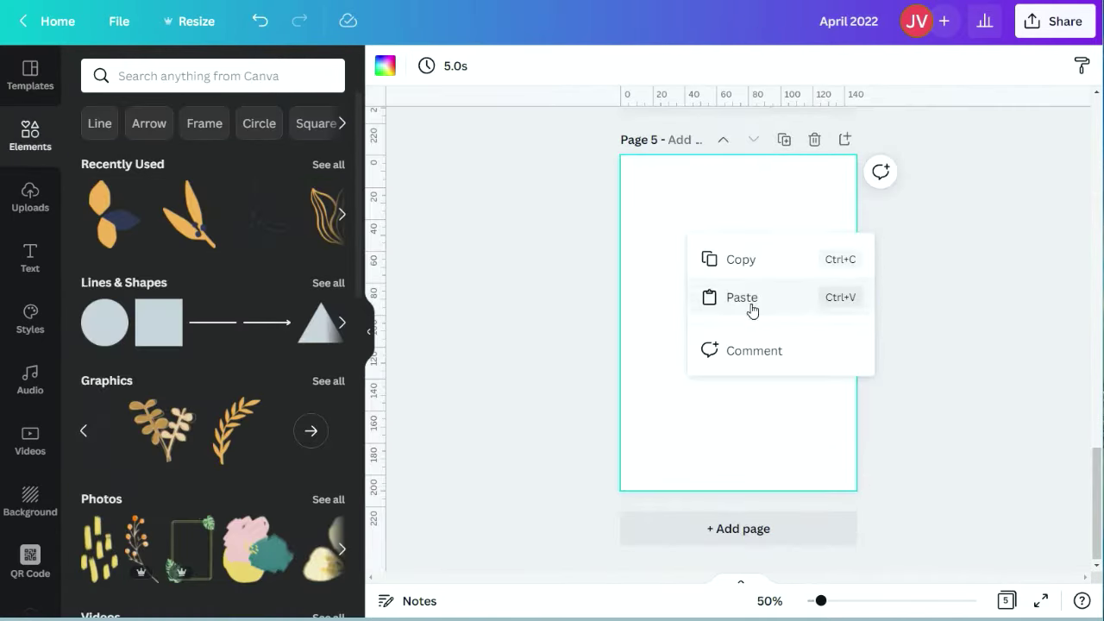
{"action": "key", "text": "ctrl+v"}
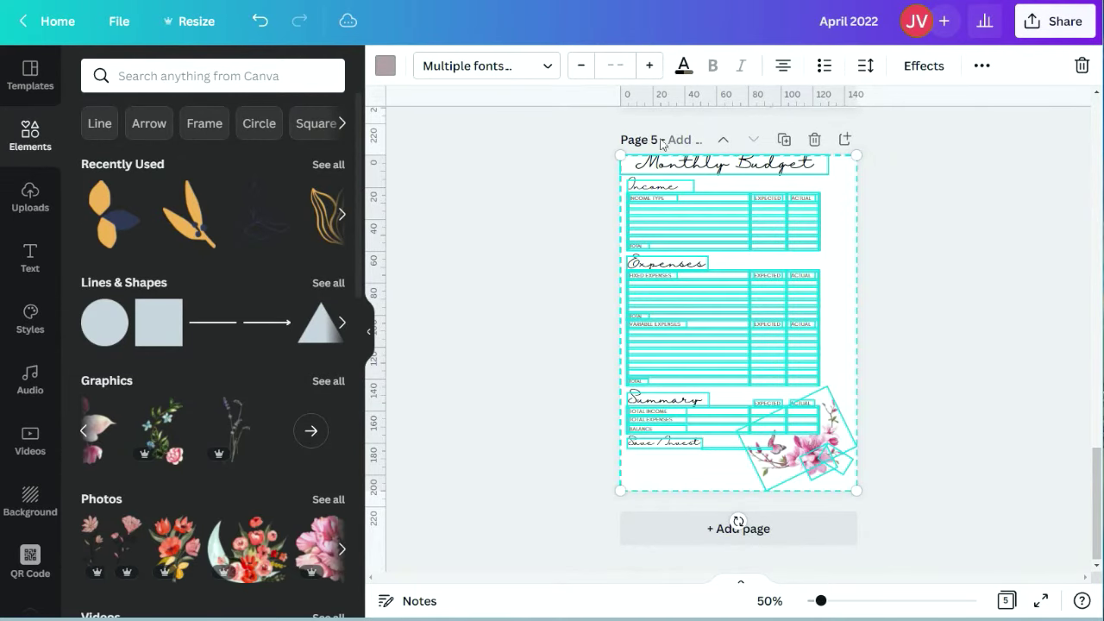
- Undo a trial resize of the pasted budget layout and shift it at its original size to sit centred on page 5
{"action": "left_click_drag", "start_coordinate": [620, 155], "coordinate": [631, 162]}
{"action": "left_click", "coordinate": [260, 21]}
{"action": "left_click_drag", "start_coordinate": [744, 273], "coordinate": [757, 280]}
{"action": "left_click", "coordinate": [907, 371]}
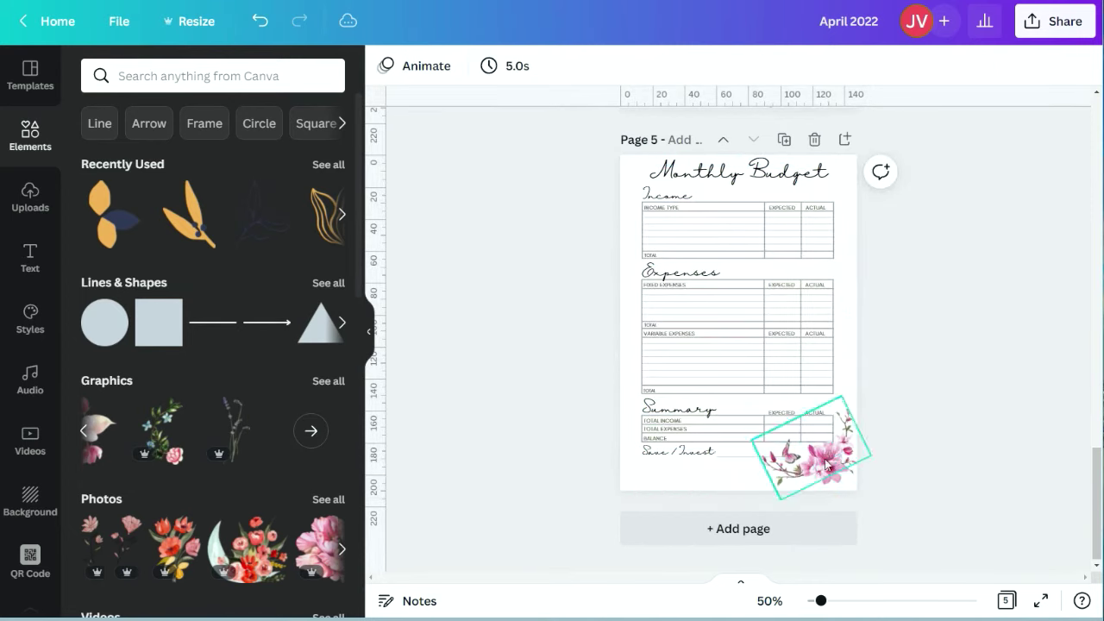
- Delete the pink flower and butterfly graphics from page 5 and nudge the remaining budget layout slightly down
{"action": "left_click", "coordinate": [830, 444]}
{"action": "left_click", "coordinate": [1082, 66]}
{"action": "left_click", "coordinate": [835, 469]}
{"action": "left_click", "coordinate": [1082, 66]}
{"action": "left_click", "coordinate": [846, 465]}
{"action": "left_click", "coordinate": [1085, 70]}
{"action": "left_click_drag", "start_coordinate": [577, 153], "coordinate": [847, 474]}
{"action": "left_click_drag", "start_coordinate": [766, 241], "coordinate": [766, 250]}
- Set the Monthly Budget title in the Madelyn font, enlarge its text and nudge it slightly upward
{"action": "left_click", "coordinate": [776, 182]}
{"action": "left_click", "coordinate": [461, 68]}
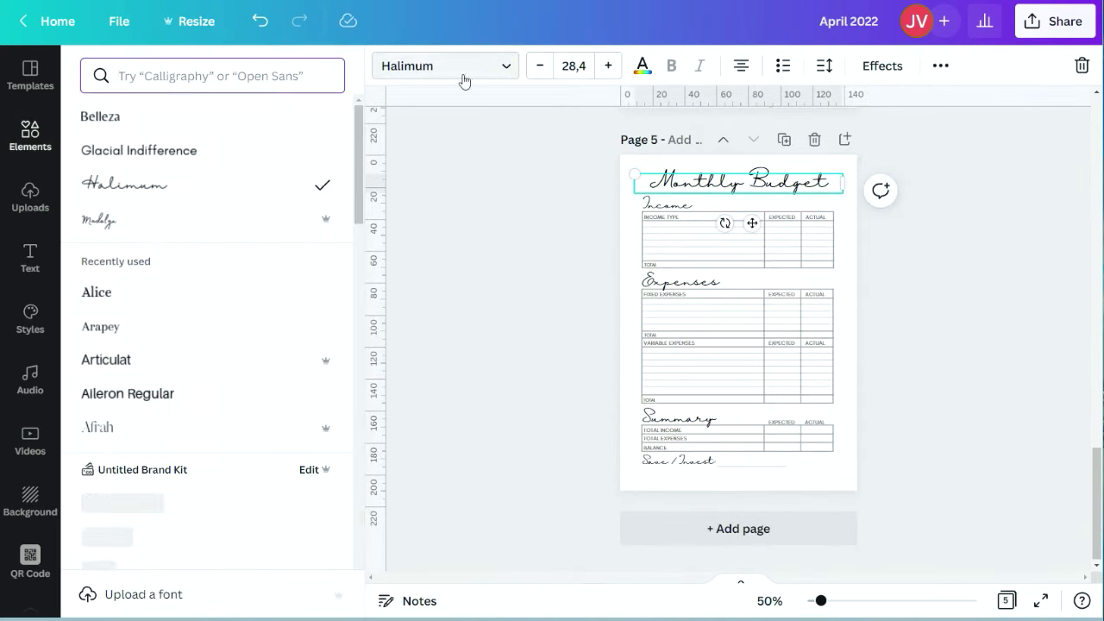
{"action": "left_click", "coordinate": [142, 226]}
{"action": "left_click", "coordinate": [573, 66]}
{"action": "scroll", "coordinate": [584, 345], "scroll_direction": "down", "scroll_amount": 3}
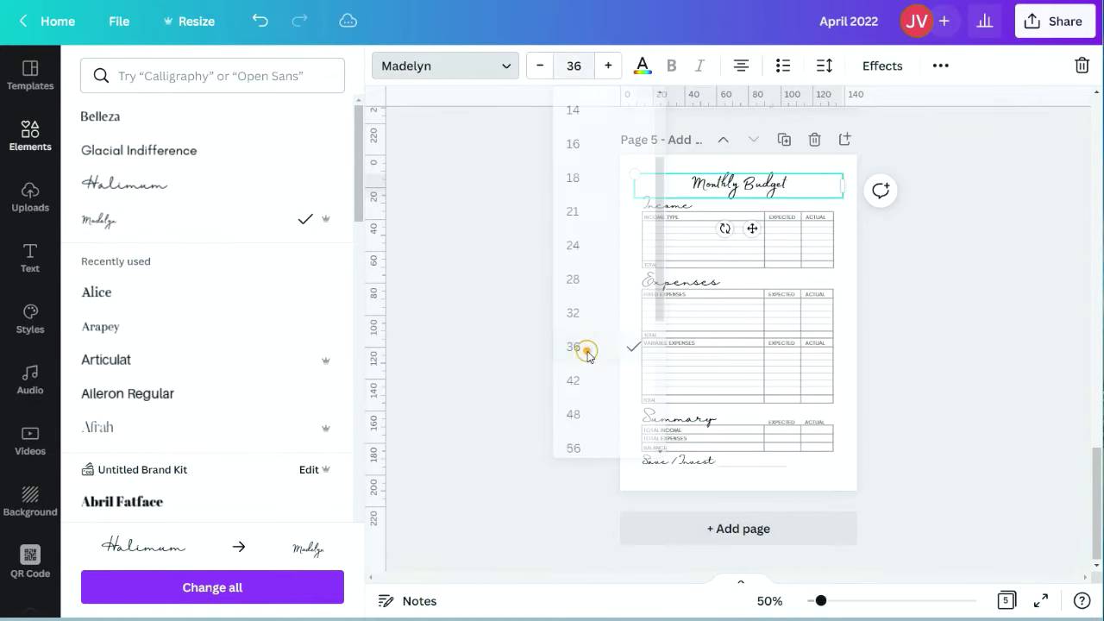
{"action": "left_click", "coordinate": [584, 345]}
{"action": "left_click", "coordinate": [932, 299]}
{"action": "scroll", "coordinate": [936, 296], "scroll_direction": "up", "scroll_amount": 2}
{"action": "scroll", "coordinate": [942, 284], "scroll_direction": "down", "scroll_amount": 2}
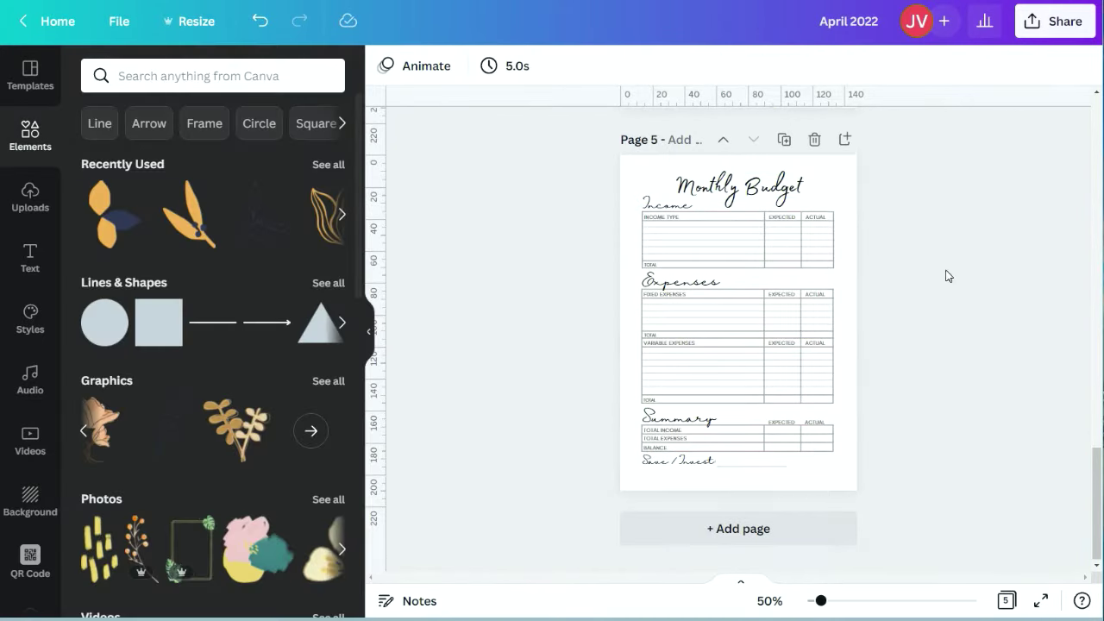
{"action": "left_click_drag", "start_coordinate": [775, 189], "coordinate": [775, 183]}
{"action": "left_click", "coordinate": [946, 226]}
- Set the Income heading to Madelyn at size 36 and move it up to sit above its table
{"action": "left_click_drag", "start_coordinate": [821, 600], "coordinate": [836, 601]}
{"action": "scroll", "coordinate": [742, 345], "scroll_direction": "up", "scroll_amount": 2}
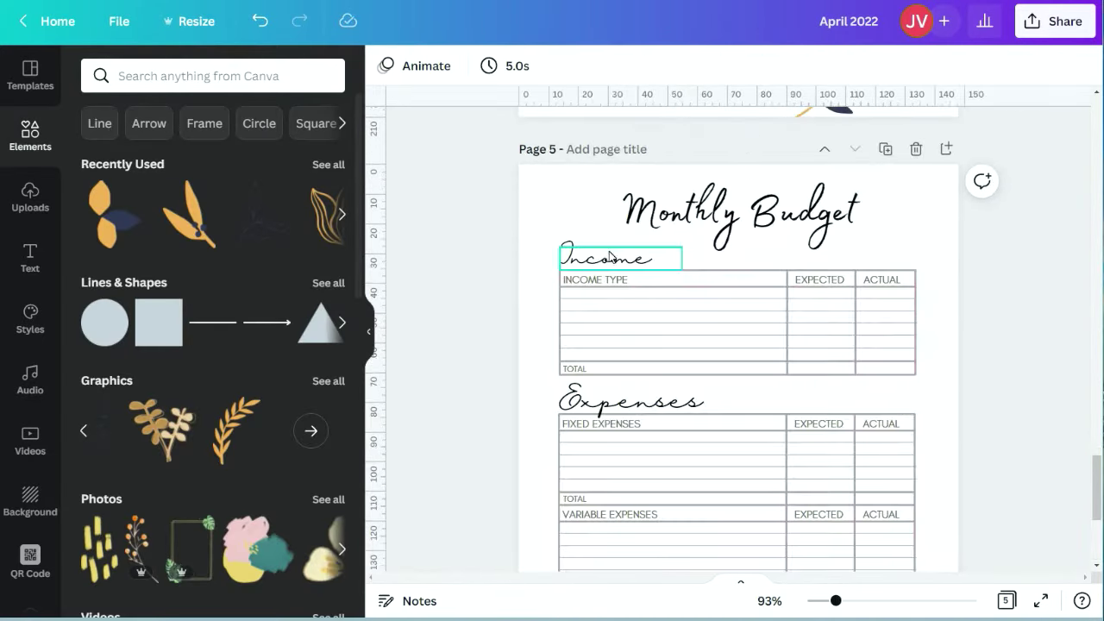
{"action": "left_click", "coordinate": [609, 256]}
{"action": "left_click", "coordinate": [460, 67]}
{"action": "left_click", "coordinate": [133, 221]}
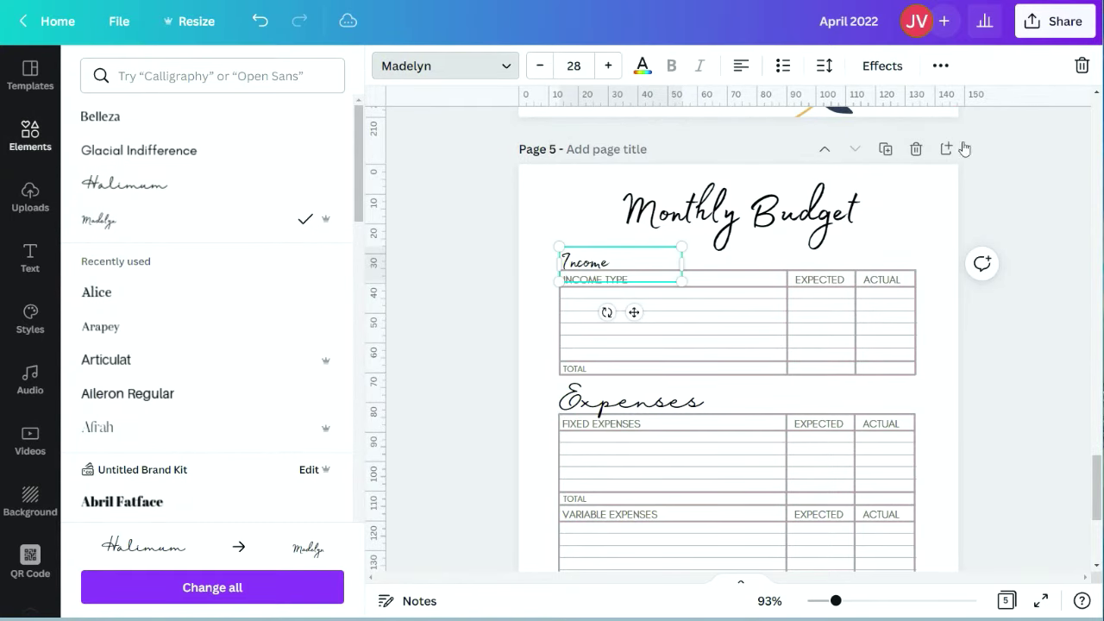
{"action": "left_click", "coordinate": [574, 66]}
{"action": "left_click", "coordinate": [588, 340]}
{"action": "left_click_drag", "start_coordinate": [634, 261], "coordinate": [633, 246]}
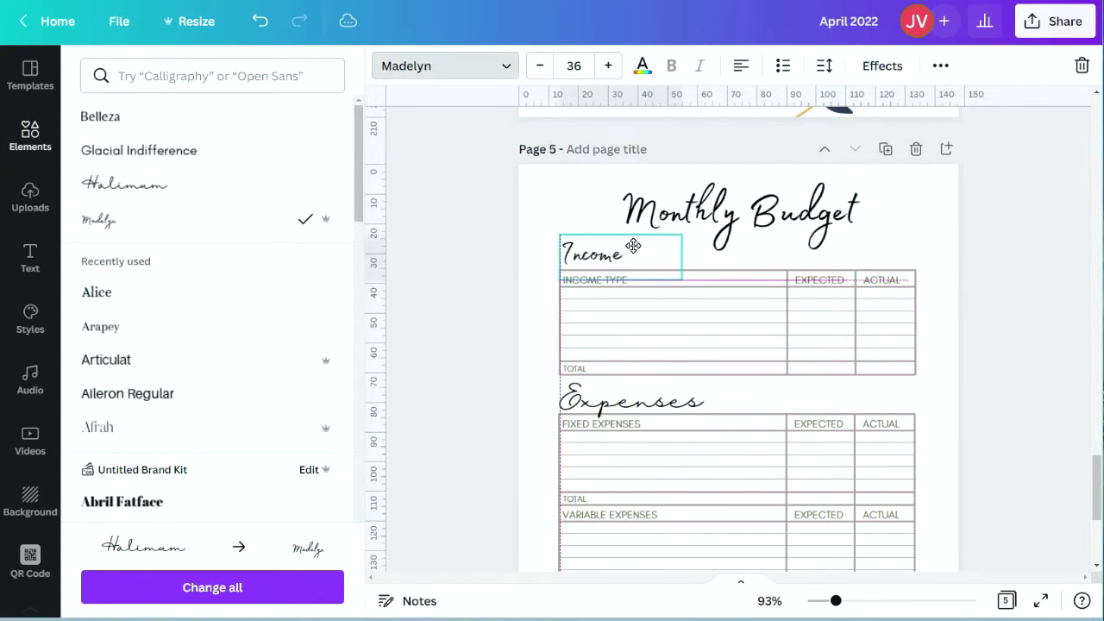
- Set the Expenses heading on page 5 to Madelyn at size 36
{"action": "left_click", "coordinate": [607, 409]}
{"action": "left_click", "coordinate": [571, 66]}
{"action": "left_click", "coordinate": [445, 67]}
{"action": "left_click", "coordinate": [145, 215]}
{"action": "left_click", "coordinate": [574, 66]}
{"action": "scroll", "coordinate": [607, 325], "scroll_direction": "down", "scroll_amount": 2}
{"action": "left_click", "coordinate": [593, 279]}
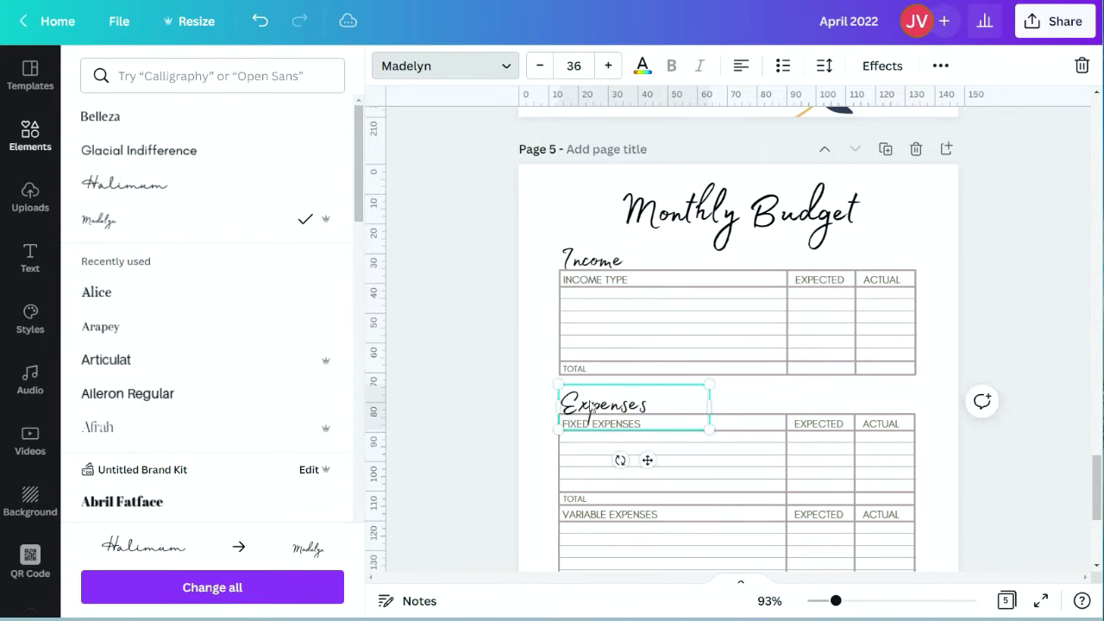
{"action": "left_click", "coordinate": [738, 395]}
- Set the Summary heading to Madelyn at size 36 and adjust its position above the summary table
{"action": "scroll", "coordinate": [732, 303], "scroll_direction": "down", "scroll_amount": 3}
{"action": "left_click", "coordinate": [623, 384]}
{"action": "left_click", "coordinate": [445, 67]}
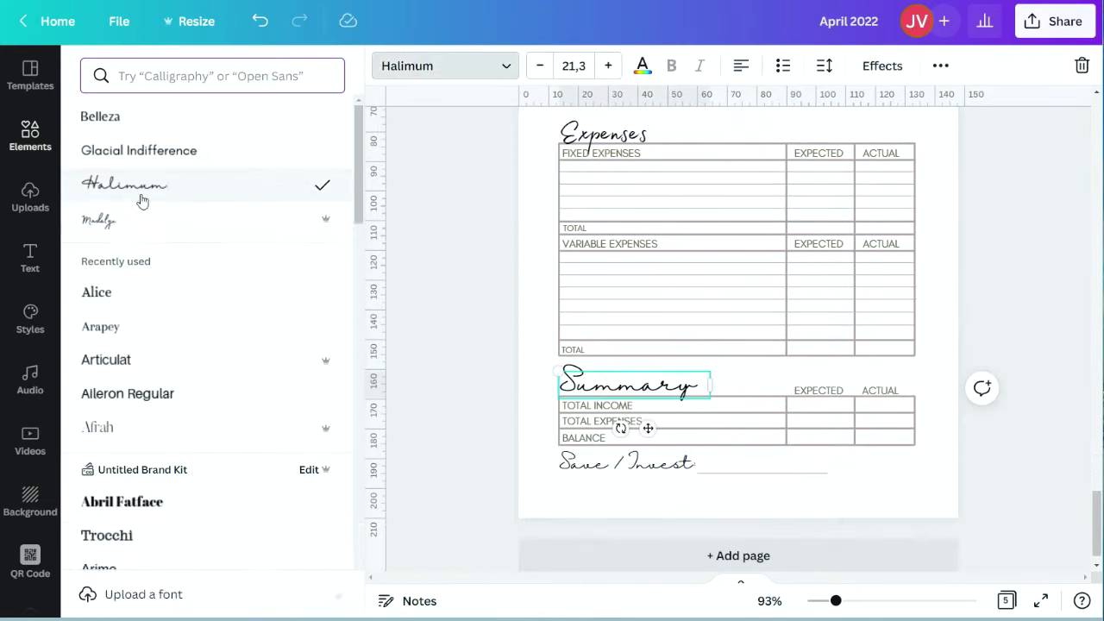
{"action": "left_click", "coordinate": [138, 219]}
{"action": "left_click", "coordinate": [574, 66]}
{"action": "left_click", "coordinate": [591, 274]}
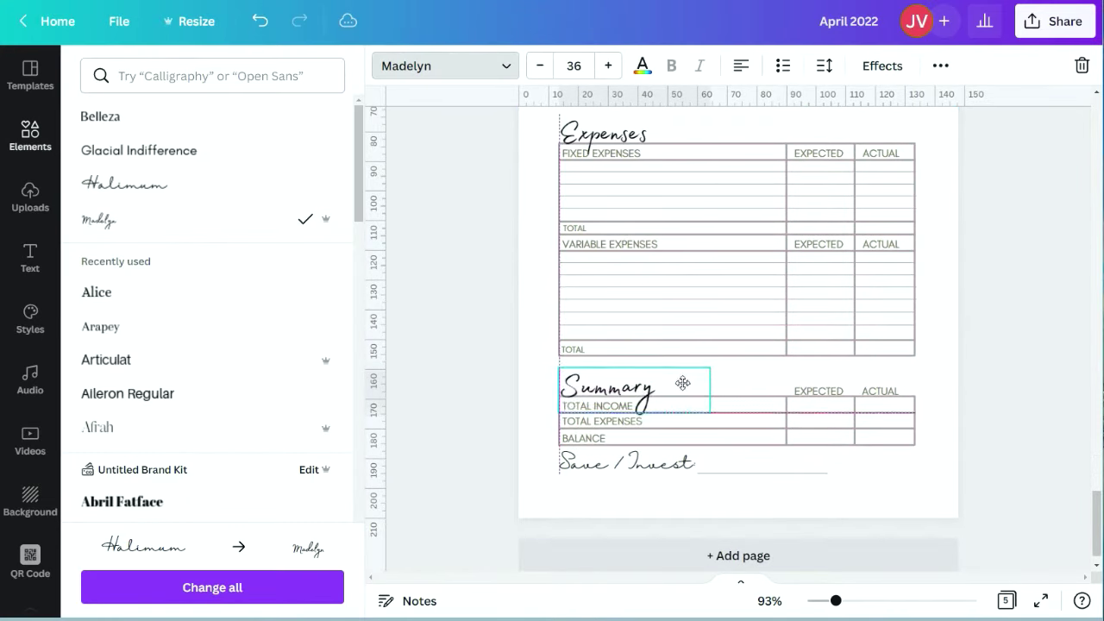
{"action": "left_click", "coordinate": [510, 365]}
- Set the Save / Invest label below the summary table to Madelyn at size 24
{"action": "left_click", "coordinate": [604, 463]}
{"action": "left_click", "coordinate": [445, 66]}
{"action": "left_click", "coordinate": [138, 218]}
{"action": "left_click", "coordinate": [574, 66]}
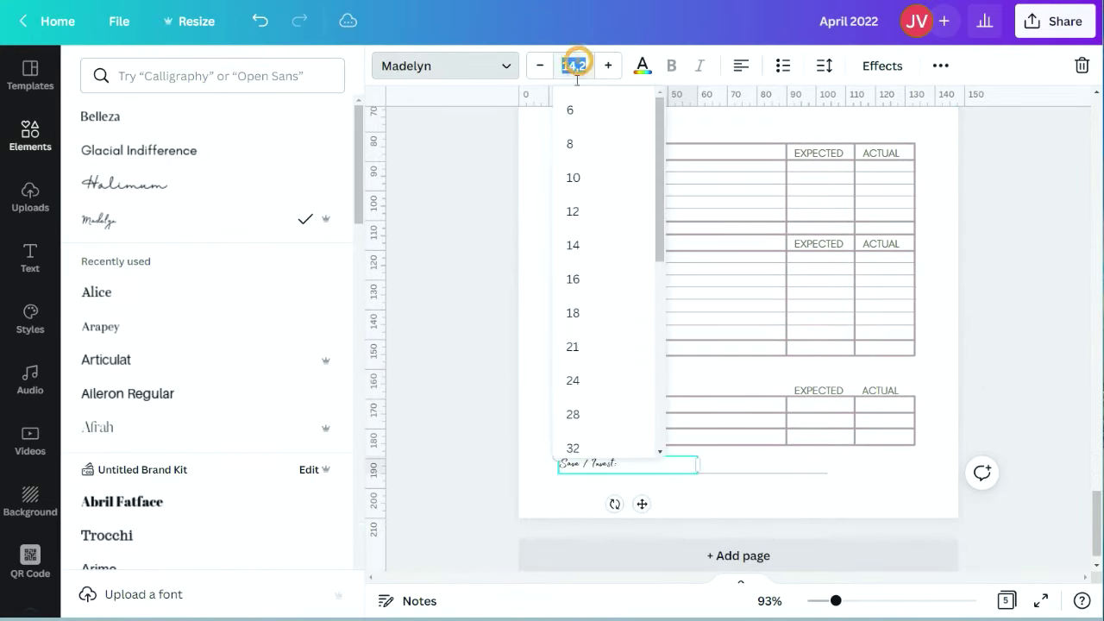
{"action": "left_click", "coordinate": [582, 310]}
{"action": "left_click", "coordinate": [574, 65]}
{"action": "left_click", "coordinate": [592, 239]}
{"action": "left_click", "coordinate": [574, 65]}
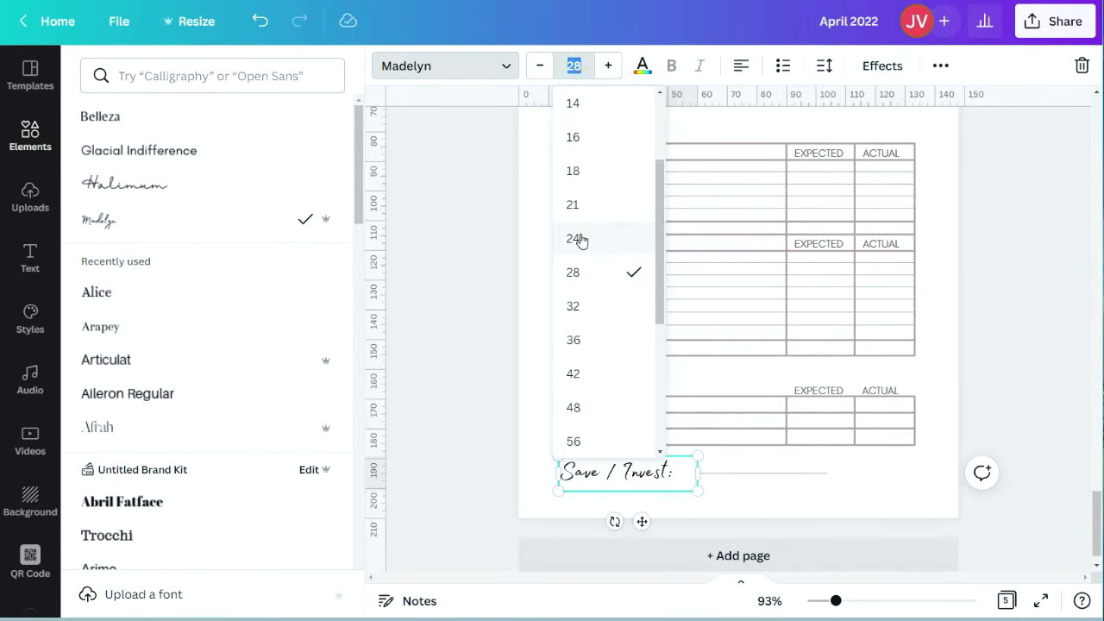
{"action": "left_click", "coordinate": [575, 239]}
{"action": "left_click", "coordinate": [739, 474]}
{"action": "left_click", "coordinate": [813, 491]}
- Change the mauve budget table lines to the document's light blue-grey, applying the color change across all pages
{"action": "scroll", "coordinate": [717, 354], "scroll_direction": "up", "scroll_amount": 5}
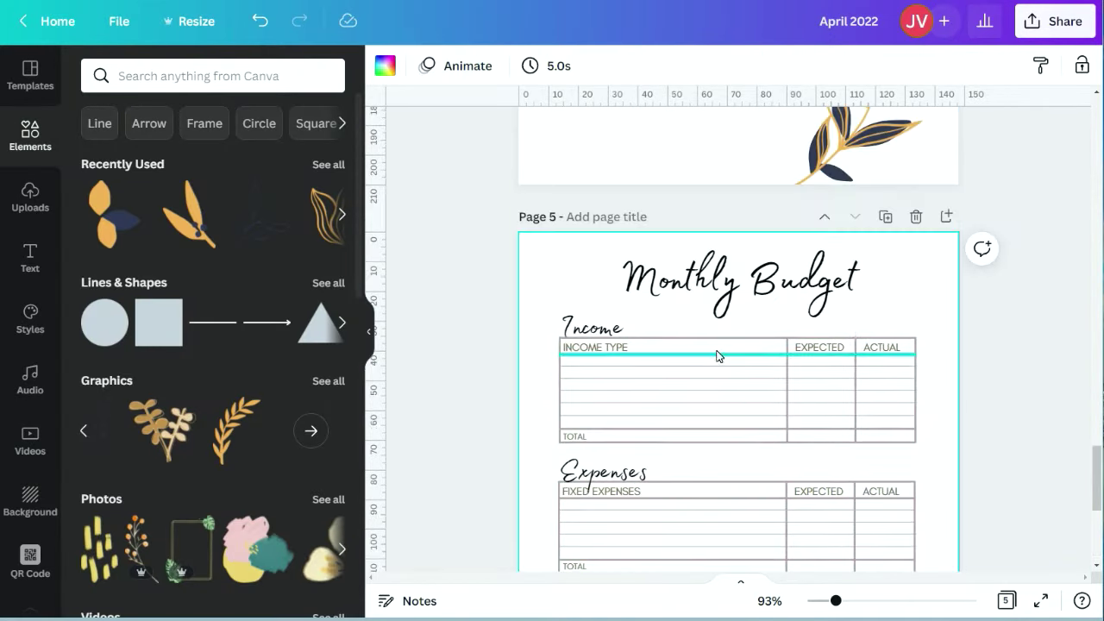
{"action": "left_click", "coordinate": [717, 359]}
{"action": "scroll", "coordinate": [895, 294], "scroll_direction": "down", "scroll_amount": 1}
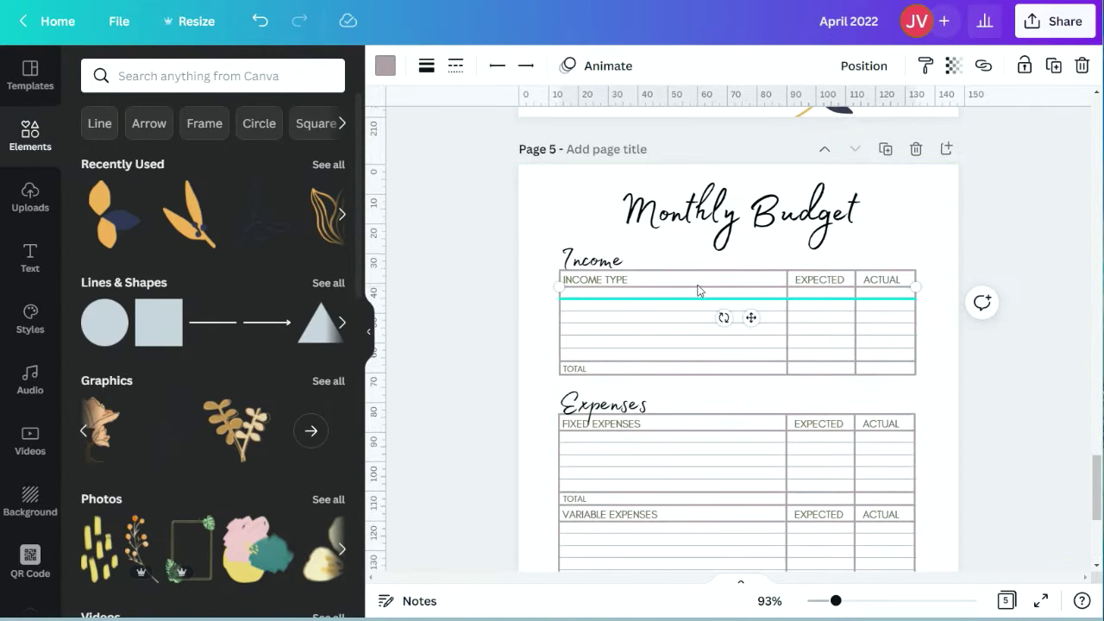
{"action": "left_click", "coordinate": [386, 66]}
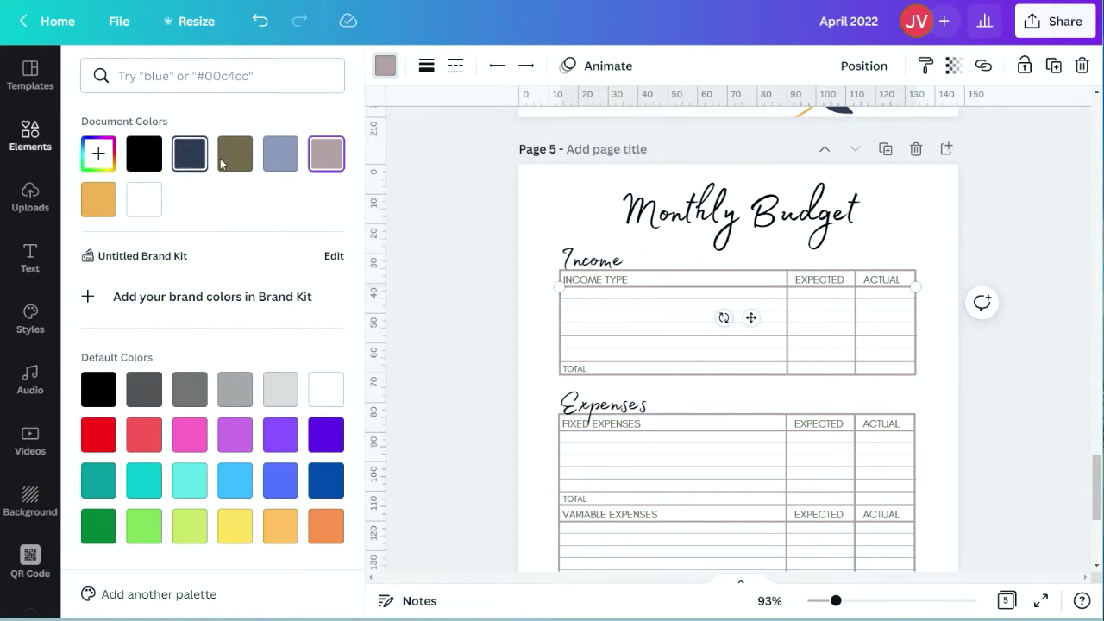
{"action": "left_click", "coordinate": [281, 155]}
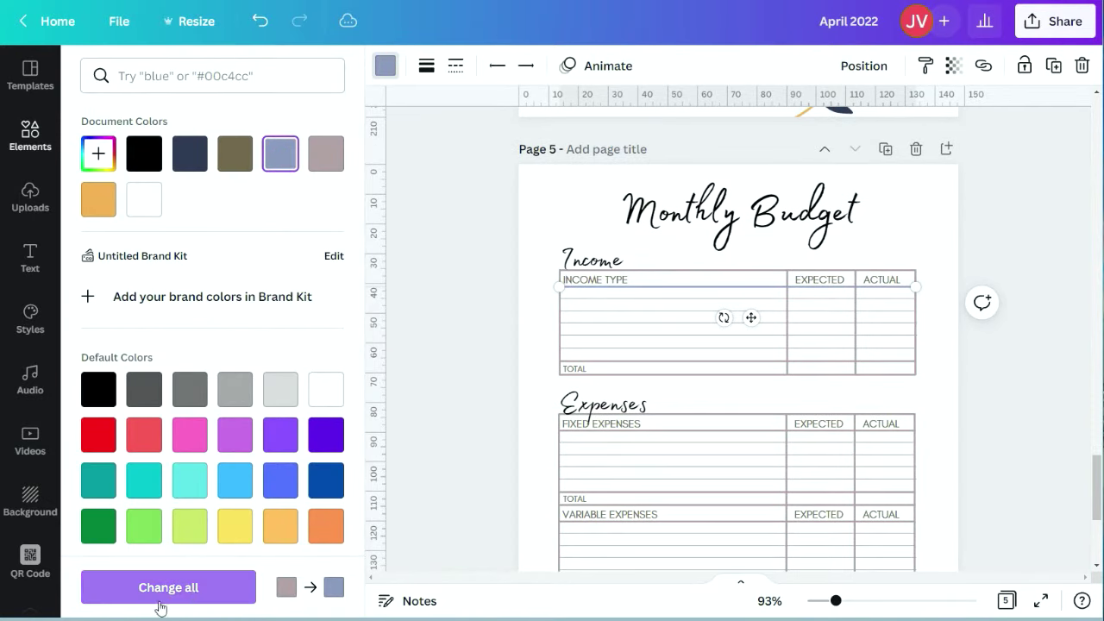
{"action": "left_click", "coordinate": [192, 587]}
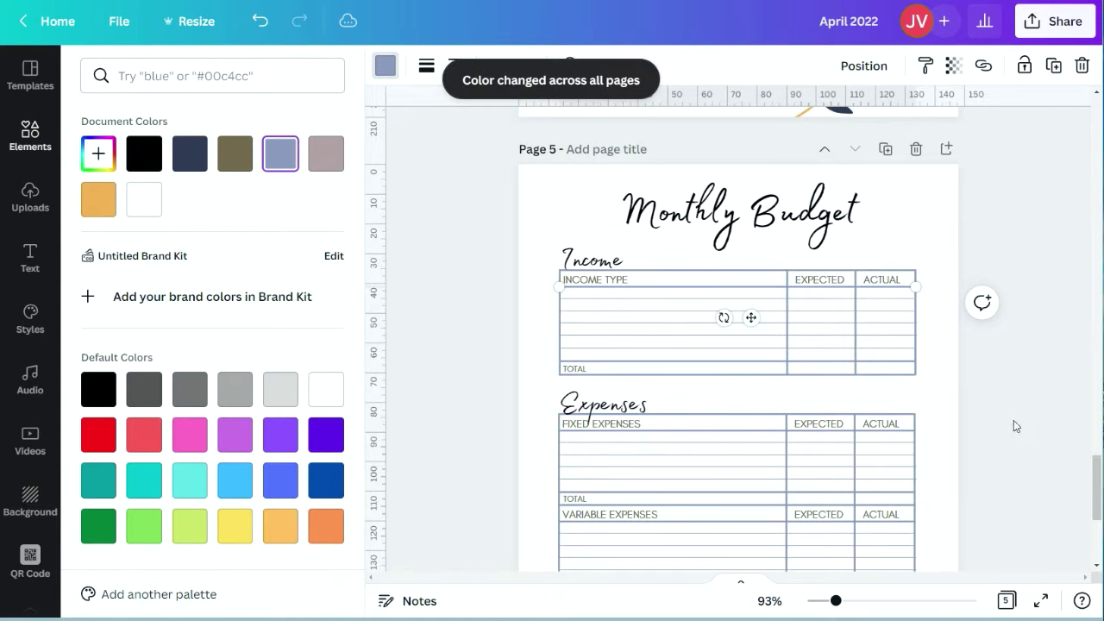
{"action": "scroll", "coordinate": [1014, 427], "scroll_direction": "down", "scroll_amount": 3}
{"action": "scroll", "coordinate": [1030, 419], "scroll_direction": "up", "scroll_amount": 20}
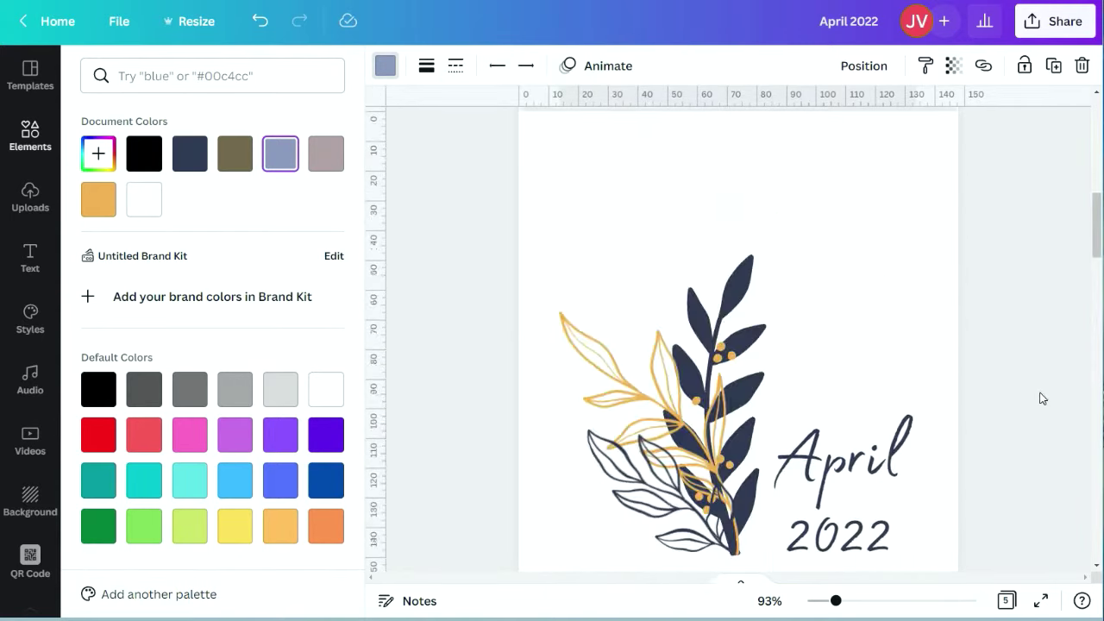
- Change the black heading text on the Monthly Budget page to the document's navy, applying the color change across all pages
{"action": "scroll", "coordinate": [1050, 384], "scroll_direction": "down", "scroll_amount": 20}
{"action": "scroll", "coordinate": [1053, 381], "scroll_direction": "up", "scroll_amount": 8}
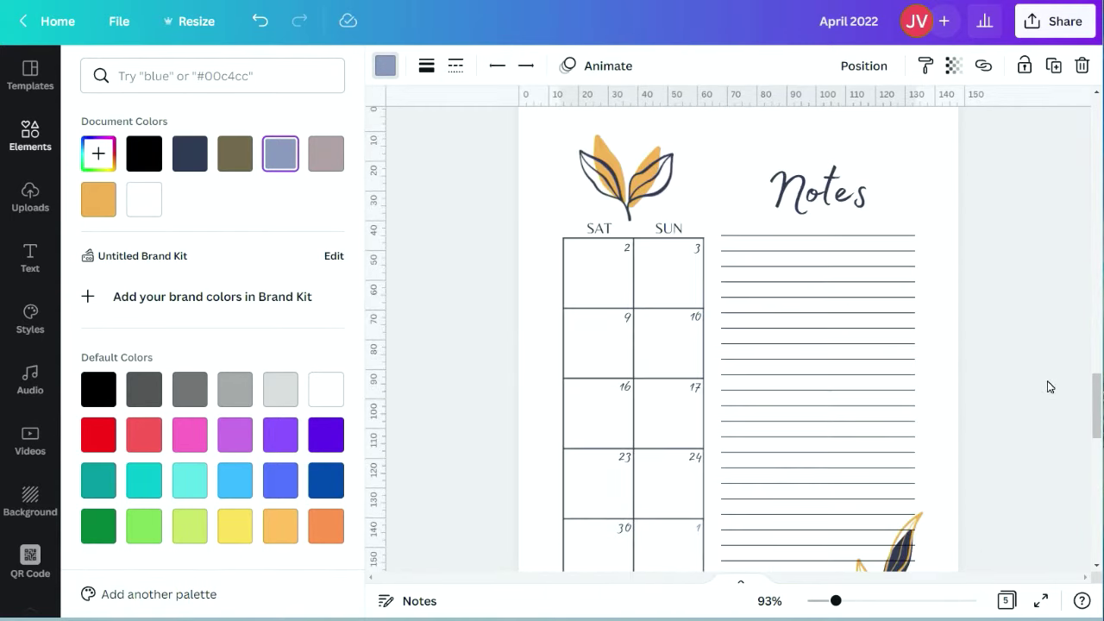
{"action": "scroll", "coordinate": [961, 305], "scroll_direction": "down", "scroll_amount": 8}
{"action": "scroll", "coordinate": [747, 237], "scroll_direction": "up", "scroll_amount": 2}
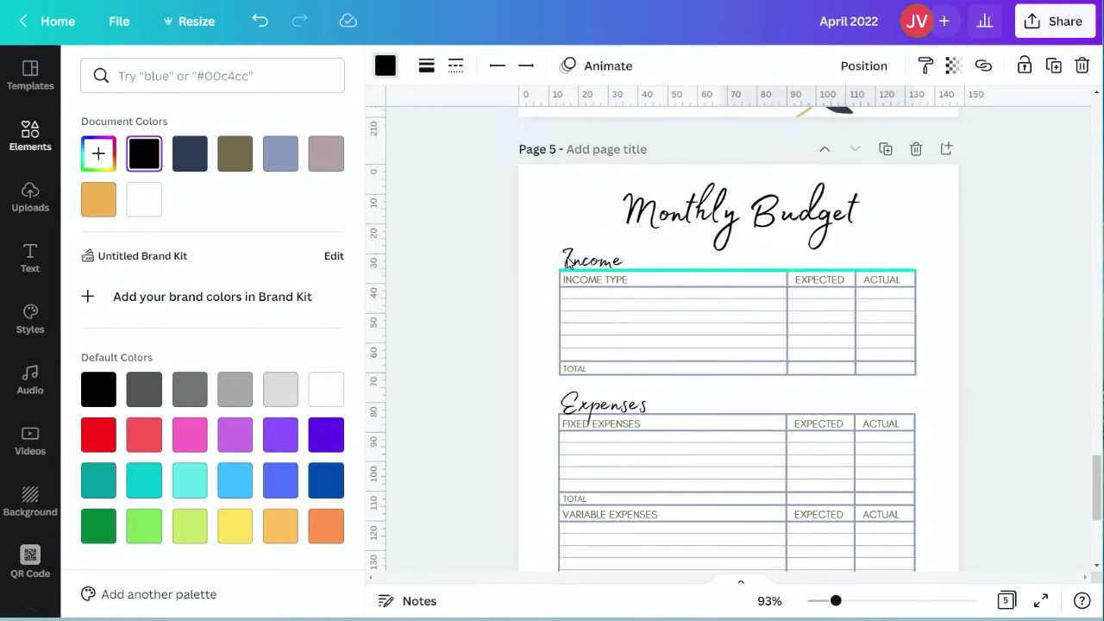
{"action": "left_click", "coordinate": [595, 258]}
{"action": "left_click", "coordinate": [636, 66]}
{"action": "left_click", "coordinate": [165, 587]}
{"action": "scroll", "coordinate": [1048, 282], "scroll_direction": "down", "scroll_amount": 5}
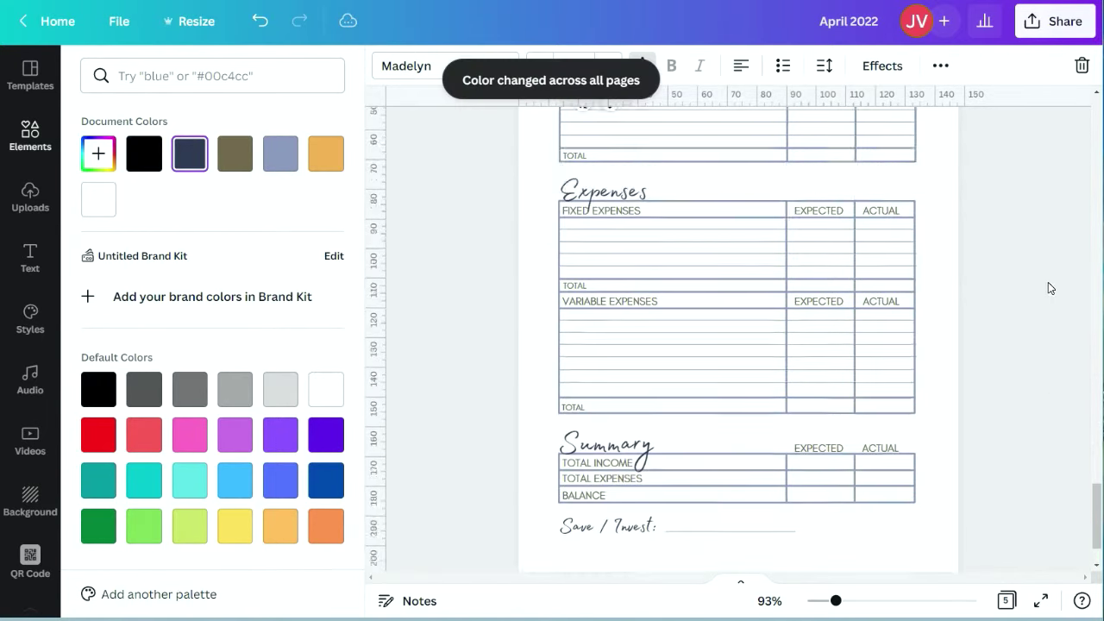
- Change the olive budget table labels to the document's light blue-grey, applying the color change across all pages
{"action": "scroll", "coordinate": [1059, 284], "scroll_direction": "up", "scroll_amount": 5}
{"action": "left_click", "coordinate": [820, 251]}
{"action": "left_click", "coordinate": [280, 154]}
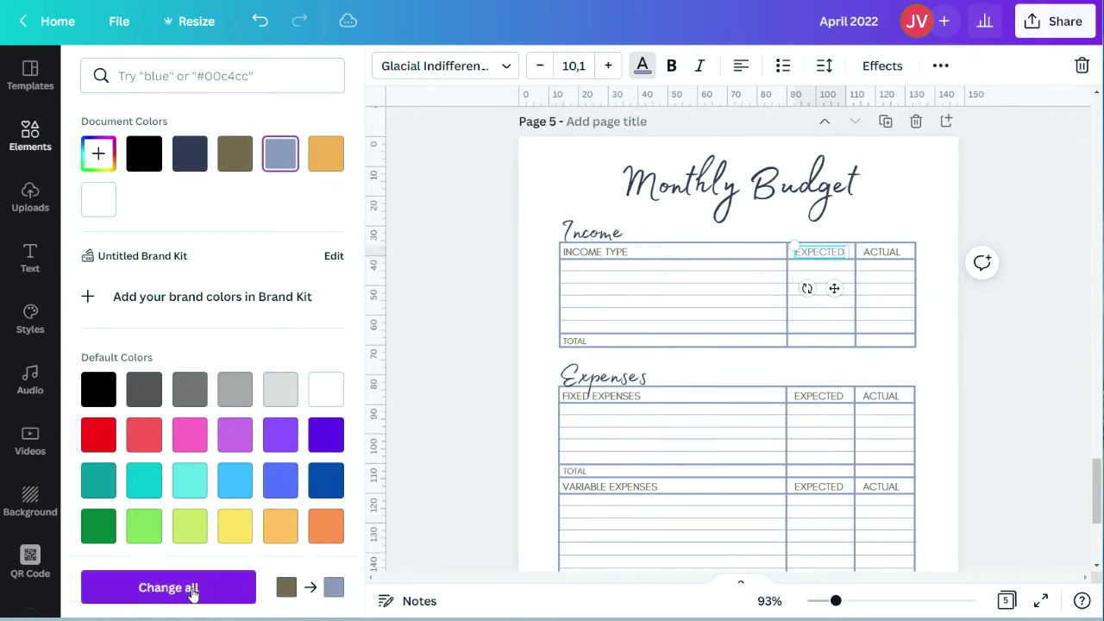
{"action": "left_click", "coordinate": [194, 589]}
{"action": "scroll", "coordinate": [1051, 344], "scroll_direction": "down", "scroll_amount": 3}
{"action": "scroll", "coordinate": [1054, 338], "scroll_direction": "up", "scroll_amount": 7}
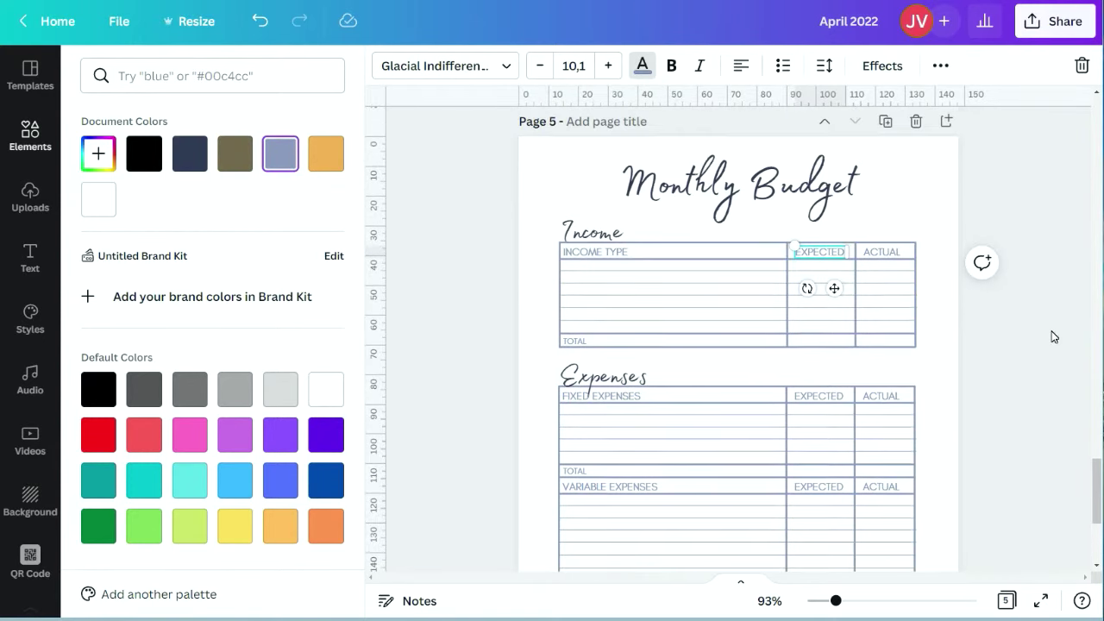
- Change the black ruled lines on the Notes page to the document's navy, applying the color change across all pages
{"action": "scroll", "coordinate": [1058, 334], "scroll_direction": "up", "scroll_amount": 3}
{"action": "left_click", "coordinate": [882, 140]}
{"action": "left_click", "coordinate": [385, 67]}
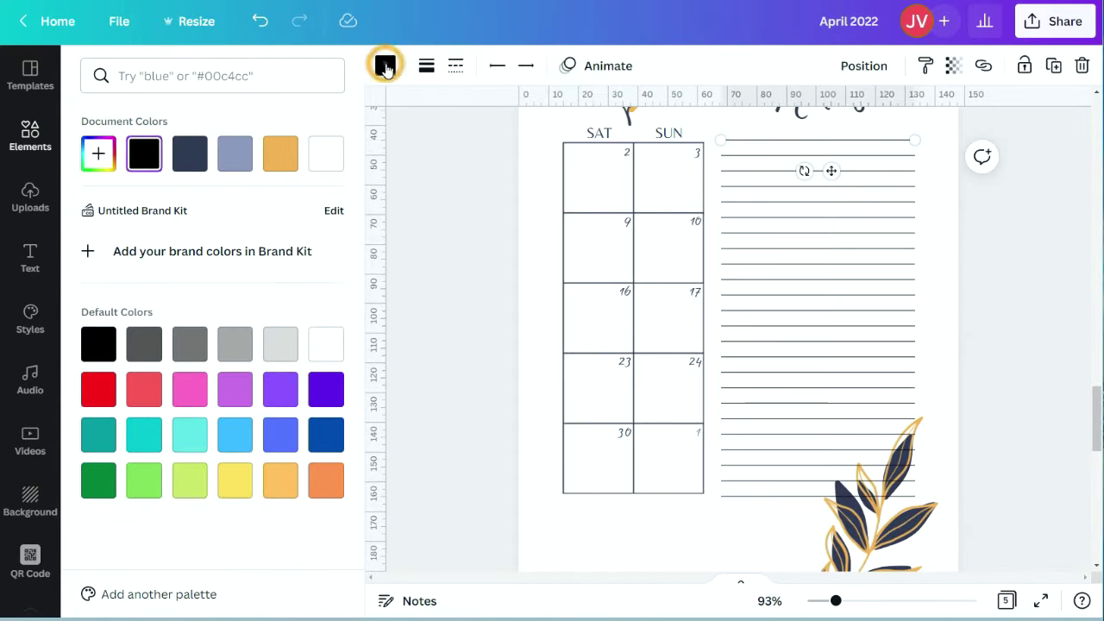
{"action": "left_click", "coordinate": [183, 158]}
{"action": "left_click", "coordinate": [190, 592]}
{"action": "scroll", "coordinate": [1022, 216], "scroll_direction": "down", "scroll_amount": 6}
{"action": "scroll", "coordinate": [1022, 216], "scroll_direction": "up", "scroll_amount": 2}
{"action": "left_click", "coordinate": [1046, 326]}
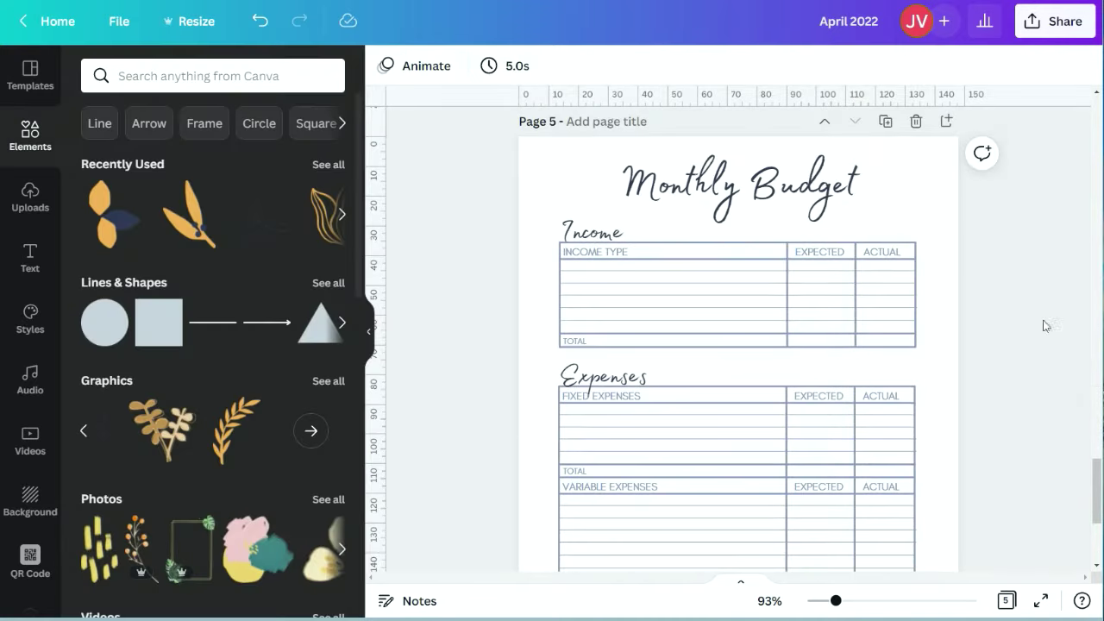
- Copy the gold leaf with navy berries from page 1 into the lower-right corner of the Monthly Budget page
{"action": "scroll", "coordinate": [1044, 325], "scroll_direction": "down", "scroll_amount": 3}
{"action": "scroll", "coordinate": [959, 357], "scroll_direction": "down", "scroll_amount": 2}
{"action": "scroll", "coordinate": [958, 357], "scroll_direction": "up", "scroll_amount": 15}
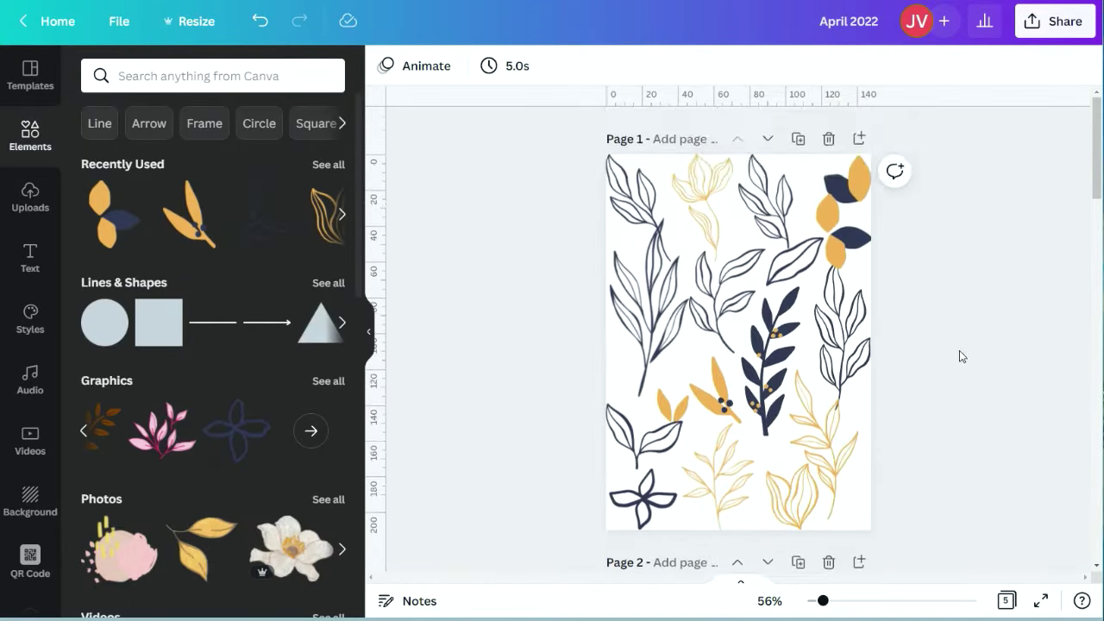
{"action": "scroll", "coordinate": [962, 355], "scroll_direction": "down", "scroll_amount": 1}
{"action": "left_click", "coordinate": [715, 321]}
{"action": "scroll", "coordinate": [751, 341], "scroll_direction": "down", "scroll_amount": 15}
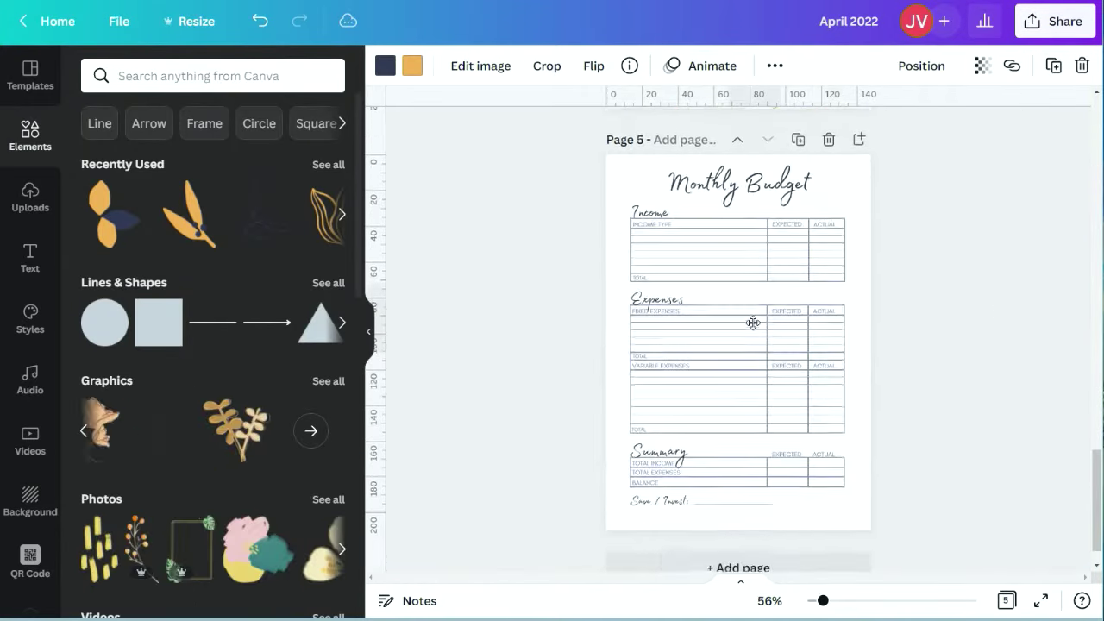
{"action": "scroll", "coordinate": [753, 322], "scroll_direction": "down", "scroll_amount": 1}
{"action": "key", "text": "ctrl+v"}
{"action": "left_click_drag", "start_coordinate": [752, 323], "coordinate": [846, 486]}
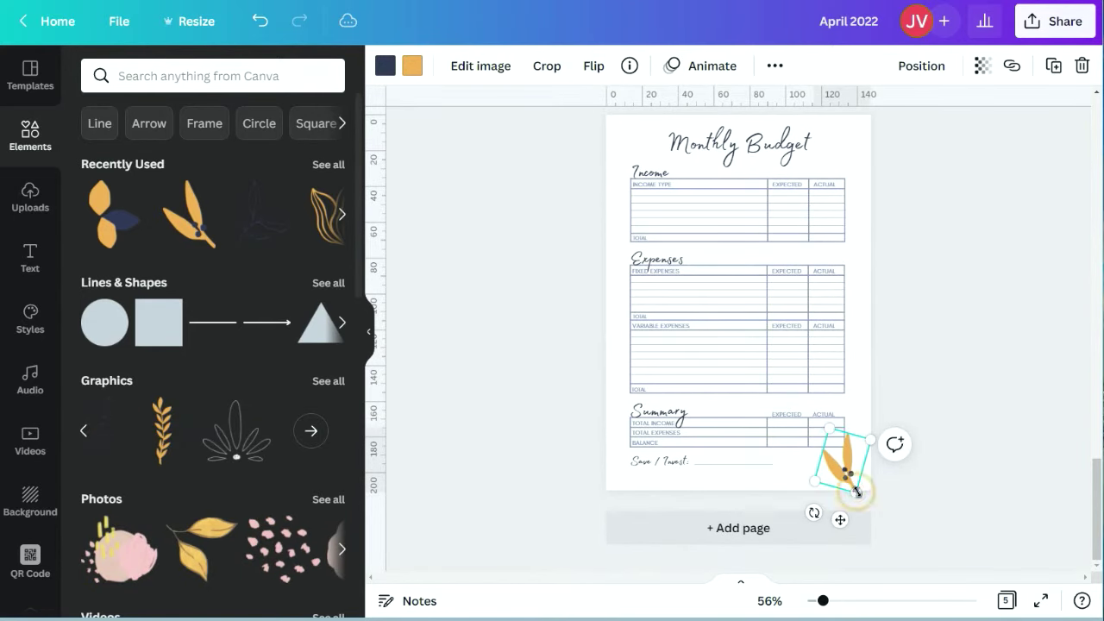
{"action": "left_click", "coordinate": [941, 424]}
- Try a duplicated navy outline leaf over the gold leaf in the lower-right corner of the Monthly Budget page
{"action": "scroll", "coordinate": [852, 429], "scroll_direction": "up", "scroll_amount": 15}
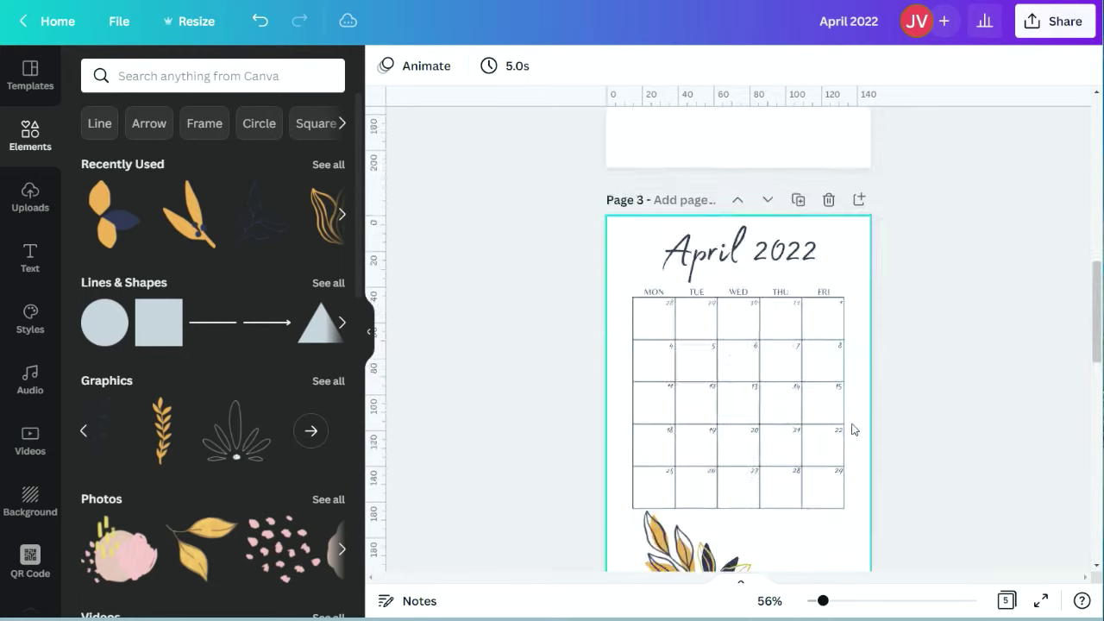
{"action": "left_click", "coordinate": [797, 262]}
{"action": "left_click", "coordinate": [1053, 65]}
{"action": "left_click_drag", "start_coordinate": [804, 271], "coordinate": [833, 433]}
{"action": "scroll", "coordinate": [759, 326], "scroll_direction": "down", "scroll_amount": 15}
{"action": "left_click_drag", "start_coordinate": [825, 603], "coordinate": [843, 602]}
{"action": "left_click_drag", "start_coordinate": [922, 299], "coordinate": [956, 434]}
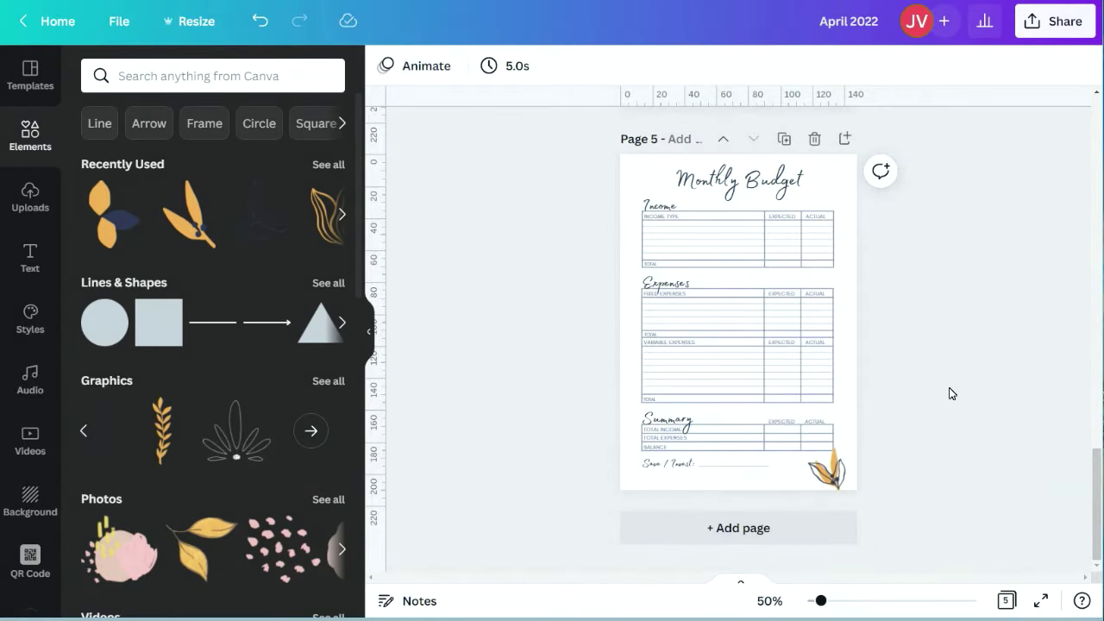
- Replace the navy outline leaf on the Monthly Budget page with the gold outline leaf cluster from page 1
{"action": "scroll", "coordinate": [914, 375], "scroll_direction": "up", "scroll_amount": 12}
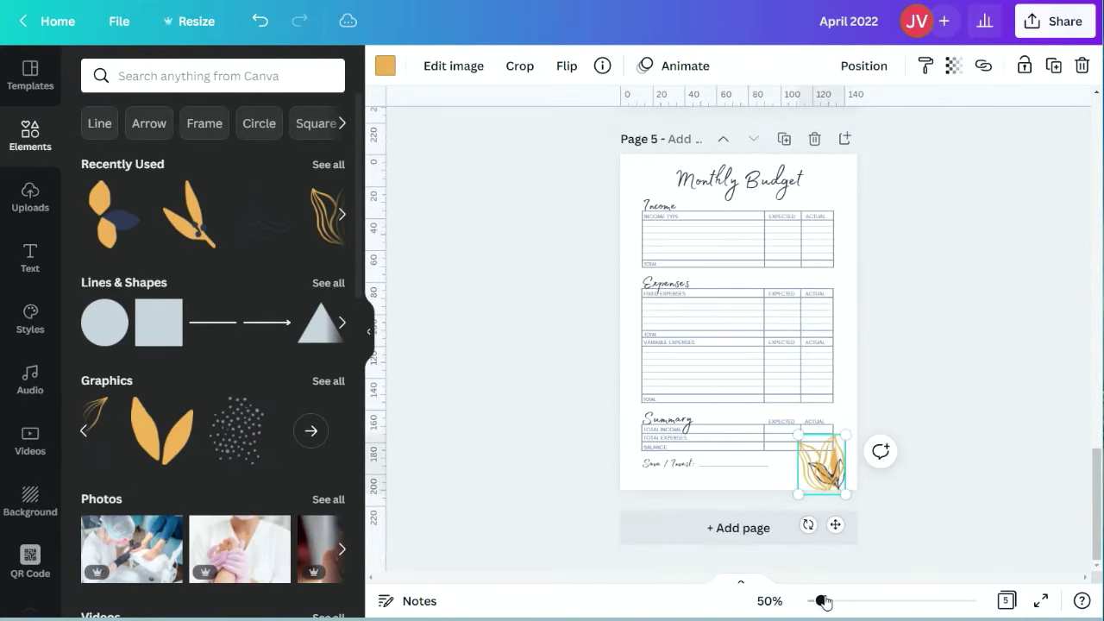
{"action": "scroll", "coordinate": [845, 457], "scroll_direction": "up", "scroll_amount": 5}
{"action": "scroll", "coordinate": [969, 527], "scroll_direction": "down", "scroll_amount": 2}
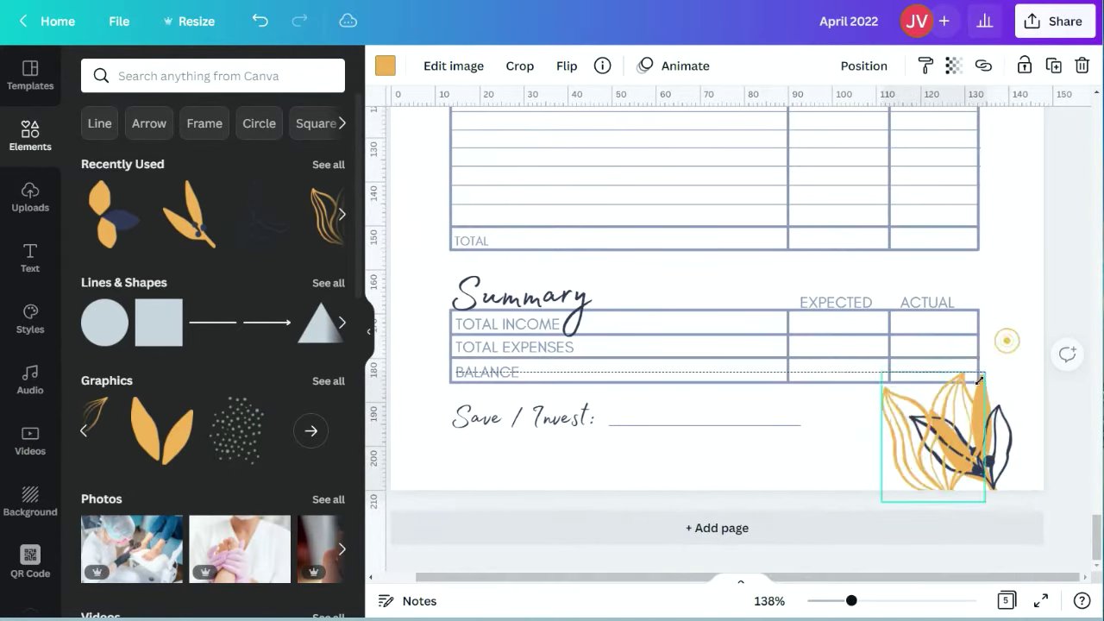
- Recolor the outline leaf cluster to the document's navy and tilt it over the solid gold leaf
{"action": "left_click", "coordinate": [385, 66]}
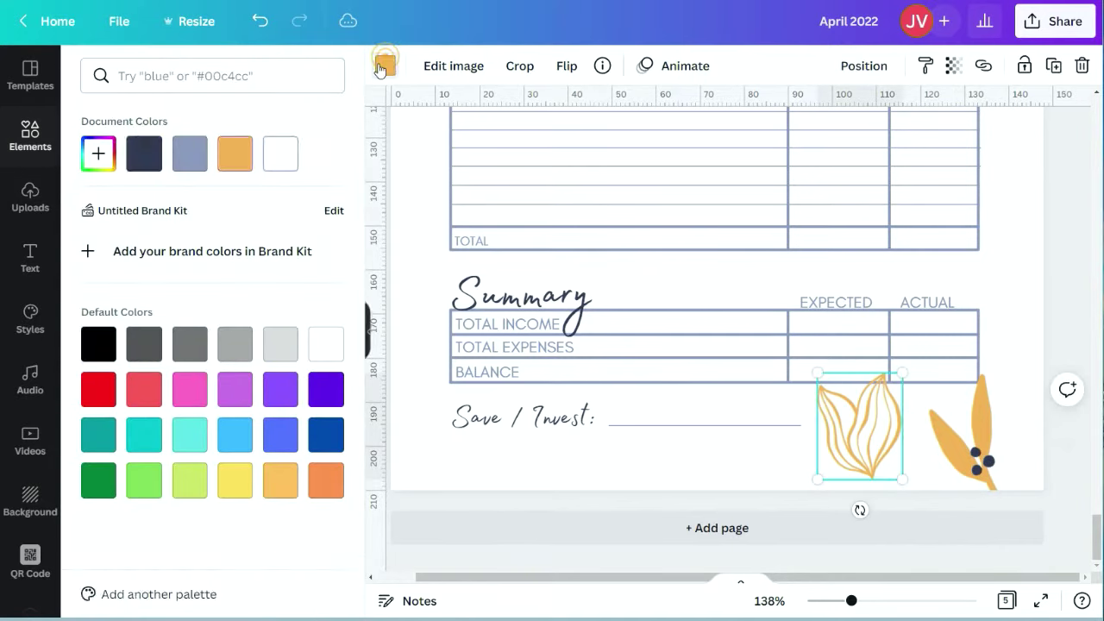
{"action": "left_click", "coordinate": [144, 153]}
{"action": "left_click_drag", "start_coordinate": [845, 425], "coordinate": [993, 460]}
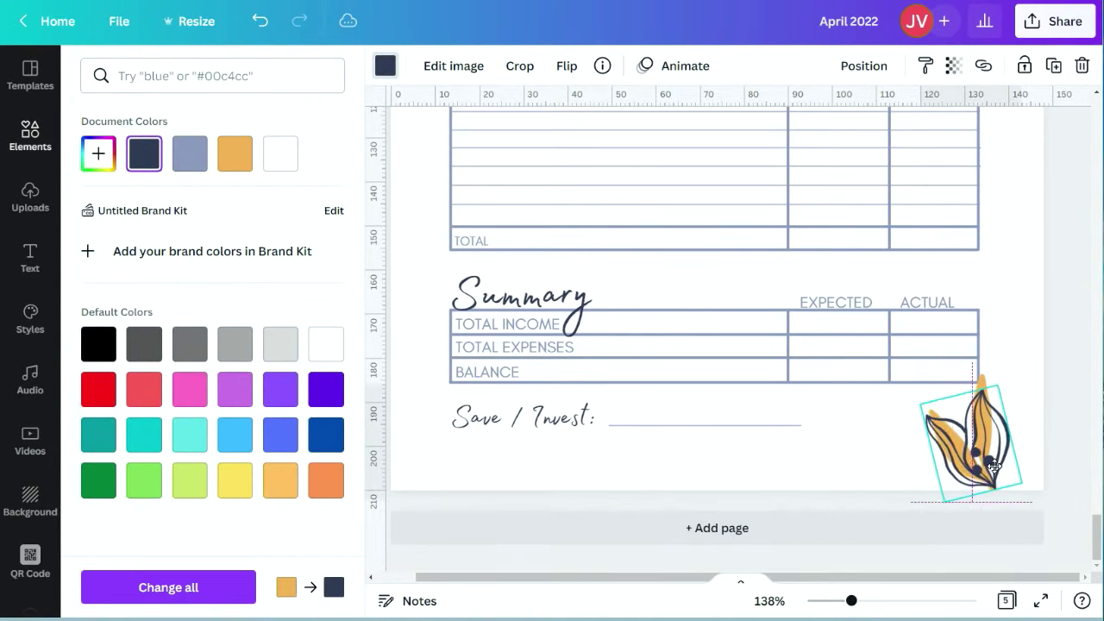
{"action": "left_click", "coordinate": [1073, 331]}
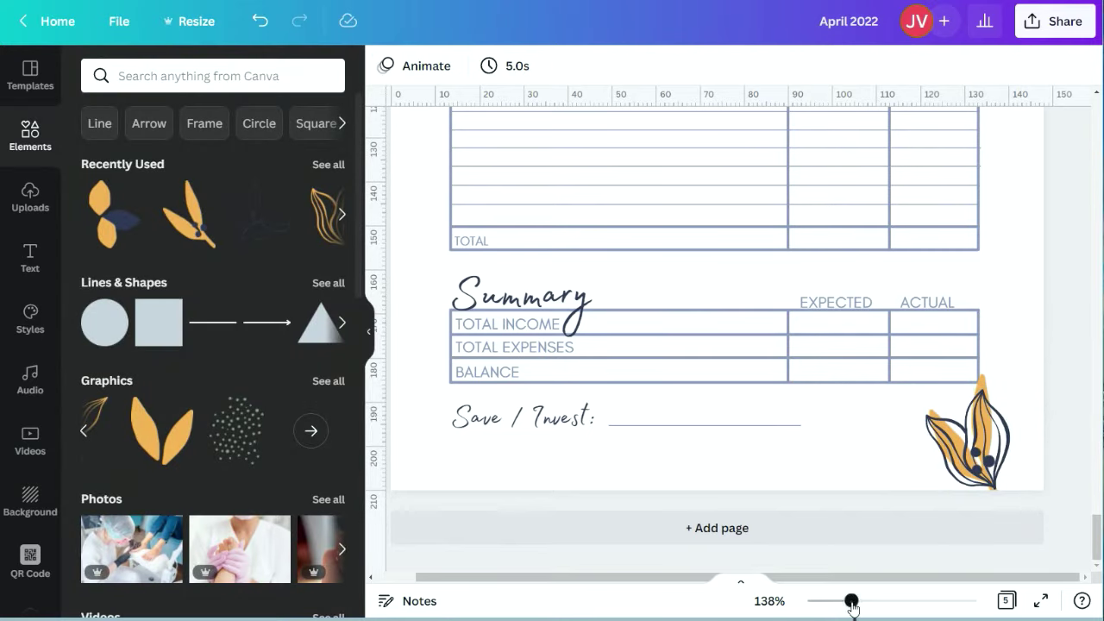
{"action": "left_click_drag", "start_coordinate": [852, 608], "coordinate": [834, 607]}
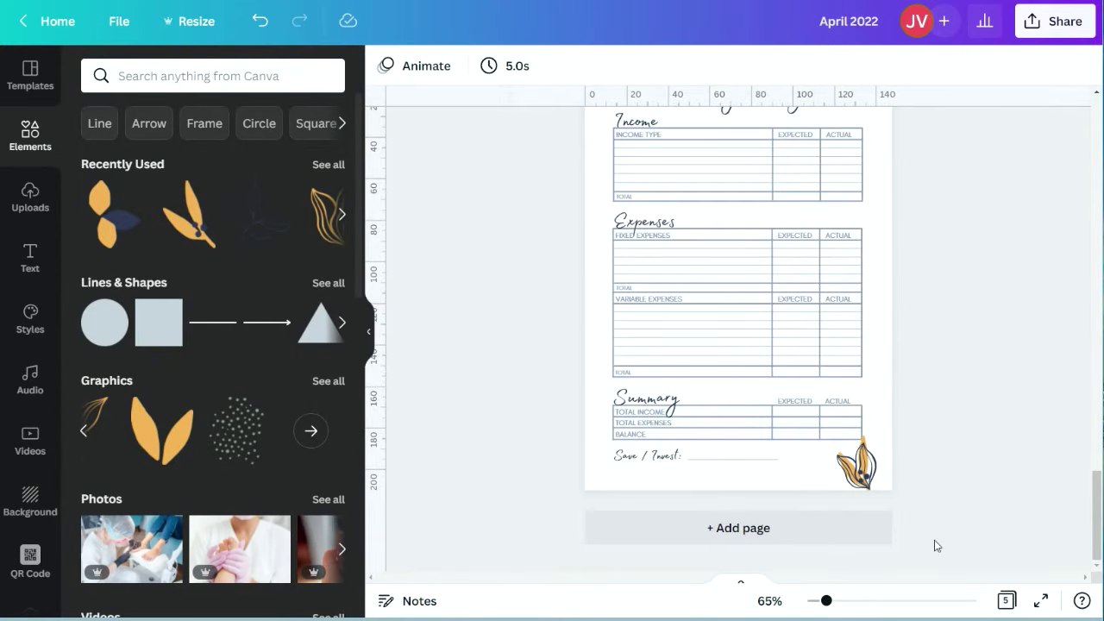
{"action": "left_click", "coordinate": [1006, 600]}
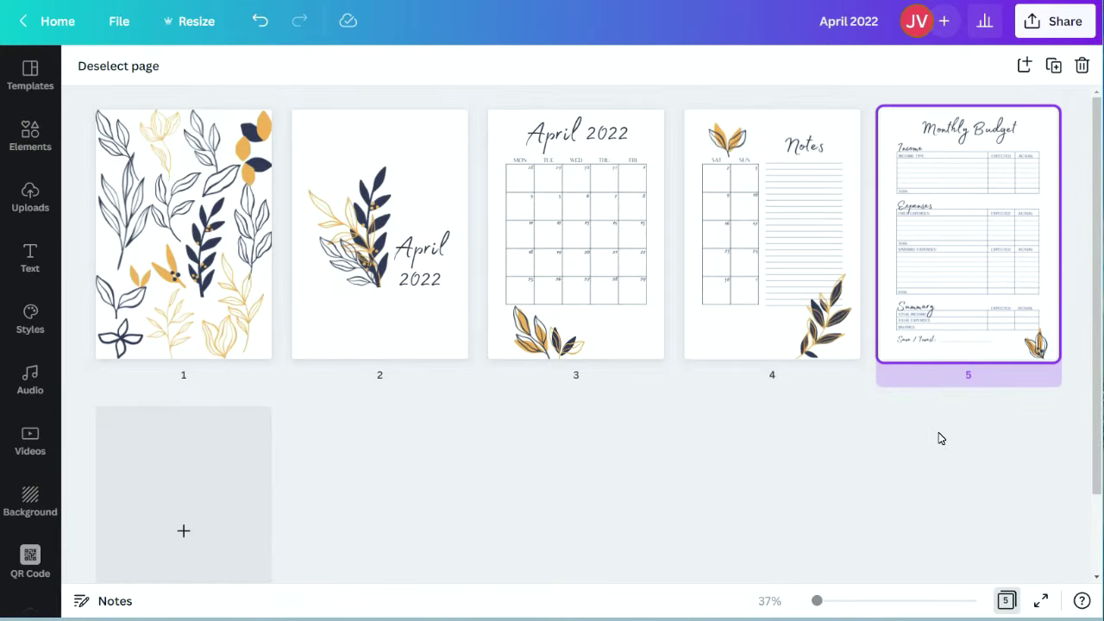
{"action": "left_click", "coordinate": [1006, 600]}
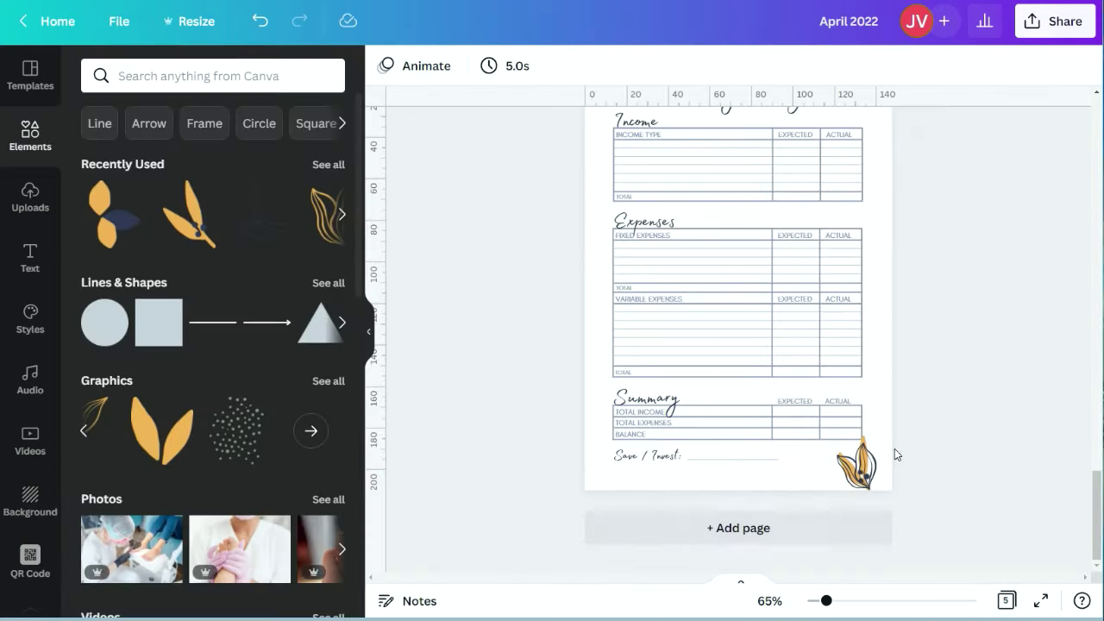
- Add page 6 with a left-aligned "Tasks" heading copied from the budget page title, narrowing its text box against the left margin
{"action": "left_click", "coordinate": [726, 536]}
{"action": "scroll", "coordinate": [756, 476], "scroll_direction": "up", "scroll_amount": 7}
{"action": "left_click", "coordinate": [765, 218]}
{"action": "mouse_move", "coordinate": [765, 218]}
{"action": "left_mouse_down"}
{"action": "mouse_move", "coordinate": [711, 276]}
{"action": "mouse_move", "coordinate": [751, 232]}
{"action": "left_mouse_up"}
{"action": "scroll", "coordinate": [752, 232], "scroll_direction": "down", "scroll_amount": 5}
{"action": "double_click", "coordinate": [753, 241]}
{"action": "type", "text": "Tasks"}
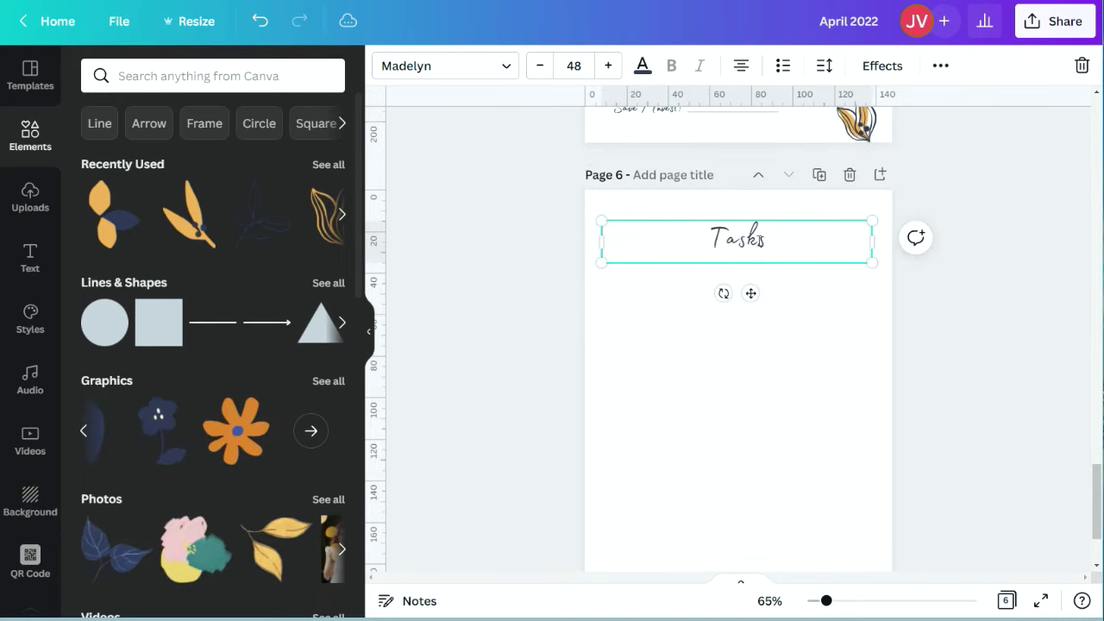
{"action": "left_click_drag", "start_coordinate": [873, 241], "coordinate": [676, 239]}
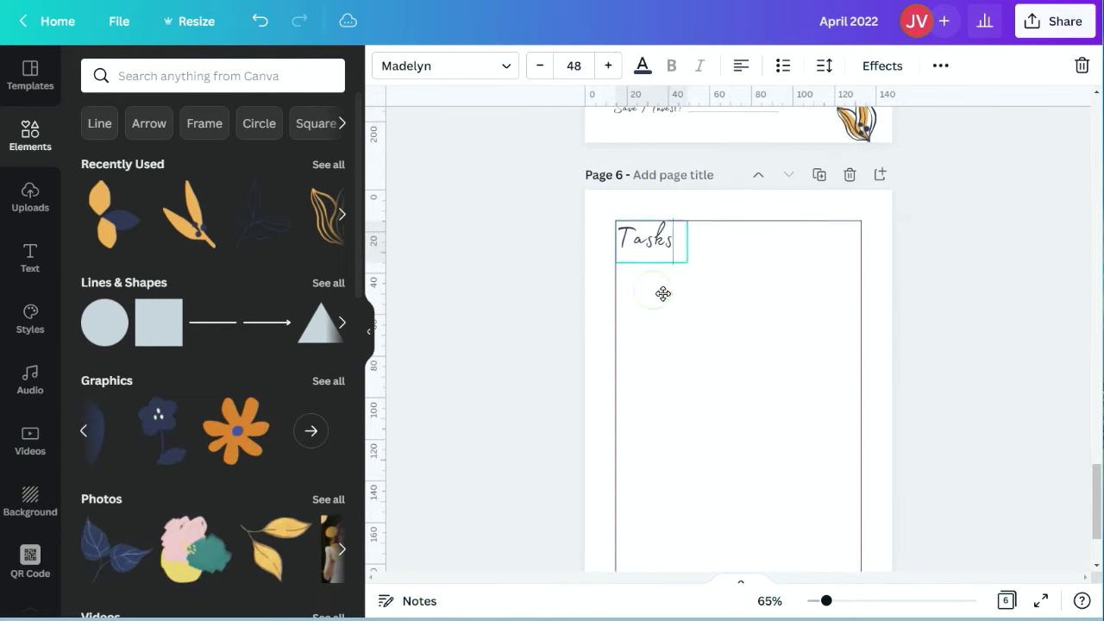
{"action": "left_click", "coordinate": [732, 293]}
- Copy the block of ruled lines from the Notes page onto page 6 below the Tasks heading
{"action": "scroll", "coordinate": [1042, 369], "scroll_direction": "up", "scroll_amount": 5}
{"action": "left_click_drag", "start_coordinate": [733, 461], "coordinate": [972, 113]}
{"action": "left_click", "coordinate": [1057, 67]}
{"action": "left_click_drag", "start_coordinate": [802, 405], "coordinate": [698, 363]}
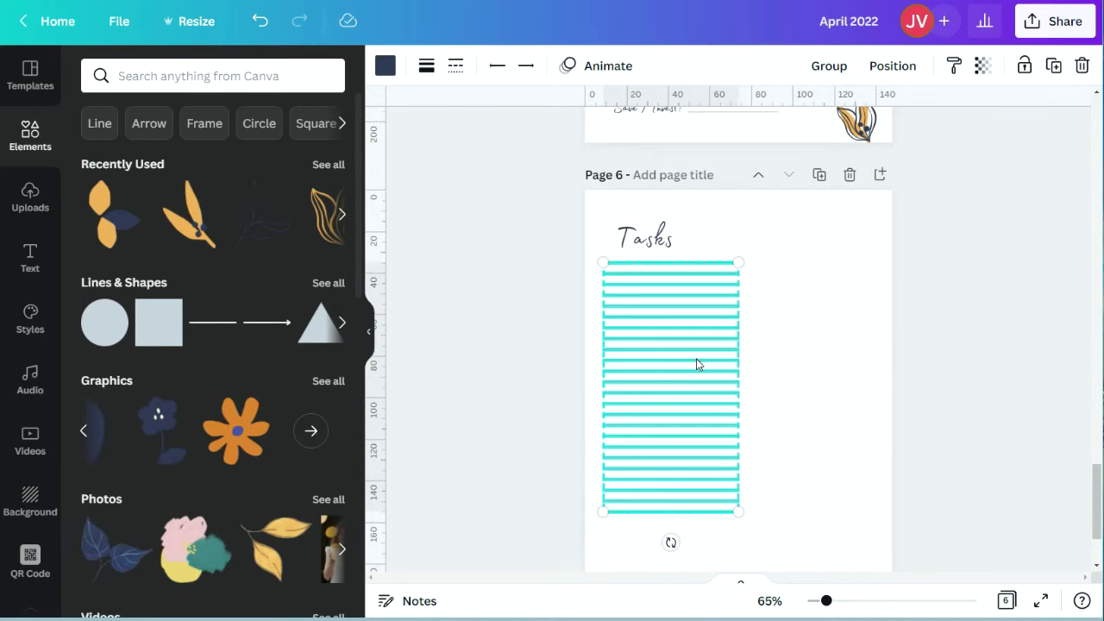
{"action": "left_click", "coordinate": [919, 362]}
- Move the Tasks heading closer to the page's top edge and align the ruled lines with the left margin beneath it
{"action": "scroll", "coordinate": [919, 362], "scroll_direction": "down", "scroll_amount": 2}
{"action": "scroll", "coordinate": [914, 369], "scroll_direction": "up", "scroll_amount": 1}
{"action": "left_click_drag", "start_coordinate": [649, 166], "coordinate": [649, 161]}
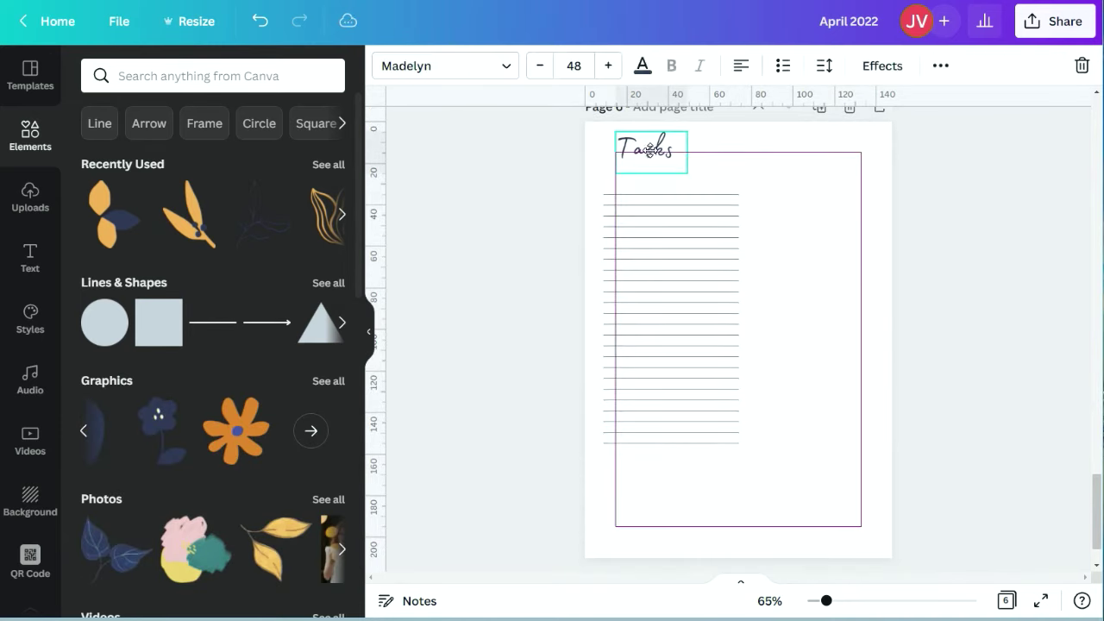
{"action": "left_click_drag", "start_coordinate": [672, 300], "coordinate": [680, 285]}
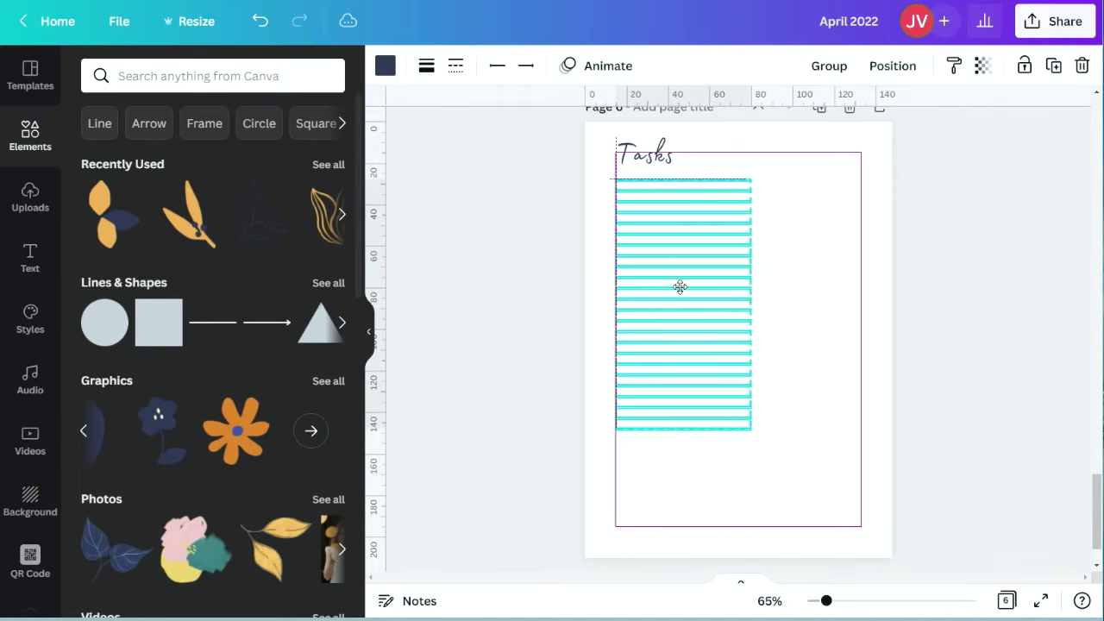
{"action": "left_click", "coordinate": [794, 364]}
- Duplicate the lower group of ruled lines and align the copy beneath the existing lines on page 6
{"action": "left_click_drag", "start_coordinate": [682, 371], "coordinate": [683, 369]}
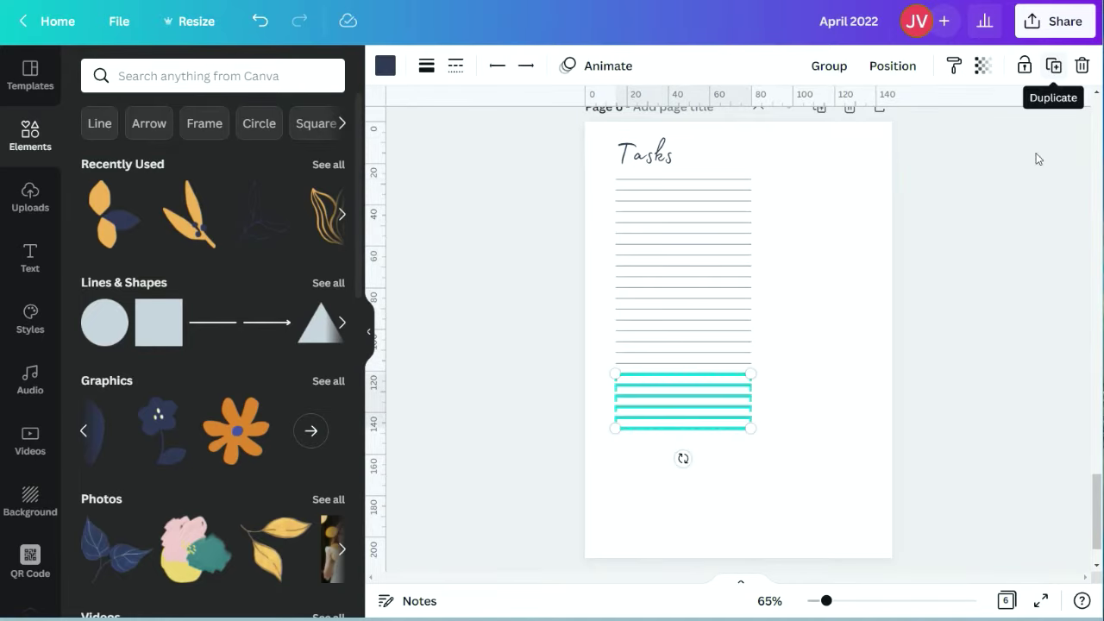
{"action": "left_click_drag", "start_coordinate": [827, 601], "coordinate": [865, 593]}
{"action": "scroll", "coordinate": [767, 518], "scroll_direction": "down", "scroll_amount": 3}
{"action": "left_click_drag", "start_coordinate": [690, 579], "coordinate": [652, 579]}
{"action": "left_click_drag", "start_coordinate": [627, 443], "coordinate": [642, 198]}
{"action": "key", "text": "ctrl+d"}
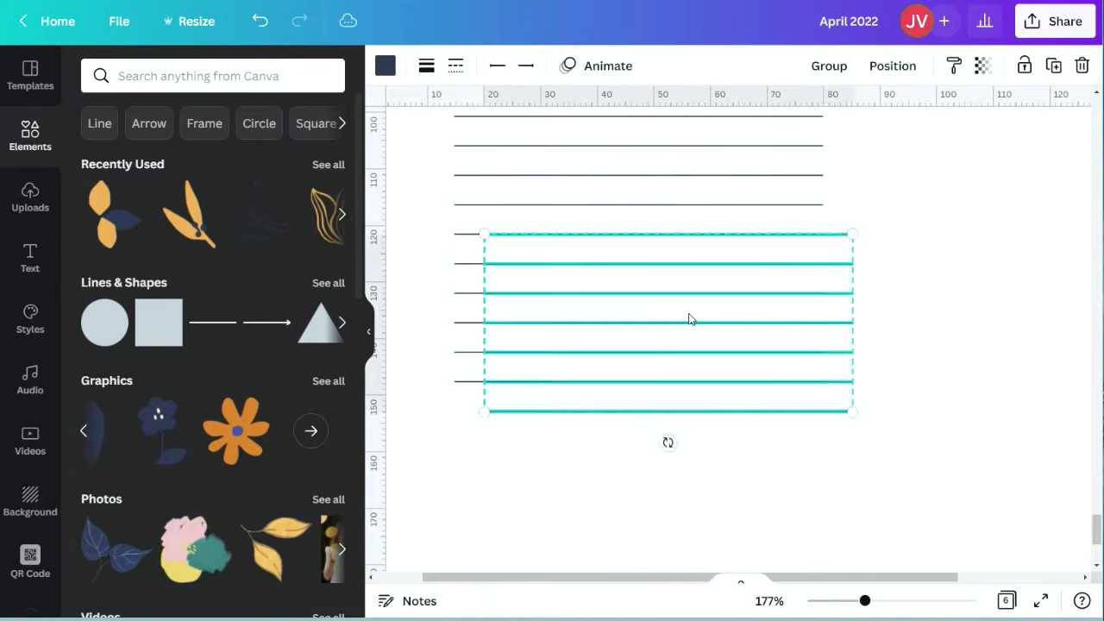
{"action": "left_click_drag", "start_coordinate": [690, 317], "coordinate": [660, 350]}
{"action": "scroll", "coordinate": [664, 345], "scroll_direction": "down", "scroll_amount": 2}
{"action": "left_click", "coordinate": [943, 264]}
- Extend the ruled list on page 6 with two more copies of its bottom line
{"action": "scroll", "coordinate": [929, 276], "scroll_direction": "down", "scroll_amount": 1}
{"action": "left_click", "coordinate": [673, 342]}
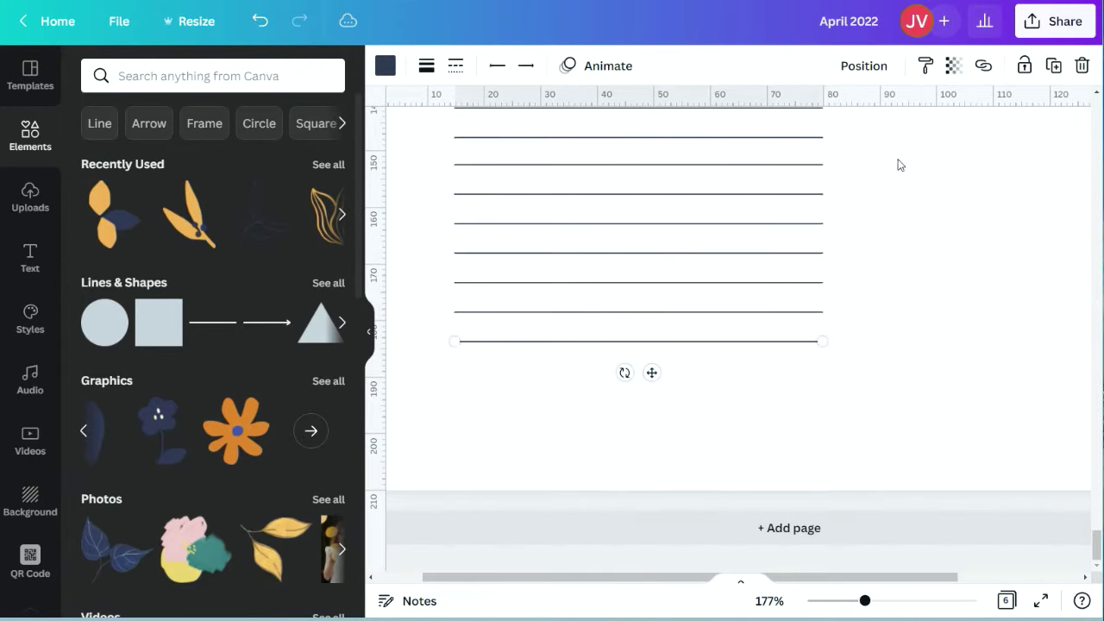
{"action": "left_click", "coordinate": [1053, 66]}
{"action": "left_click_drag", "start_coordinate": [686, 401], "coordinate": [666, 409]}
{"action": "left_click", "coordinate": [903, 274]}
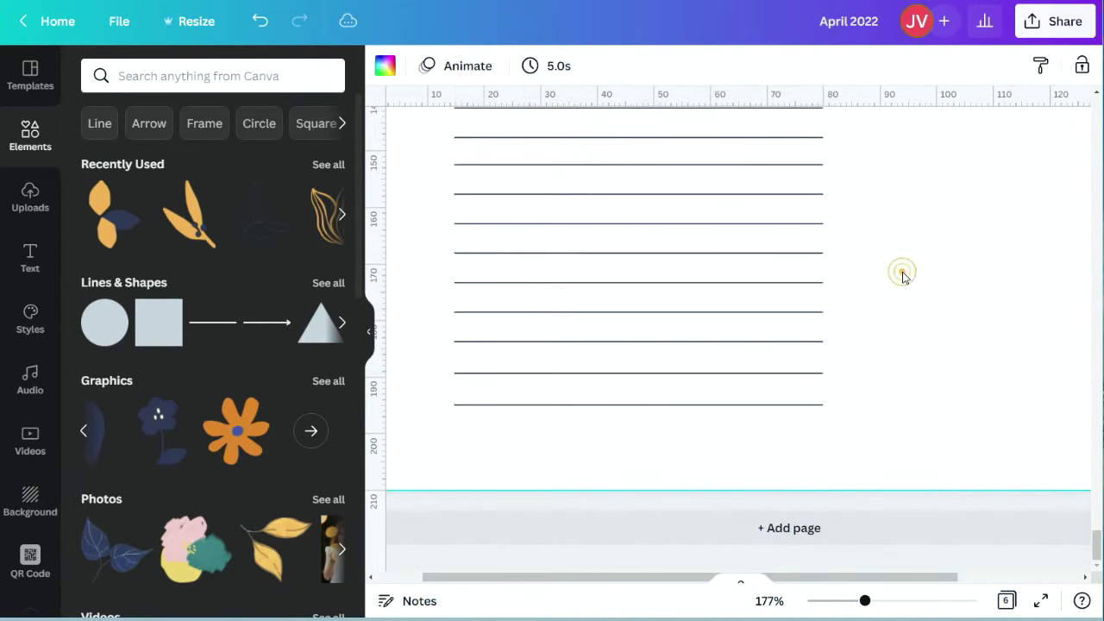
- Shorten all the ruled lines on page 6 to about 59 mm so their right ends align
{"action": "left_click", "coordinate": [769, 601]}
{"action": "left_click", "coordinate": [756, 404]}
{"action": "left_click_drag", "start_coordinate": [820, 600], "coordinate": [854, 601]}
{"action": "scroll", "coordinate": [875, 454], "scroll_direction": "up", "scroll_amount": 2}
{"action": "left_click", "coordinate": [763, 267]}
{"action": "left_click_drag", "start_coordinate": [765, 267], "coordinate": [738, 291]}
{"action": "left_click", "coordinate": [762, 291]}
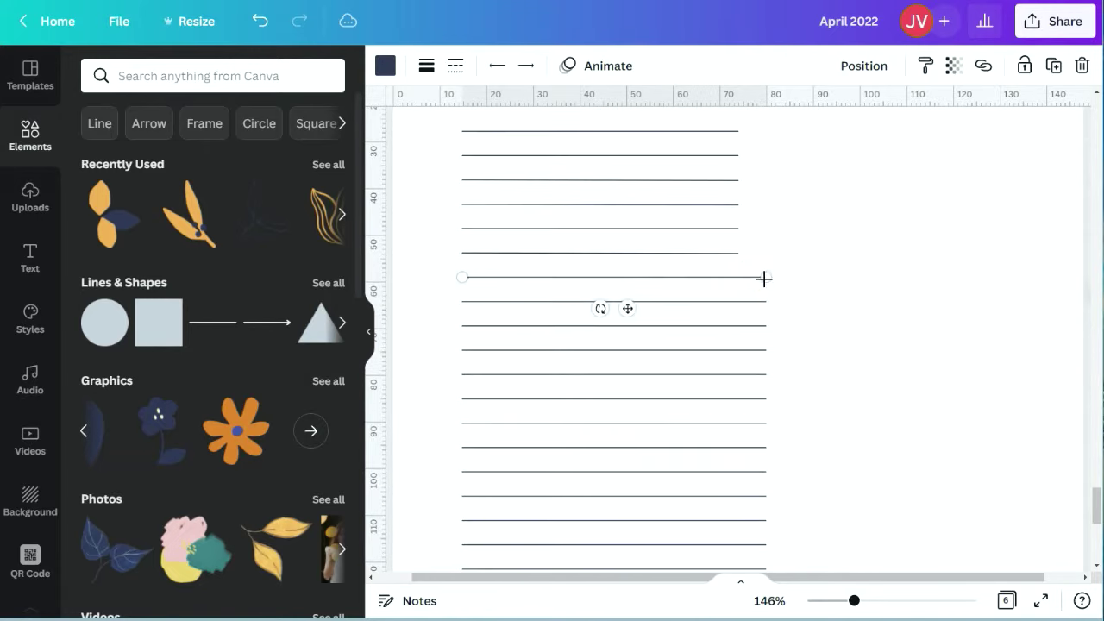
{"action": "left_click_drag", "start_coordinate": [764, 281], "coordinate": [738, 289]}
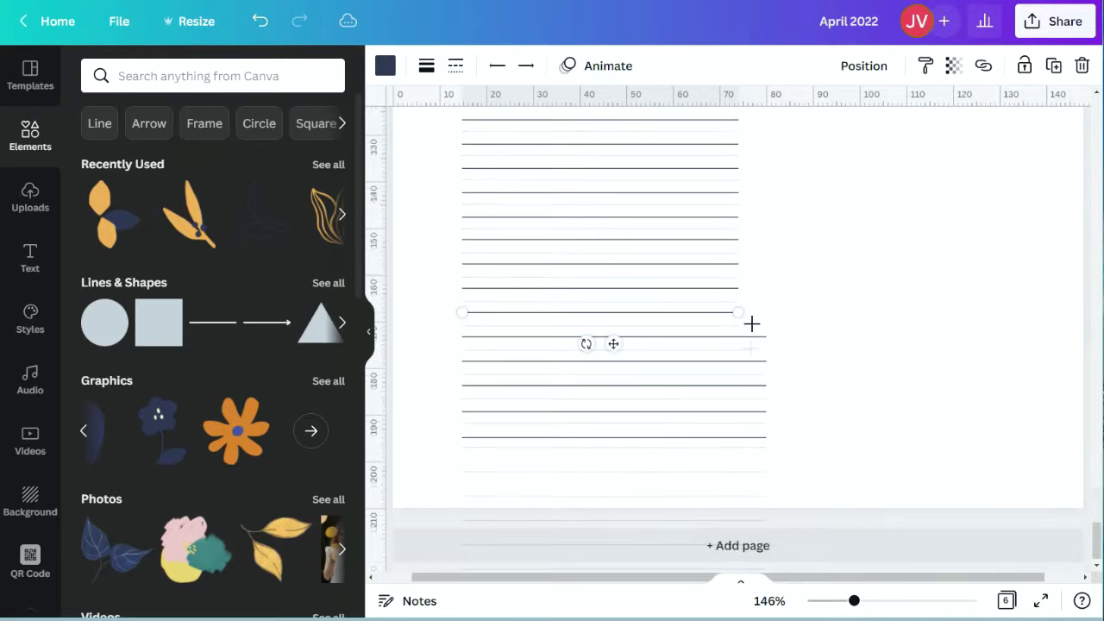
{"action": "left_click_drag", "start_coordinate": [764, 336], "coordinate": [737, 335]}
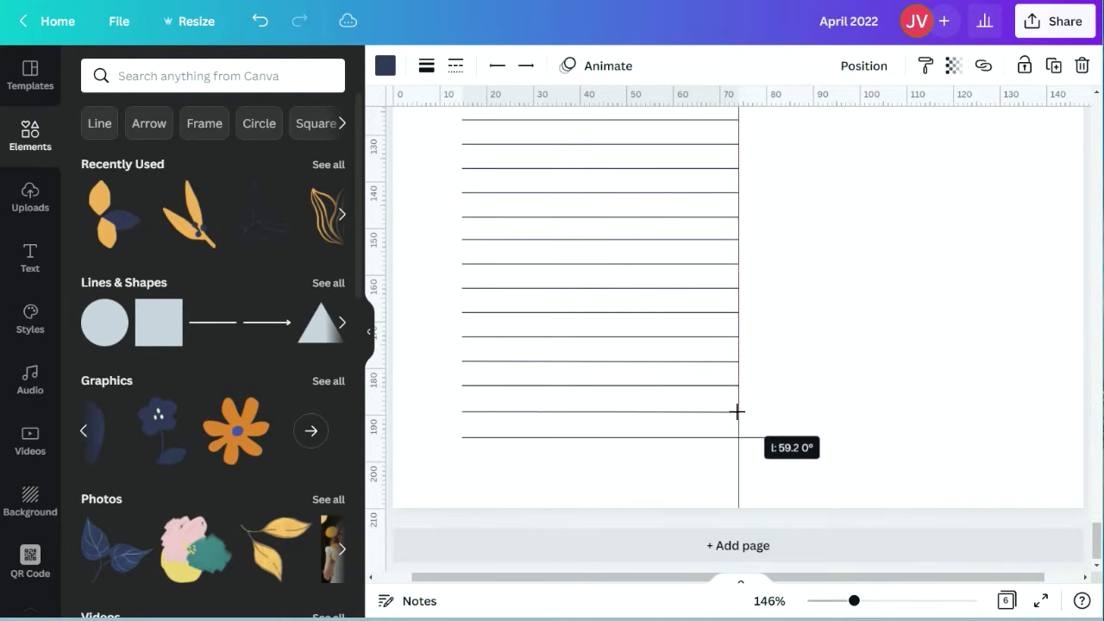
{"action": "left_click_drag", "start_coordinate": [749, 435], "coordinate": [738, 436]}
{"action": "left_click", "coordinate": [820, 428]}
- Center the Tasks heading above the ruled lines on page 6
{"action": "scroll", "coordinate": [820, 428], "scroll_direction": "up", "scroll_amount": 1}
{"action": "left_click", "coordinate": [769, 602]}
{"action": "left_click", "coordinate": [777, 520]}
{"action": "scroll", "coordinate": [915, 419], "scroll_direction": "up", "scroll_amount": 2}
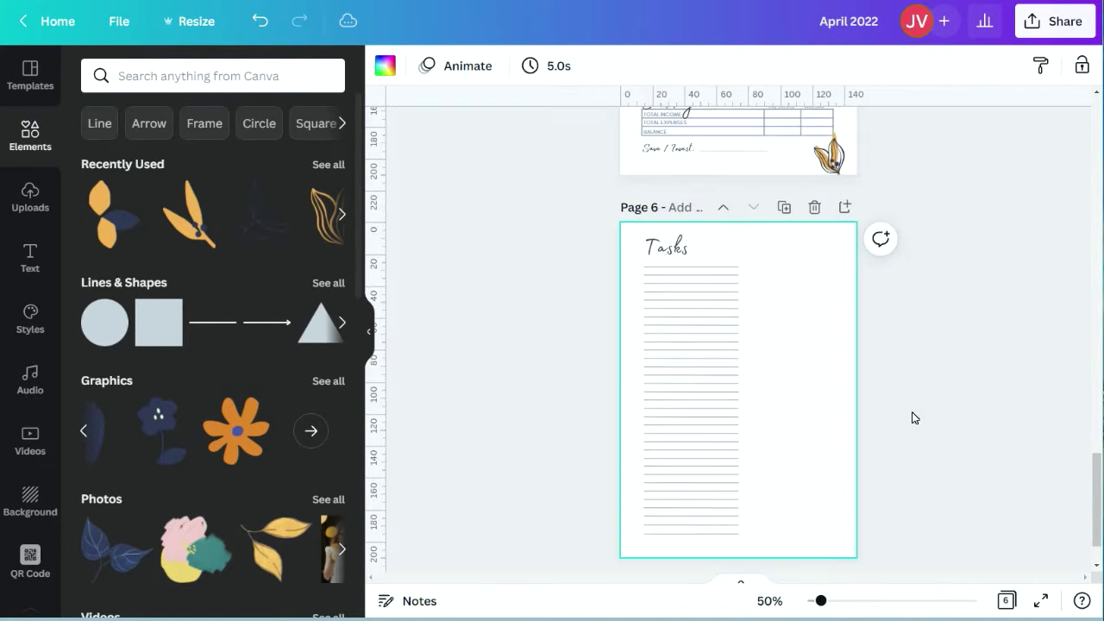
{"action": "left_click_drag", "start_coordinate": [678, 250], "coordinate": [695, 242]}
{"action": "left_click", "coordinate": [807, 323]}
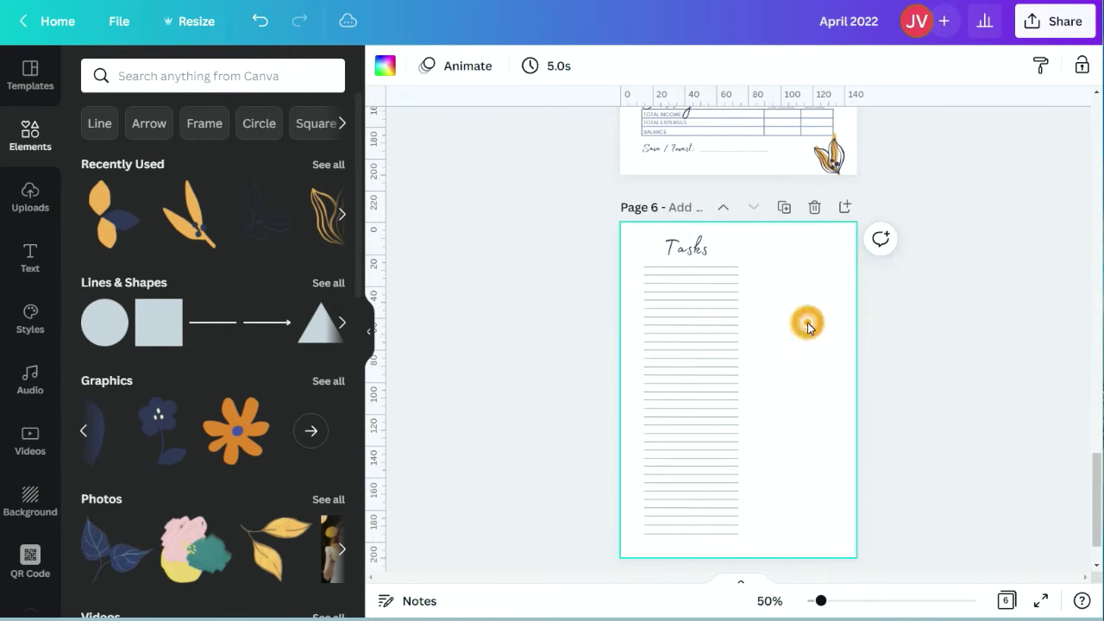
- Duplicate the Tasks heading on page 6, place the copy level with it over the empty column, and change its text to Goals
{"action": "left_click", "coordinate": [704, 251]}
{"action": "left_click", "coordinate": [940, 67]}
{"action": "left_click", "coordinate": [940, 66]}
{"action": "key", "text": "ctrl+d"}
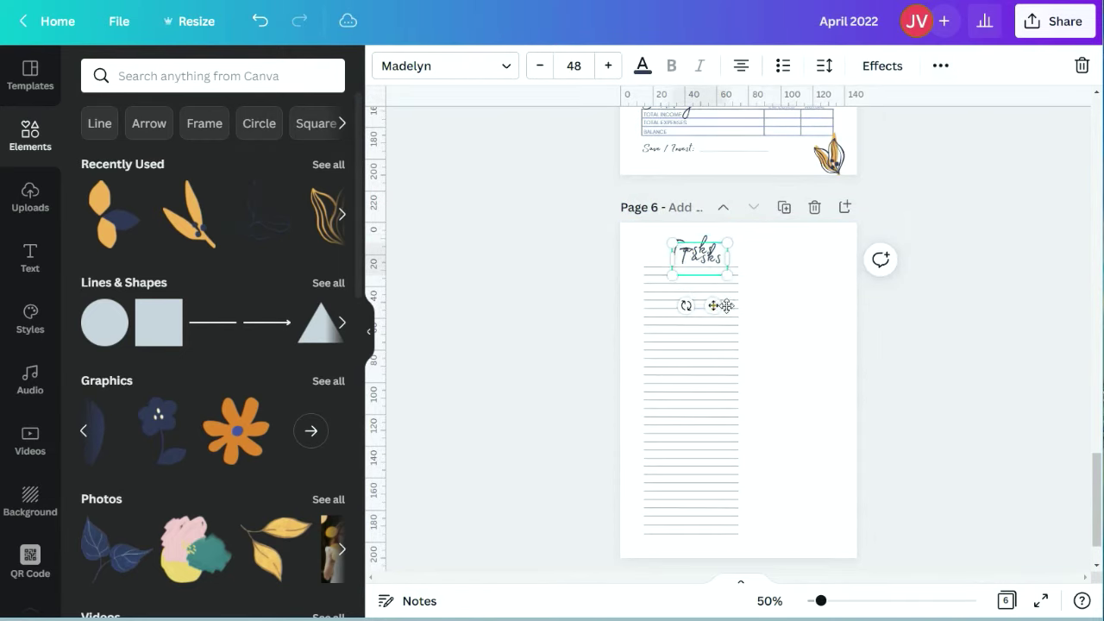
{"action": "left_click_drag", "start_coordinate": [714, 306], "coordinate": [804, 297]}
{"action": "double_click", "coordinate": [801, 255]}
{"action": "left_click", "coordinate": [903, 360]}
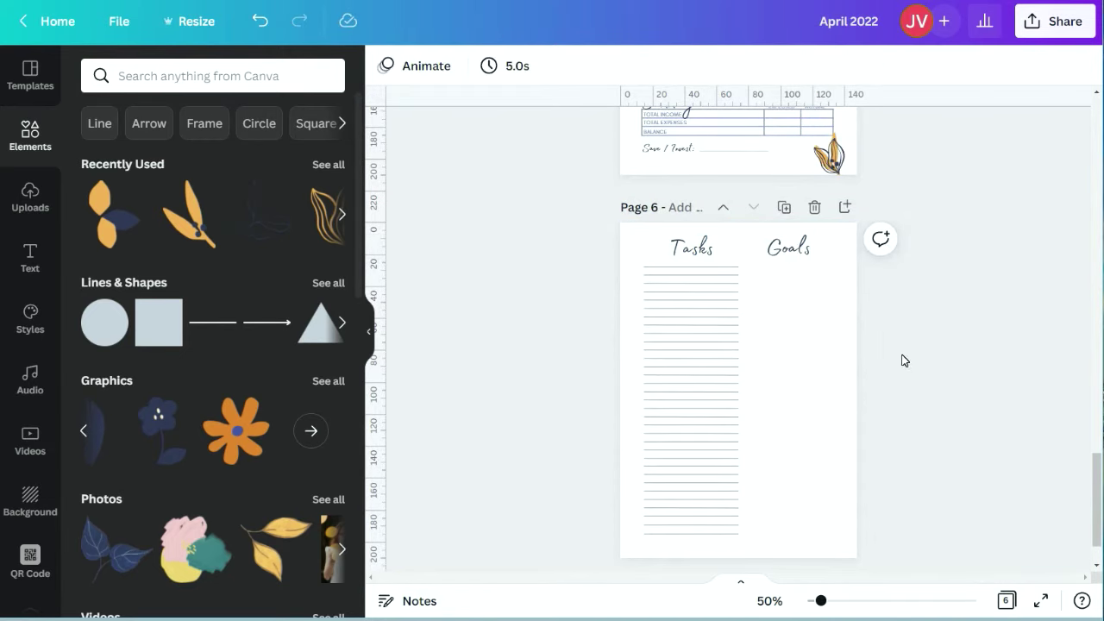
- Add a filled rounded square beneath the Goals heading and size it to about 54.7 mm
{"action": "left_click", "coordinate": [162, 280]}
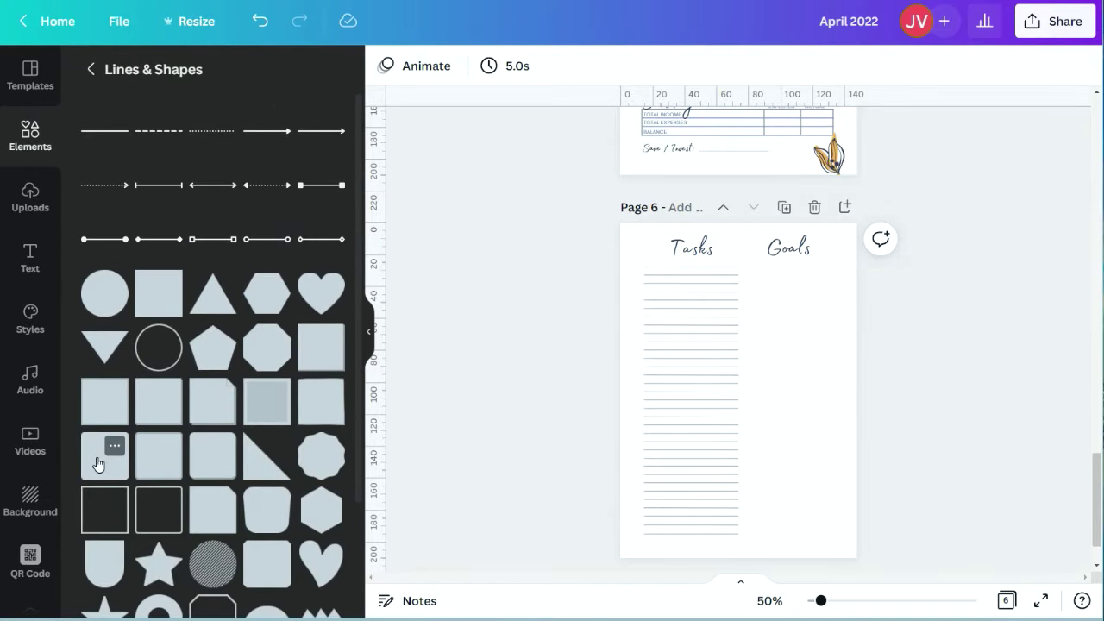
{"action": "left_click", "coordinate": [105, 455]}
{"action": "left_click_drag", "start_coordinate": [672, 456], "coordinate": [707, 420]}
{"action": "left_click_drag", "start_coordinate": [767, 376], "coordinate": [809, 329]}
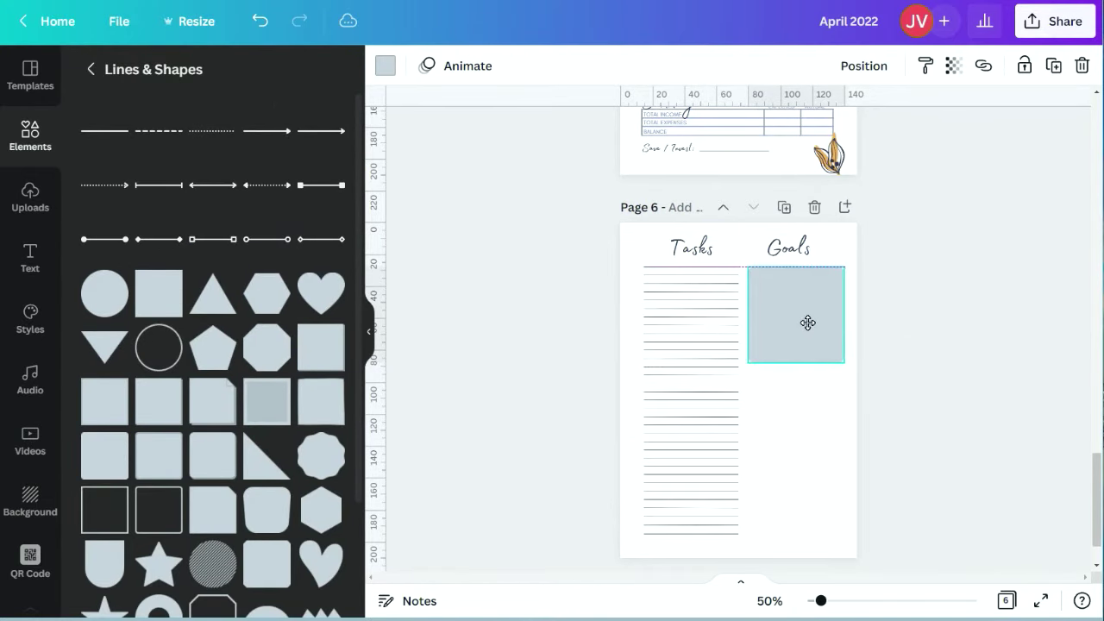
{"action": "left_click_drag", "start_coordinate": [737, 364], "coordinate": [747, 361]}
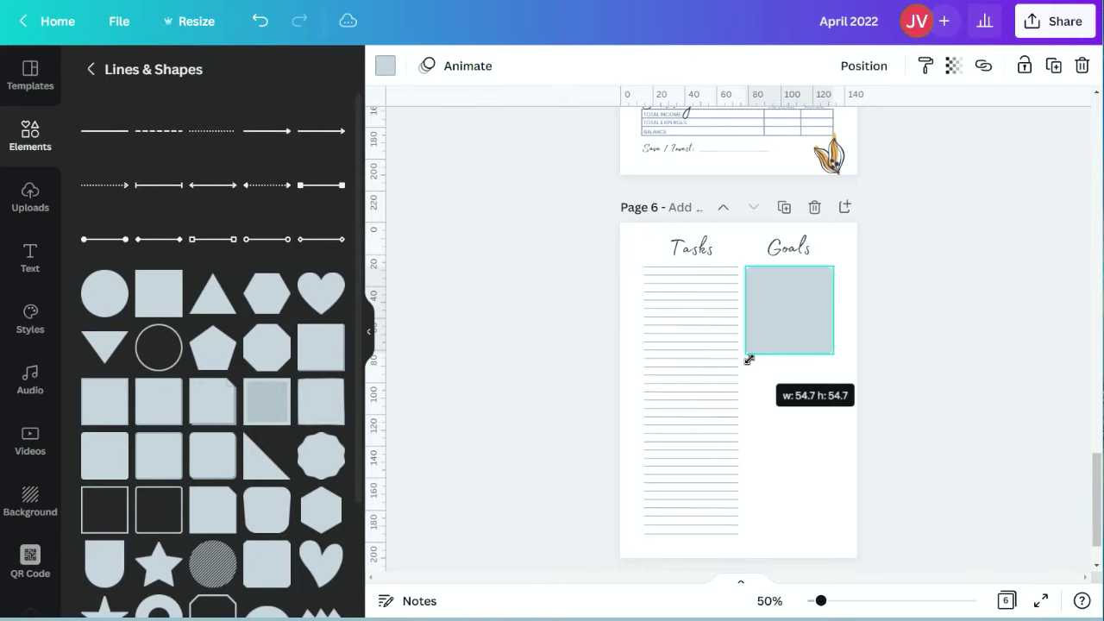
- Duplicate the rounded square into a stack of three under Goals and shift the stack up to end level with the ruled lines
{"action": "left_click_drag", "start_coordinate": [797, 318], "coordinate": [789, 400]}
{"action": "left_click", "coordinate": [1053, 66]}
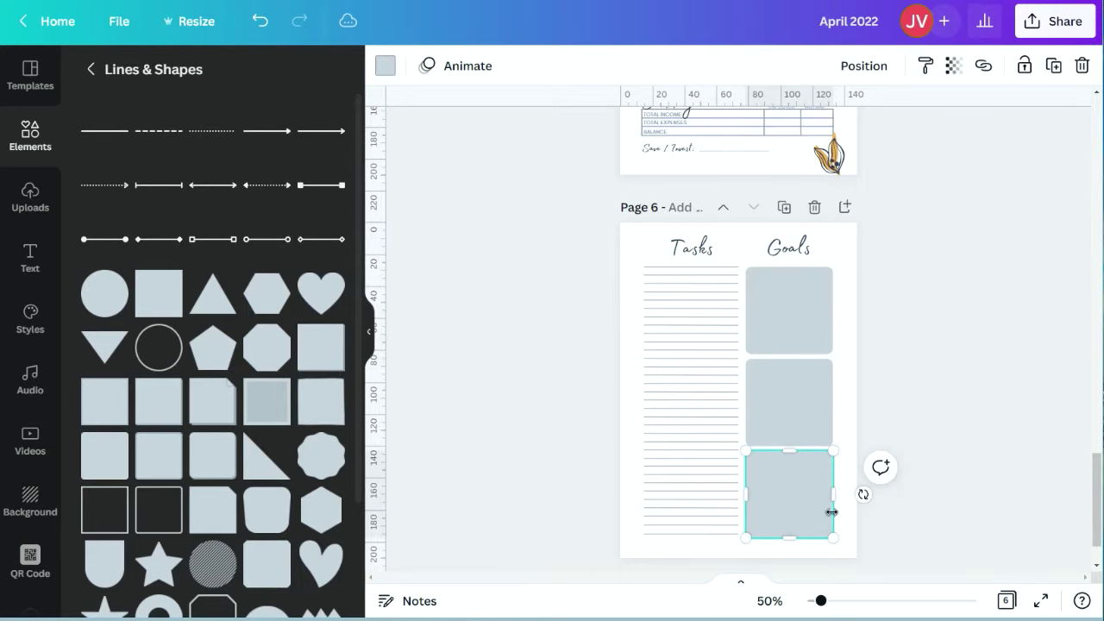
{"action": "left_click_drag", "start_coordinate": [892, 528], "coordinate": [781, 328]}
{"action": "left_click_drag", "start_coordinate": [791, 420], "coordinate": [791, 416]}
{"action": "left_click", "coordinate": [1045, 372]}
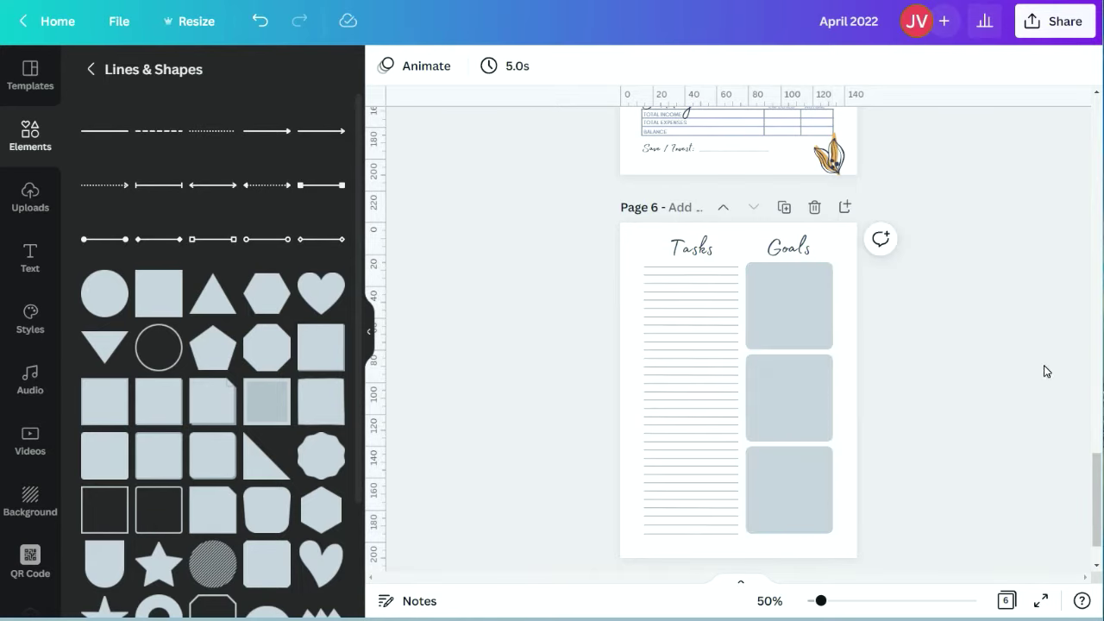
- Add a rounded square outline, color it gold, and fit it just inside the first Goals box
{"action": "left_click", "coordinate": [164, 498]}
{"action": "left_click", "coordinate": [386, 65]}
{"action": "left_click", "coordinate": [282, 156]}
{"action": "left_click_drag", "start_coordinate": [674, 454], "coordinate": [729, 401]}
{"action": "left_click_drag", "start_coordinate": [769, 326], "coordinate": [780, 318]}
{"action": "left_click_drag", "start_coordinate": [747, 351], "coordinate": [795, 402]}
- Duplicate the gold outline twice and center the copies inside the second and third Goals boxes
{"action": "left_click", "coordinate": [1053, 66]}
{"action": "key", "text": "ctrl+d"}
{"action": "left_click_drag", "start_coordinate": [795, 401], "coordinate": [796, 495]}
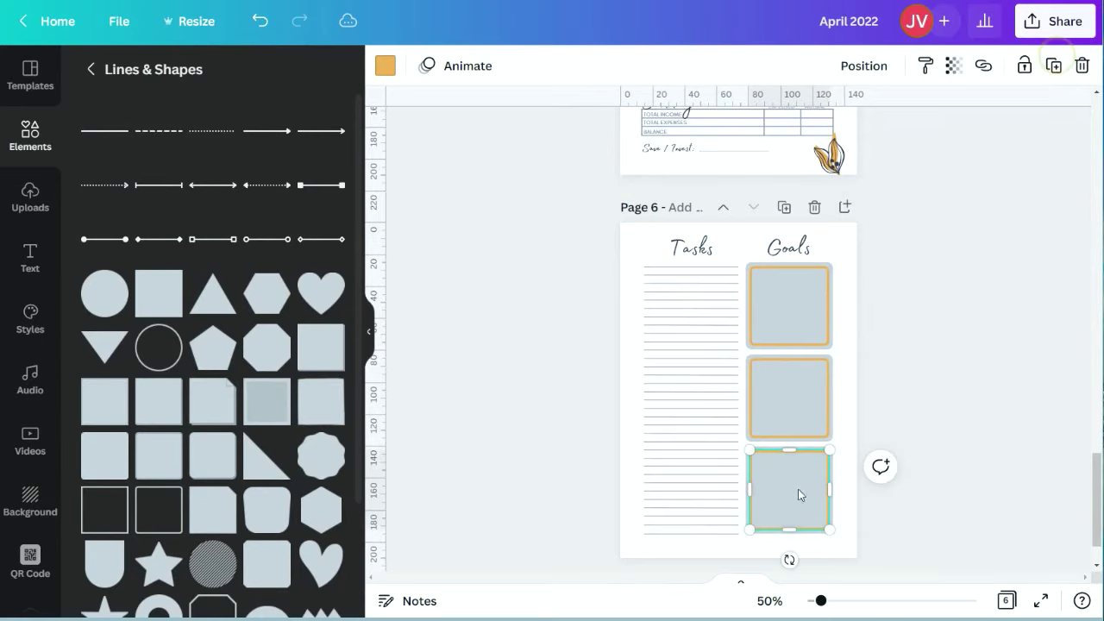
{"action": "left_click", "coordinate": [986, 371]}
- Recolor the outlines inside all three Goals boxes to the document's dark navy
{"action": "left_click", "coordinate": [828, 316]}
{"action": "left_click", "coordinate": [385, 65]}
{"action": "left_click", "coordinate": [144, 152]}
{"action": "left_click", "coordinate": [892, 415]}
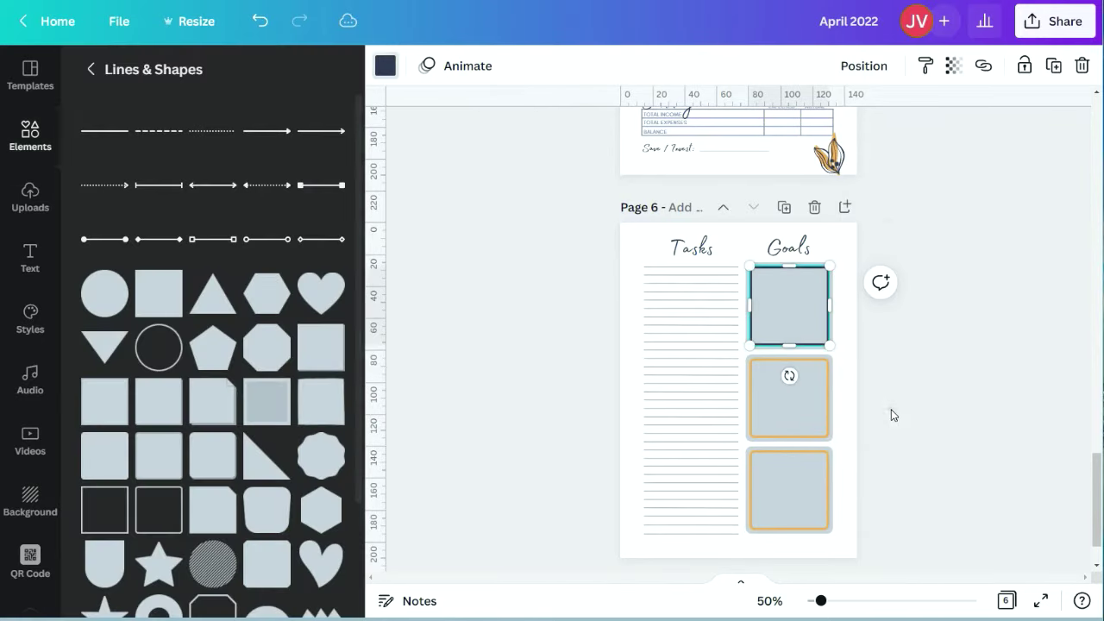
{"action": "left_click", "coordinate": [828, 404]}
{"action": "left_click", "coordinate": [386, 65]}
{"action": "left_click", "coordinate": [145, 152]}
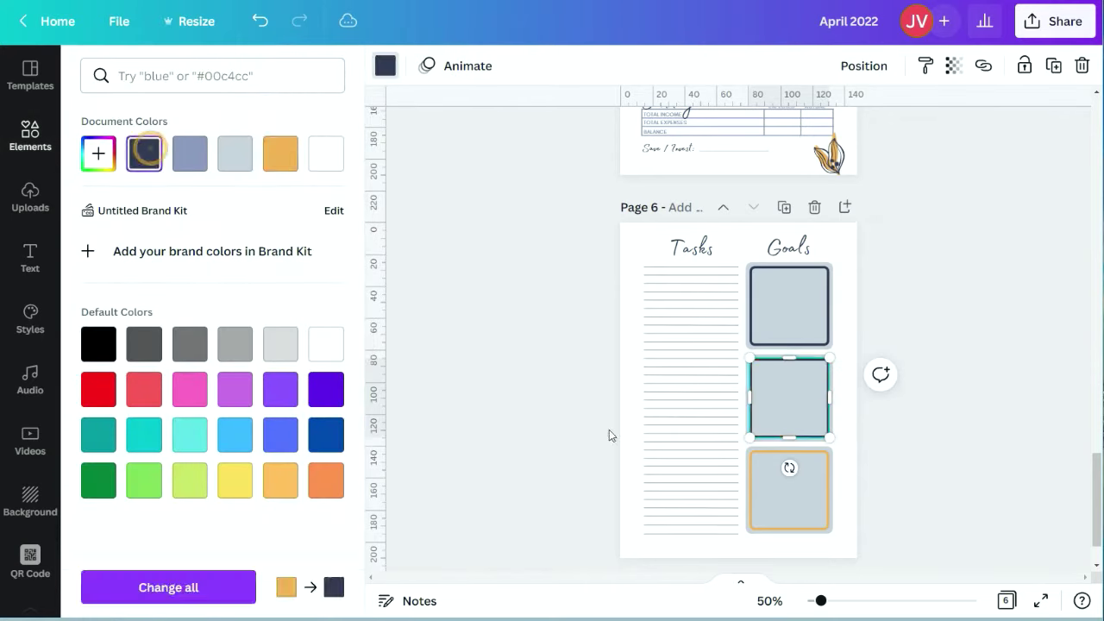
{"action": "left_click", "coordinate": [751, 486]}
{"action": "left_click", "coordinate": [144, 153]}
{"action": "left_click", "coordinate": [978, 362]}
- Copy the gold and navy leaf cluster from page 1 to page 6, then shrink and rotate it into the corner beside Tasks
{"action": "scroll", "coordinate": [921, 529], "scroll_direction": "up", "scroll_amount": 3}
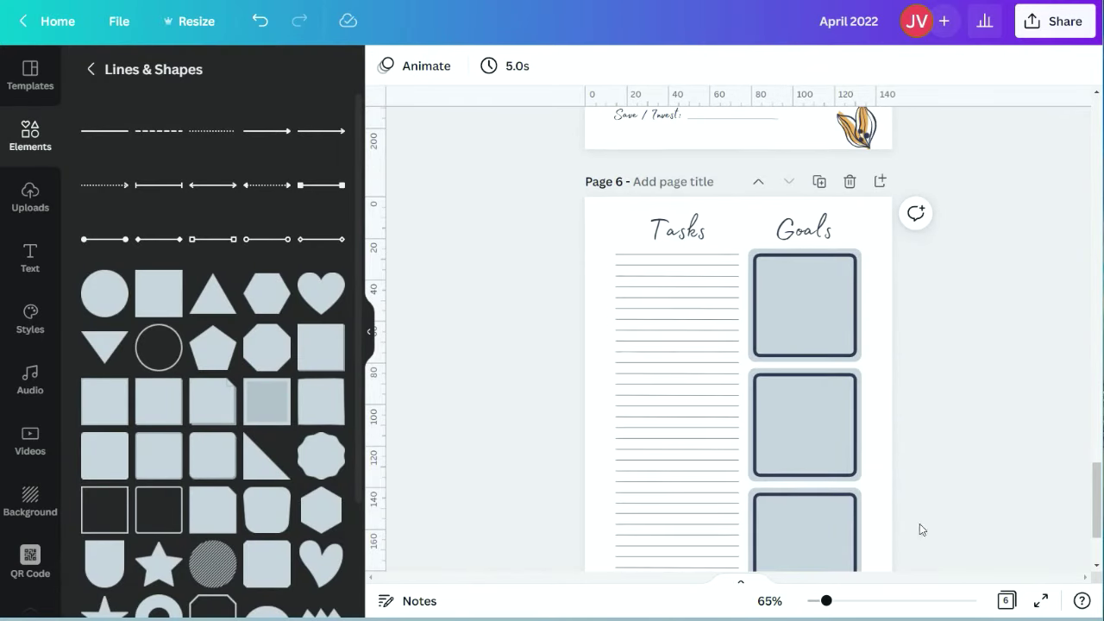
{"action": "scroll", "coordinate": [984, 475], "scroll_direction": "up", "scroll_amount": 20}
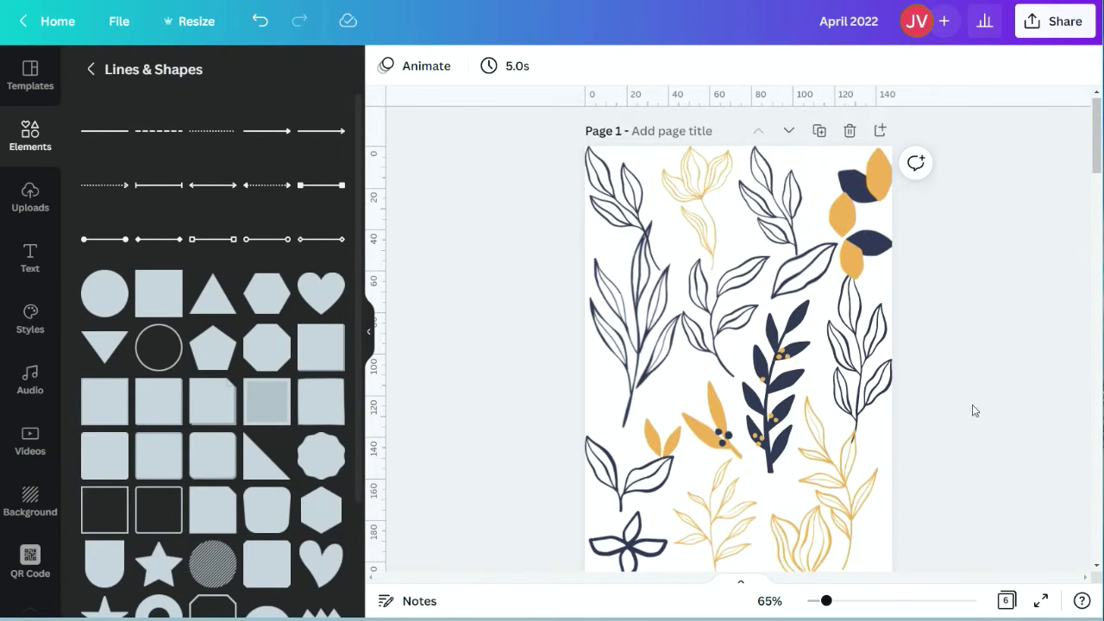
{"action": "left_click", "coordinate": [865, 236]}
{"action": "left_click", "coordinate": [1053, 67]}
{"action": "scroll", "coordinate": [781, 284], "scroll_direction": "down", "scroll_amount": 20}
{"action": "left_click_drag", "start_coordinate": [875, 248], "coordinate": [634, 255]}
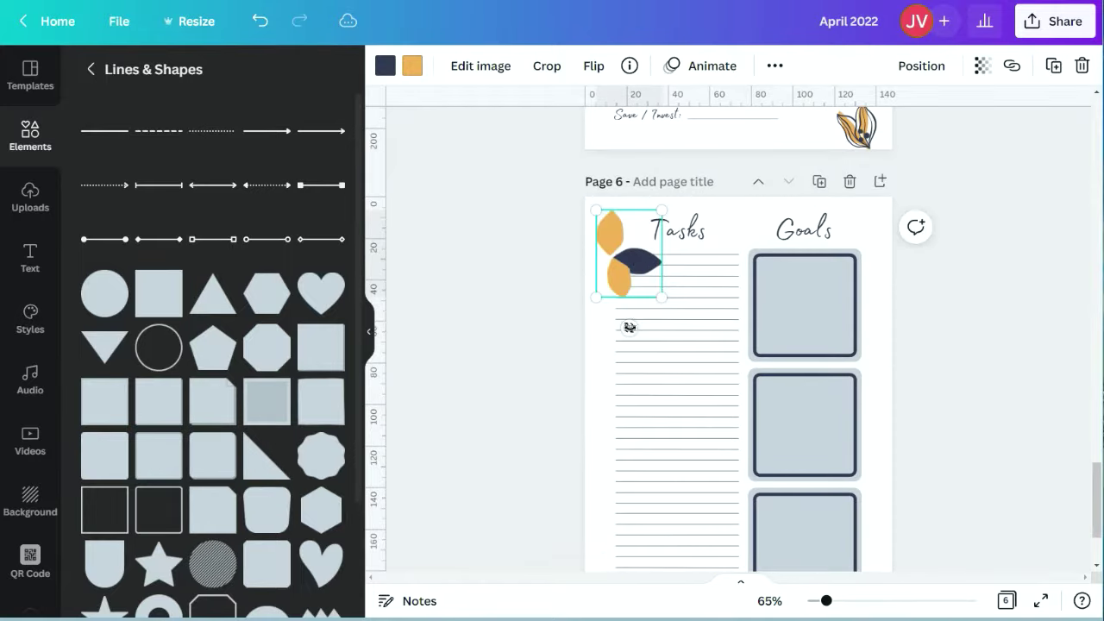
{"action": "left_click_drag", "start_coordinate": [630, 326], "coordinate": [635, 200]}
{"action": "left_click_drag", "start_coordinate": [632, 244], "coordinate": [620, 231]}
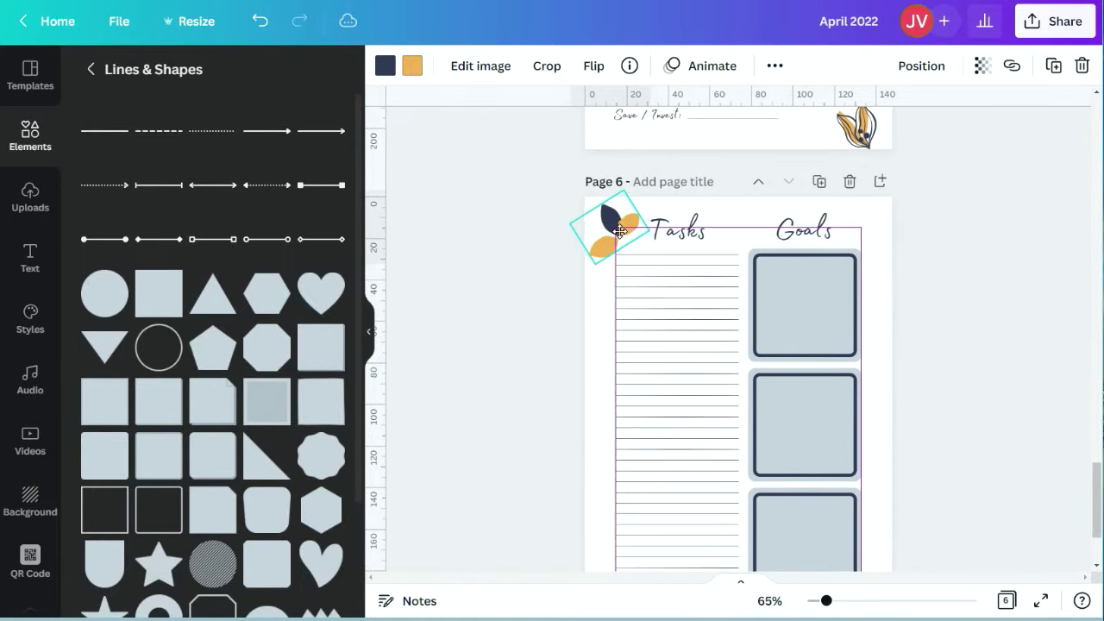
{"action": "left_click", "coordinate": [946, 264]}
- Copy a navy outlined leaf sprig from an earlier page and overlay it on the leaf cluster beside Tasks
{"action": "scroll", "coordinate": [1003, 232], "scroll_direction": "up", "scroll_amount": 15}
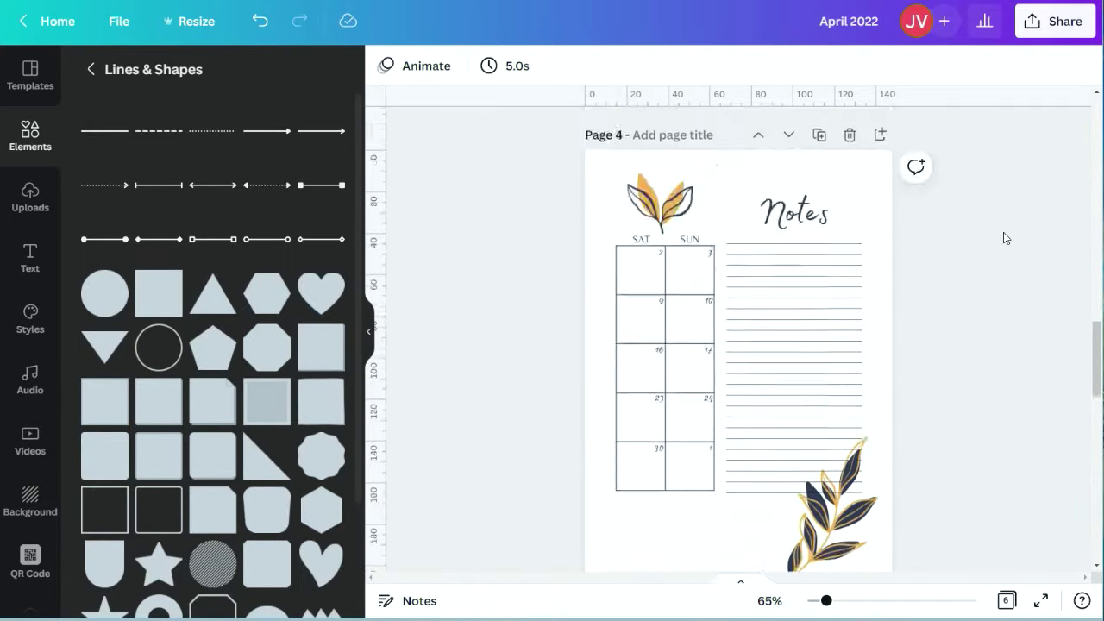
{"action": "left_click", "coordinate": [607, 401]}
{"action": "scroll", "coordinate": [710, 389], "scroll_direction": "down", "scroll_amount": 15}
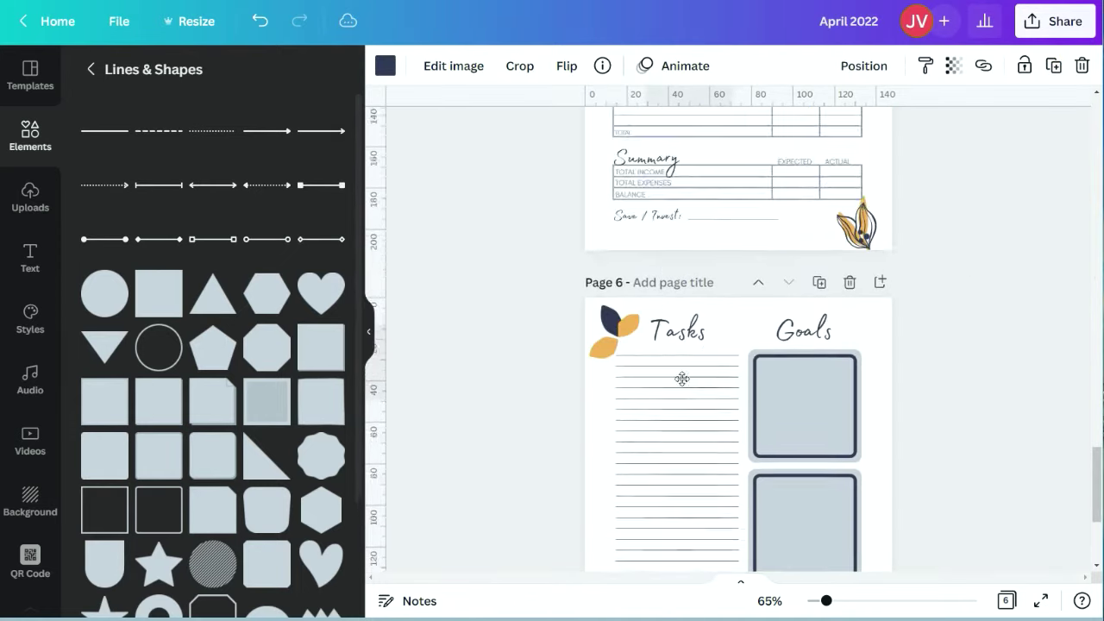
{"action": "left_click_drag", "start_coordinate": [642, 297], "coordinate": [614, 289]}
{"action": "left_click", "coordinate": [559, 253]}
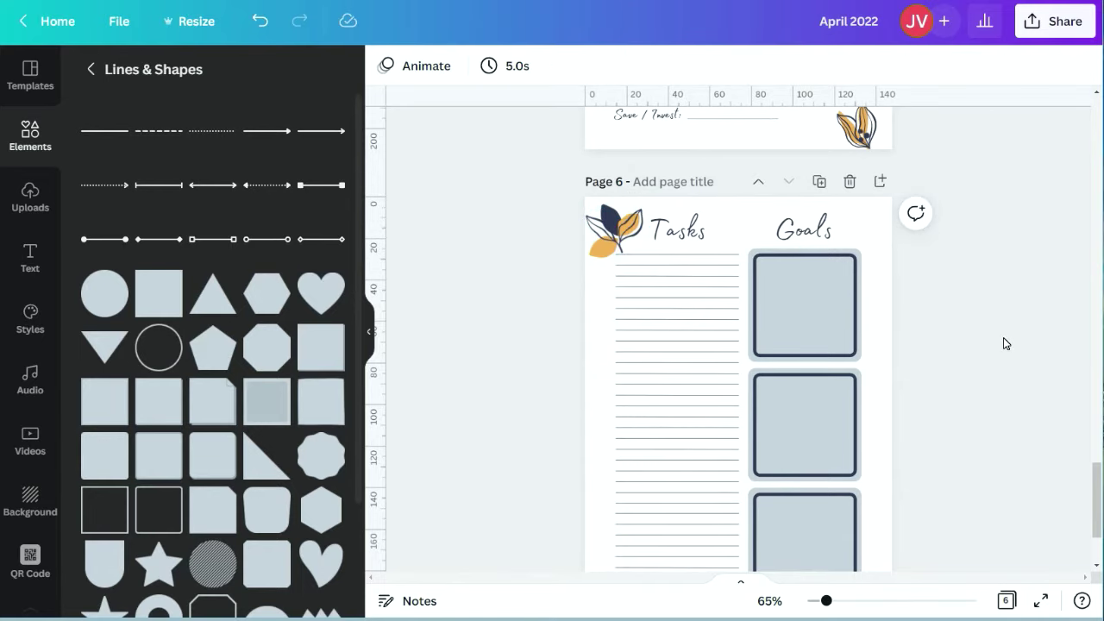
- Add a circle below the leaves on page 6, color it dark navy, and shrink it to about 8.4 mm
{"action": "left_click", "coordinate": [98, 297]}
{"action": "left_click_drag", "start_coordinate": [823, 330], "coordinate": [694, 458]}
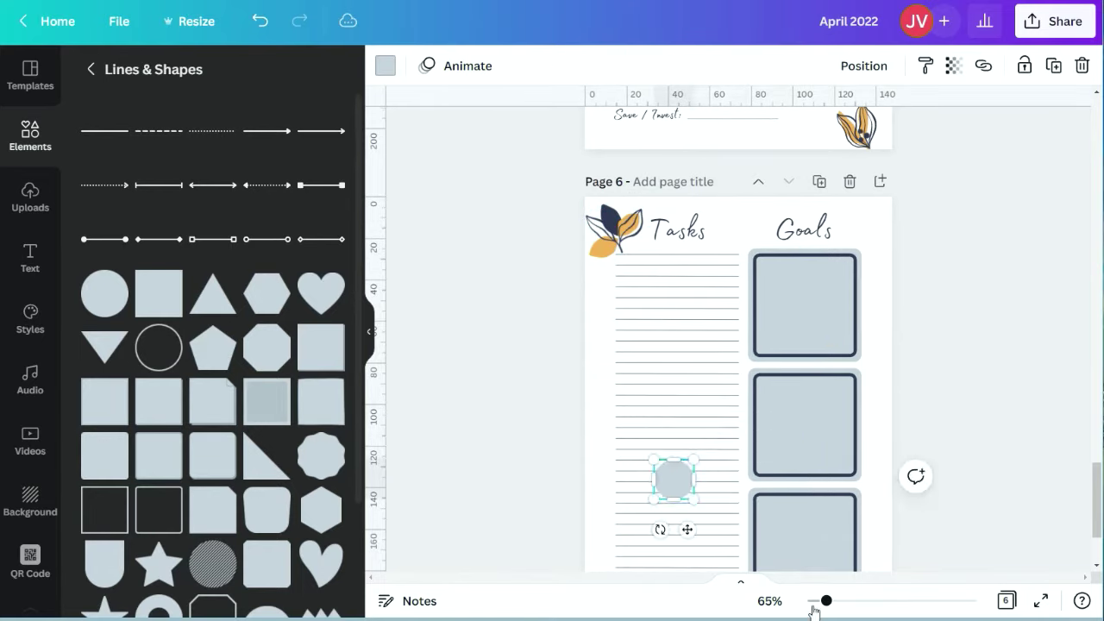
{"action": "left_click_drag", "start_coordinate": [826, 600], "coordinate": [846, 600]}
{"action": "left_click_drag", "start_coordinate": [627, 470], "coordinate": [565, 199]}
{"action": "scroll", "coordinate": [561, 259], "scroll_direction": "up", "scroll_amount": 3}
{"action": "left_click", "coordinate": [385, 65]}
{"action": "left_click_drag", "start_coordinate": [557, 468], "coordinate": [520, 361]}
{"action": "left_click", "coordinate": [144, 154]}
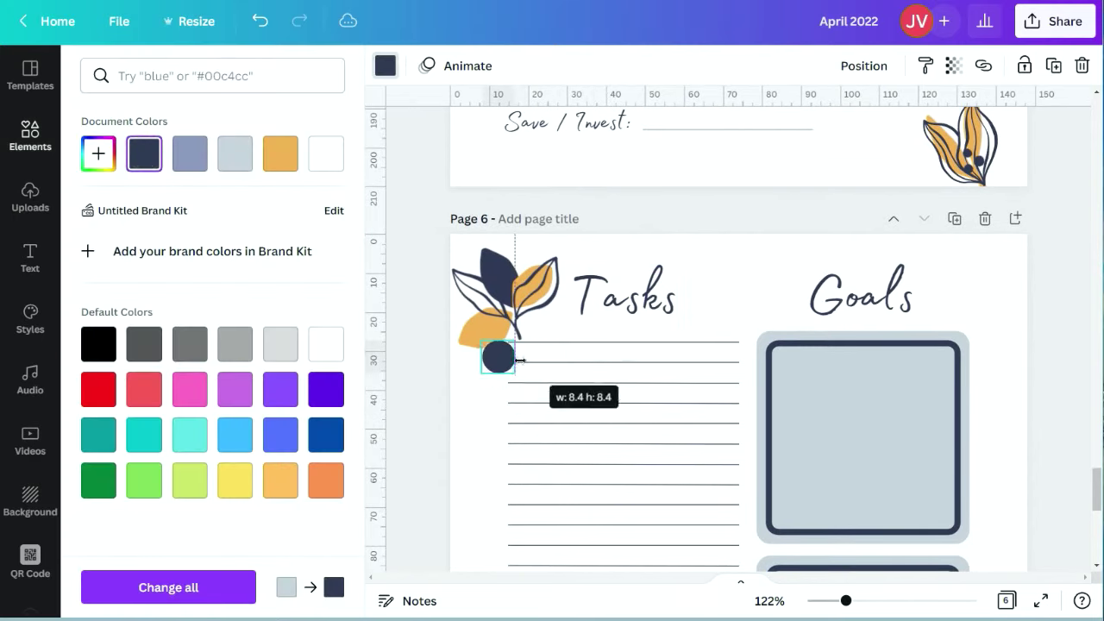
- Shrink the navy circle to a small berry and place duplicates of it along the leaf stems beside Tasks
{"action": "left_click_drag", "start_coordinate": [846, 601], "coordinate": [865, 601]}
{"action": "left_click_drag", "start_coordinate": [656, 577], "coordinate": [583, 577]}
{"action": "left_click_drag", "start_coordinate": [866, 600], "coordinate": [893, 600]}
{"action": "left_click_drag", "start_coordinate": [656, 577], "coordinate": [574, 577]}
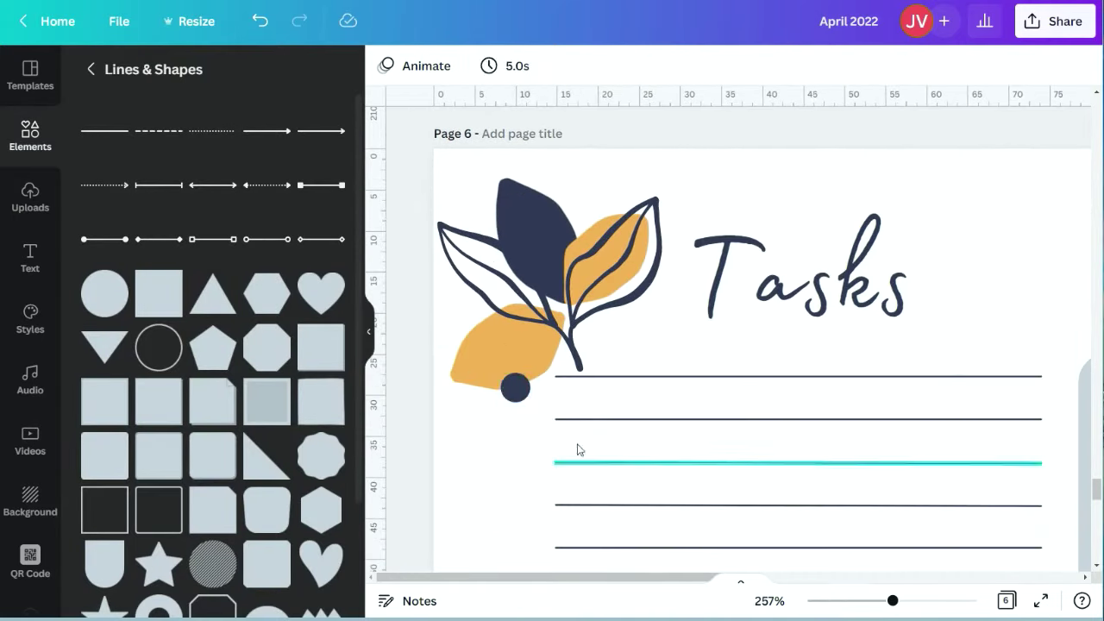
{"action": "left_click", "coordinate": [515, 387]}
{"action": "left_click_drag", "start_coordinate": [529, 401], "coordinate": [570, 377]}
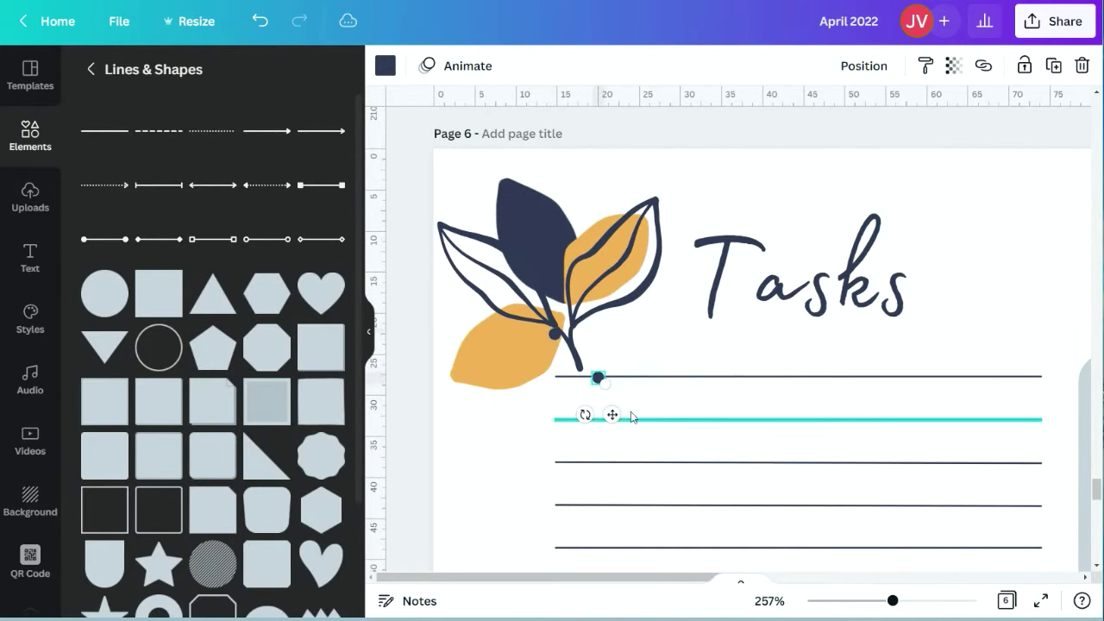
{"action": "left_click_drag", "start_coordinate": [612, 415], "coordinate": [585, 332]}
{"action": "left_click", "coordinate": [1055, 67]}
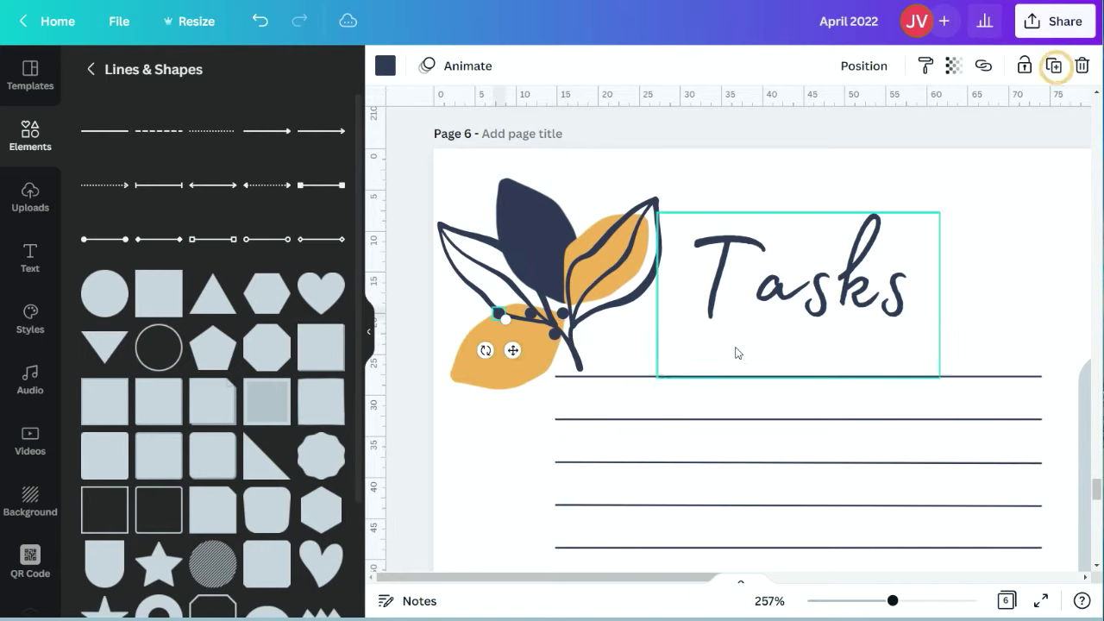
{"action": "left_click_drag", "start_coordinate": [487, 363], "coordinate": [578, 299]}
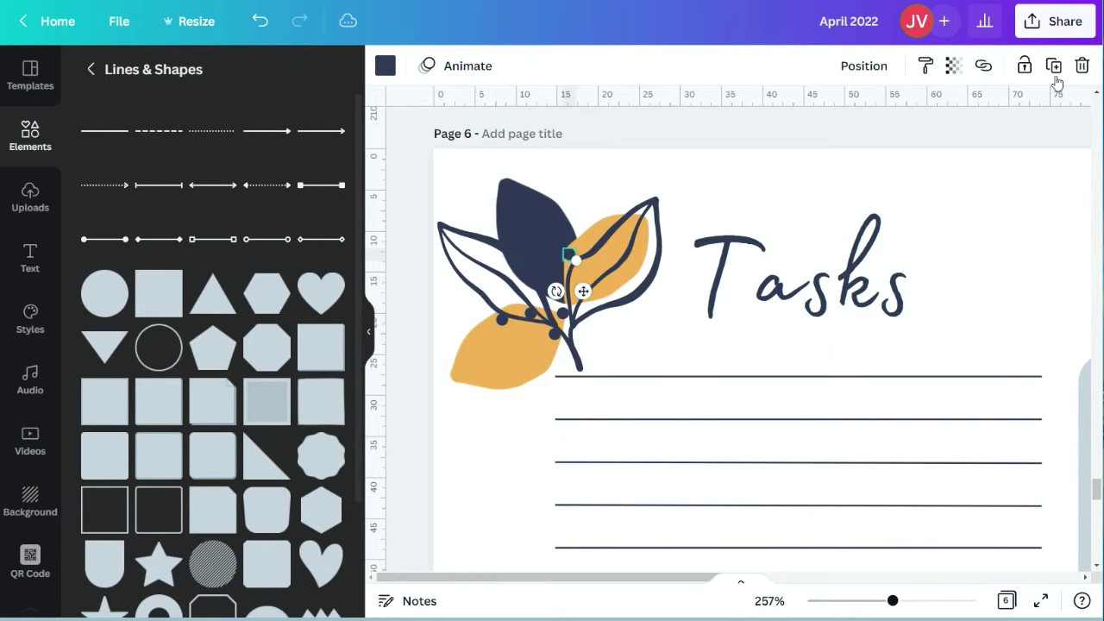
{"action": "left_click", "coordinate": [598, 370]}
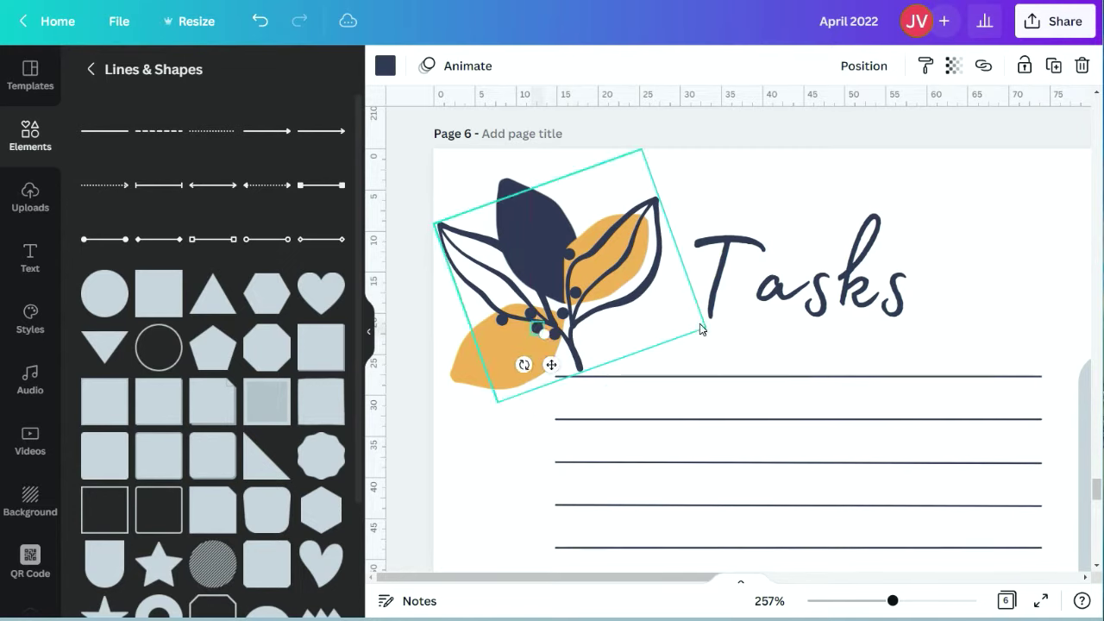
- Enlarge two of the navy berries on the leaf stems so the berry sizes vary
{"action": "left_click", "coordinate": [768, 601]}
{"action": "left_click", "coordinate": [749, 555]}
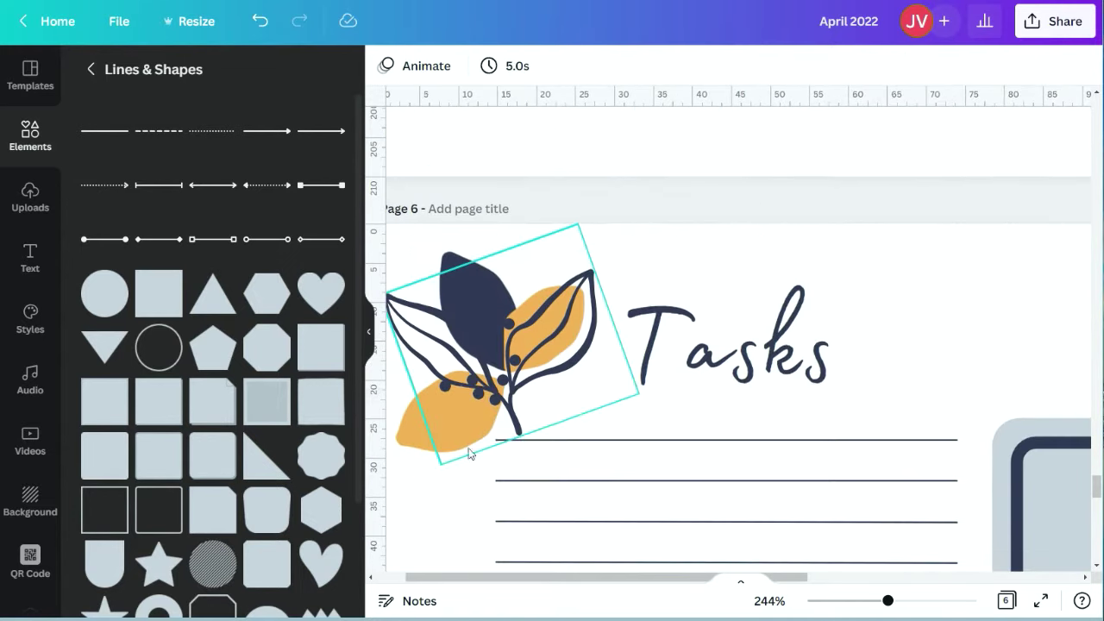
{"action": "left_click", "coordinate": [480, 395]}
{"action": "left_click_drag", "start_coordinate": [492, 430], "coordinate": [490, 436]}
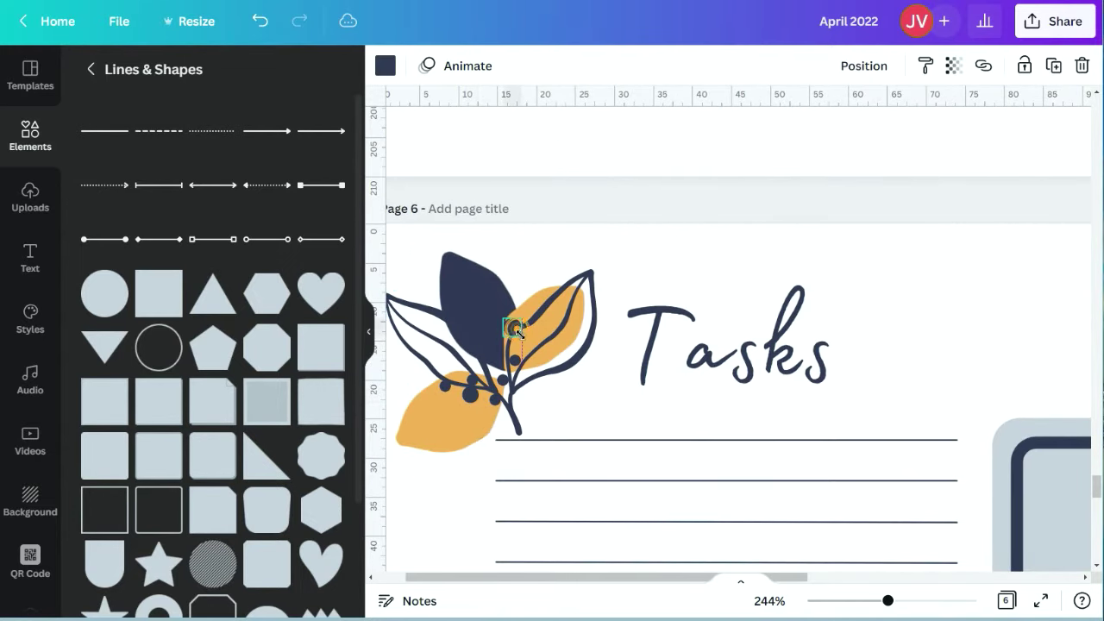
{"action": "left_click_drag", "start_coordinate": [517, 332], "coordinate": [518, 333]}
{"action": "left_click", "coordinate": [638, 274]}
- Fill the first Goals box with a pale cream custom color, #FFE6C3
{"action": "left_click", "coordinate": [772, 601]}
{"action": "left_click", "coordinate": [763, 417]}
{"action": "scroll", "coordinate": [966, 390], "scroll_direction": "down", "scroll_amount": 2}
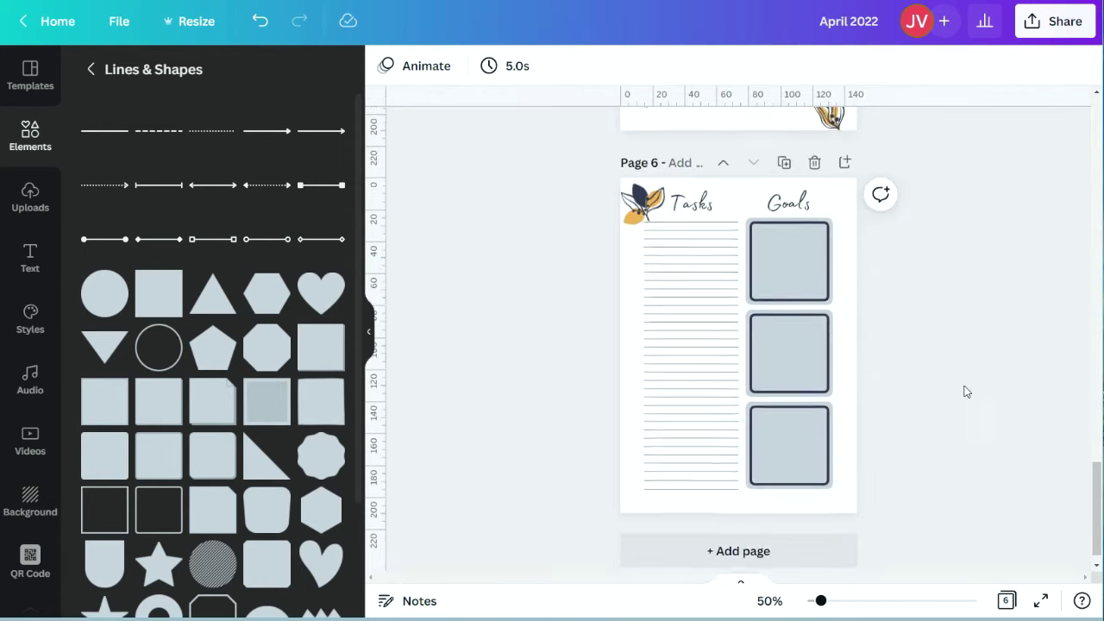
{"action": "left_click", "coordinate": [831, 215]}
{"action": "left_click", "coordinate": [386, 67]}
{"action": "left_click", "coordinate": [281, 158]}
{"action": "left_click", "coordinate": [98, 153]}
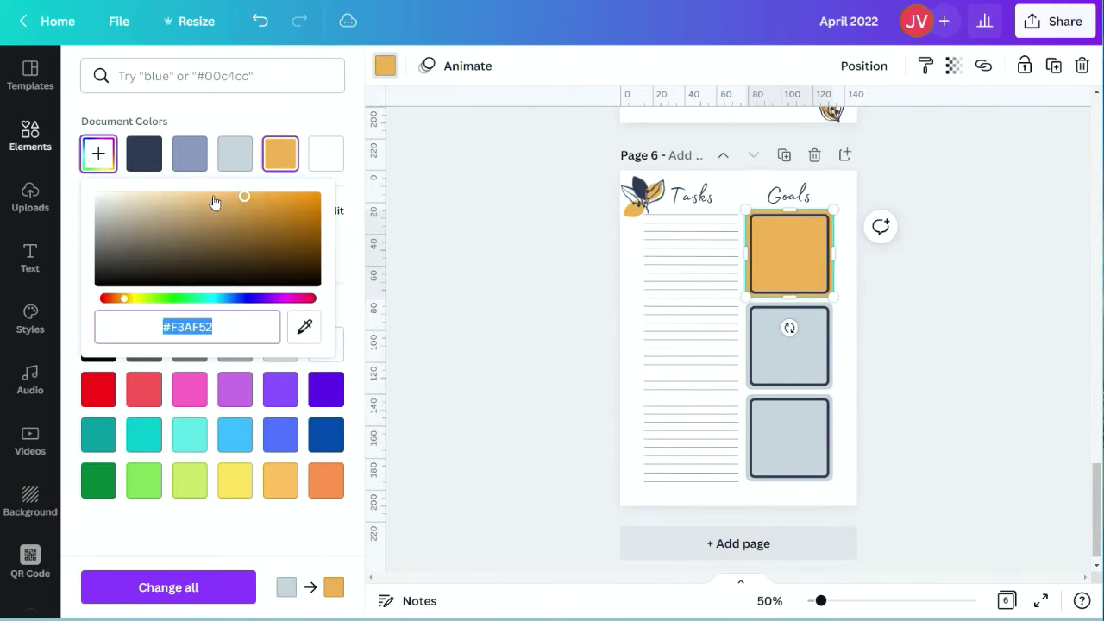
{"action": "left_click_drag", "start_coordinate": [215, 201], "coordinate": [172, 197]}
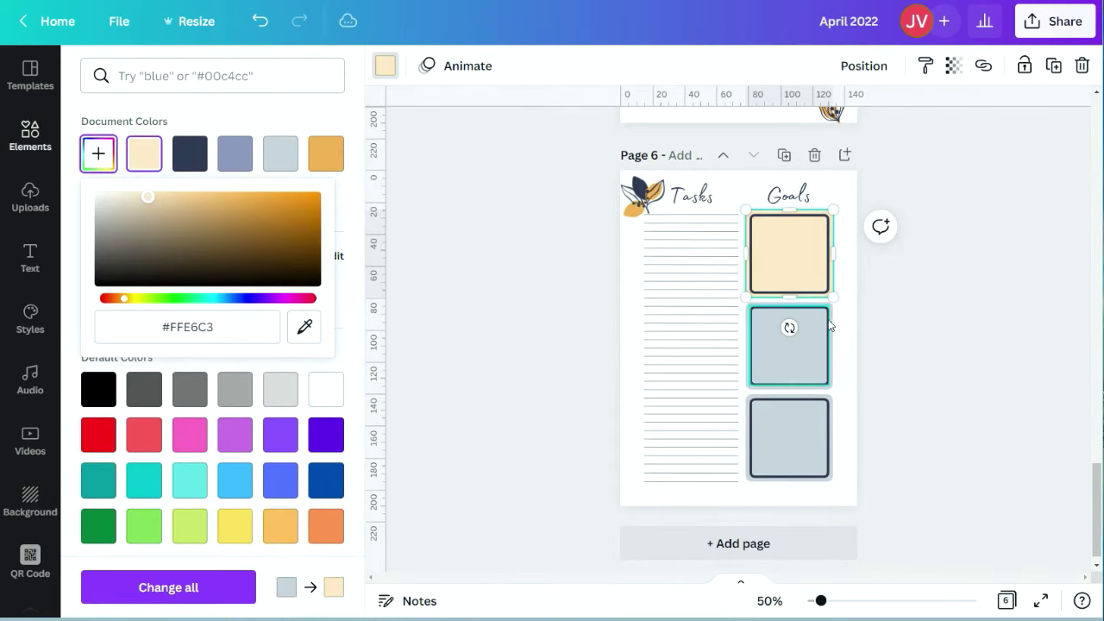
- Fill the second and third Goals boxes with the same pale cream as the first
{"action": "left_click", "coordinate": [831, 326]}
{"action": "left_click", "coordinate": [147, 150]}
{"action": "left_click", "coordinate": [828, 445]}
{"action": "left_click", "coordinate": [845, 449]}
{"action": "left_click", "coordinate": [831, 444]}
{"action": "left_click", "coordinate": [385, 66]}
{"action": "left_click", "coordinate": [332, 156]}
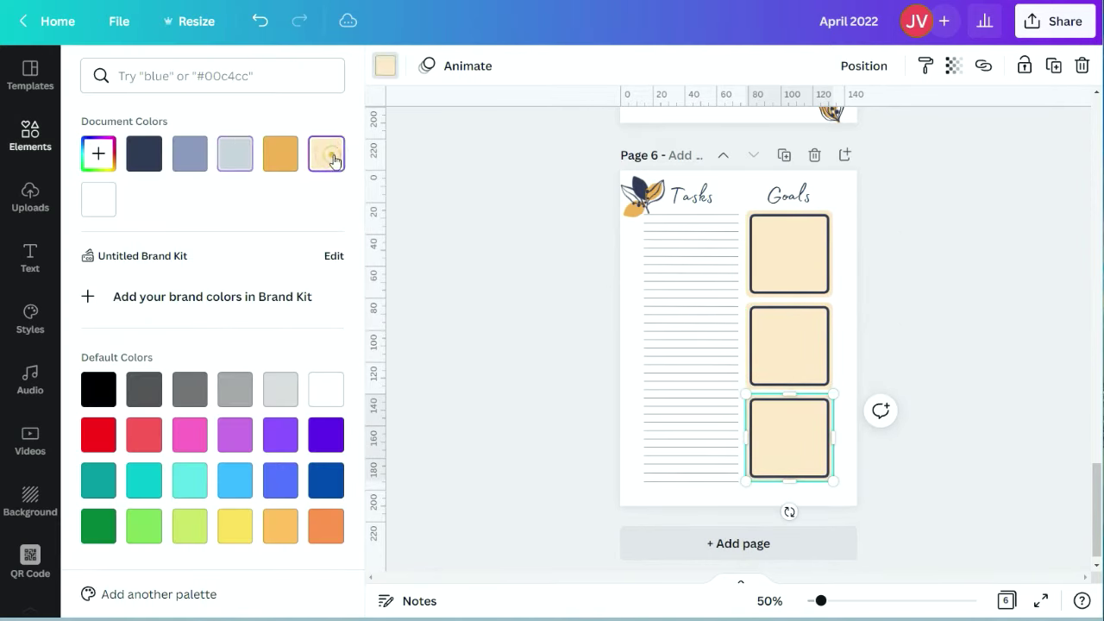
- Recolor the outlines of the Goals boxes, trying light blue-gray and settling on the document's periwinkle blue
{"action": "left_click", "coordinate": [828, 260]}
{"action": "left_click", "coordinate": [236, 159]}
{"action": "left_click", "coordinate": [972, 328]}
{"action": "left_click", "coordinate": [829, 352]}
{"action": "left_click", "coordinate": [385, 66]}
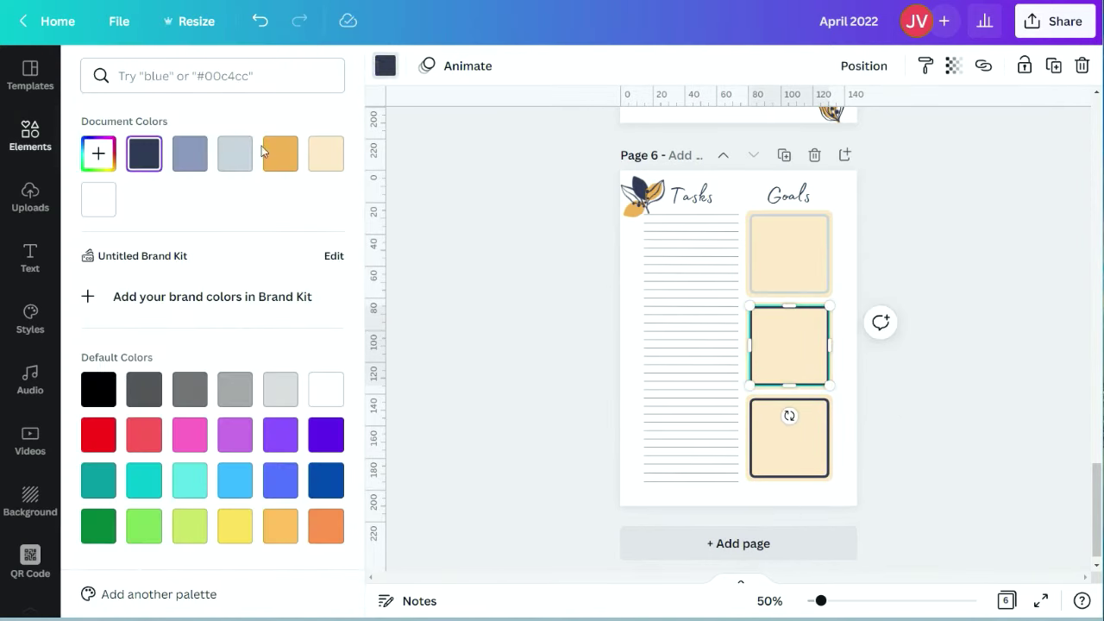
{"action": "left_click", "coordinate": [189, 154]}
{"action": "left_click", "coordinate": [235, 153]}
{"action": "left_click", "coordinate": [1040, 264]}
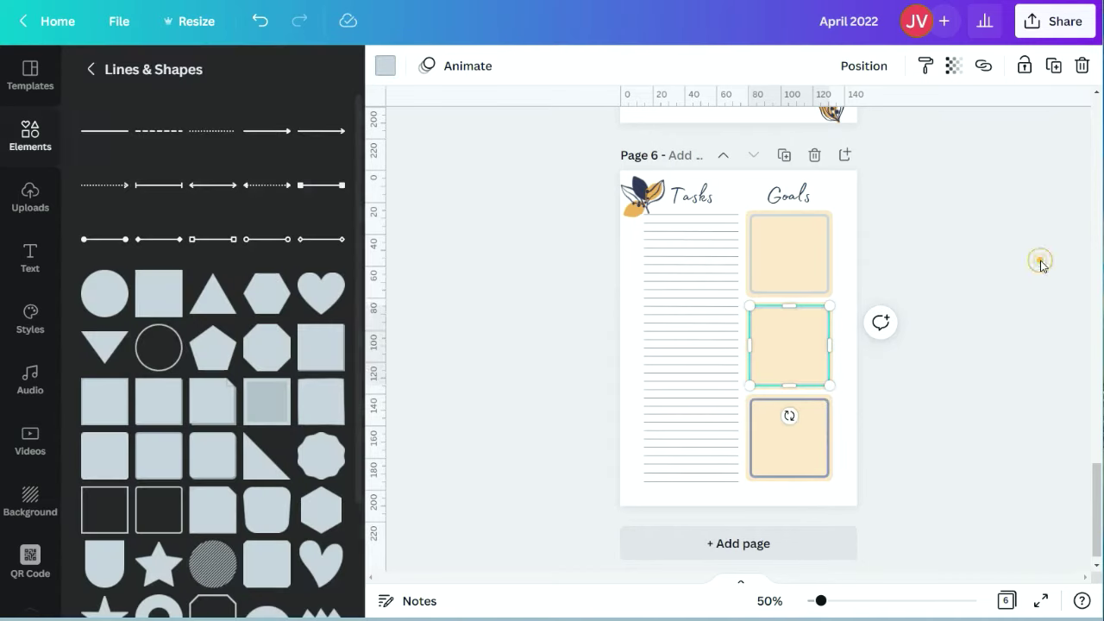
{"action": "left_click", "coordinate": [789, 363]}
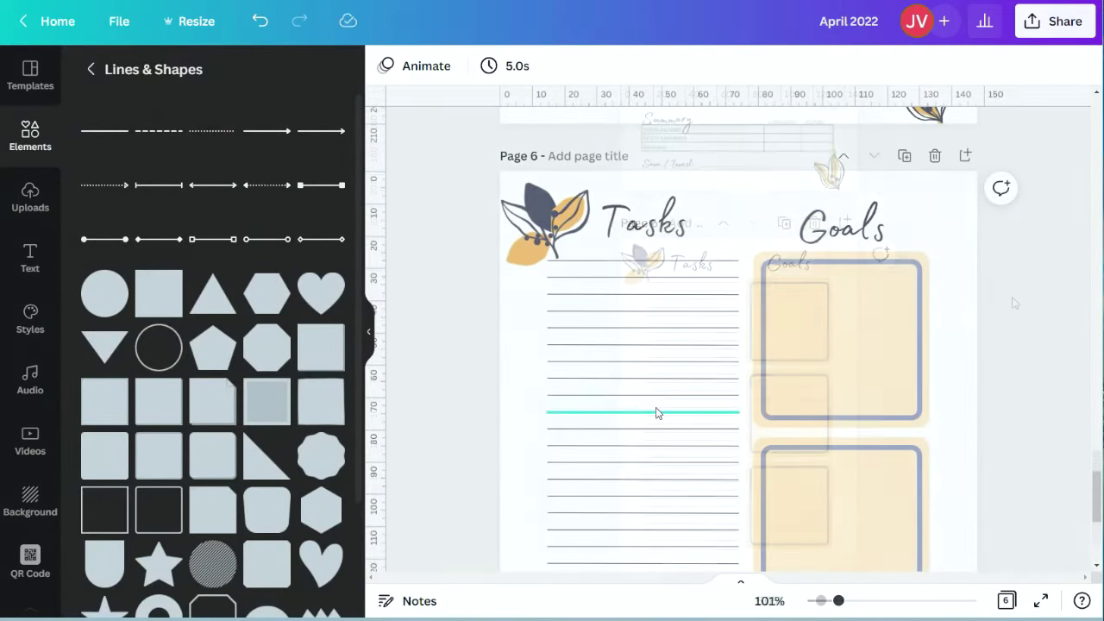
- Add a small outlined square as a checkbox on the first Tasks line and color it the document's periwinkle blue
{"action": "left_click", "coordinate": [159, 510]}
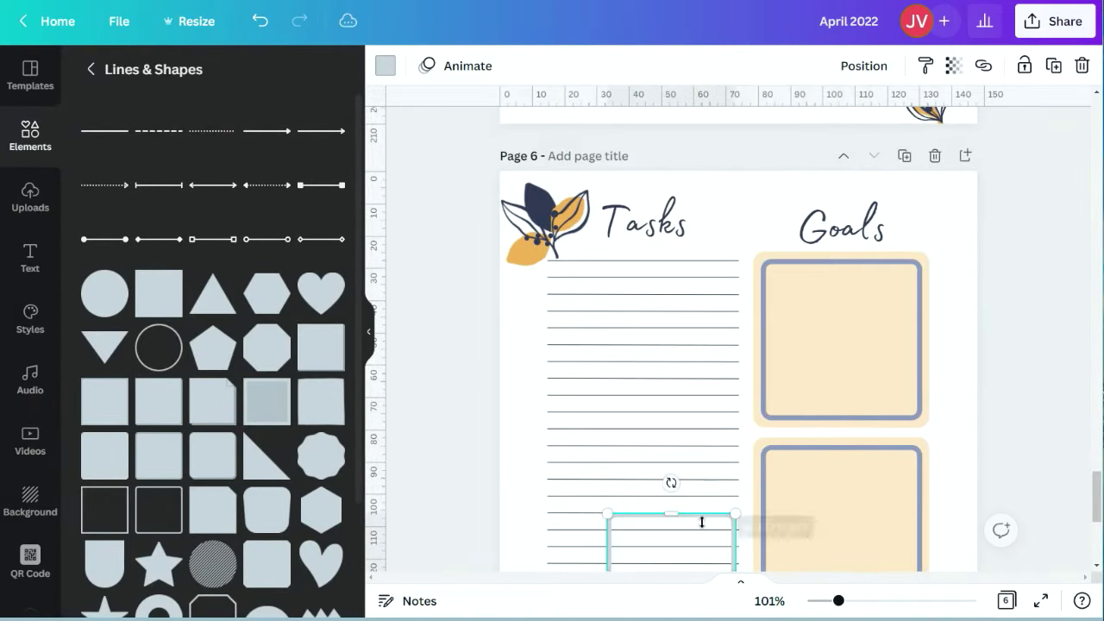
{"action": "left_click_drag", "start_coordinate": [706, 522], "coordinate": [663, 304]}
{"action": "left_click_drag", "start_coordinate": [678, 412], "coordinate": [577, 301]}
{"action": "left_click_drag", "start_coordinate": [842, 602], "coordinate": [873, 602]}
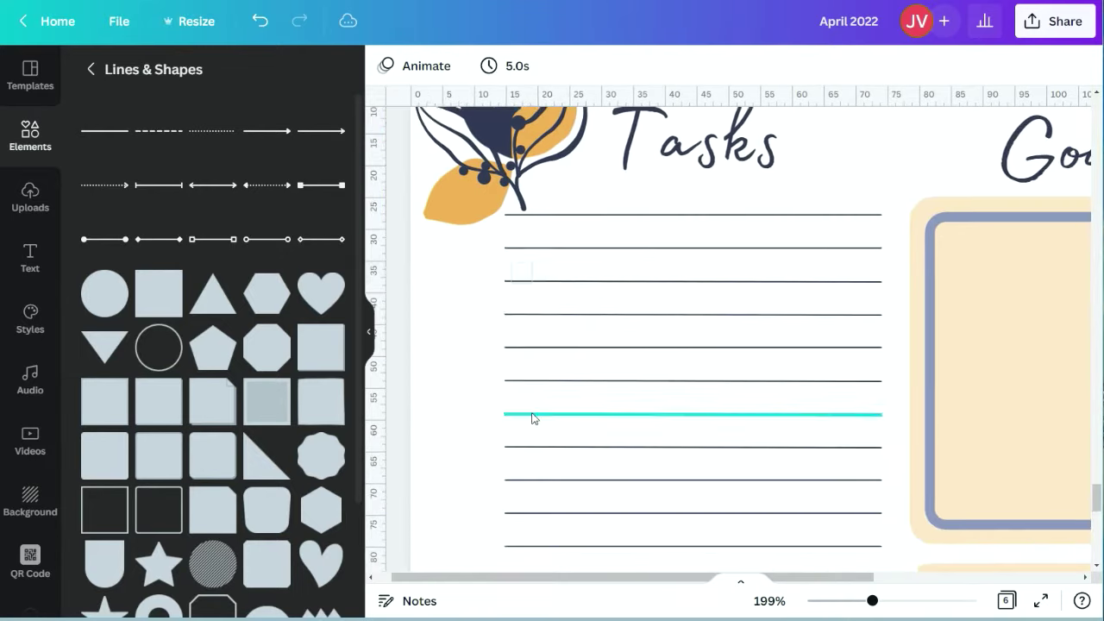
{"action": "scroll", "coordinate": [532, 419], "scroll_direction": "up", "scroll_amount": 1}
{"action": "left_click_drag", "start_coordinate": [522, 339], "coordinate": [522, 266]}
{"action": "left_click", "coordinate": [385, 66]}
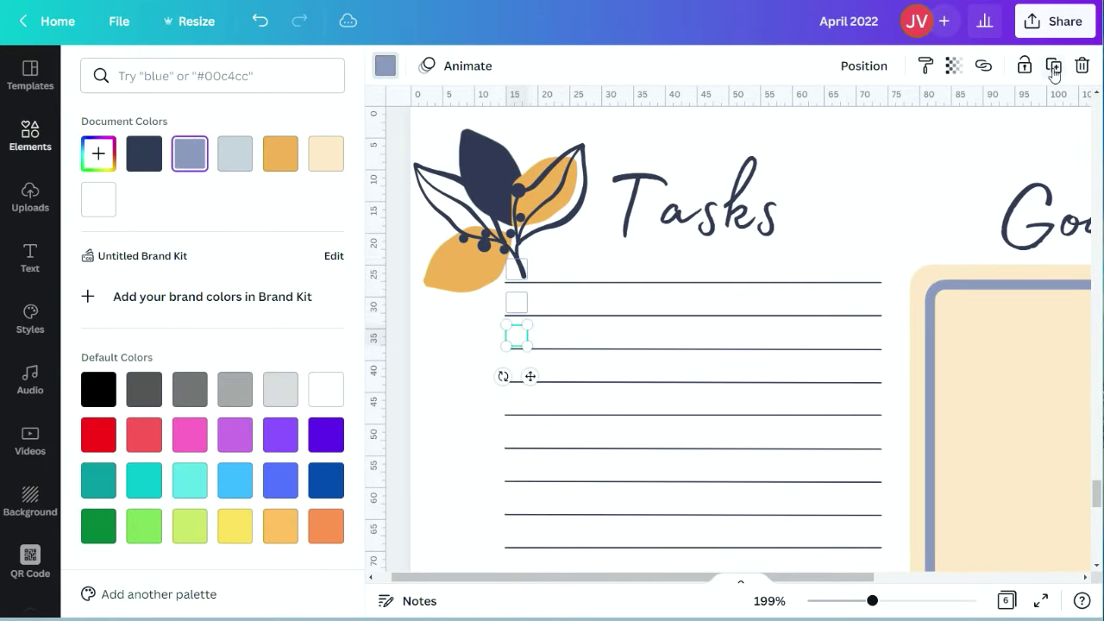
- Duplicate the periwinkle checkbox down the Tasks list so that every line has one, aligned at its start
{"action": "scroll", "coordinate": [802, 276], "scroll_direction": "down", "scroll_amount": 3}
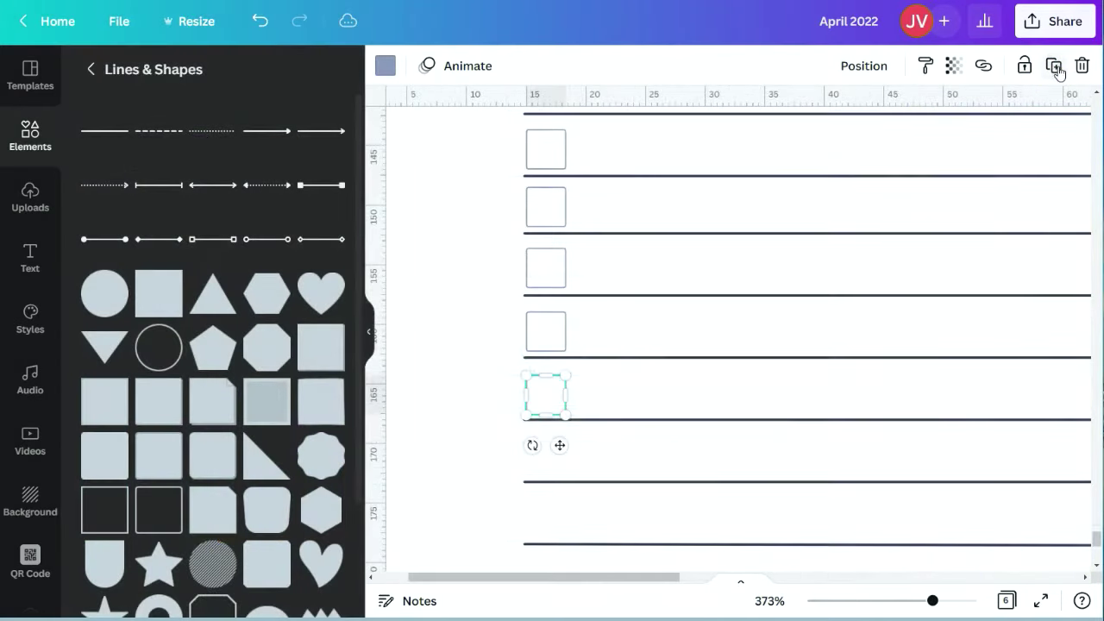
{"action": "scroll", "coordinate": [974, 99], "scroll_direction": "down", "scroll_amount": 2}
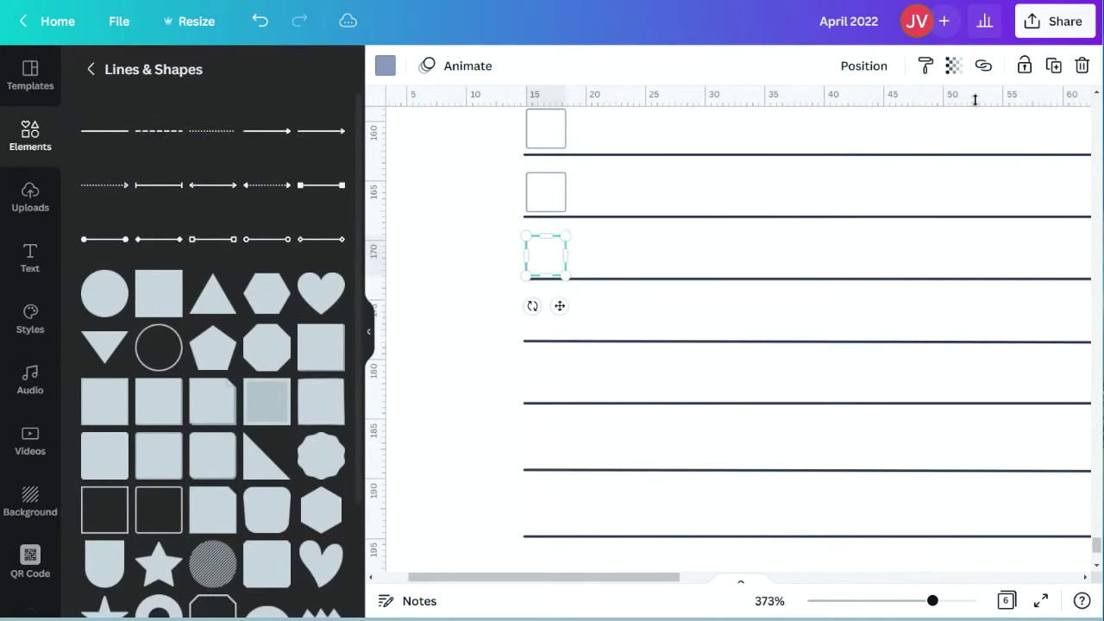
{"action": "left_click_drag", "start_coordinate": [558, 371], "coordinate": [559, 367]}
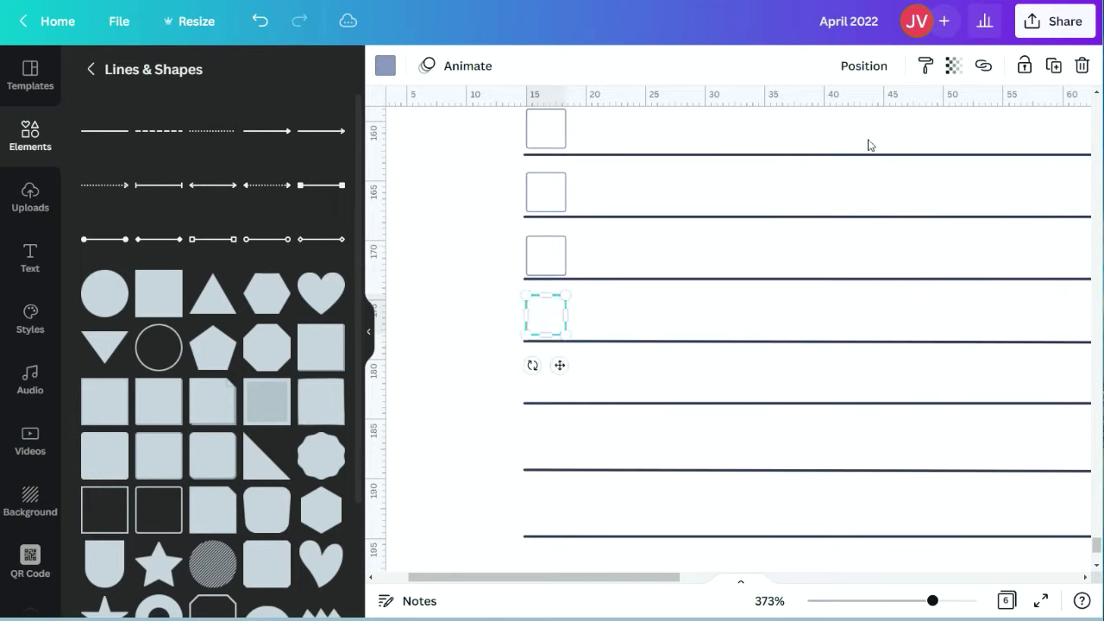
{"action": "left_click_drag", "start_coordinate": [558, 422], "coordinate": [556, 430]}
{"action": "left_click", "coordinate": [1055, 68]}
{"action": "scroll", "coordinate": [562, 267], "scroll_direction": "down", "scroll_amount": 3}
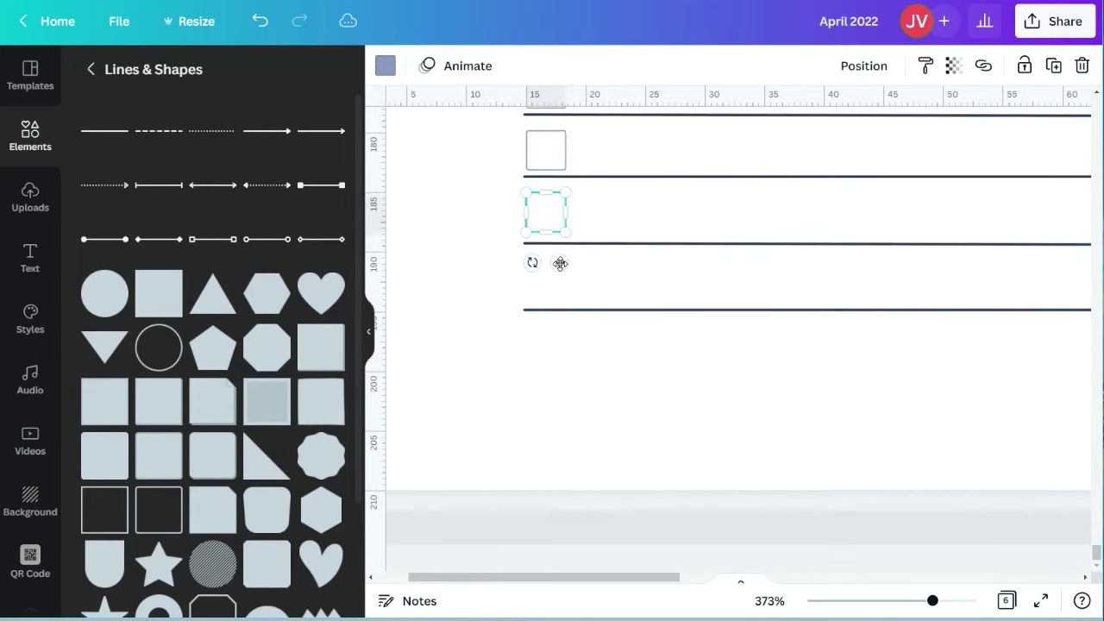
{"action": "left_click", "coordinate": [1054, 68]}
{"action": "left_click", "coordinate": [923, 379]}
- Recolor the outlines of all three Goals boxes with the document's golden orange
{"action": "left_click", "coordinate": [822, 601]}
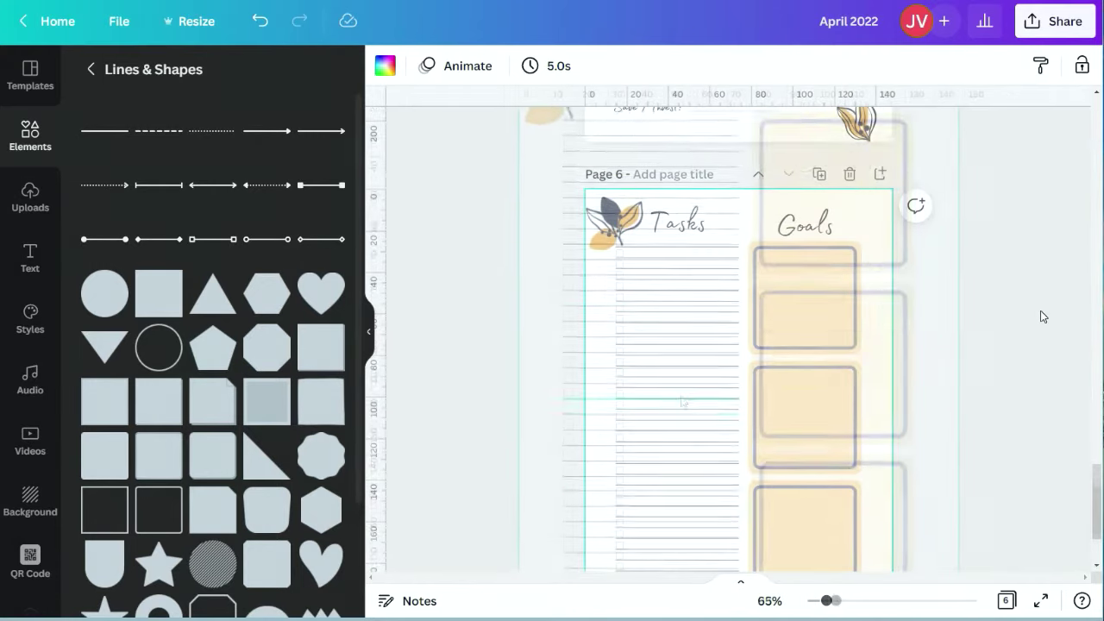
{"action": "left_click", "coordinate": [843, 275]}
{"action": "left_click", "coordinate": [388, 69]}
{"action": "left_click", "coordinate": [242, 160]}
{"action": "left_click", "coordinate": [820, 414]}
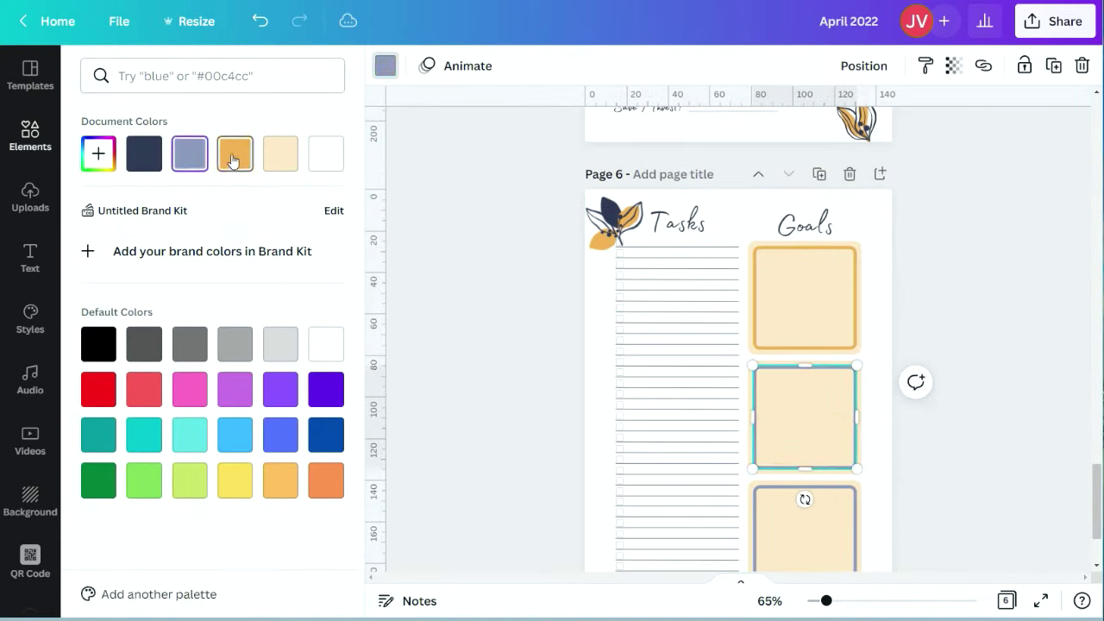
{"action": "left_click", "coordinate": [235, 161]}
{"action": "left_click", "coordinate": [820, 526]}
{"action": "left_click", "coordinate": [236, 161]}
{"action": "left_click", "coordinate": [935, 337]}
- Review the finished Tasks and Goals page and compare all planner pages in the grid overview
{"action": "scroll", "coordinate": [937, 337], "scroll_direction": "down", "scroll_amount": 2}
{"action": "scroll", "coordinate": [937, 336], "scroll_direction": "up", "scroll_amount": 1}
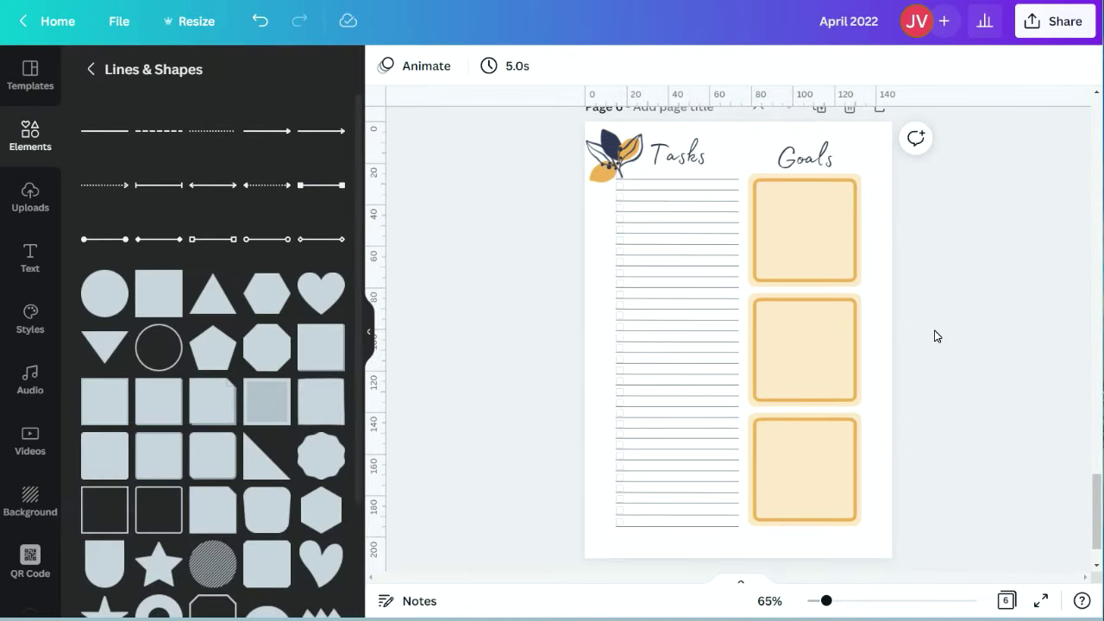
{"action": "scroll", "coordinate": [938, 337], "scroll_direction": "up", "scroll_amount": 1}
{"action": "scroll", "coordinate": [938, 337], "scroll_direction": "down", "scroll_amount": 2}
{"action": "left_click", "coordinate": [1005, 601]}
{"action": "scroll", "coordinate": [865, 493], "scroll_direction": "up", "scroll_amount": 2}
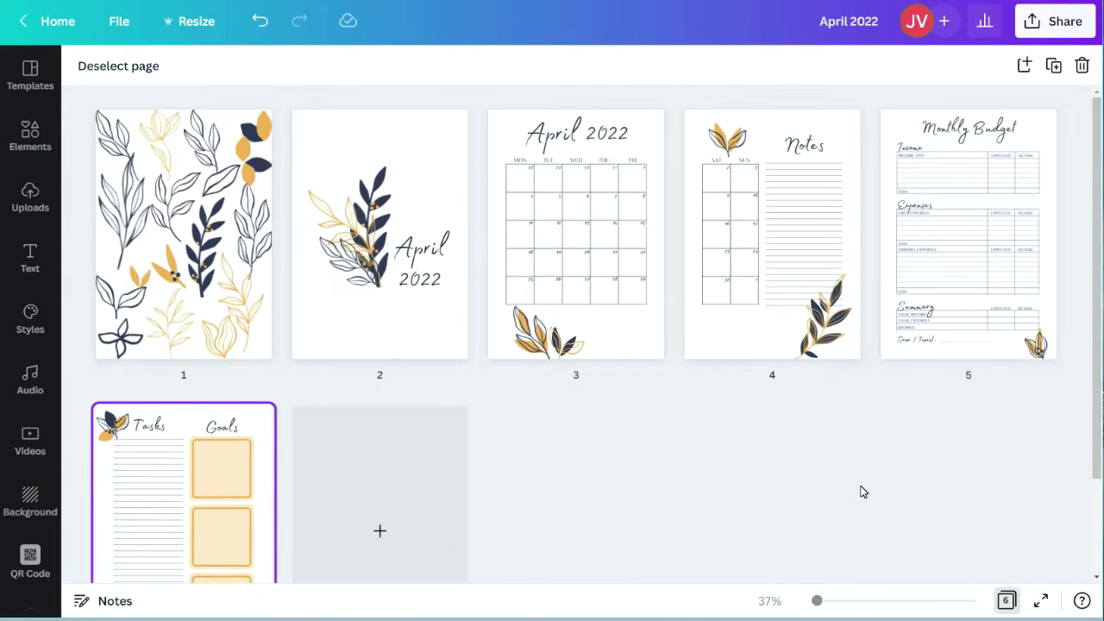
{"action": "scroll", "coordinate": [874, 429], "scroll_direction": "down", "scroll_amount": 2}
{"action": "left_click", "coordinate": [1006, 600]}
{"action": "scroll", "coordinate": [963, 432], "scroll_direction": "down", "scroll_amount": 3}
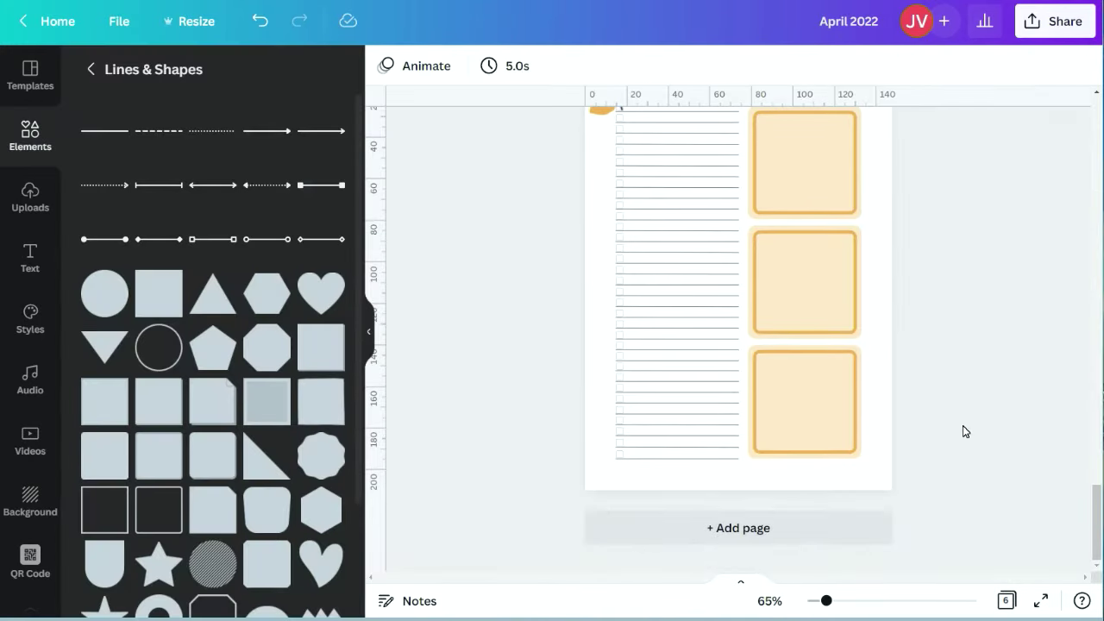
- Add a blank page 7 and duplicate the Tasks heading on page 6 for reuse
{"action": "left_click", "coordinate": [765, 530]}
{"action": "scroll", "coordinate": [920, 362], "scroll_direction": "up", "scroll_amount": 4}
{"action": "left_click", "coordinate": [680, 283]}
{"action": "left_click", "coordinate": [940, 66]}
{"action": "left_click", "coordinate": [906, 106]}
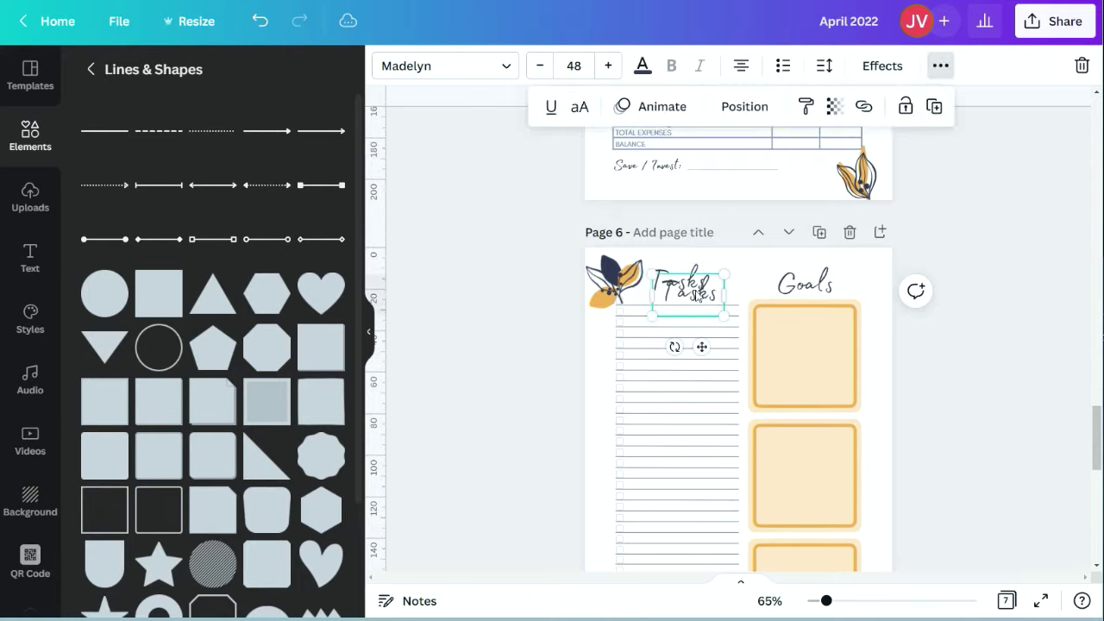
{"action": "left_click_drag", "start_coordinate": [697, 285], "coordinate": [698, 297]}
- Place the copied heading on page 7, change its text to "Weekly Planning" and fit it on one line near the upper right
{"action": "scroll", "coordinate": [698, 293], "scroll_direction": "down", "scroll_amount": 6}
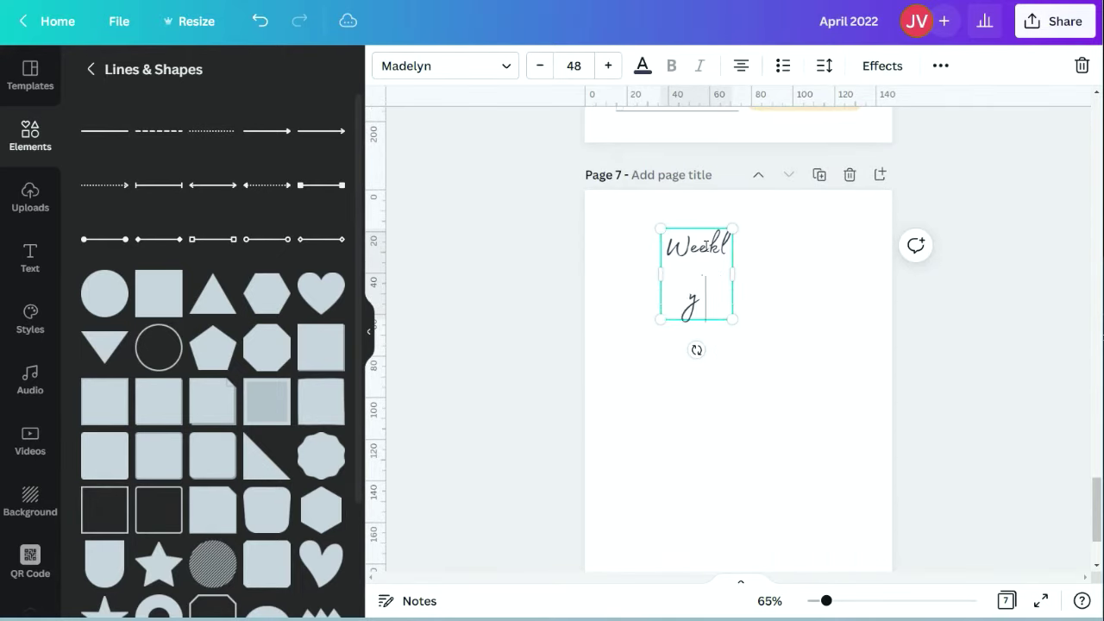
{"action": "left_click_drag", "start_coordinate": [731, 323], "coordinate": [836, 299]}
{"action": "left_click", "coordinate": [815, 297]}
{"action": "left_click_drag", "start_coordinate": [735, 252], "coordinate": [765, 229]}
{"action": "left_click", "coordinate": [1001, 320]}
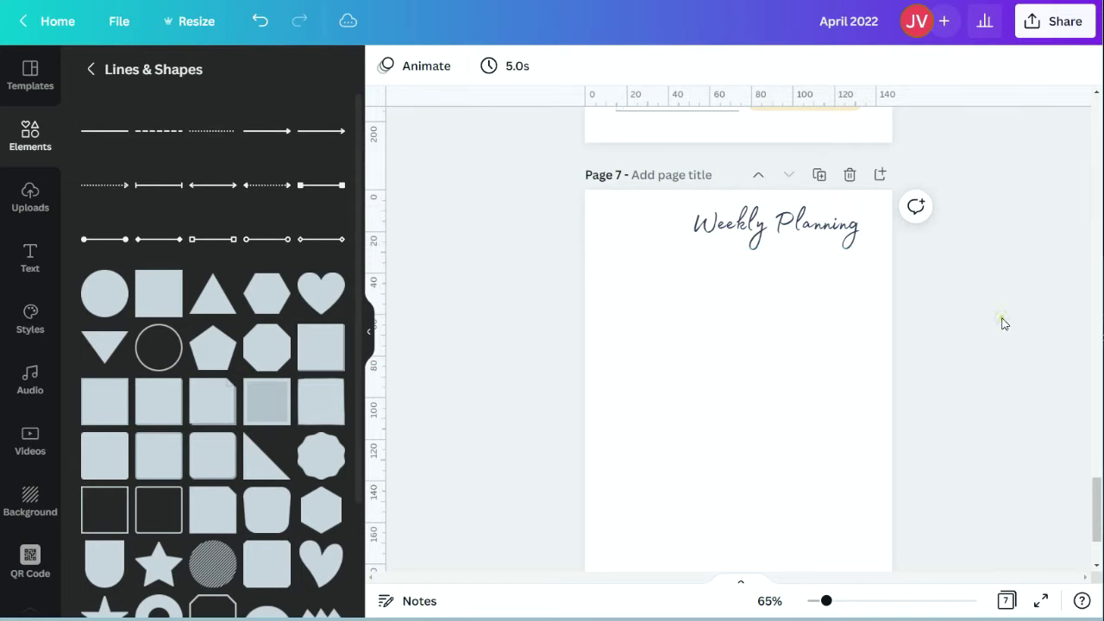
- Duplicate the SUN label from page 4, bring it to page 7 and change its text to "PRIORITIES"
{"action": "scroll", "coordinate": [739, 295], "scroll_direction": "up", "scroll_amount": 17}
{"action": "left_click", "coordinate": [689, 250]}
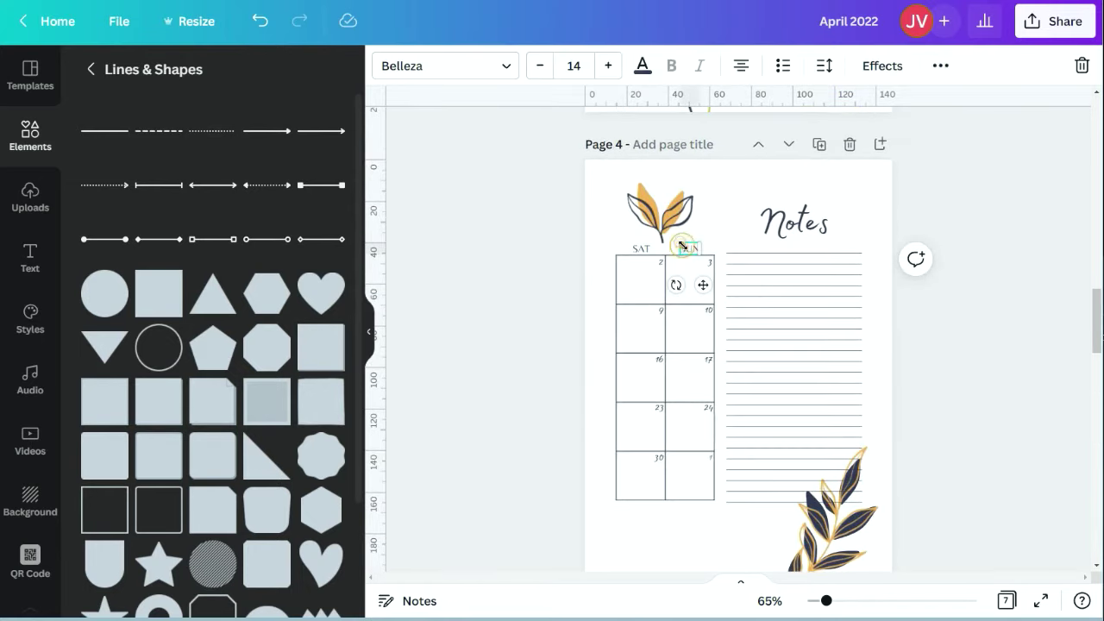
{"action": "left_click", "coordinate": [940, 66]}
{"action": "left_click", "coordinate": [935, 107]}
{"action": "scroll", "coordinate": [730, 311], "scroll_direction": "down", "scroll_amount": 15}
{"action": "left_click_drag", "start_coordinate": [714, 296], "coordinate": [666, 374]}
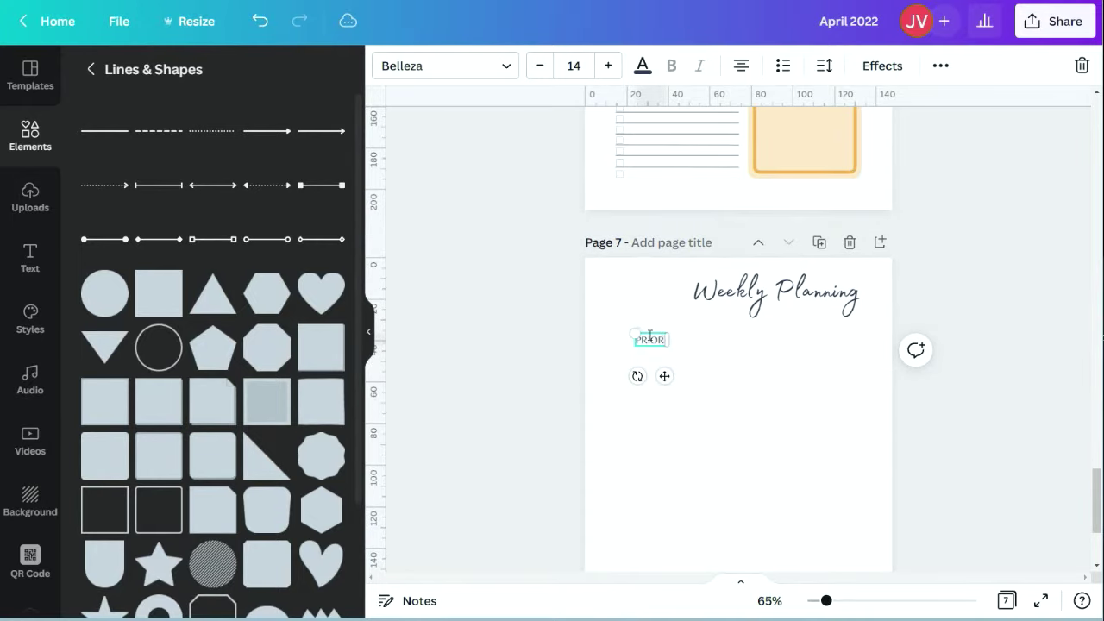
- Duplicate the PRIORITIES label, change the copy to "TO DO" and place it lower on the page
{"action": "left_click", "coordinate": [940, 66]}
{"action": "left_click", "coordinate": [934, 106]}
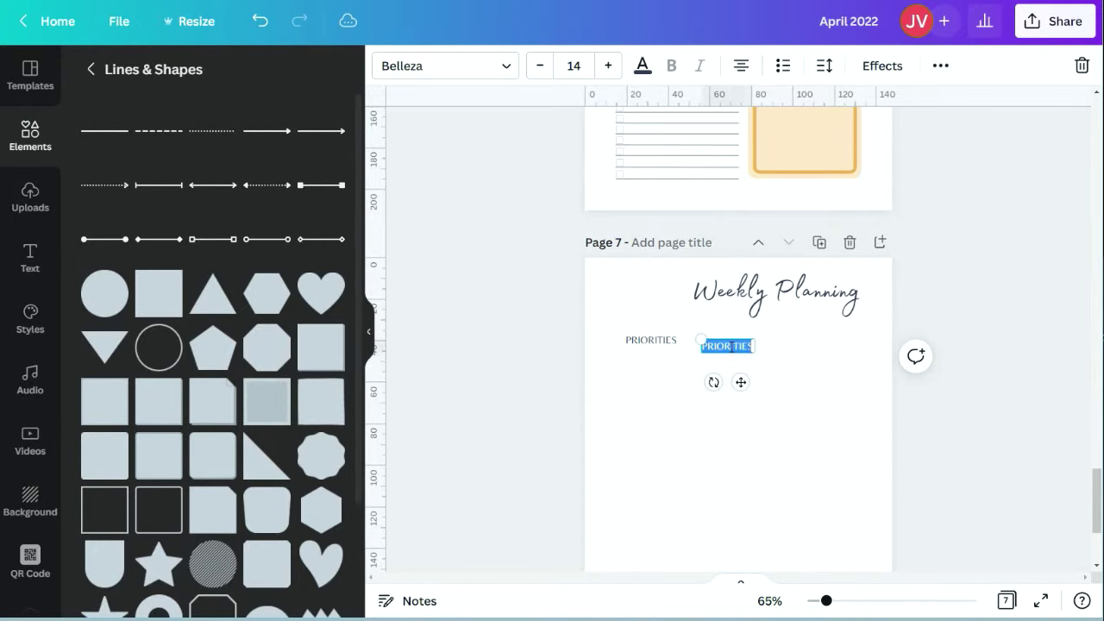
{"action": "left_click_drag", "start_coordinate": [741, 382], "coordinate": [665, 513]}
{"action": "scroll", "coordinate": [737, 401], "scroll_direction": "down", "scroll_amount": 1}
- Change the table labels on the Monthly Budget page to the Belleza font
{"action": "scroll", "coordinate": [739, 400], "scroll_direction": "up", "scroll_amount": 11}
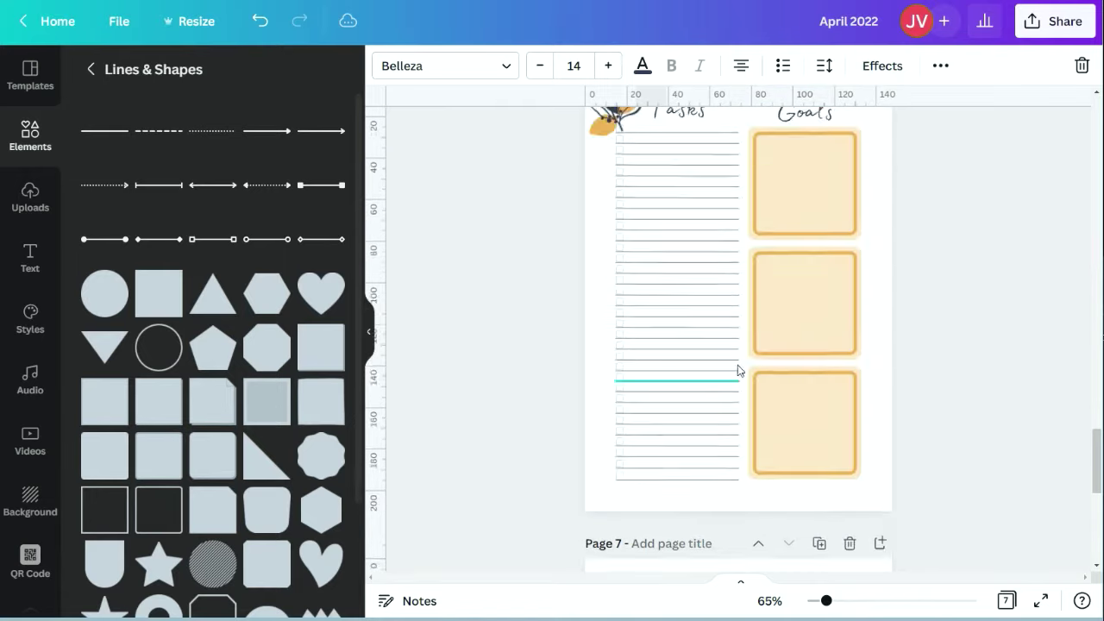
{"action": "left_click_drag", "start_coordinate": [826, 600], "coordinate": [854, 601]}
{"action": "scroll", "coordinate": [733, 345], "scroll_direction": "up", "scroll_amount": 3}
{"action": "left_click", "coordinate": [519, 289]}
{"action": "left_click", "coordinate": [445, 66]}
{"action": "left_click", "coordinate": [130, 118]}
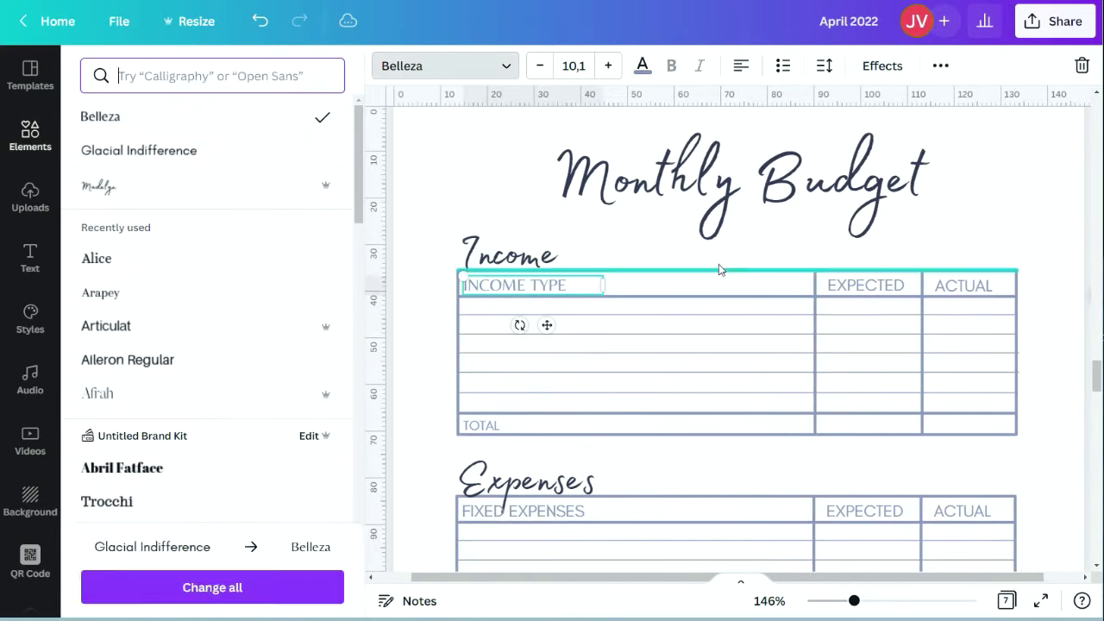
{"action": "left_click", "coordinate": [865, 286]}
{"action": "left_click", "coordinate": [152, 119]}
{"action": "scroll", "coordinate": [968, 377], "scroll_direction": "down", "scroll_amount": 5}
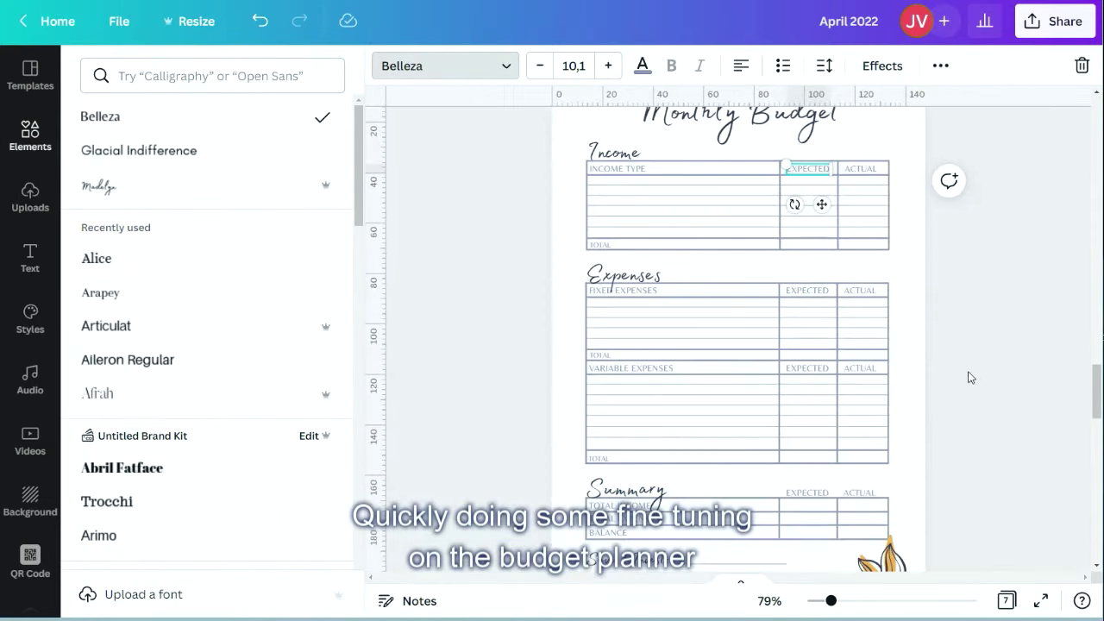
- Raise the Income, Expenses and Summary headings slightly for more space above their budget tables
{"action": "scroll", "coordinate": [975, 371], "scroll_direction": "down", "scroll_amount": 3}
{"action": "scroll", "coordinate": [975, 368], "scroll_direction": "up", "scroll_amount": 4}
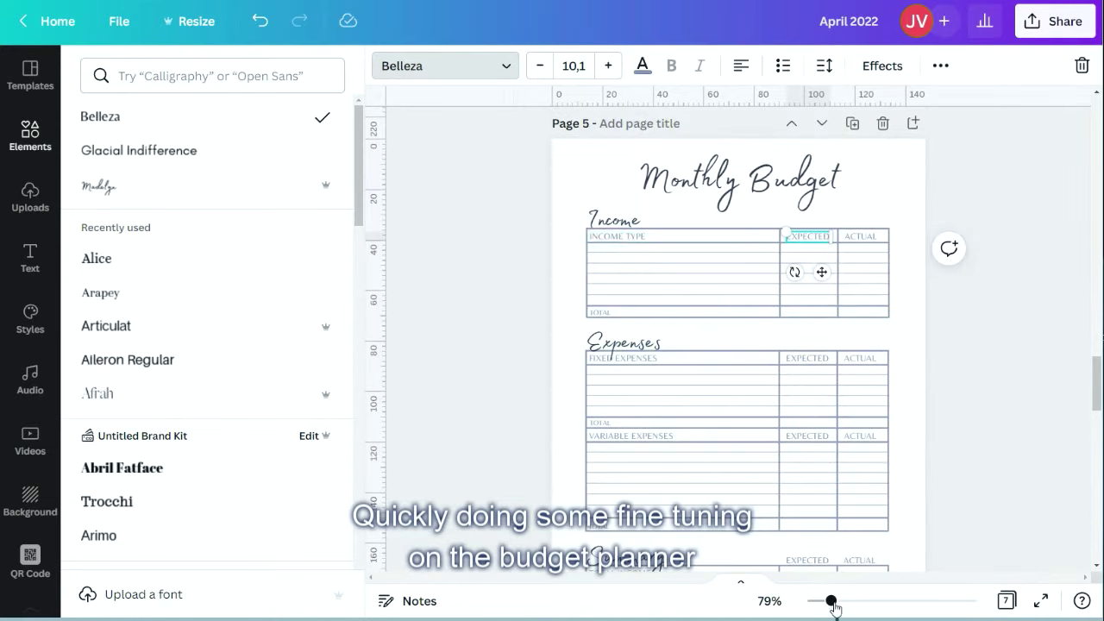
{"action": "left_click_drag", "start_coordinate": [833, 607], "coordinate": [859, 600]}
{"action": "left_click", "coordinate": [479, 233]}
{"action": "left_click", "coordinate": [475, 488]}
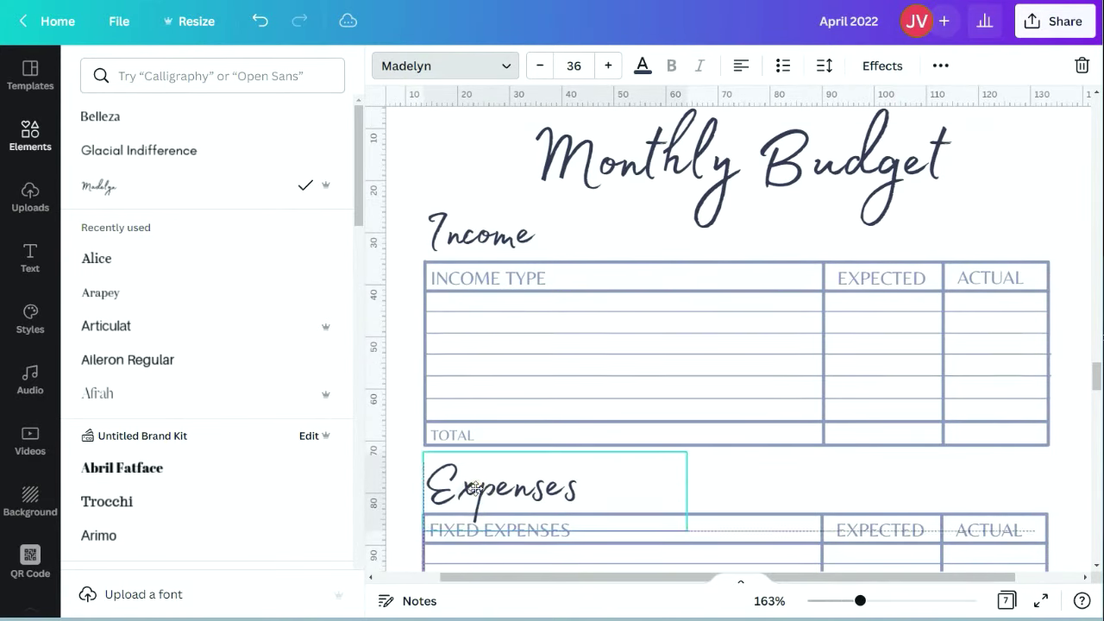
{"action": "scroll", "coordinate": [476, 488], "scroll_direction": "down", "scroll_amount": 5}
{"action": "left_click", "coordinate": [479, 469]}
{"action": "scroll", "coordinate": [570, 406], "scroll_direction": "down", "scroll_amount": 4}
{"action": "left_click", "coordinate": [769, 601]}
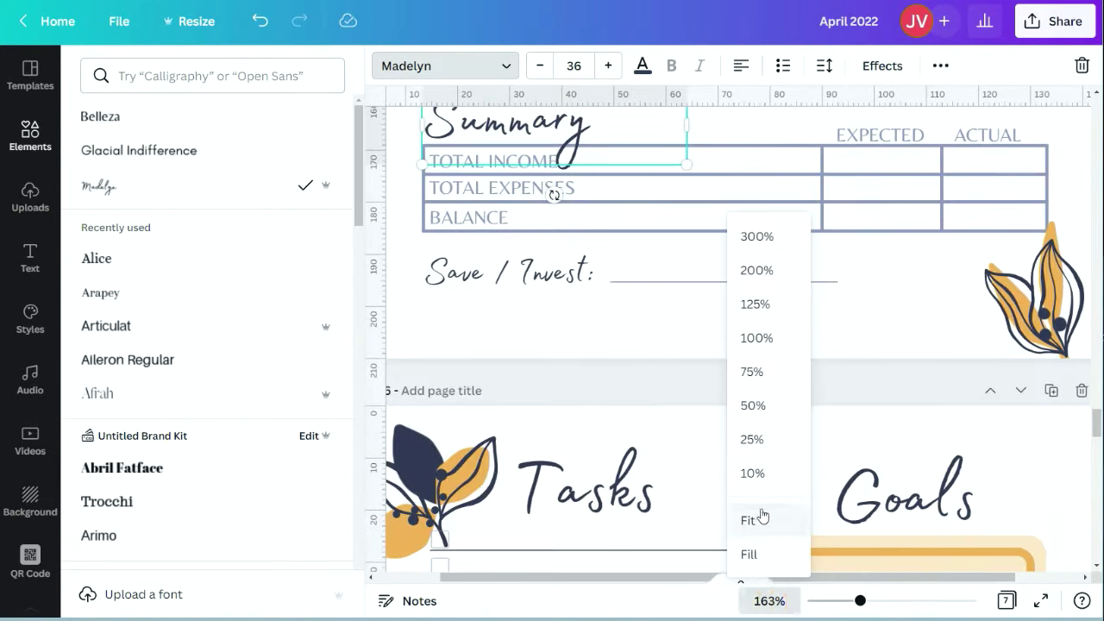
{"action": "left_click", "coordinate": [748, 520]}
{"action": "left_click", "coordinate": [929, 397]}
- Add a rounded rectangle on the Weekly Planning page and shape it into a bar about 56 mm wide directly beneath PRIORITIES
{"action": "scroll", "coordinate": [929, 396], "scroll_direction": "down", "scroll_amount": 10}
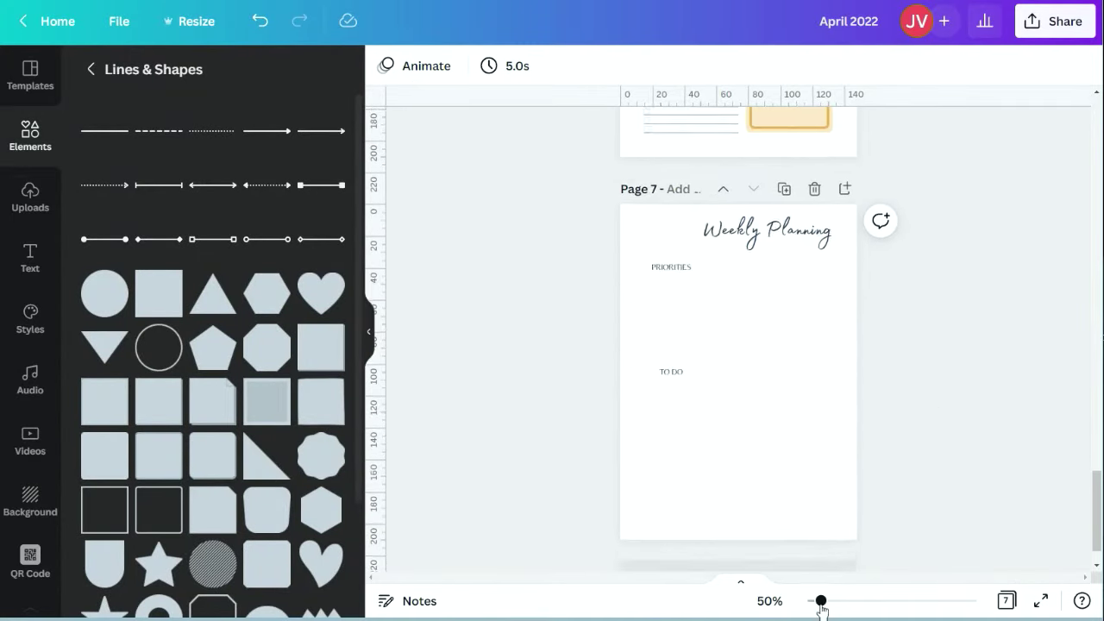
{"action": "left_click_drag", "start_coordinate": [821, 602], "coordinate": [841, 601]}
{"action": "scroll", "coordinate": [680, 419], "scroll_direction": "up", "scroll_amount": 1}
{"action": "left_click", "coordinate": [108, 454]}
{"action": "left_click_drag", "start_coordinate": [769, 462], "coordinate": [754, 367]}
{"action": "left_click_drag", "start_coordinate": [724, 565], "coordinate": [726, 378]}
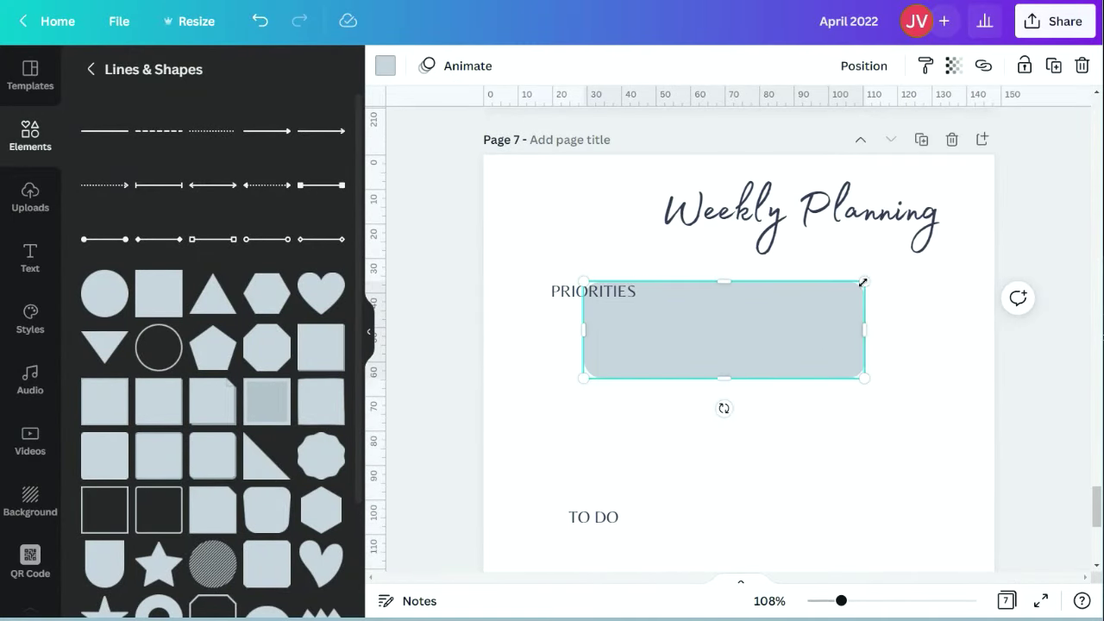
{"action": "left_click_drag", "start_coordinate": [862, 282], "coordinate": [766, 317]}
{"action": "left_click_drag", "start_coordinate": [705, 352], "coordinate": [745, 324]}
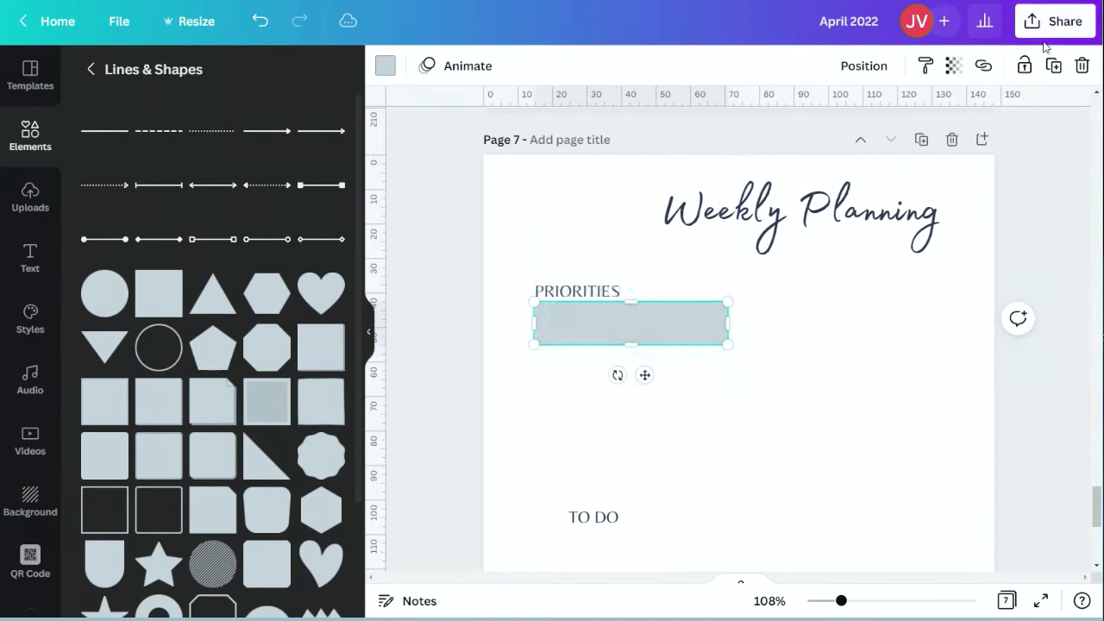
- Duplicate the bar to stack three evenly spaced bars under PRIORITIES, and align the TO DO label just below them
{"action": "left_click", "coordinate": [1054, 65]}
{"action": "left_click", "coordinate": [815, 394]}
{"action": "left_click", "coordinate": [770, 601]}
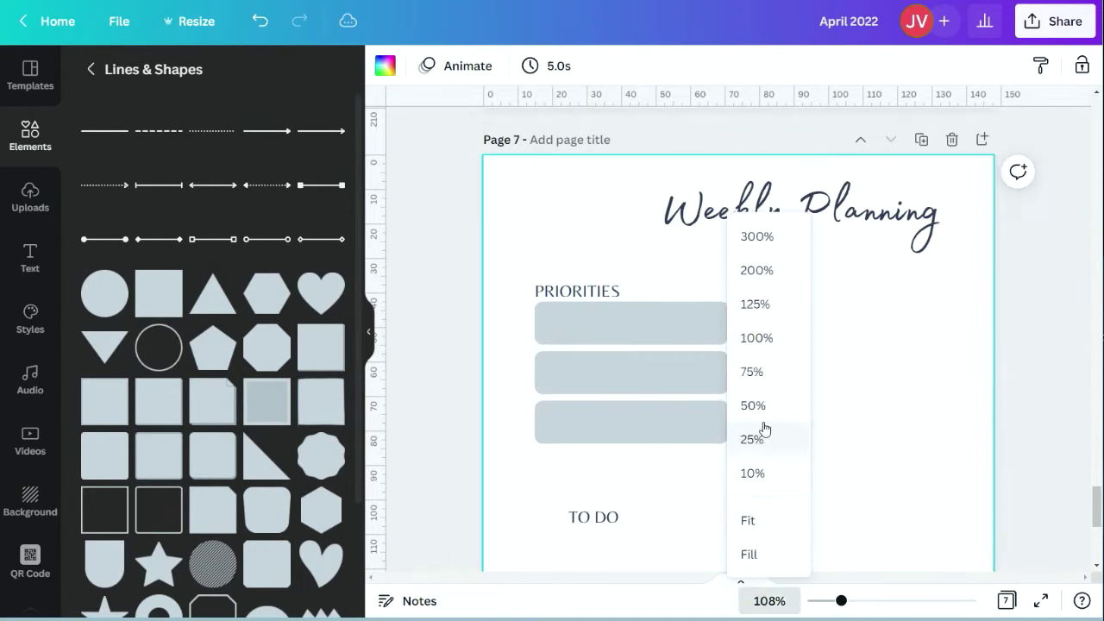
{"action": "left_click", "coordinate": [757, 337]}
{"action": "scroll", "coordinate": [892, 379], "scroll_direction": "down", "scroll_amount": 2}
{"action": "scroll", "coordinate": [893, 379], "scroll_direction": "up", "scroll_amount": 2}
{"action": "scroll", "coordinate": [871, 376], "scroll_direction": "down", "scroll_amount": 1}
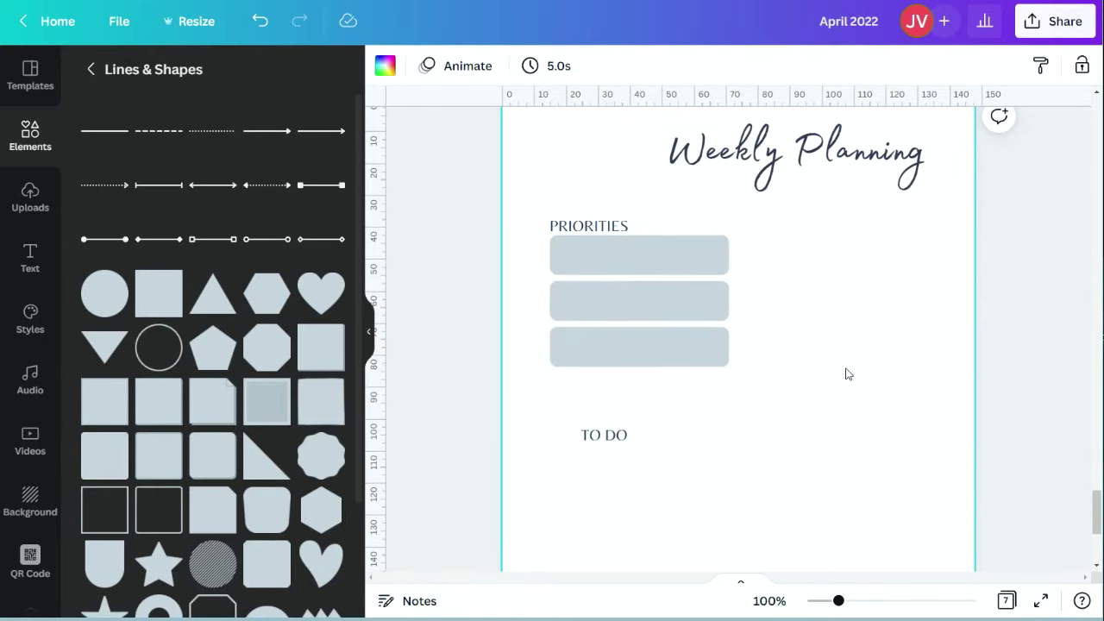
{"action": "left_click_drag", "start_coordinate": [608, 444], "coordinate": [573, 394]}
{"action": "left_click", "coordinate": [651, 433]}
- Copy a block of checkbox lines from the Tasks page and place it under TO DO on the Weekly Planning page
{"action": "scroll", "coordinate": [715, 449], "scroll_direction": "up", "scroll_amount": 5}
{"action": "left_click_drag", "start_coordinate": [625, 502], "coordinate": [543, 216]}
{"action": "left_click", "coordinate": [1053, 65]}
{"action": "left_click_drag", "start_coordinate": [664, 341], "coordinate": [648, 314]}
{"action": "scroll", "coordinate": [823, 331], "scroll_direction": "up", "scroll_amount": 3}
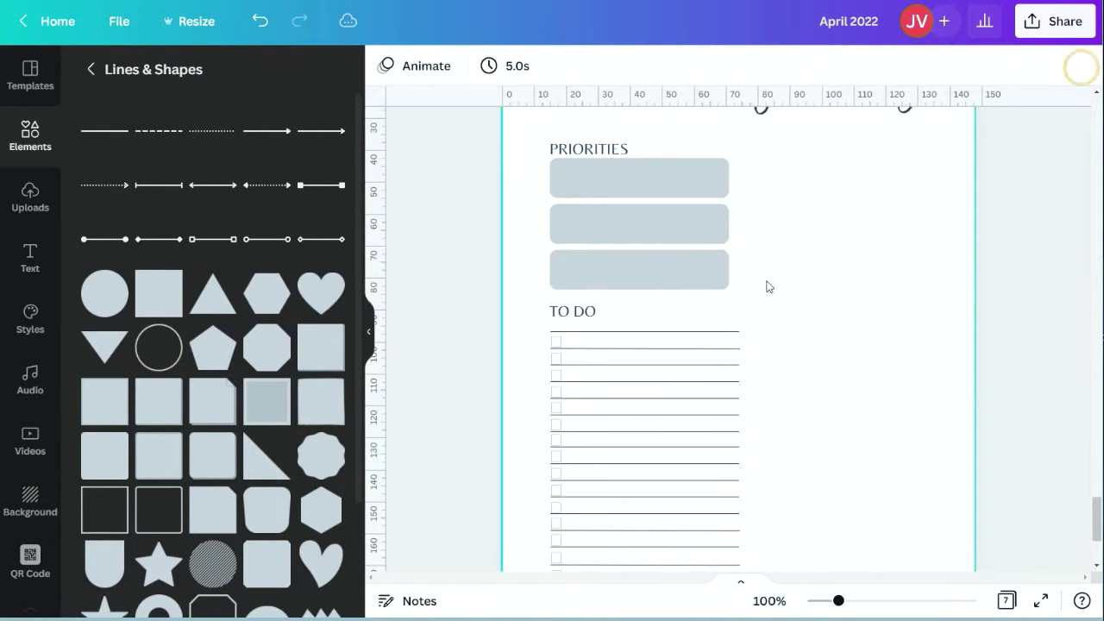
- Move the checkbox lines up so that they start directly beneath the TO DO label
{"action": "left_click", "coordinate": [583, 315]}
{"action": "left_click_drag", "start_coordinate": [519, 317], "coordinate": [739, 402]}
{"action": "scroll", "coordinate": [690, 389], "scroll_direction": "down", "scroll_amount": 3}
{"action": "scroll", "coordinate": [681, 397], "scroll_direction": "up", "scroll_amount": 3}
{"action": "left_click_drag", "start_coordinate": [635, 394], "coordinate": [589, 302]}
{"action": "left_click", "coordinate": [826, 374]}
- Extend the bottom of the to-do list with four copied checkbox lines, aligned and evenly spaced with the rows above
{"action": "scroll", "coordinate": [825, 374], "scroll_direction": "down", "scroll_amount": 3}
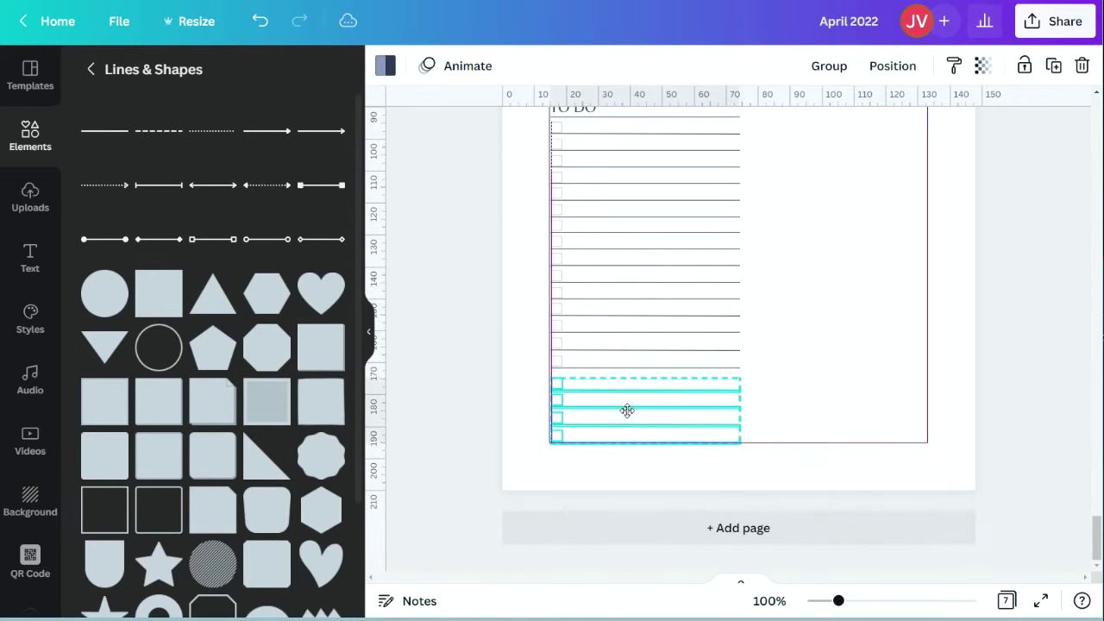
{"action": "left_click_drag", "start_coordinate": [838, 600], "coordinate": [880, 600]}
{"action": "left_click_drag", "start_coordinate": [700, 571], "coordinate": [608, 564]}
{"action": "scroll", "coordinate": [579, 316], "scroll_direction": "down", "scroll_amount": 3}
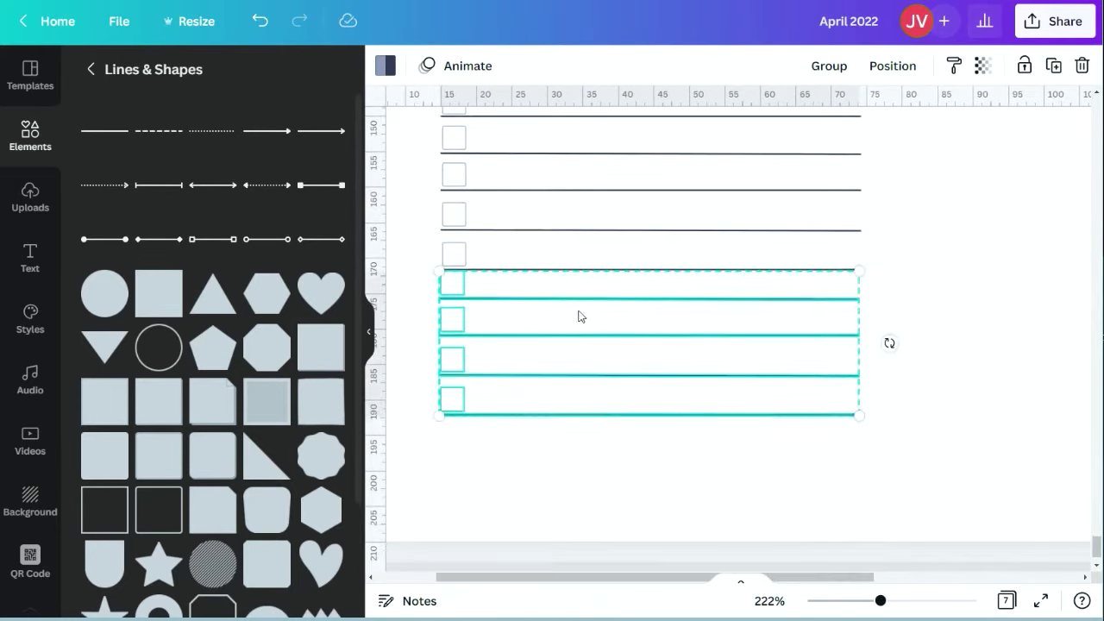
{"action": "left_click_drag", "start_coordinate": [580, 316], "coordinate": [582, 317]}
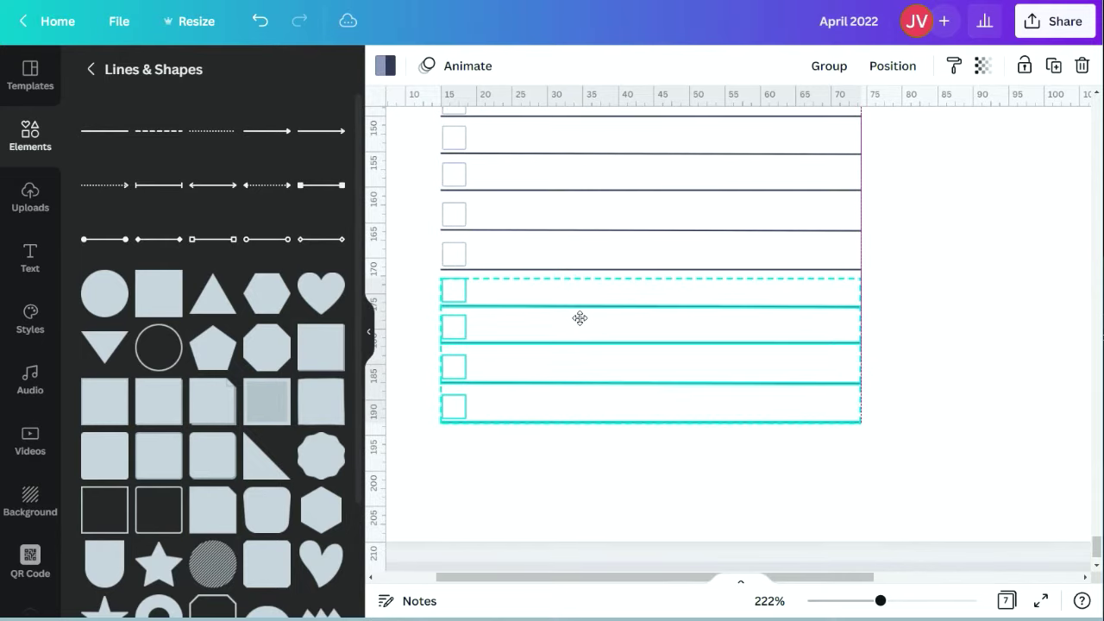
{"action": "left_click", "coordinate": [1027, 308]}
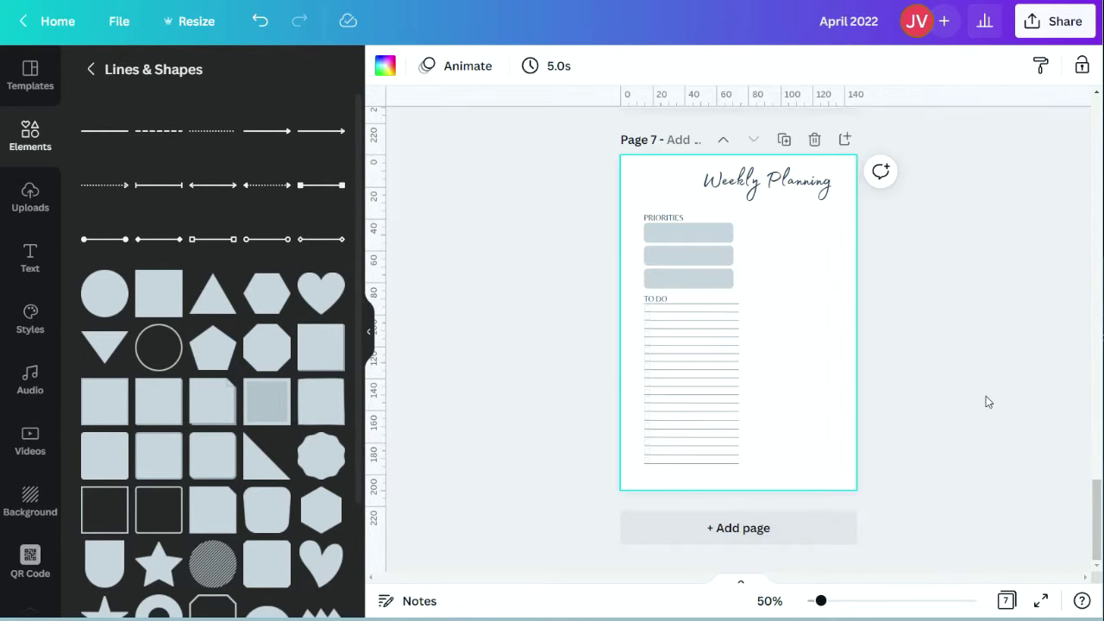
- Add a rounded square about 55 mm wide to the right of the PRIORITIES bars on the Weekly Planning page
{"action": "left_click", "coordinate": [88, 476]}
{"action": "left_click_drag", "start_coordinate": [726, 321], "coordinate": [754, 284]}
{"action": "left_click_drag", "start_coordinate": [704, 344], "coordinate": [745, 302]}
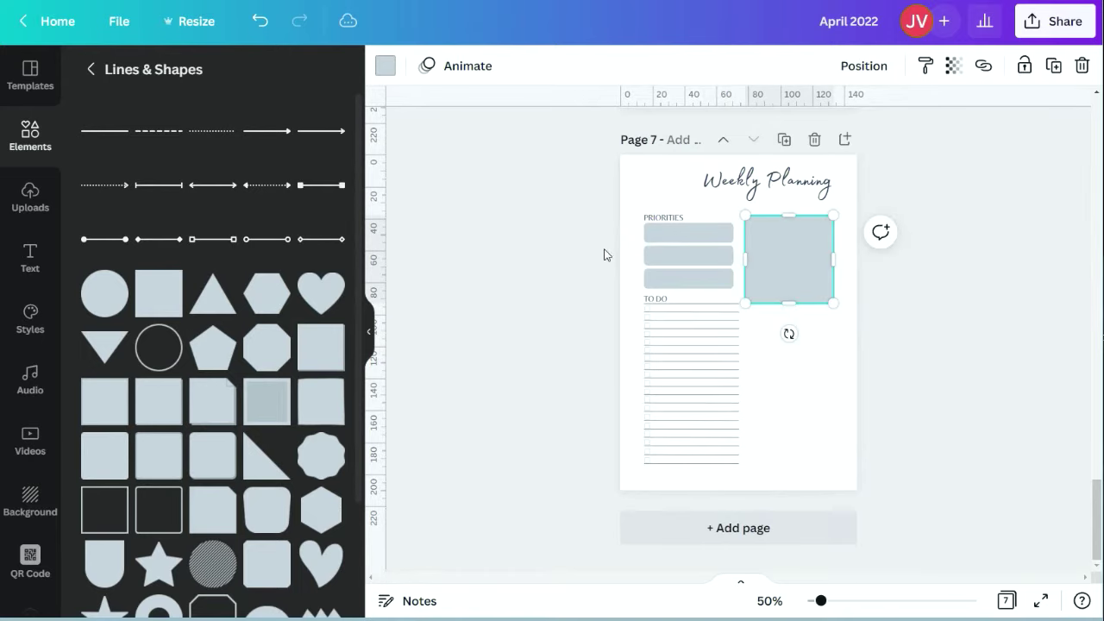
- Move the PRIORITIES and TO DO column up, closer to the Weekly Planning title
{"action": "left_click_drag", "start_coordinate": [599, 177], "coordinate": [678, 463]}
{"action": "left_click_drag", "start_coordinate": [821, 602], "coordinate": [839, 601]}
{"action": "scroll", "coordinate": [761, 457], "scroll_direction": "down", "scroll_amount": 3}
- Duplicate the last two checkbox rows of the to-do list and place them directly below, left-aligned with the rows above
{"action": "left_click_drag", "start_coordinate": [603, 423], "coordinate": [548, 385]}
{"action": "left_click_drag", "start_coordinate": [838, 601], "coordinate": [887, 601]}
{"action": "left_click_drag", "start_coordinate": [616, 577], "coordinate": [493, 577]}
{"action": "scroll", "coordinate": [617, 276], "scroll_direction": "down", "scroll_amount": 3}
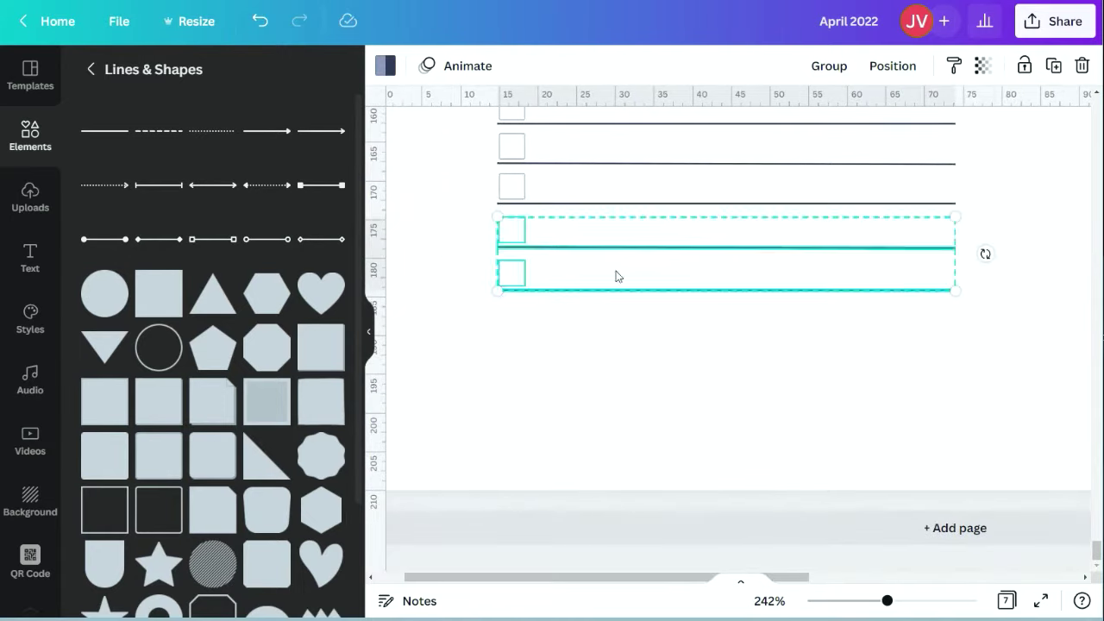
{"action": "key", "text": "ctrl+d"}
{"action": "left_click_drag", "start_coordinate": [690, 318], "coordinate": [650, 363]}
{"action": "left_click", "coordinate": [656, 449]}
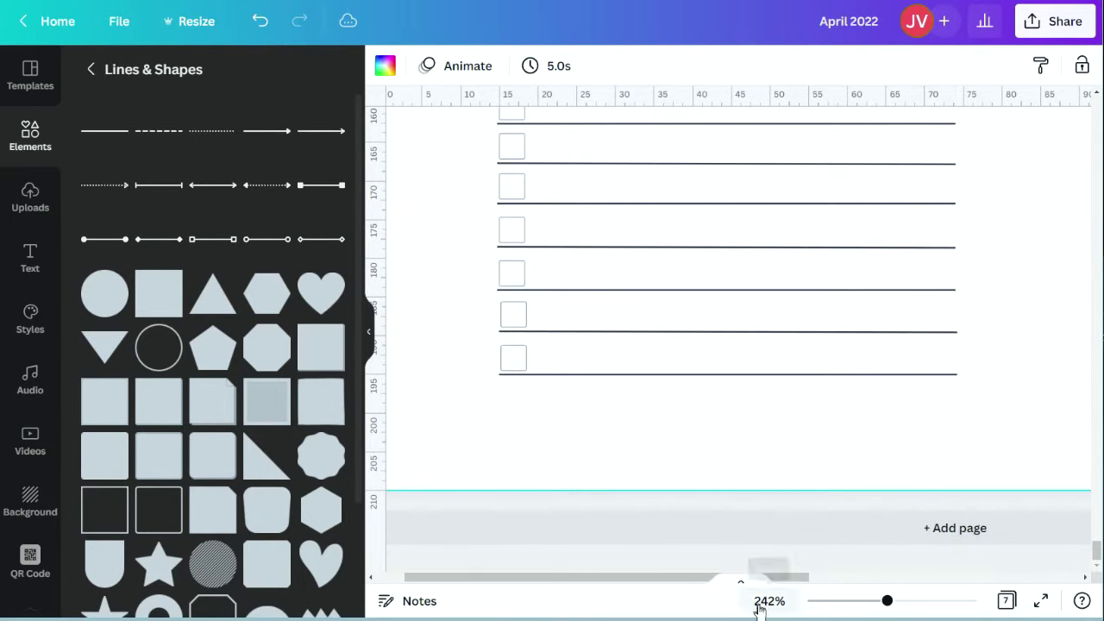
{"action": "left_click_drag", "start_coordinate": [466, 304], "coordinate": [545, 388]}
{"action": "key", "text": "Left"}
{"action": "left_click", "coordinate": [592, 427]}
{"action": "left_click", "coordinate": [765, 606]}
{"action": "left_click", "coordinate": [769, 457]}
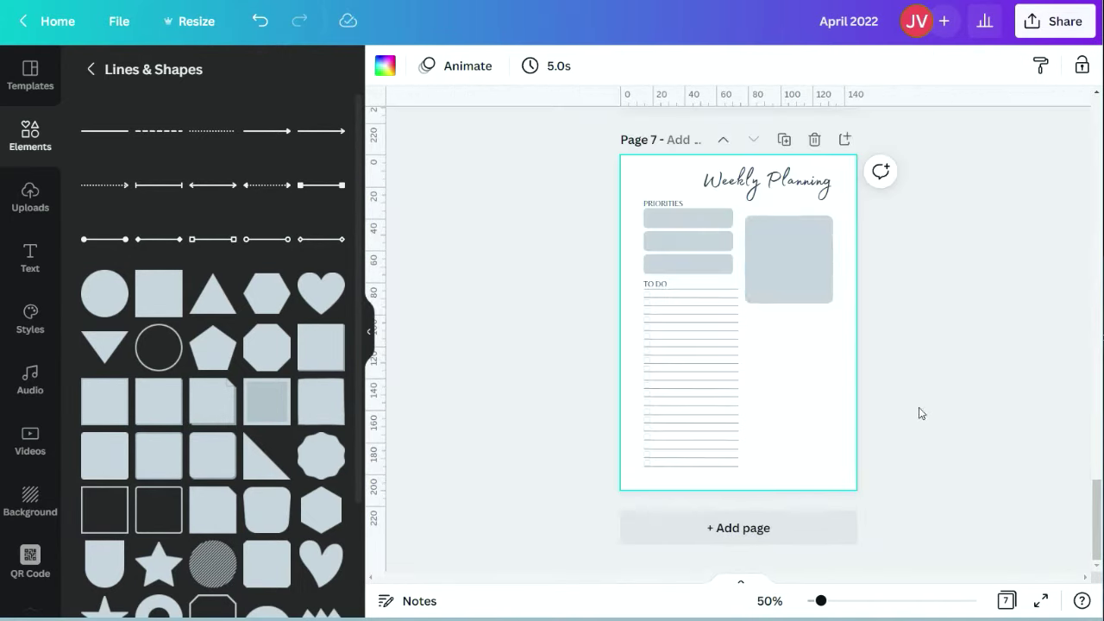
- Move the rounded square up level with the top PRIORITIES bar and stretch it downwards into a tall rectangle
{"action": "left_click_drag", "start_coordinate": [804, 281], "coordinate": [804, 272]}
{"action": "scroll", "coordinate": [805, 273], "scroll_direction": "up", "scroll_amount": 5}
{"action": "left_click_drag", "start_coordinate": [903, 291], "coordinate": [835, 358]}
{"action": "scroll", "coordinate": [880, 475], "scroll_direction": "down", "scroll_amount": 4}
- Place a duplicate of the rounded rectangle beneath it and resize the upper one to about 55 by 78 mm
{"action": "left_click", "coordinate": [1053, 67]}
{"action": "left_click_drag", "start_coordinate": [862, 275], "coordinate": [846, 356]}
{"action": "left_click", "coordinate": [978, 289]}
{"action": "scroll", "coordinate": [992, 334], "scroll_direction": "up", "scroll_amount": 3}
{"action": "scroll", "coordinate": [992, 334], "scroll_direction": "down", "scroll_amount": 2}
{"action": "left_click", "coordinate": [843, 262]}
{"action": "left_click_drag", "start_coordinate": [835, 286], "coordinate": [836, 288]}
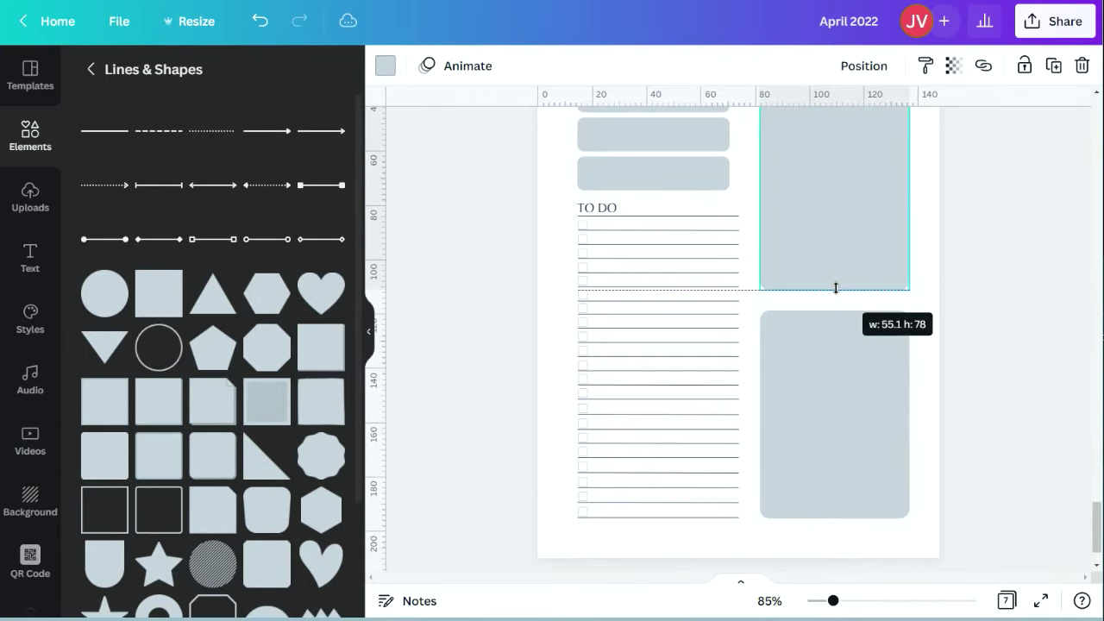
- Replace the lower rectangle with a duplicate of the resized upper one and shift both slightly towards the to-do list
{"action": "left_click", "coordinate": [823, 207]}
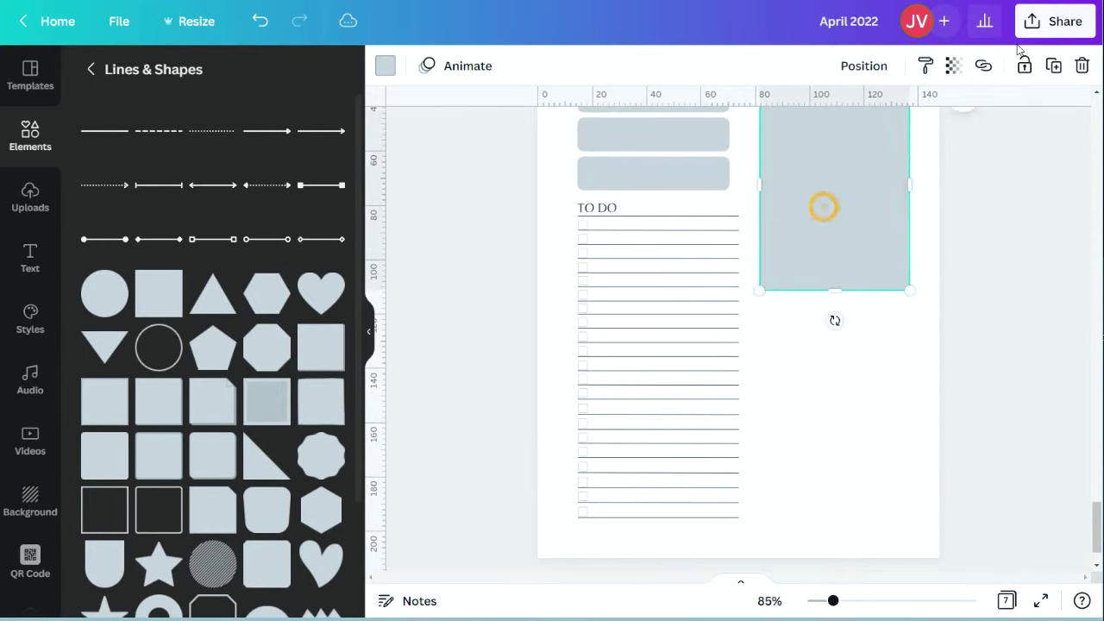
{"action": "left_click_drag", "start_coordinate": [831, 456], "coordinate": [826, 449]}
{"action": "left_click_drag", "start_coordinate": [855, 234], "coordinate": [845, 234]}
{"action": "scroll", "coordinate": [1052, 308], "scroll_direction": "up", "scroll_amount": 2}
{"action": "left_click", "coordinate": [1053, 308]}
{"action": "scroll", "coordinate": [1053, 308], "scroll_direction": "down", "scroll_amount": 1}
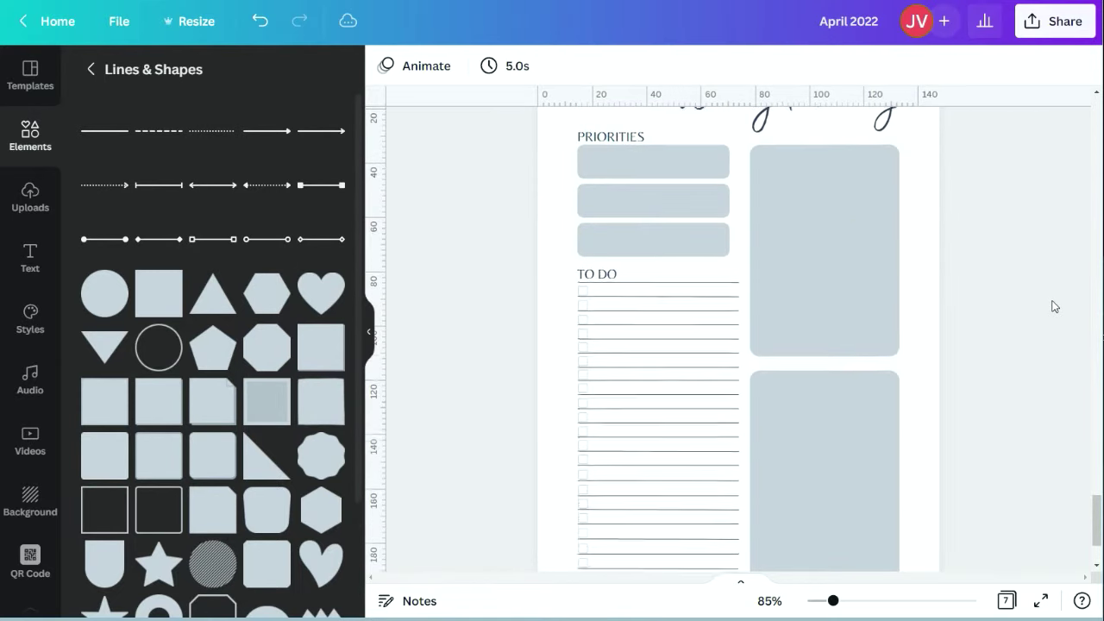
- Recolour both tall rounded rectangles on the Weekly Planning page pale cream yellow
{"action": "left_click", "coordinate": [832, 228]}
{"action": "left_click", "coordinate": [379, 67]}
{"action": "left_click", "coordinate": [327, 162]}
{"action": "left_click", "coordinate": [825, 455]}
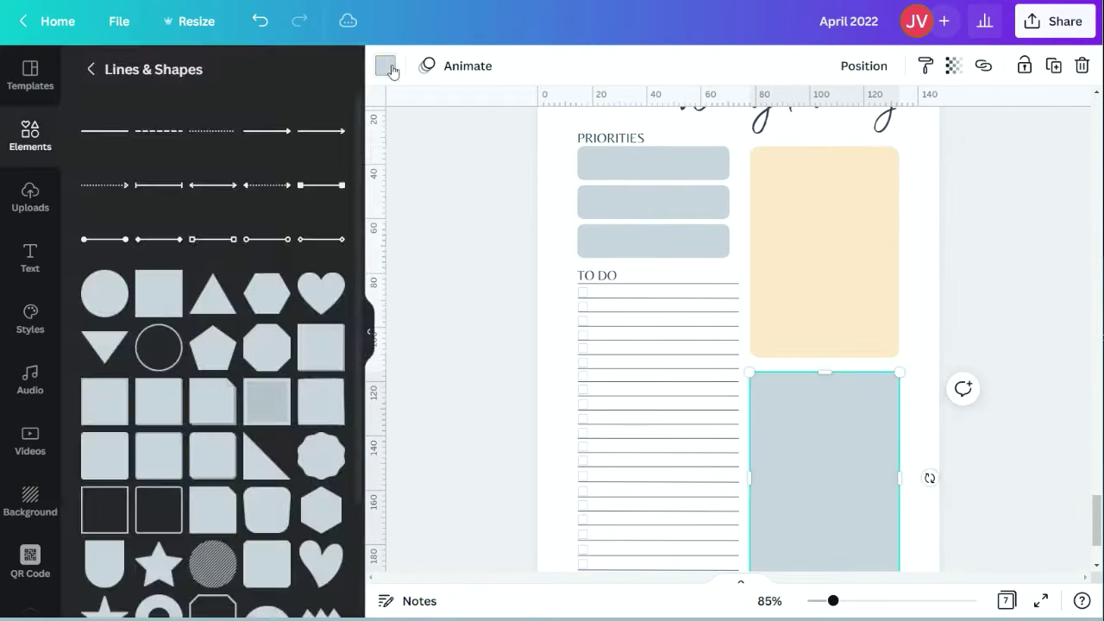
{"action": "left_click", "coordinate": [386, 69]}
{"action": "left_click", "coordinate": [327, 158]}
{"action": "left_click", "coordinate": [1003, 296]}
{"action": "scroll", "coordinate": [1007, 298], "scroll_direction": "up", "scroll_amount": 2}
{"action": "scroll", "coordinate": [1010, 298], "scroll_direction": "down", "scroll_amount": 1}
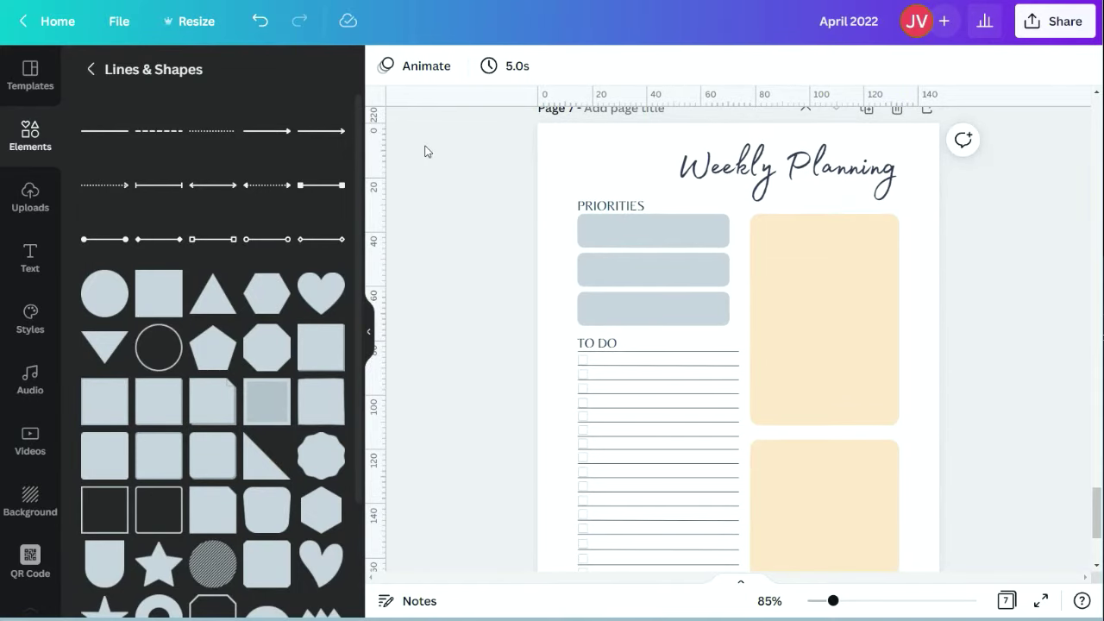
- Duplicate the PRIORITIES label, place it in the upper left corner of the upper cream box and change its text to MONDAY
{"action": "left_click", "coordinate": [607, 206]}
{"action": "left_click", "coordinate": [940, 66]}
{"action": "left_click", "coordinate": [933, 106]}
{"action": "left_click_drag", "start_coordinate": [638, 256], "coordinate": [791, 240]}
{"action": "double_click", "coordinate": [800, 226]}
{"action": "left_click", "coordinate": [963, 275]}
{"action": "scroll", "coordinate": [1039, 303], "scroll_direction": "down", "scroll_amount": 1}
{"action": "scroll", "coordinate": [1038, 303], "scroll_direction": "up", "scroll_amount": 1}
{"action": "left_click", "coordinate": [883, 601]}
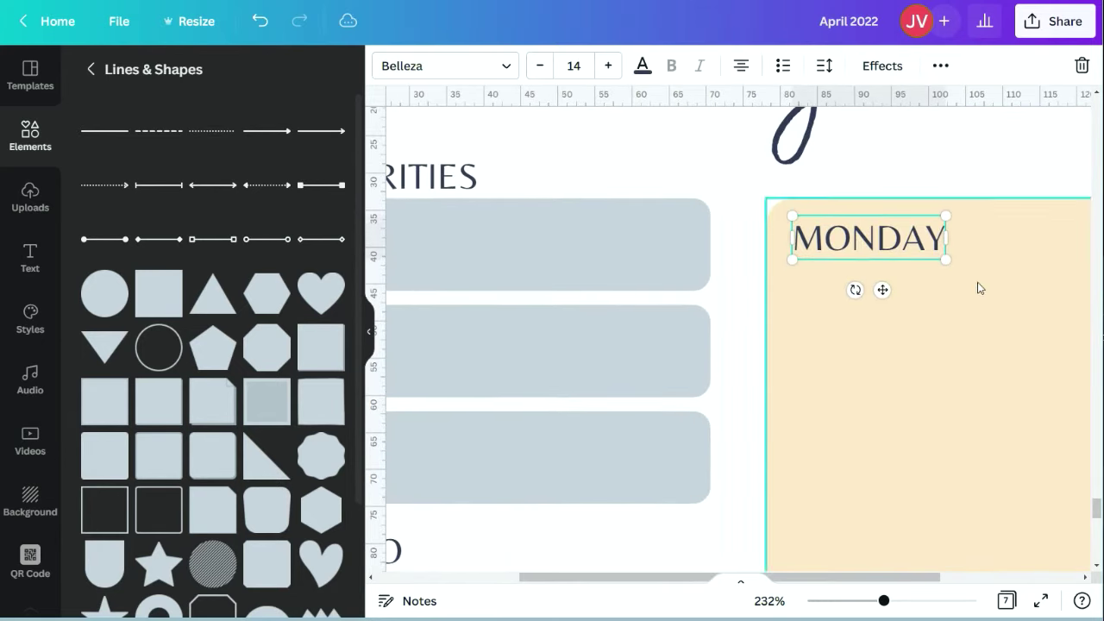
{"action": "left_click", "coordinate": [769, 601]}
{"action": "left_click", "coordinate": [762, 558]}
- Duplicate the MONDAY label into the lower cream box at the matching position and change its text to TUESDAY
{"action": "left_click", "coordinate": [821, 271]}
{"action": "left_click", "coordinate": [940, 66]}
{"action": "left_click", "coordinate": [941, 106]}
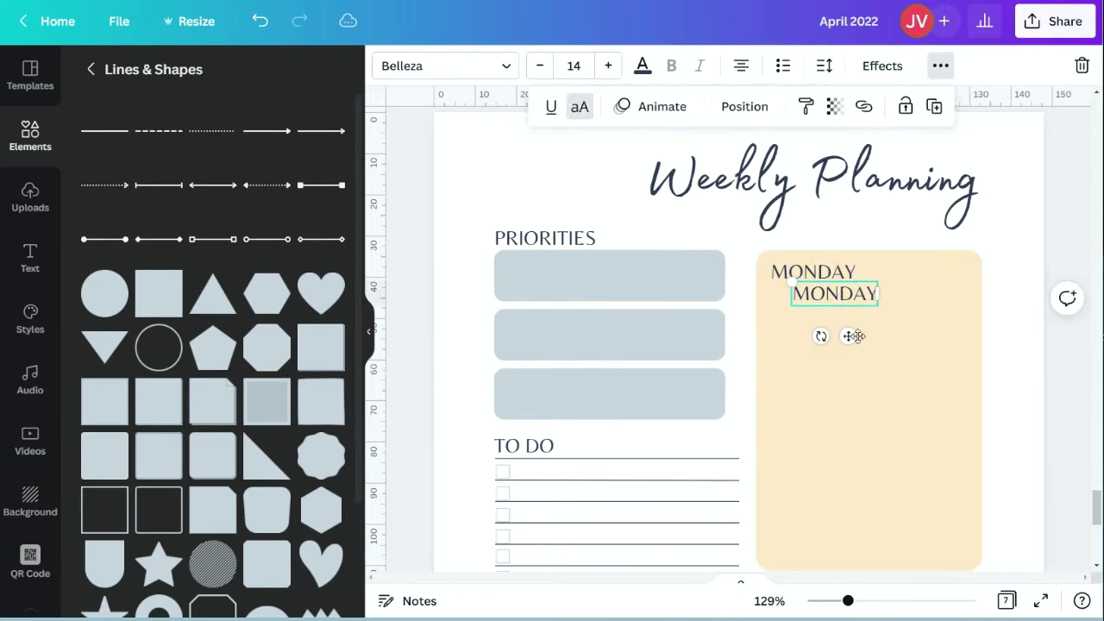
{"action": "scroll", "coordinate": [837, 332], "scroll_direction": "down", "scroll_amount": 4}
{"action": "left_click_drag", "start_coordinate": [851, 335], "coordinate": [827, 321]}
{"action": "left_click", "coordinate": [809, 278]}
{"action": "type", "text": "TUESDAY"}
{"action": "left_click", "coordinate": [1002, 383]}
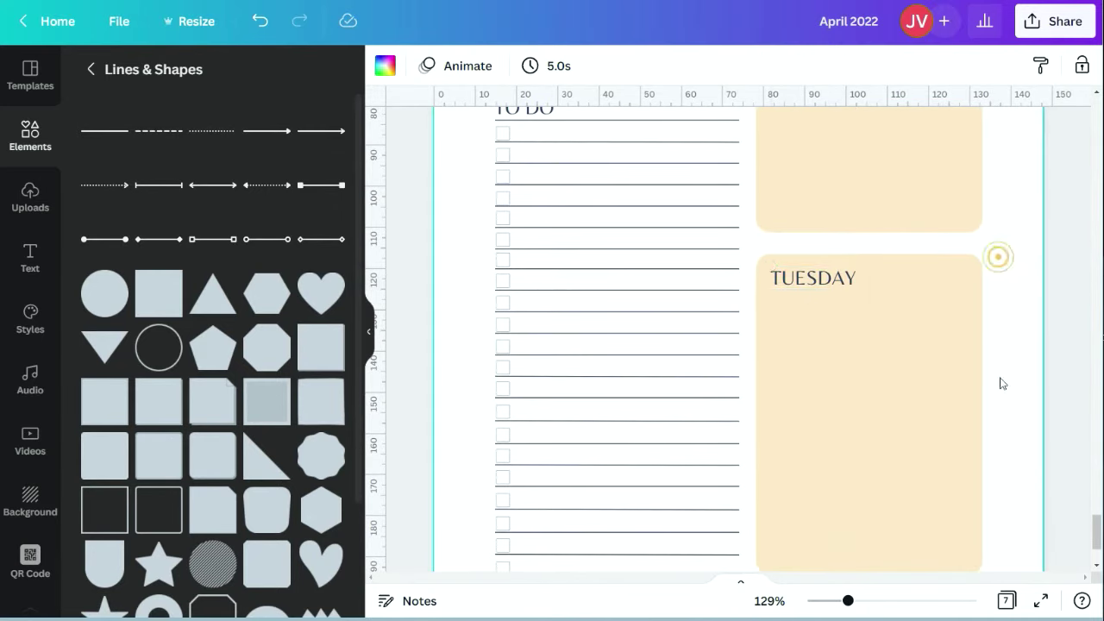
{"action": "left_click", "coordinate": [769, 601]}
{"action": "left_click", "coordinate": [765, 407]}
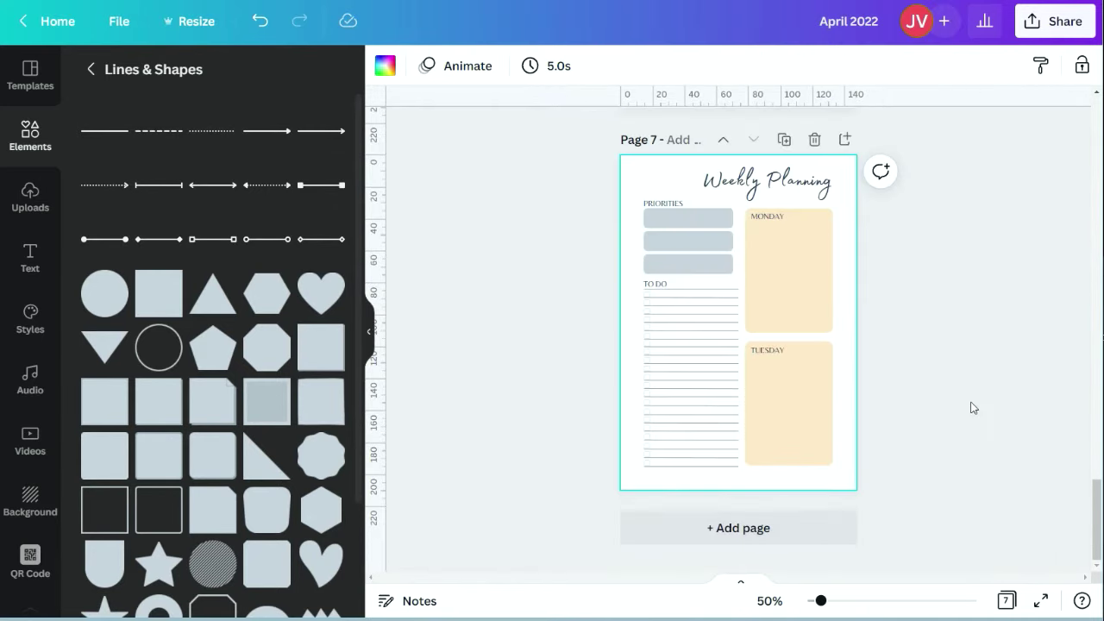
- Right-align the Weekly Planning title text and shift it slightly down and towards the page's right edge
{"action": "left_click", "coordinate": [773, 191]}
{"action": "left_click", "coordinate": [900, 262]}
{"action": "left_click", "coordinate": [767, 186]}
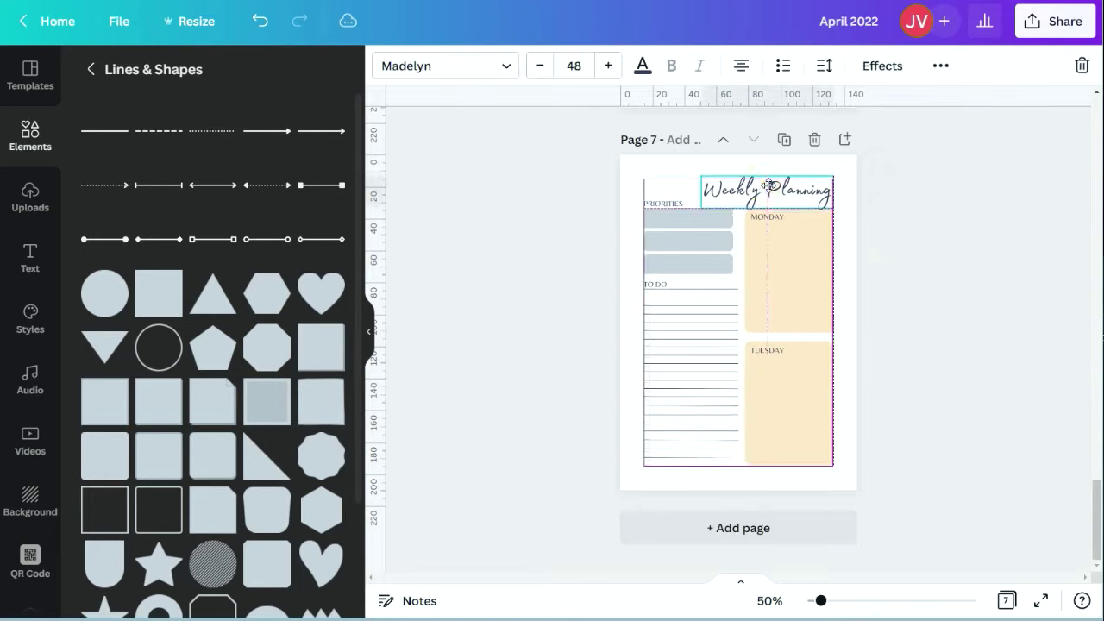
{"action": "left_click", "coordinate": [742, 66]}
{"action": "left_click", "coordinate": [960, 260]}
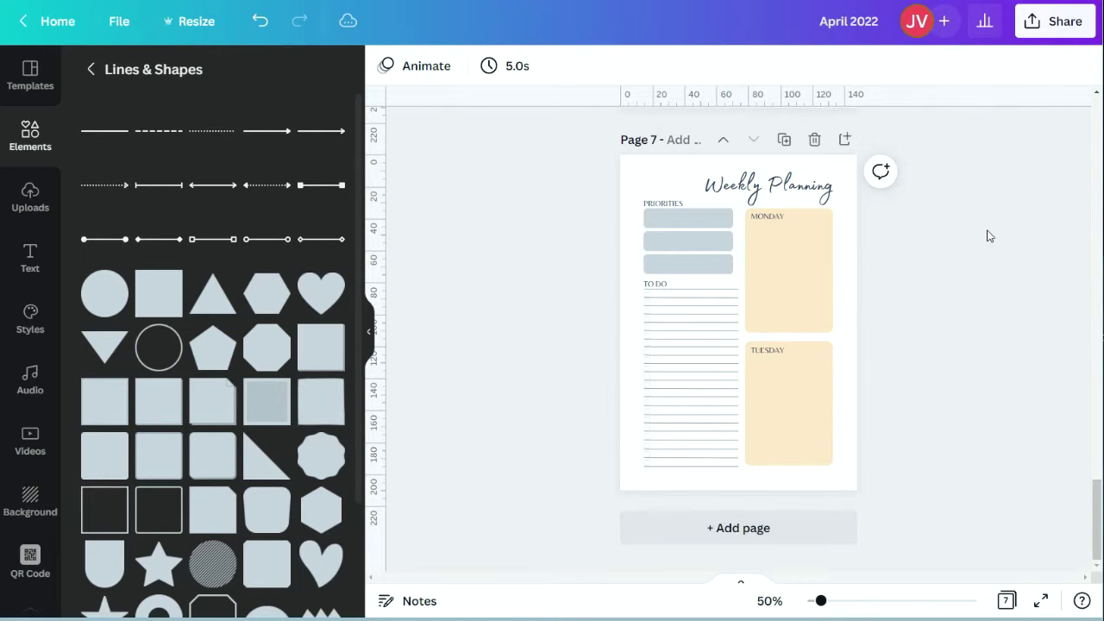
{"action": "left_click_drag", "start_coordinate": [775, 190], "coordinate": [792, 191]}
{"action": "left_click", "coordinate": [886, 306]}
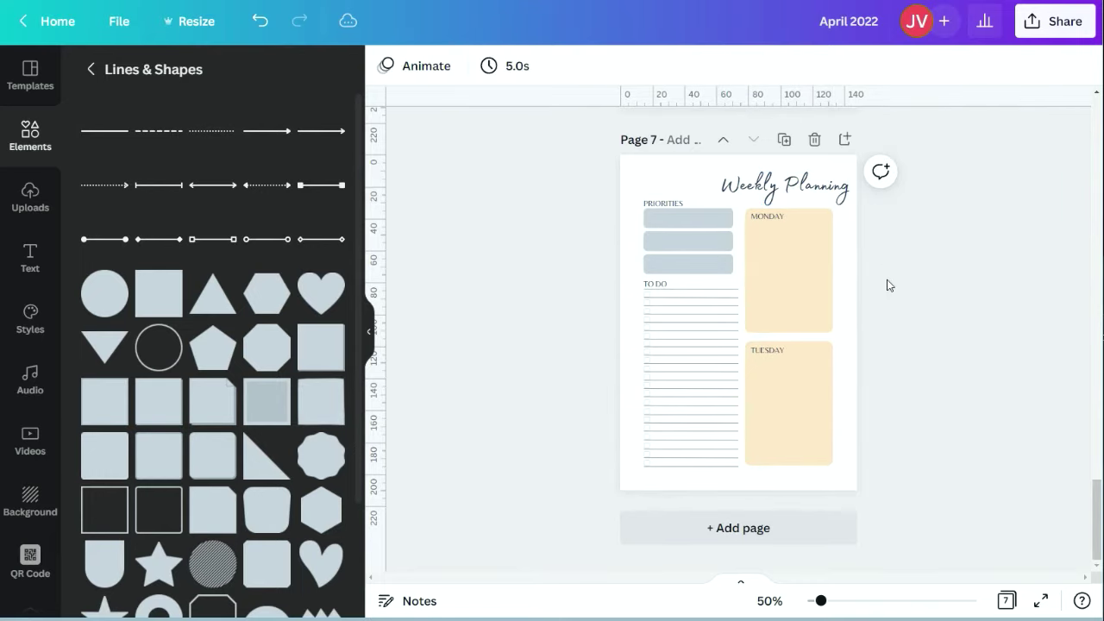
- Add page 8 and place duplicates of the MONDAY and TUESDAY boxes with their labels on its left half
{"action": "left_click", "coordinate": [742, 526]}
{"action": "left_click_drag", "start_coordinate": [868, 172], "coordinate": [757, 383]}
{"action": "left_click", "coordinate": [981, 65]}
{"action": "left_click", "coordinate": [975, 108]}
{"action": "scroll", "coordinate": [759, 302], "scroll_direction": "down", "scroll_amount": 4}
{"action": "left_click_drag", "start_coordinate": [796, 261], "coordinate": [674, 285]}
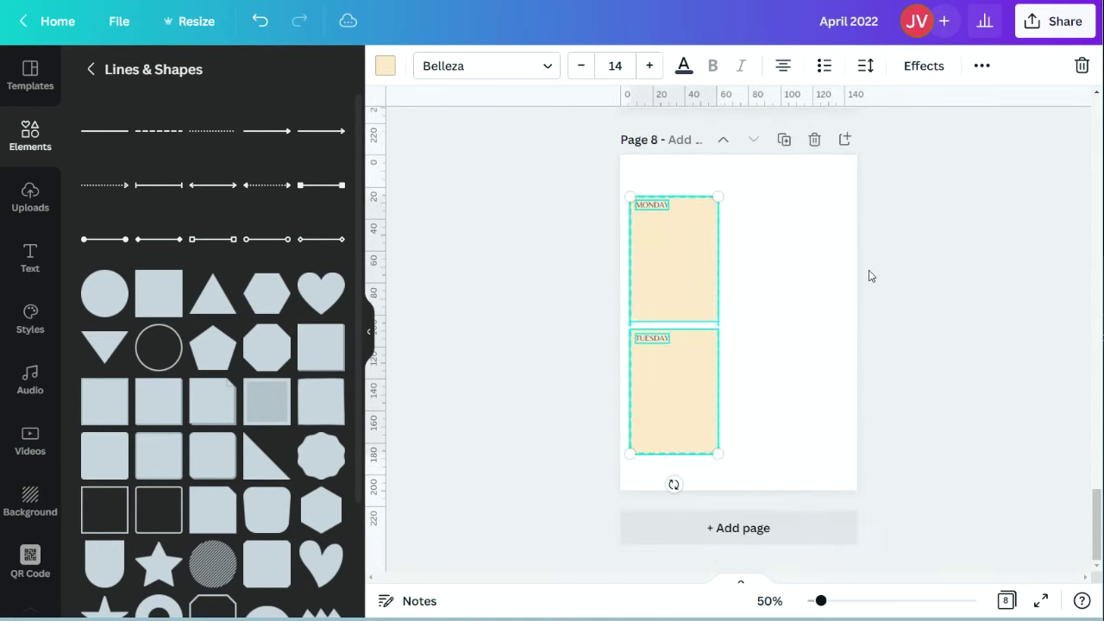
- Duplicate the pair of labelled day boxes on page 8 to form two aligned columns
{"action": "scroll", "coordinate": [948, 263], "scroll_direction": "up", "scroll_amount": 2}
{"action": "scroll", "coordinate": [1000, 258], "scroll_direction": "down", "scroll_amount": 2}
{"action": "left_click_drag", "start_coordinate": [688, 346], "coordinate": [791, 337]}
{"action": "left_click", "coordinate": [981, 67]}
{"action": "left_click", "coordinate": [975, 108]}
- Change the labels of the two upper boxes on page 8 to WEDNESDAY and FRIDAY, keeping them inset at the left
{"action": "left_click", "coordinate": [677, 291]}
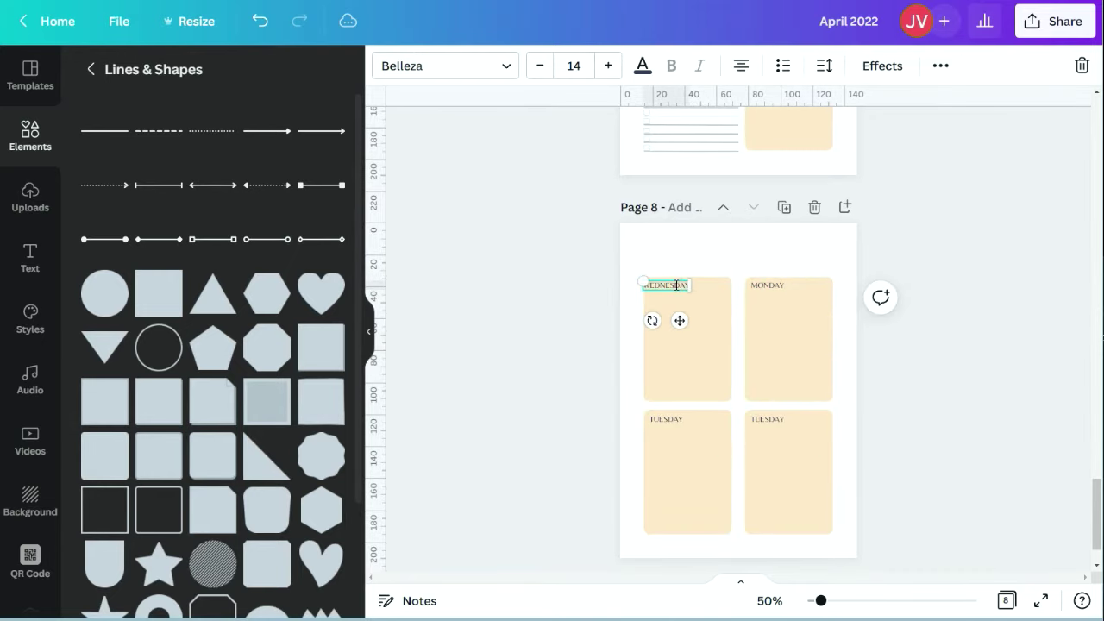
{"action": "left_click_drag", "start_coordinate": [821, 601], "coordinate": [856, 601]}
{"action": "left_click_drag", "start_coordinate": [533, 283], "coordinate": [548, 278]}
{"action": "double_click", "coordinate": [827, 244]}
{"action": "key", "text": "BackSpace"}
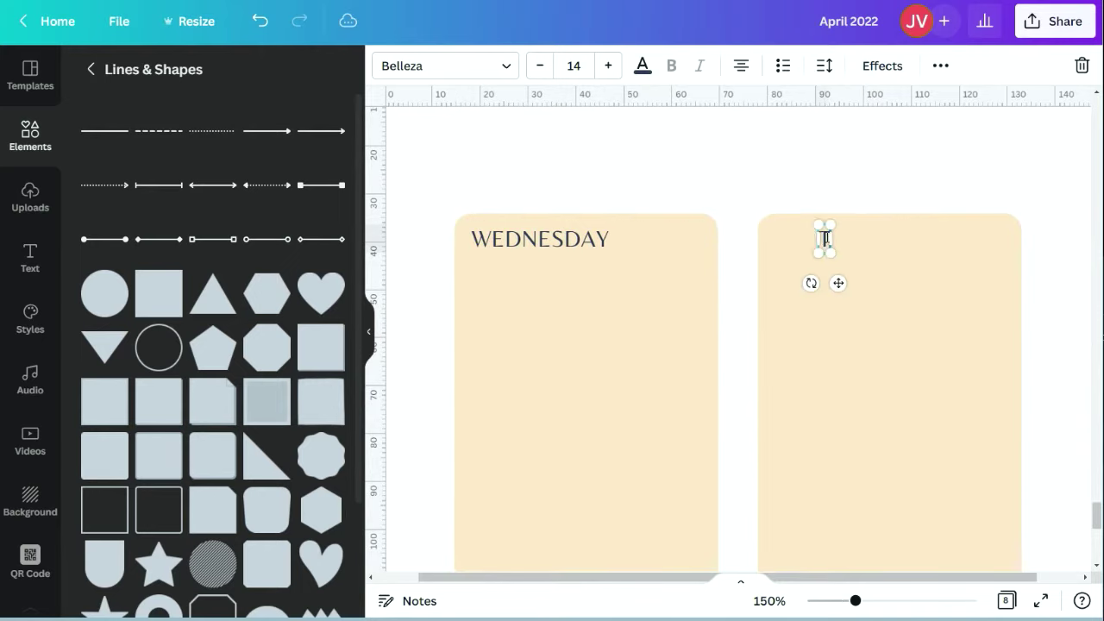
- Change the labels of the two lower boxes on page 8 to THURSDAY and SATURDAY, keeping them aligned at the left
{"action": "scroll", "coordinate": [834, 277], "scroll_direction": "down", "scroll_amount": 5}
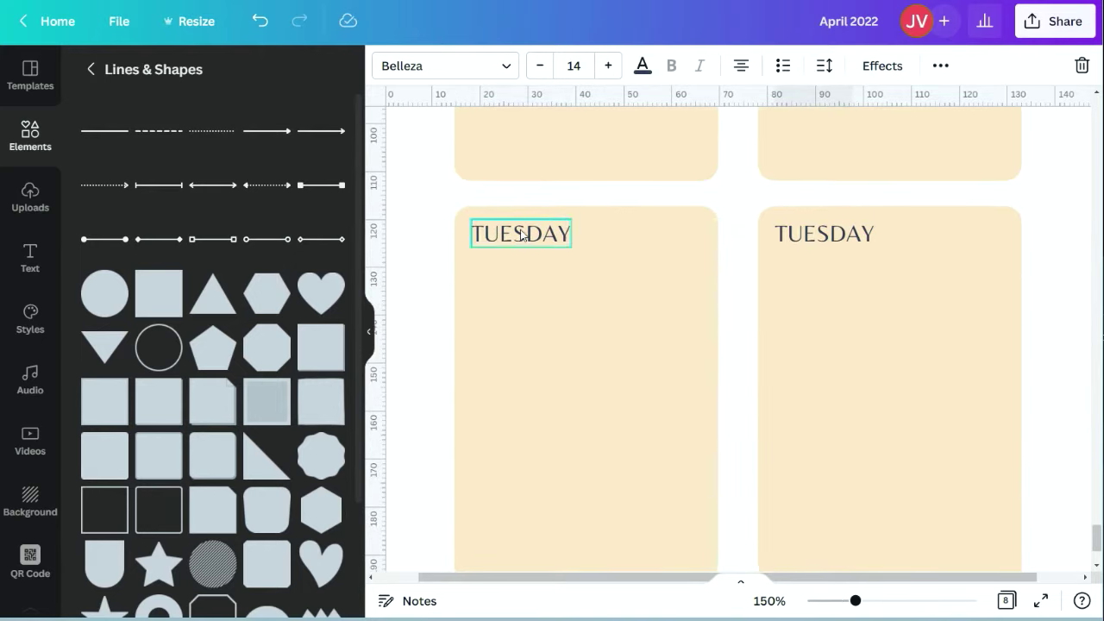
{"action": "double_click", "coordinate": [521, 233]}
{"action": "left_click_drag", "start_coordinate": [535, 279], "coordinate": [544, 282]}
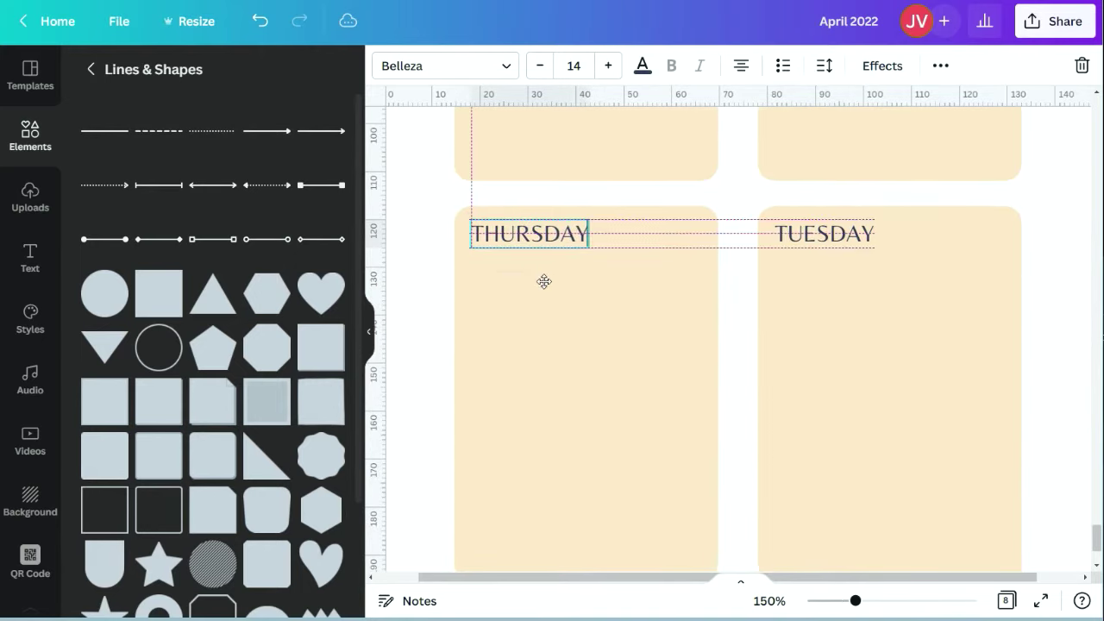
{"action": "double_click", "coordinate": [833, 244]}
{"action": "type", "text": "SATURDAY"}
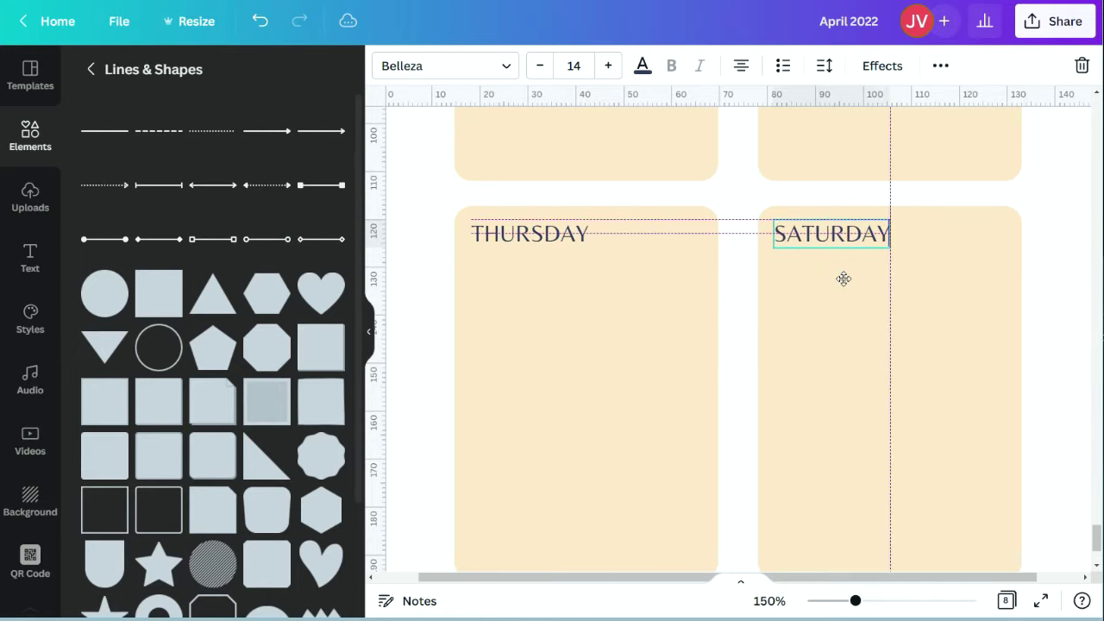
- Shorten the SATURDAY box to about half its height and place a duplicate with its label directly beneath it
{"action": "left_click_drag", "start_coordinate": [856, 600], "coordinate": [831, 600]}
{"action": "left_click", "coordinate": [830, 434]}
{"action": "left_click_drag", "start_coordinate": [819, 452], "coordinate": [834, 348]}
{"action": "left_click_drag", "start_coordinate": [1015, 328], "coordinate": [761, 285]}
{"action": "left_click", "coordinate": [983, 69]}
{"action": "left_click", "coordinate": [981, 107]}
{"action": "left_click_drag", "start_coordinate": [841, 319], "coordinate": [824, 408]}
- Change the duplicated label in the lowest box to SUNDAY and left-align it with the SATURDAY label
{"action": "double_click", "coordinate": [763, 376]}
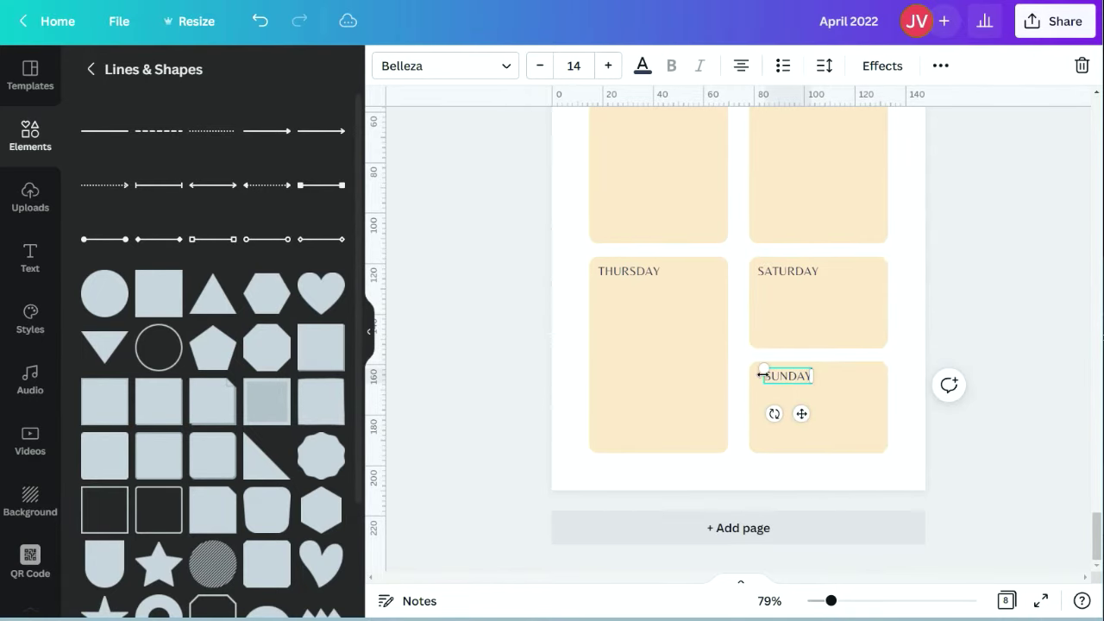
{"action": "left_click_drag", "start_coordinate": [831, 600], "coordinate": [852, 600]}
{"action": "scroll", "coordinate": [852, 445], "scroll_direction": "down", "scroll_amount": 1}
{"action": "left_click_drag", "start_coordinate": [839, 420], "coordinate": [828, 420]}
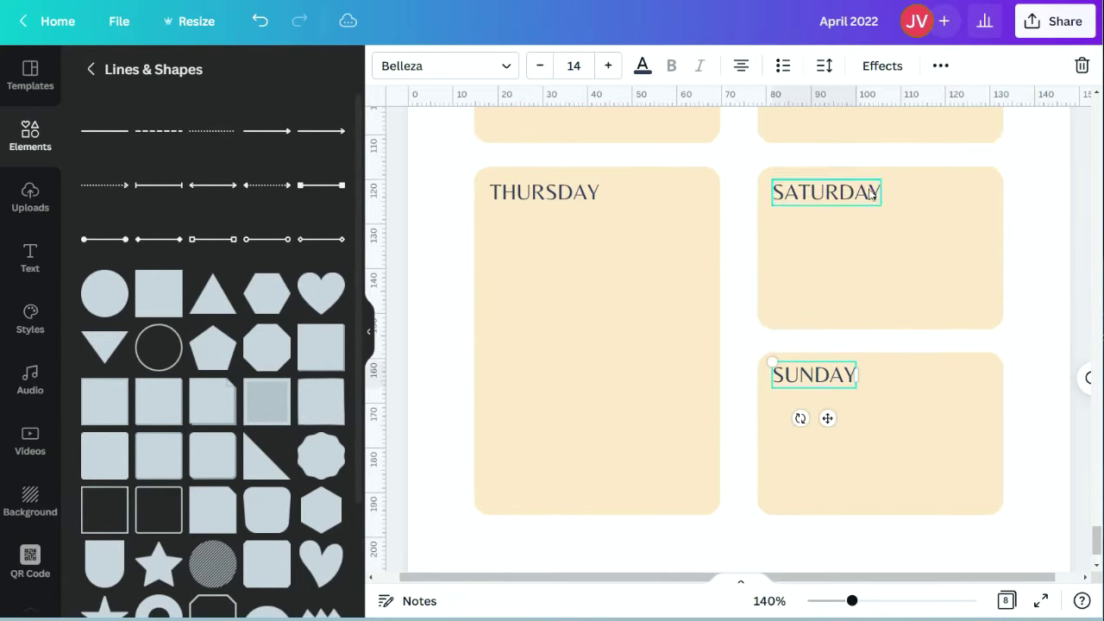
{"action": "left_click", "coordinate": [769, 600]}
{"action": "left_click", "coordinate": [747, 520]}
{"action": "left_click", "coordinate": [964, 337]}
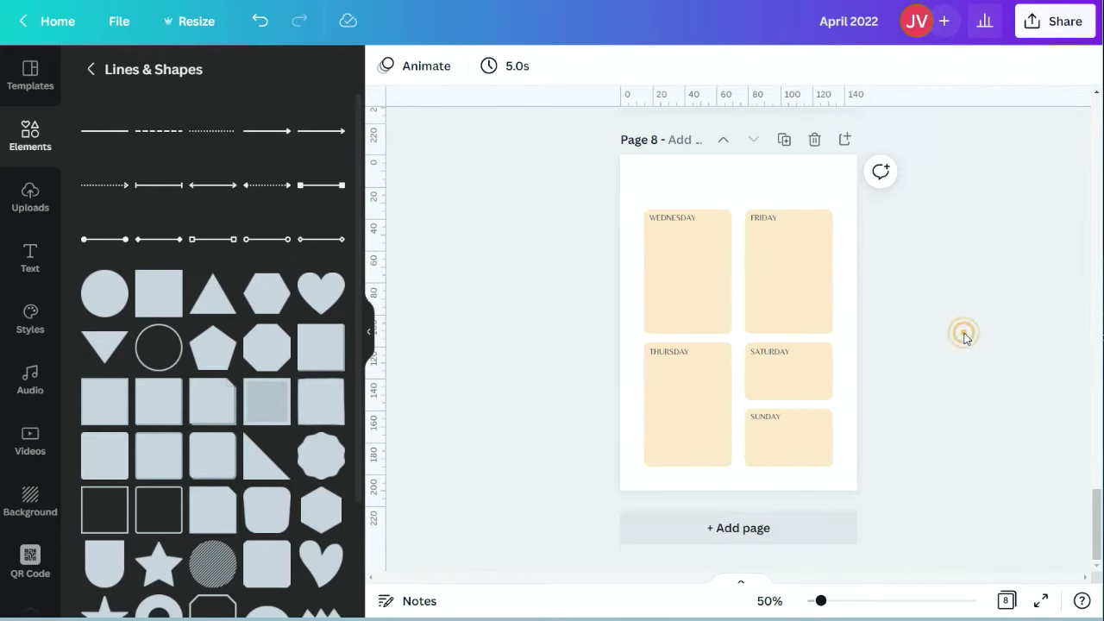
- Compare the layouts of pages 7 and 8 side by side in the page overview
{"action": "scroll", "coordinate": [964, 336], "scroll_direction": "up", "scroll_amount": 5}
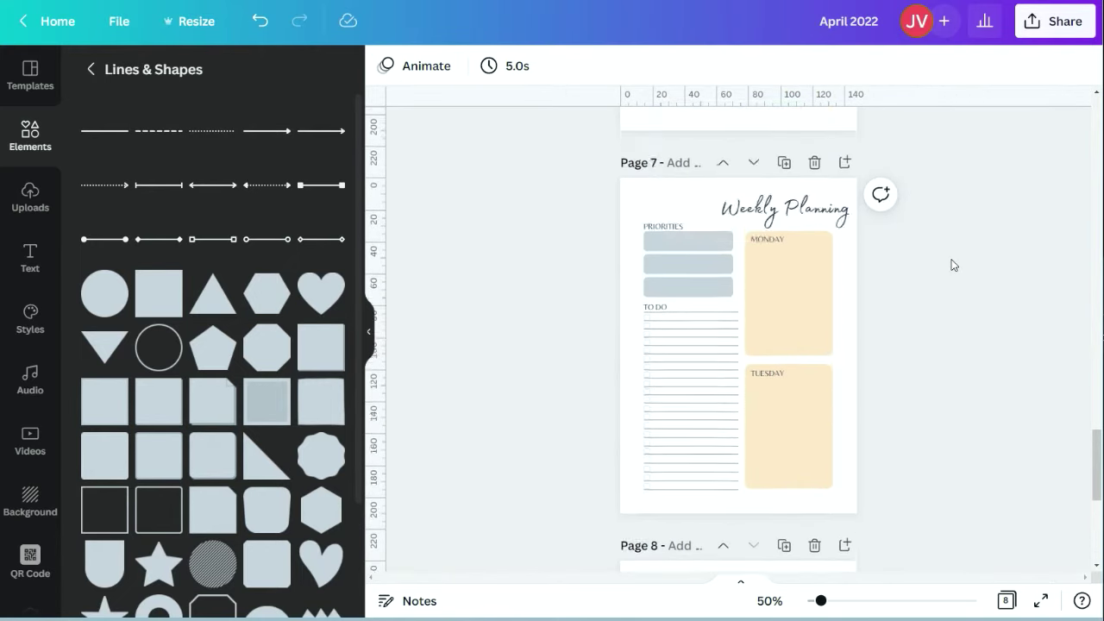
{"action": "scroll", "coordinate": [958, 345], "scroll_direction": "down", "scroll_amount": 5}
{"action": "left_click", "coordinate": [1006, 601]}
{"action": "left_click", "coordinate": [158, 501]}
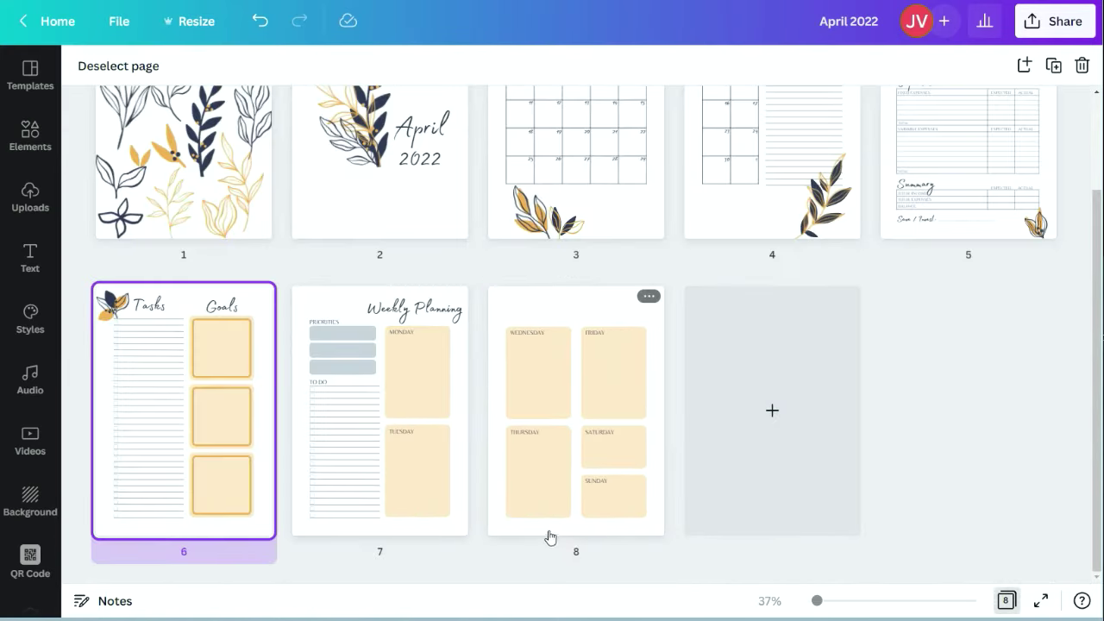
{"action": "left_click", "coordinate": [1006, 602]}
{"action": "scroll", "coordinate": [923, 337], "scroll_direction": "down", "scroll_amount": 3}
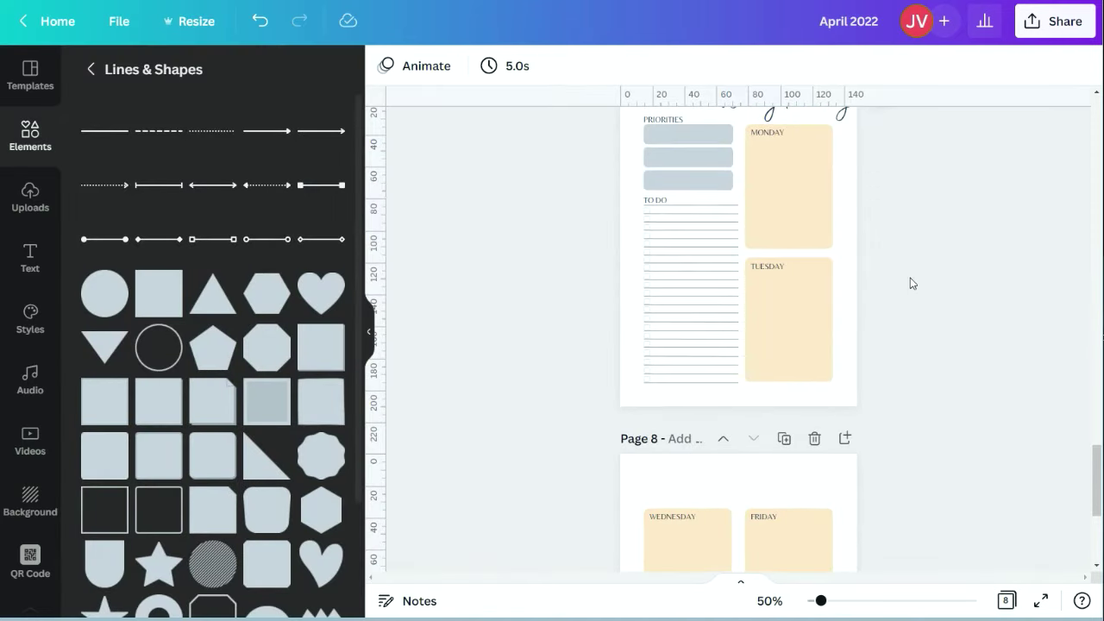
{"action": "left_click", "coordinate": [786, 322]}
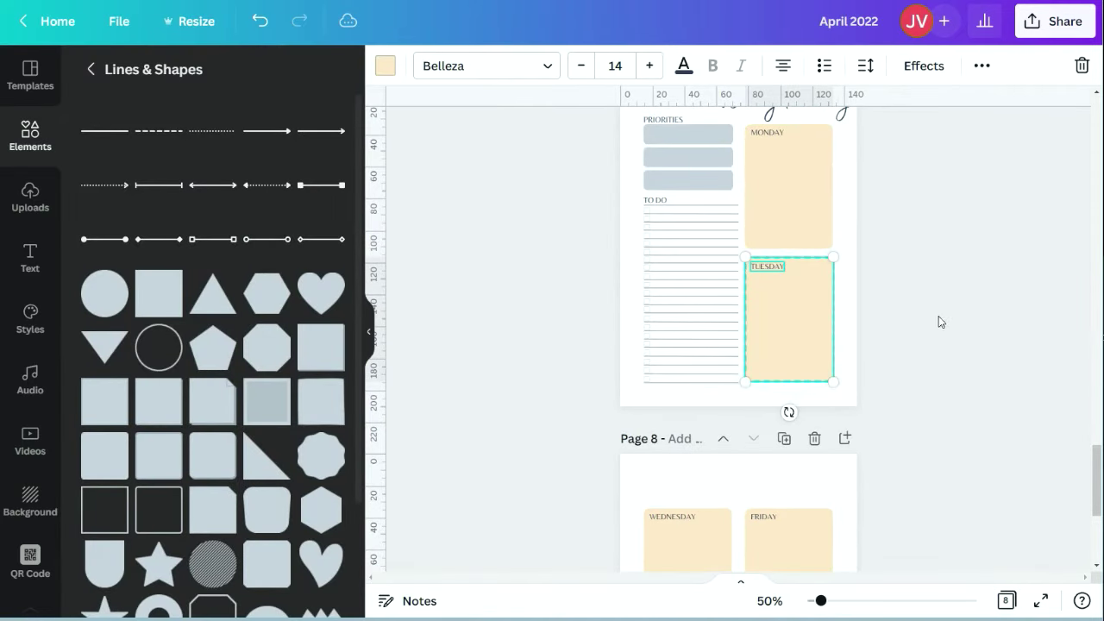
{"action": "left_click", "coordinate": [975, 295]}
{"action": "left_click", "coordinate": [260, 21]}
{"action": "scroll", "coordinate": [1018, 255], "scroll_direction": "down", "scroll_amount": 1}
- Copy the Weekly Planning title to the top of page 8, left-align it and change its text to "for 4-10April"
{"action": "key", "text": "ctrl+y"}
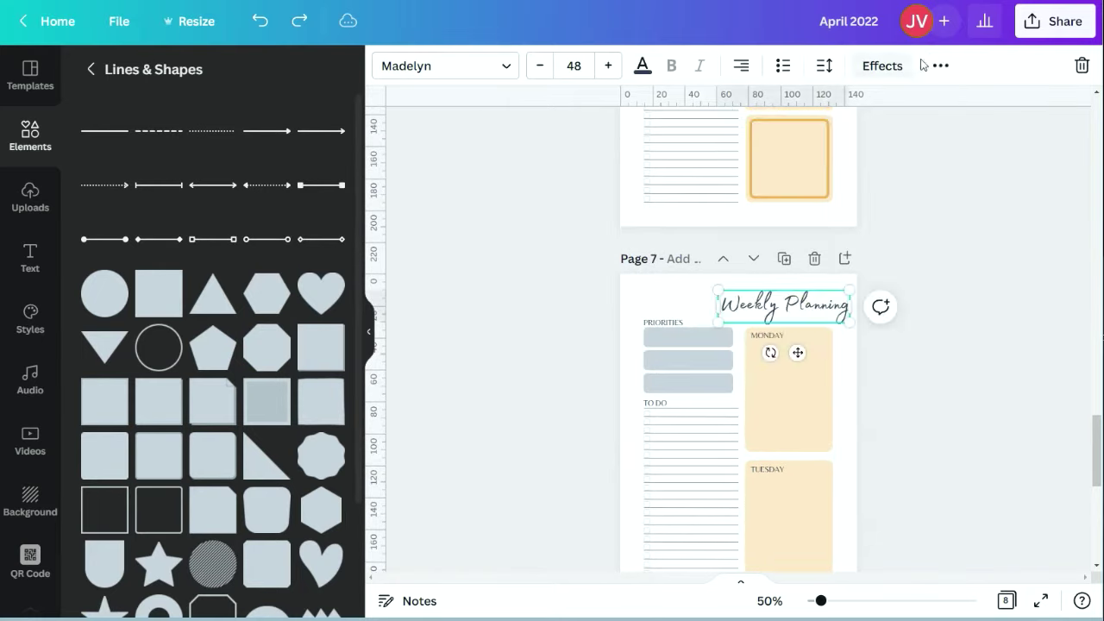
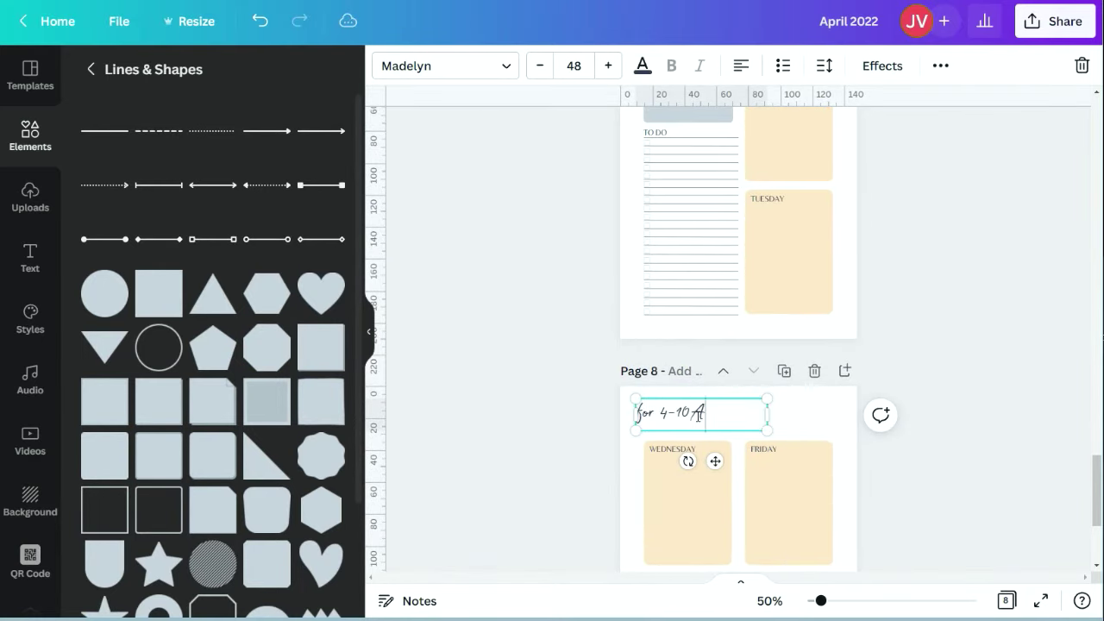
{"action": "scroll", "coordinate": [729, 420], "scroll_direction": "up", "scroll_amount": 2}
{"action": "scroll", "coordinate": [728, 420], "scroll_direction": "down", "scroll_amount": 2}
{"action": "left_click_drag", "start_coordinate": [715, 462], "coordinate": [707, 468]}
{"action": "left_click", "coordinate": [932, 370]}
- Nudge the "for 4-10April" heading up to line up with the Weekly Planning heading, comparing both in the page overview
{"action": "scroll", "coordinate": [931, 370], "scroll_direction": "up", "scroll_amount": 2}
{"action": "left_click", "coordinate": [1006, 600]}
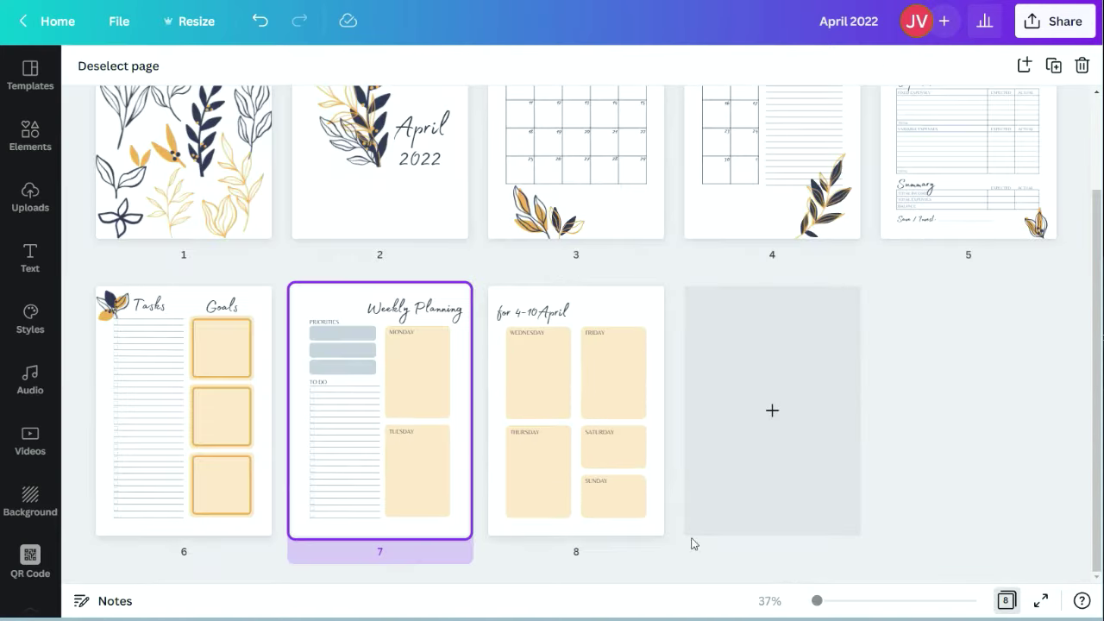
{"action": "left_click", "coordinate": [578, 506]}
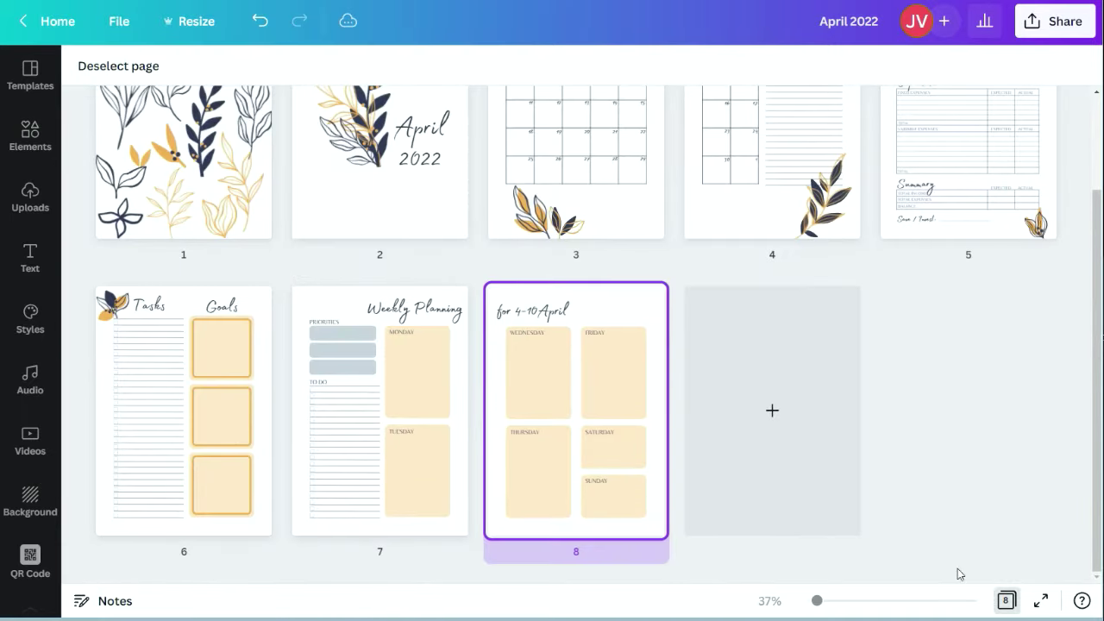
{"action": "left_click", "coordinate": [1006, 601]}
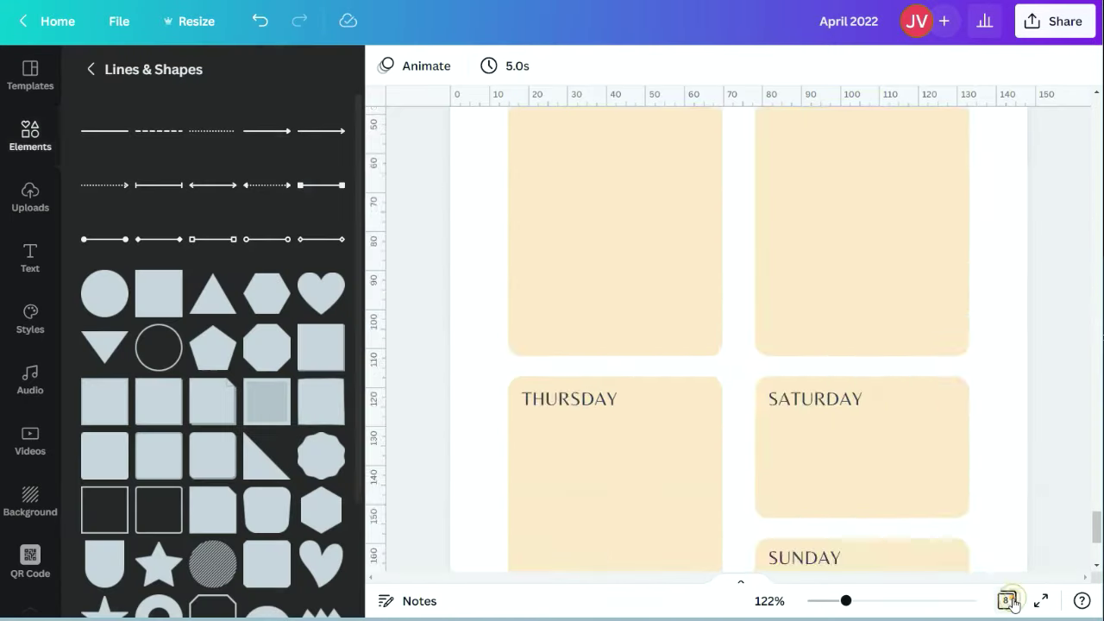
{"action": "scroll", "coordinate": [880, 448], "scroll_direction": "up", "scroll_amount": 5}
{"action": "left_click", "coordinate": [614, 434]}
{"action": "left_click_drag", "start_coordinate": [614, 434], "coordinate": [614, 428]}
{"action": "left_click", "coordinate": [1005, 601]}
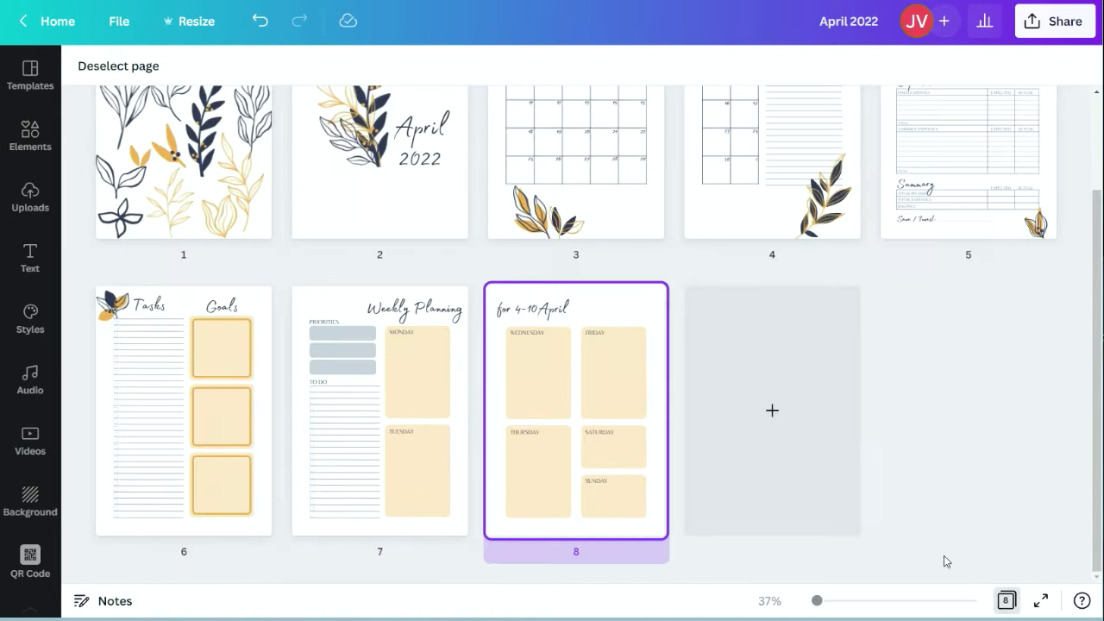
{"action": "scroll", "coordinate": [991, 515], "scroll_direction": "up", "scroll_amount": 3}
{"action": "scroll", "coordinate": [985, 478], "scroll_direction": "down", "scroll_amount": 3}
{"action": "left_click", "coordinate": [1007, 601]}
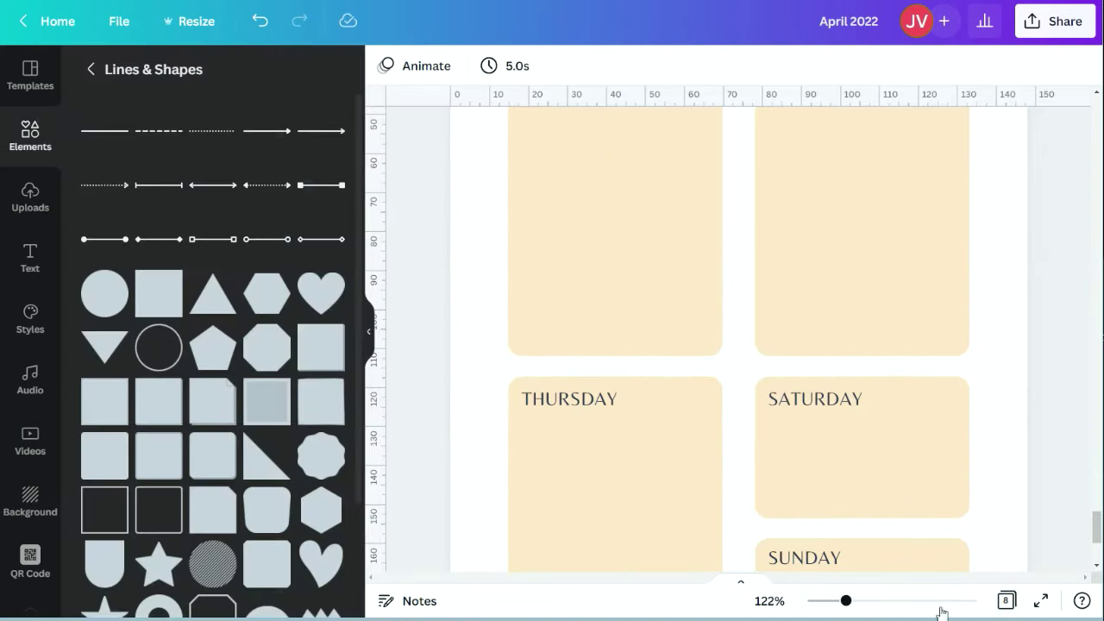
- Undo the last two changes to the planner
{"action": "left_click", "coordinate": [769, 601]}
{"action": "left_click", "coordinate": [766, 413]}
{"action": "scroll", "coordinate": [916, 345], "scroll_direction": "up", "scroll_amount": 3}
{"action": "left_click", "coordinate": [259, 21]}
{"action": "left_click", "coordinate": [260, 21]}
- Duplicate the lowest twelve checkbox lines of the TO DO list and place the copy in the TUESDAY box
{"action": "left_click_drag", "start_coordinate": [821, 600], "coordinate": [844, 601]}
{"action": "left_click", "coordinate": [669, 395]}
{"action": "left_click", "coordinate": [626, 471]}
{"action": "left_click_drag", "start_coordinate": [630, 475], "coordinate": [495, 216]}
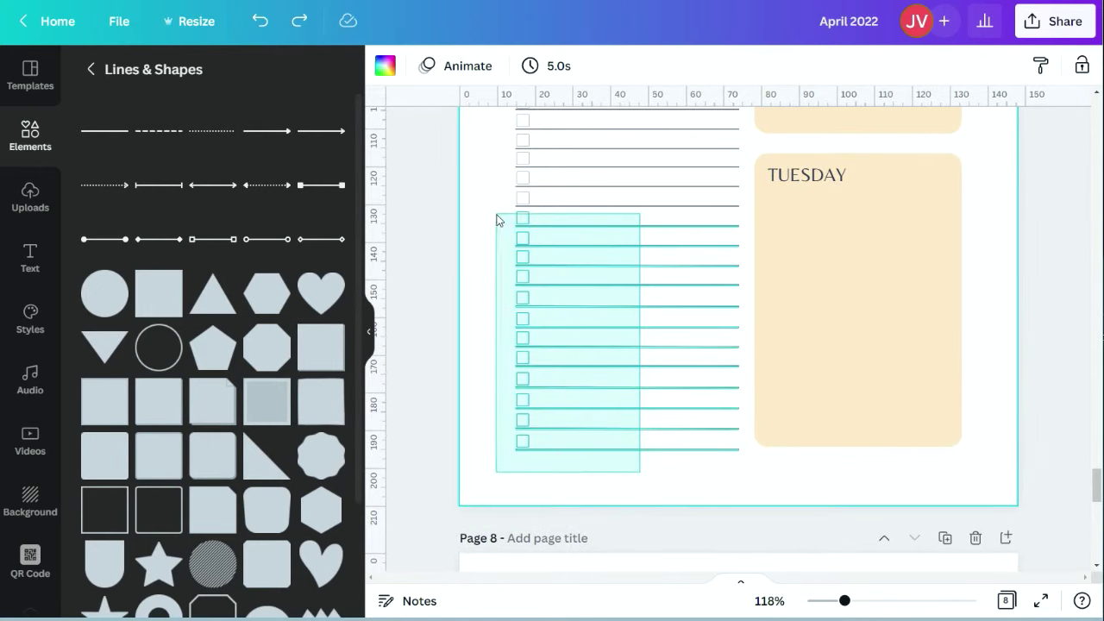
{"action": "left_click", "coordinate": [1053, 65]}
{"action": "left_click_drag", "start_coordinate": [595, 362], "coordinate": [838, 350]}
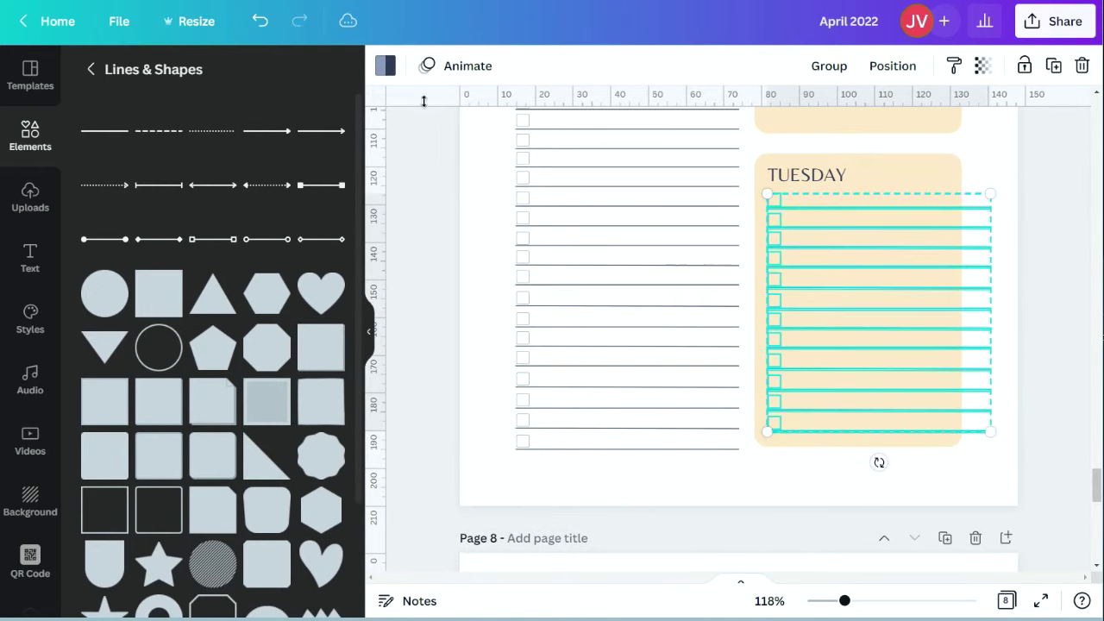
- Recolor the copied lines and checkboxes in the TUESDAY box to the document's gold
{"action": "left_click", "coordinate": [385, 65]}
{"action": "left_click", "coordinate": [278, 155]}
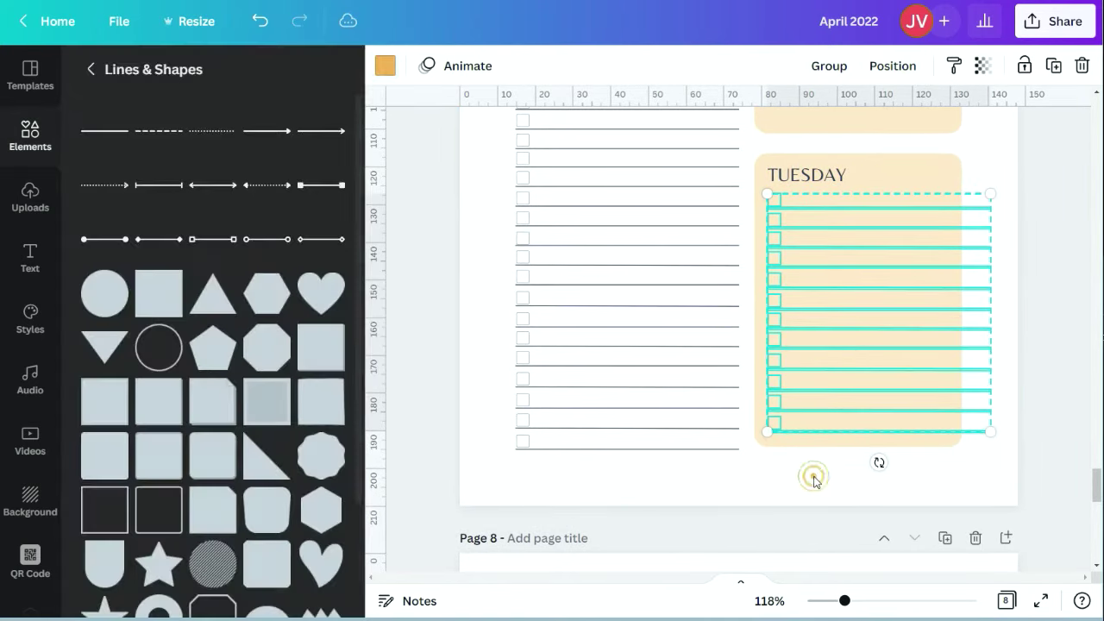
{"action": "left_click", "coordinate": [813, 475]}
- Shorten each gold line in the TUESDAY box to a length of 48 so it fits inside the box
{"action": "left_click", "coordinate": [991, 431]}
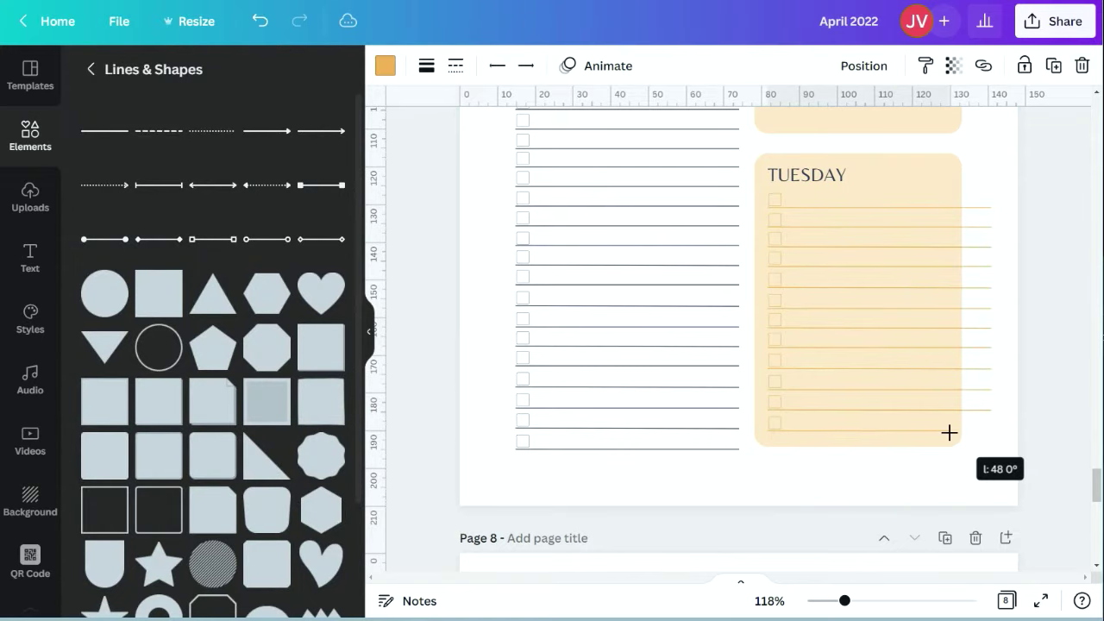
{"action": "left_click_drag", "start_coordinate": [961, 377], "coordinate": [981, 253]}
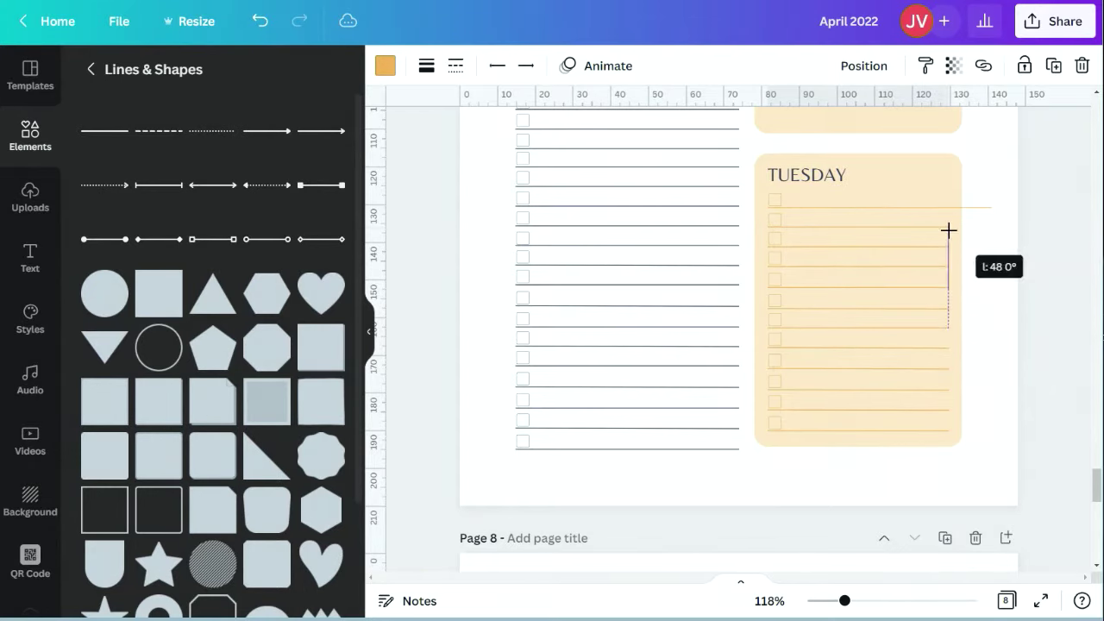
{"action": "left_click", "coordinate": [1013, 386]}
- Move the TUESDAY background box aside, group the gold checkbox lines and place a duplicate in the MONDAY box
{"action": "left_click_drag", "start_coordinate": [948, 167], "coordinate": [1001, 169]}
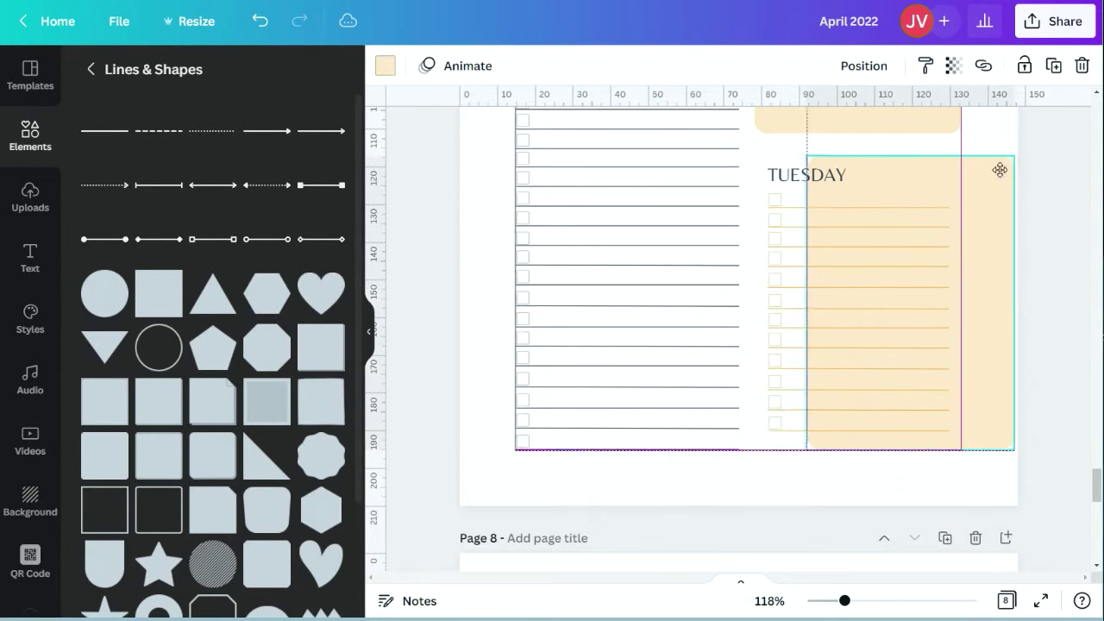
{"action": "left_click_drag", "start_coordinate": [790, 456], "coordinate": [763, 193]}
{"action": "left_click", "coordinate": [830, 62]}
{"action": "left_click", "coordinate": [1054, 64]}
{"action": "scroll", "coordinate": [838, 374], "scroll_direction": "up", "scroll_amount": 4}
{"action": "left_click_drag", "start_coordinate": [850, 371], "coordinate": [831, 372]}
- Place duplicates of the grouped gold checkbox lines in the WEDNESDAY, FRIDAY and THURSDAY boxes on page 8
{"action": "left_click", "coordinate": [1048, 72]}
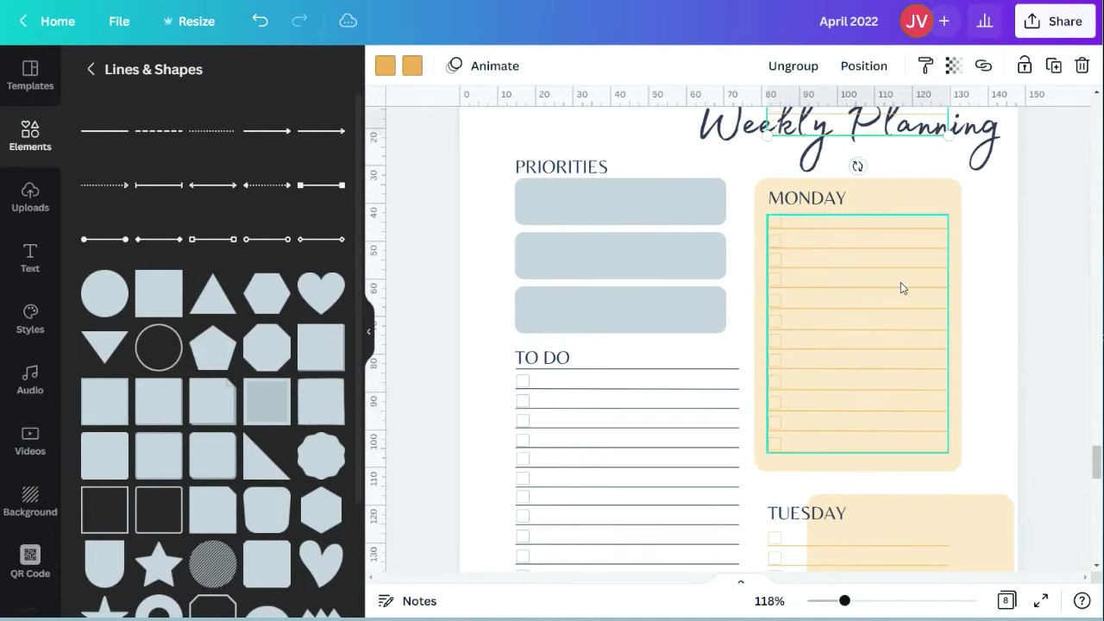
{"action": "scroll", "coordinate": [888, 274], "scroll_direction": "up", "scroll_amount": 2}
{"action": "scroll", "coordinate": [815, 289], "scroll_direction": "down", "scroll_amount": 12}
{"action": "left_click_drag", "start_coordinate": [837, 283], "coordinate": [853, 320]}
{"action": "left_click", "coordinate": [1054, 66]}
{"action": "left_click", "coordinate": [1054, 65]}
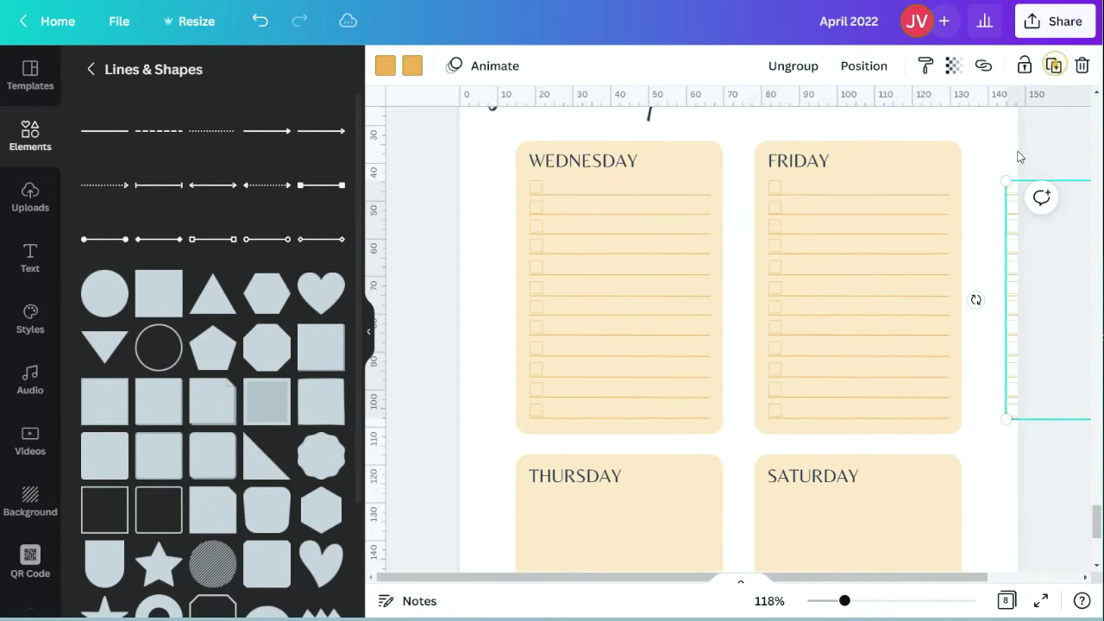
{"action": "scroll", "coordinate": [609, 374], "scroll_direction": "down", "scroll_amount": 3}
{"action": "left_click_drag", "start_coordinate": [1011, 302], "coordinate": [532, 419]}
- Duplicate the lowest four gold checkbox lines from TUESDAY and place copies in the SATURDAY and SUNDAY boxes on page 8
{"action": "scroll", "coordinate": [772, 441], "scroll_direction": "up", "scroll_amount": 3}
{"action": "scroll", "coordinate": [771, 441], "scroll_direction": "down", "scroll_amount": 5}
{"action": "left_click", "coordinate": [785, 457]}
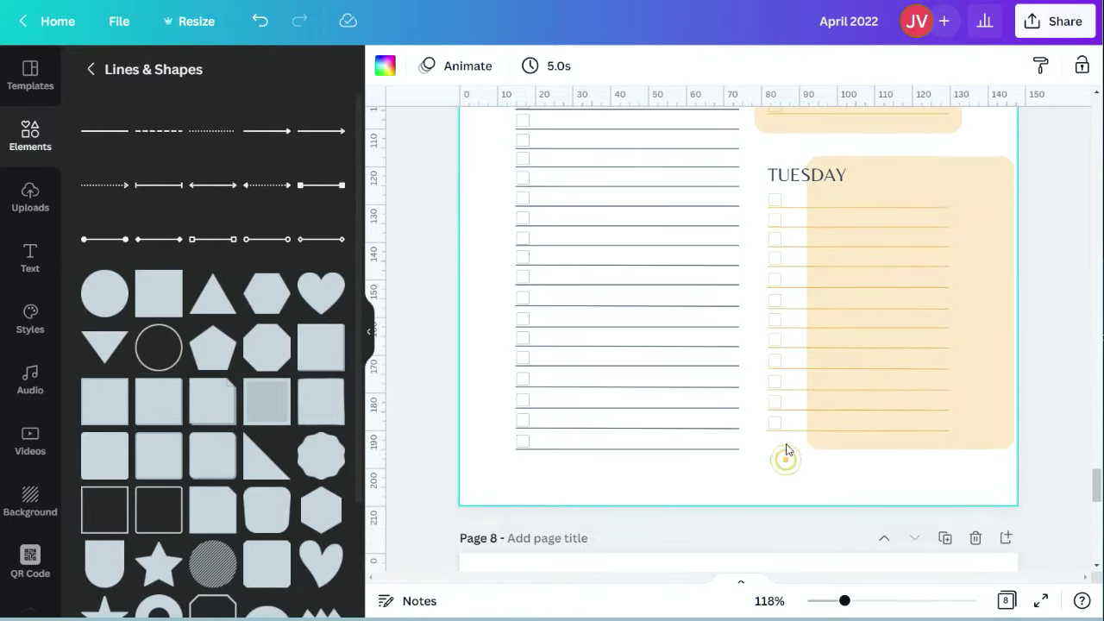
{"action": "left_click_drag", "start_coordinate": [792, 422], "coordinate": [791, 392]}
{"action": "left_click", "coordinate": [807, 66]}
{"action": "scroll", "coordinate": [793, 340], "scroll_direction": "down", "scroll_amount": 1}
{"action": "left_click_drag", "start_coordinate": [793, 340], "coordinate": [775, 252]}
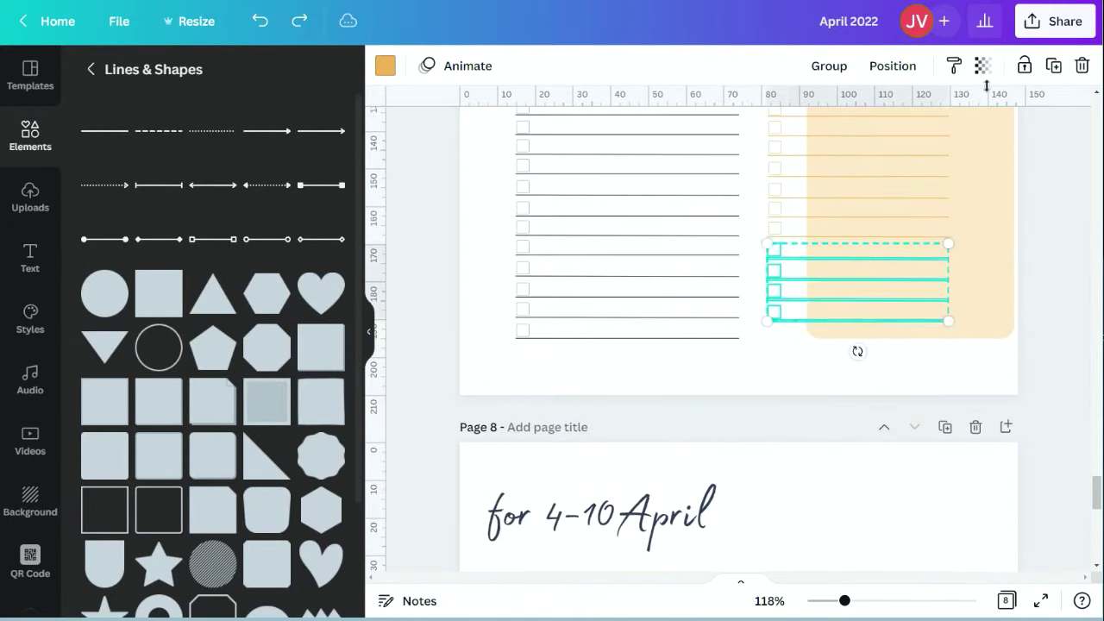
{"action": "left_click", "coordinate": [1054, 65]}
{"action": "scroll", "coordinate": [792, 341], "scroll_direction": "down", "scroll_amount": 2}
{"action": "left_click_drag", "start_coordinate": [792, 318], "coordinate": [841, 405]}
{"action": "scroll", "coordinate": [785, 252], "scroll_direction": "down", "scroll_amount": 4}
{"action": "left_click", "coordinate": [1054, 66]}
{"action": "left_click", "coordinate": [986, 283]}
- Move the TUESDAY background box back under its label and checkbox lines and fit the page to the view
{"action": "scroll", "coordinate": [888, 380], "scroll_direction": "up", "scroll_amount": 10}
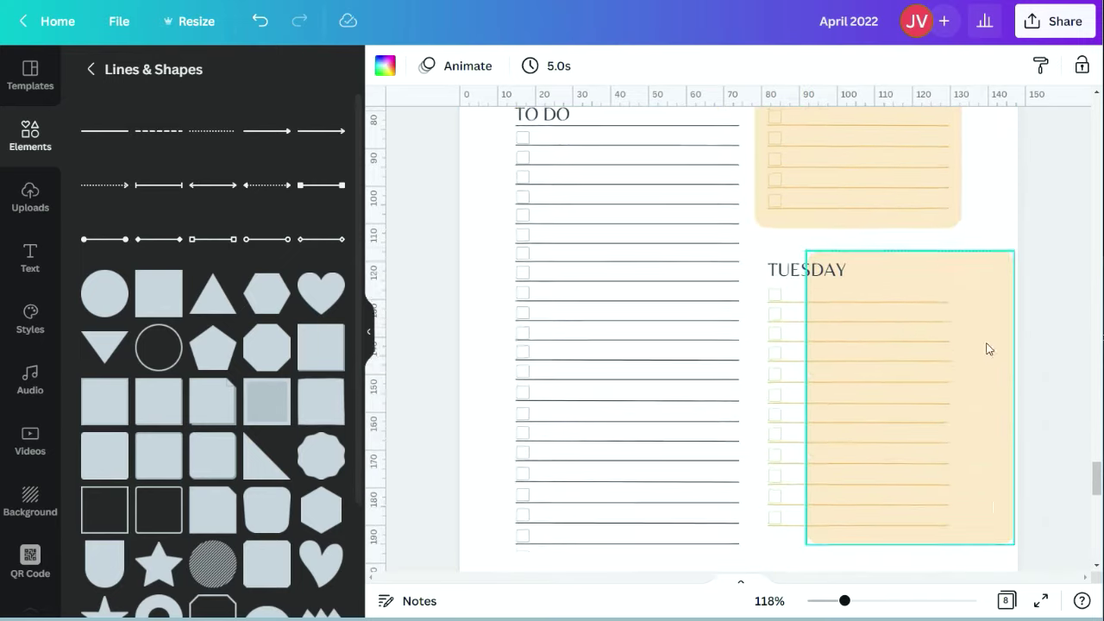
{"action": "left_click_drag", "start_coordinate": [990, 339], "coordinate": [941, 328]}
{"action": "left_click", "coordinate": [769, 601]}
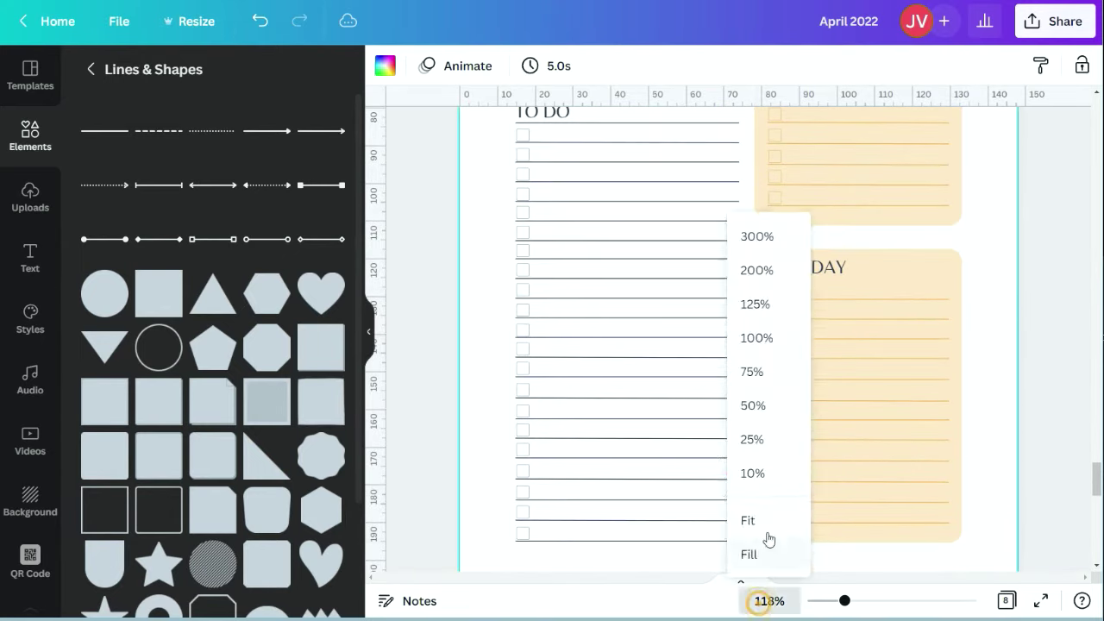
{"action": "left_click", "coordinate": [751, 520]}
- Copy the navy berry branch from page 1 to page 7, then shrink and rotate it into the upper-left corner
{"action": "scroll", "coordinate": [938, 378], "scroll_direction": "up", "scroll_amount": 20}
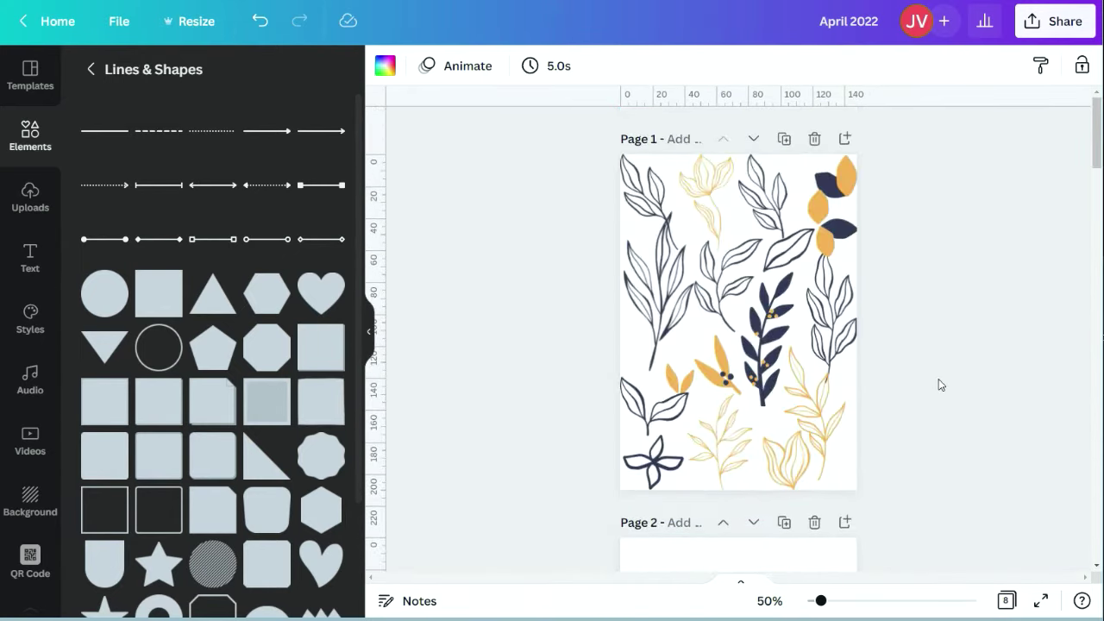
{"action": "left_click", "coordinate": [764, 336]}
{"action": "scroll", "coordinate": [724, 370], "scroll_direction": "down", "scroll_amount": 20}
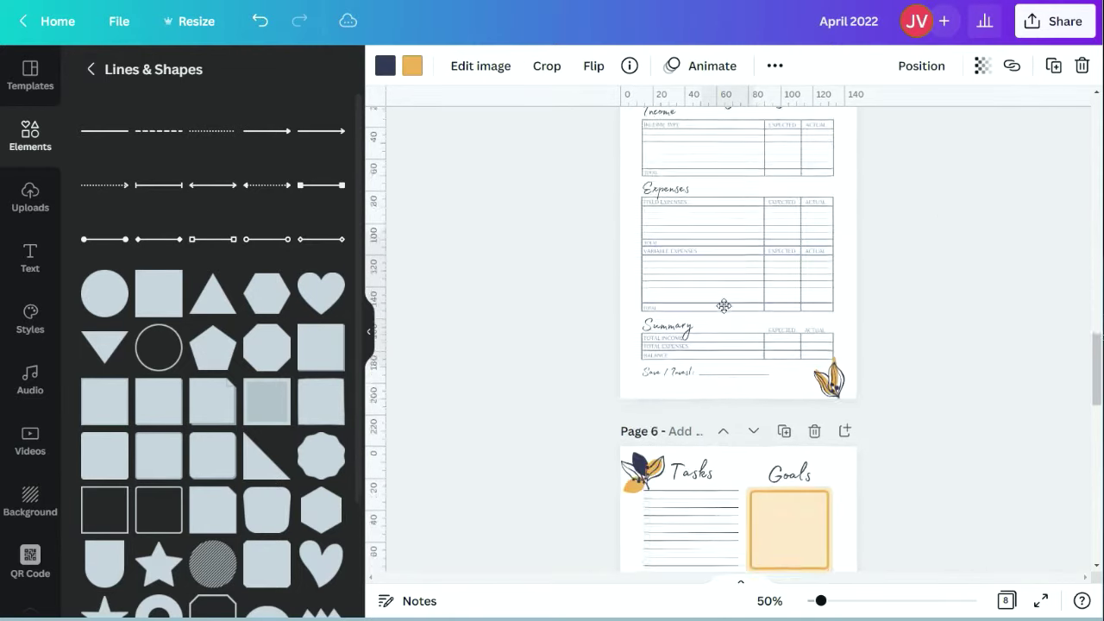
{"action": "scroll", "coordinate": [730, 300], "scroll_direction": "up", "scroll_amount": 1}
{"action": "key", "text": "ctrl+v"}
{"action": "left_click_drag", "start_coordinate": [687, 176], "coordinate": [669, 229]}
{"action": "left_click_drag", "start_coordinate": [633, 341], "coordinate": [585, 302]}
{"action": "left_click_drag", "start_coordinate": [602, 327], "coordinate": [610, 272]}
{"action": "left_click_drag", "start_coordinate": [589, 276], "coordinate": [566, 257]}
{"action": "left_click_drag", "start_coordinate": [586, 277], "coordinate": [604, 294]}
- Swap the colors of the berry branch on page 7 to gold leaves with navy berries
{"action": "left_click", "coordinate": [412, 66]}
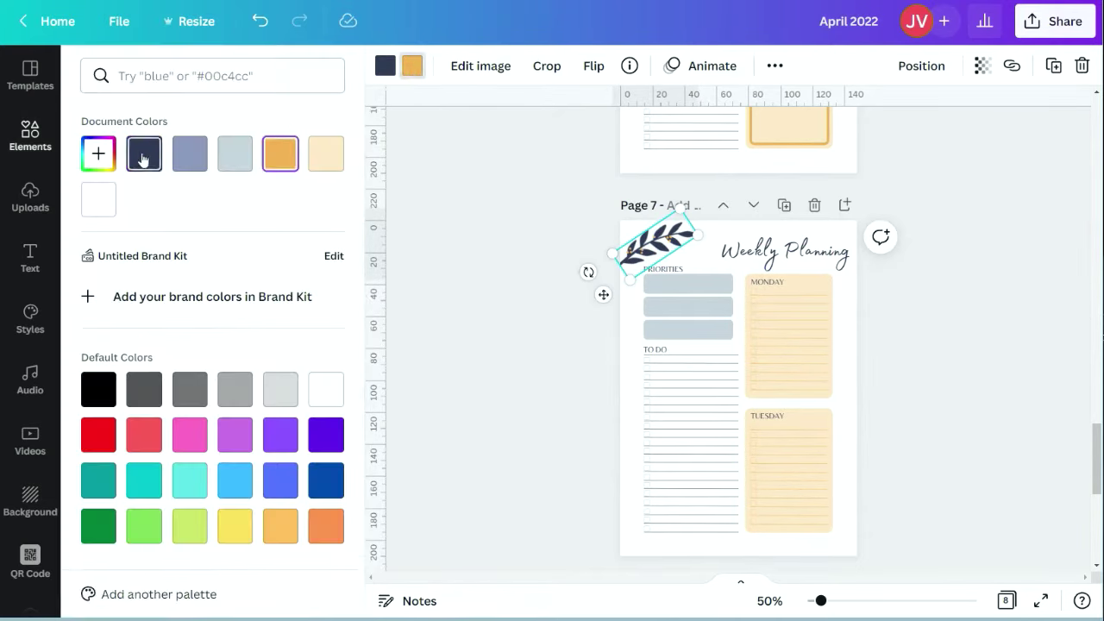
{"action": "left_click", "coordinate": [144, 153]}
{"action": "left_click", "coordinate": [281, 153]}
{"action": "left_click", "coordinate": [514, 201]}
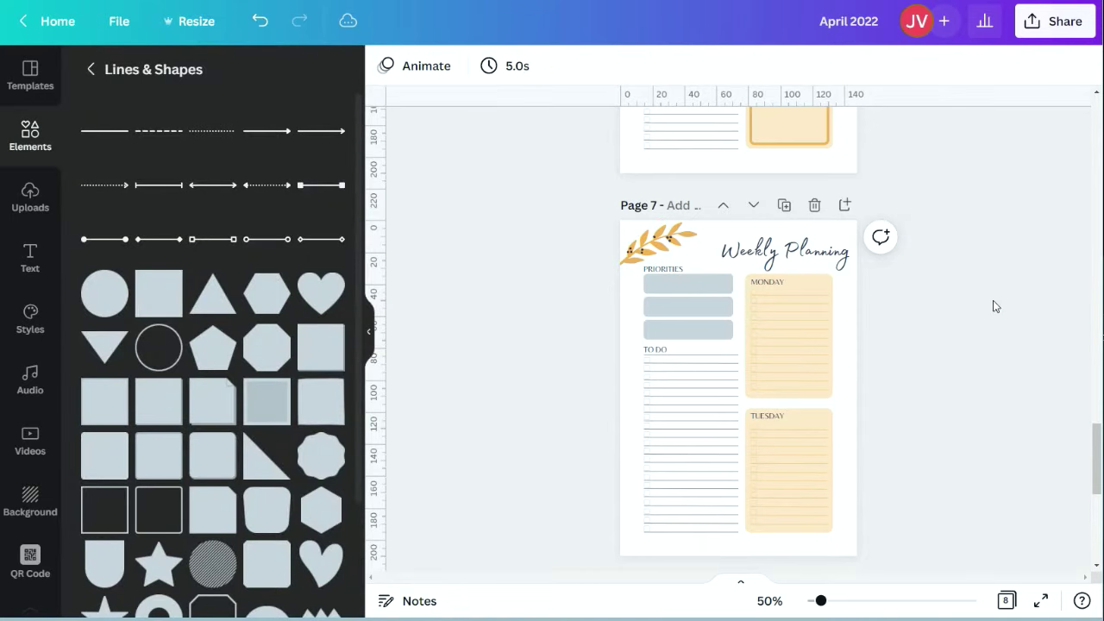
- Copy the gold outlined leaf branch from page 1 to page 8 and rotate it into the upper-right corner
{"action": "scroll", "coordinate": [922, 230], "scroll_direction": "up", "scroll_amount": 20}
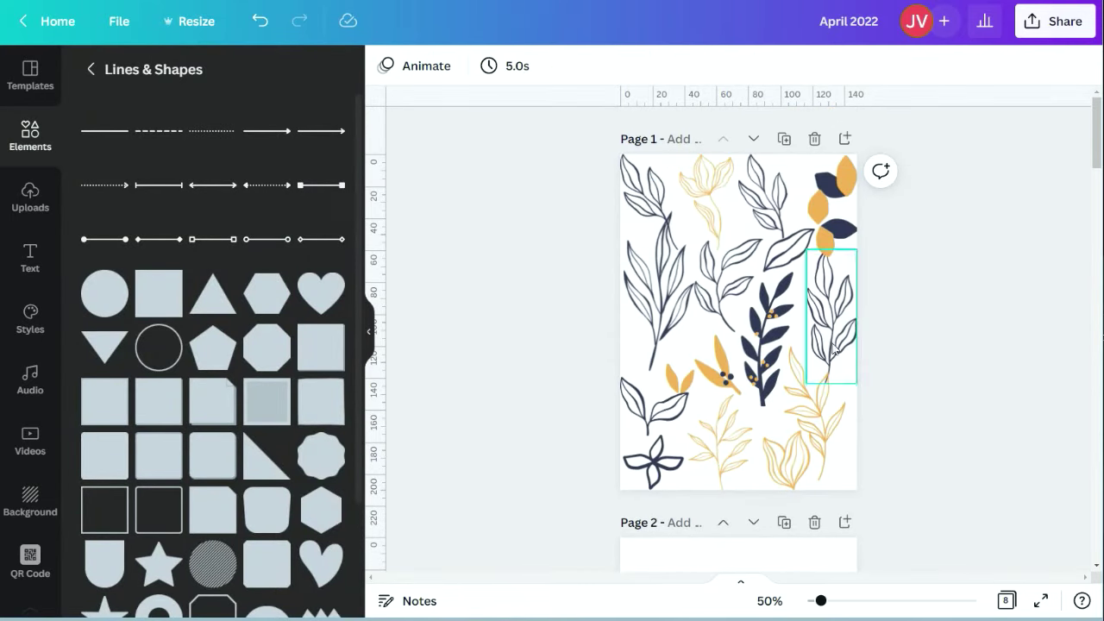
{"action": "left_click_drag", "start_coordinate": [846, 438], "coordinate": [879, 294]}
{"action": "scroll", "coordinate": [747, 337], "scroll_direction": "down", "scroll_amount": 20}
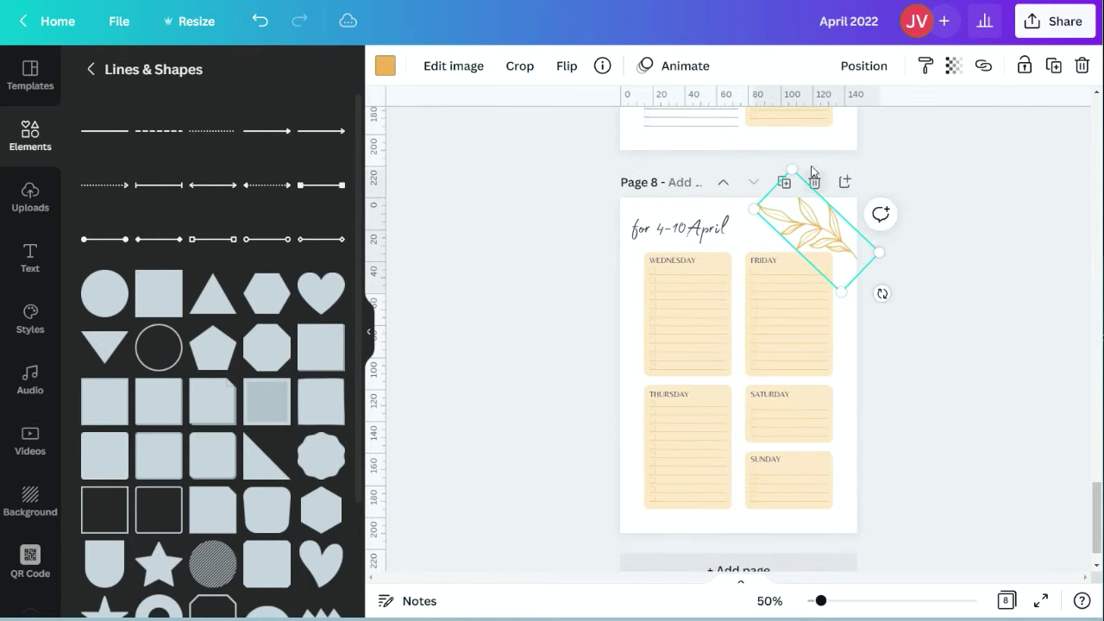
{"action": "left_click", "coordinate": [953, 233]}
- Copy the solid gold leaf pair from page 1 onto the branch at the top of page 8
{"action": "scroll", "coordinate": [952, 234], "scroll_direction": "up", "scroll_amount": 20}
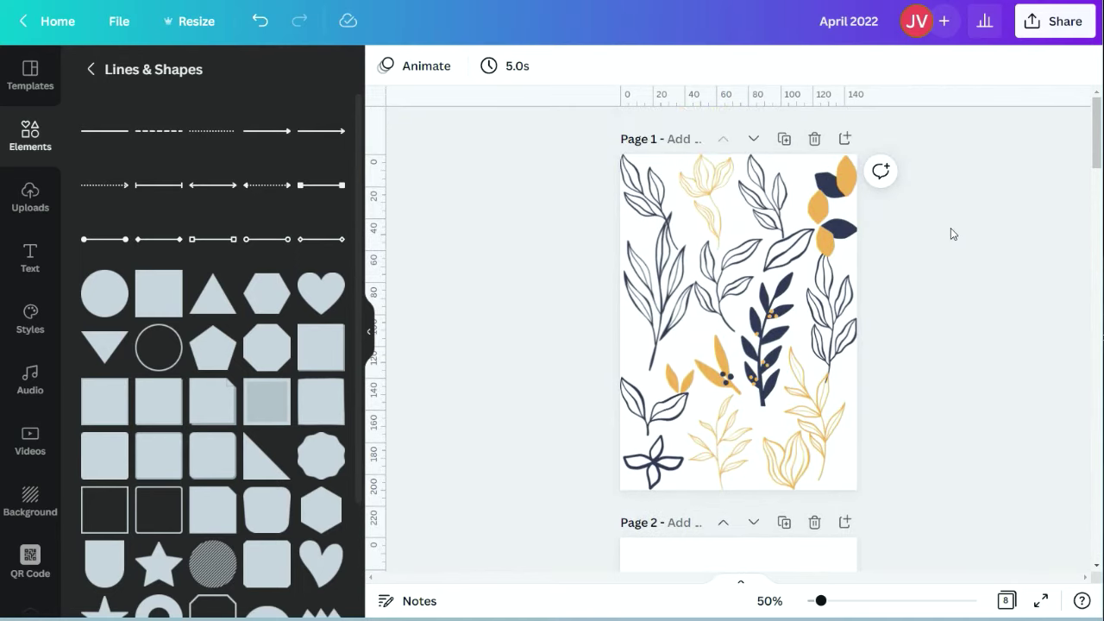
{"action": "left_click", "coordinate": [680, 379]}
{"action": "left_click_drag", "start_coordinate": [694, 424], "coordinate": [761, 433]}
{"action": "scroll", "coordinate": [749, 416], "scroll_direction": "down", "scroll_amount": 16}
{"action": "scroll", "coordinate": [759, 365], "scroll_direction": "up", "scroll_amount": 2}
{"action": "scroll", "coordinate": [759, 433], "scroll_direction": "down", "scroll_amount": 15}
{"action": "left_click_drag", "start_coordinate": [757, 271], "coordinate": [832, 475]}
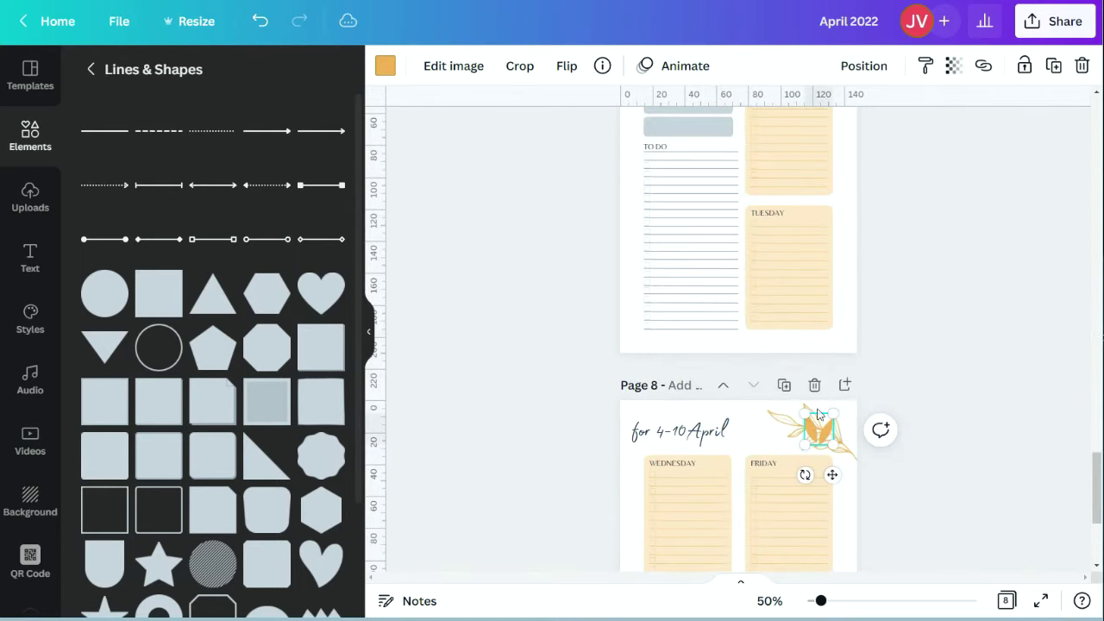
- Recolor the leaf pair on page 8 navy and set it beside the gold branch
{"action": "left_click", "coordinate": [385, 66]}
{"action": "left_click", "coordinate": [144, 153]}
{"action": "scroll", "coordinate": [604, 388], "scroll_direction": "down", "scroll_amount": 3}
{"action": "left_click_drag", "start_coordinate": [822, 600], "coordinate": [849, 601]}
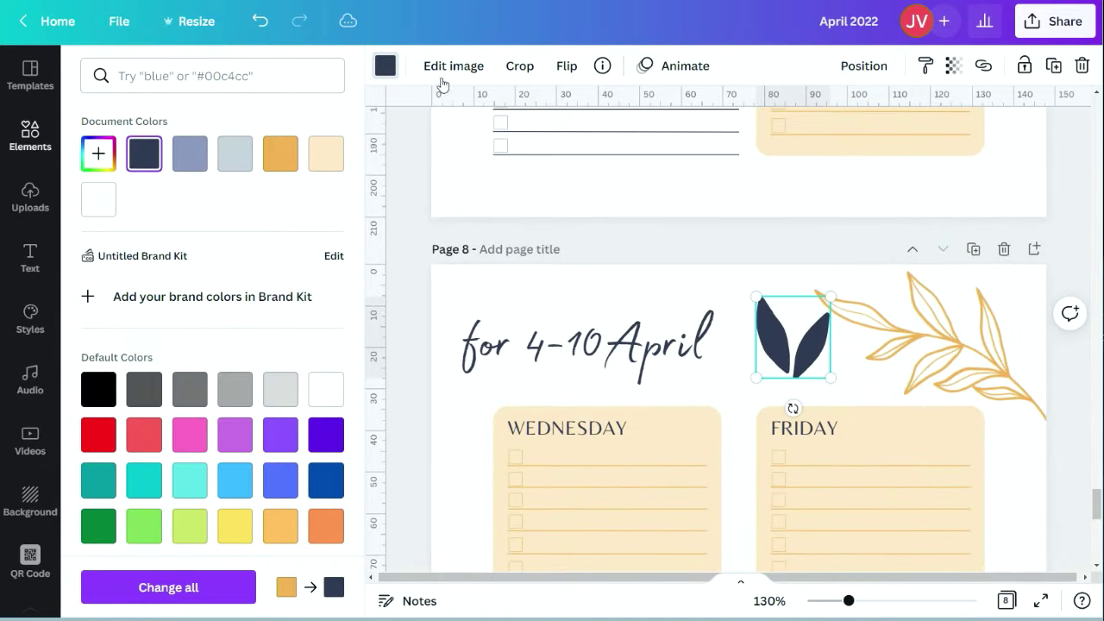
- Duplicate the navy leaf pair, move the copy aside and crop it to its right leaf only
{"action": "left_click", "coordinate": [1053, 68]}
{"action": "left_click_drag", "start_coordinate": [823, 375], "coordinate": [715, 382]}
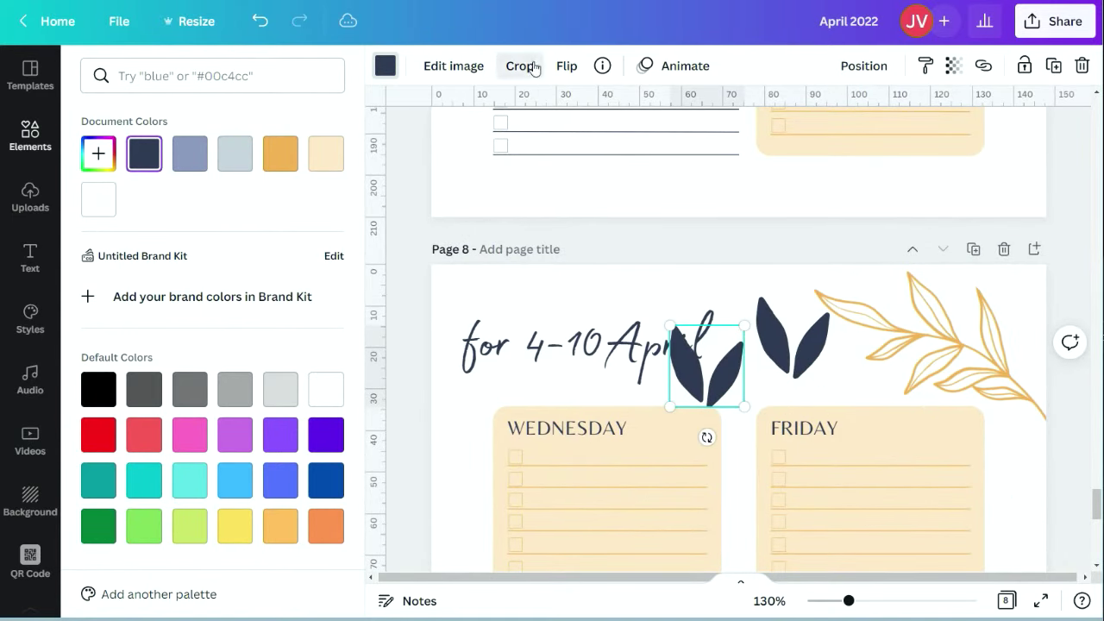
{"action": "left_click", "coordinate": [534, 69]}
{"action": "left_click_drag", "start_coordinate": [671, 326], "coordinate": [708, 315]}
{"action": "left_click", "coordinate": [409, 66]}
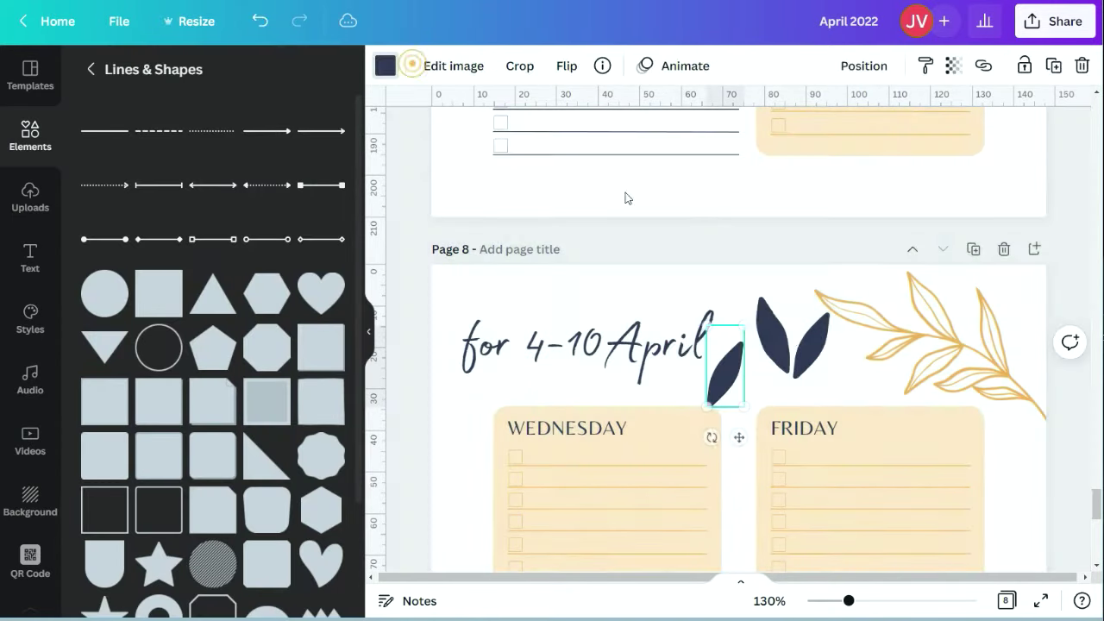
- Crop the original navy leaf pair to its left leaf only
{"action": "left_click", "coordinate": [776, 332]}
{"action": "left_click", "coordinate": [518, 67]}
{"action": "left_click", "coordinate": [410, 66]}
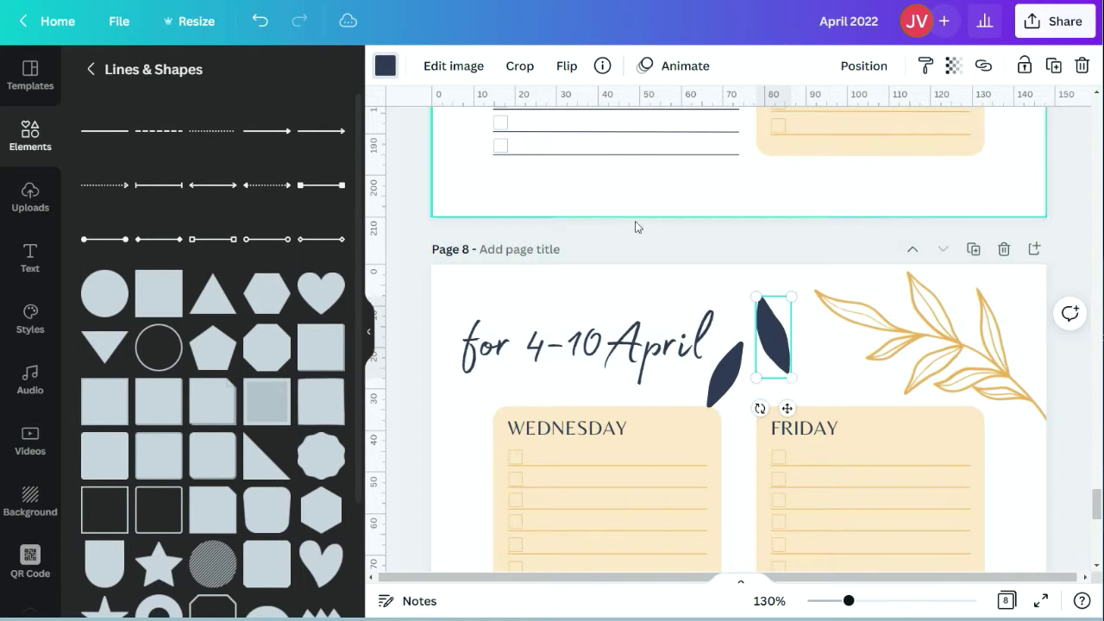
- Duplicate the left navy leaf, rotate it into the branch's leftmost leaf outline and arrange it behind the gold lines
{"action": "left_click", "coordinate": [1053, 66]}
{"action": "left_click_drag", "start_coordinate": [797, 363], "coordinate": [849, 318]}
{"action": "left_click_drag", "start_coordinate": [835, 387], "coordinate": [897, 371]}
{"action": "left_click_drag", "start_coordinate": [873, 326], "coordinate": [885, 328]}
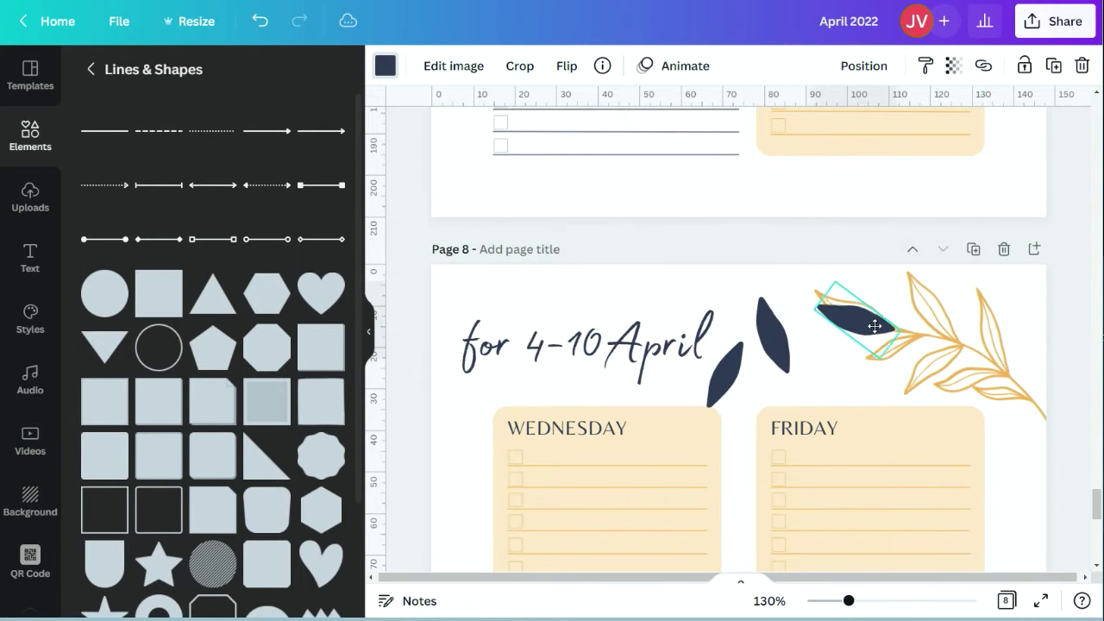
{"action": "left_click", "coordinate": [855, 71]}
- Fill more leaf outlines of the gold branch with resized, rotated navy leaves placed behind the gold lines
{"action": "left_click_drag", "start_coordinate": [779, 344], "coordinate": [966, 389]}
{"action": "left_click_drag", "start_coordinate": [1012, 400], "coordinate": [1007, 396]}
{"action": "left_click", "coordinate": [863, 66]}
- Delete the spare right navy leaf and fit the remaining one into the branch's lowest leaf outline, behind the gold lines
{"action": "left_click", "coordinate": [725, 374]}
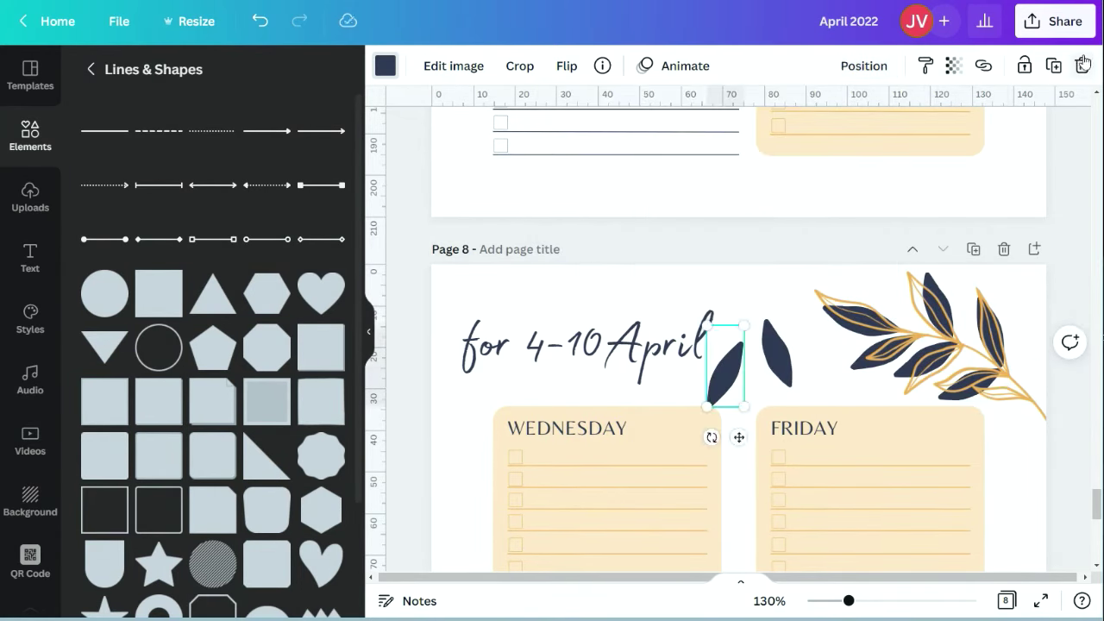
{"action": "key", "text": "Delete"}
{"action": "left_click_drag", "start_coordinate": [779, 357], "coordinate": [1026, 394]}
{"action": "left_click_drag", "start_coordinate": [1044, 356], "coordinate": [1031, 382]}
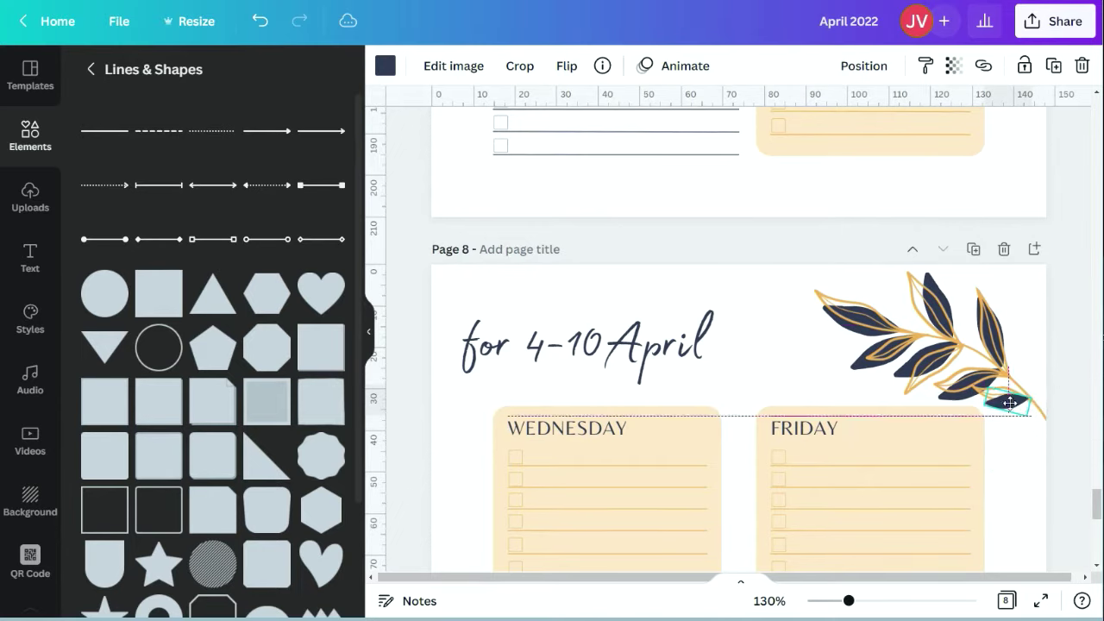
{"action": "left_click", "coordinate": [878, 64]}
{"action": "left_click", "coordinate": [802, 116]}
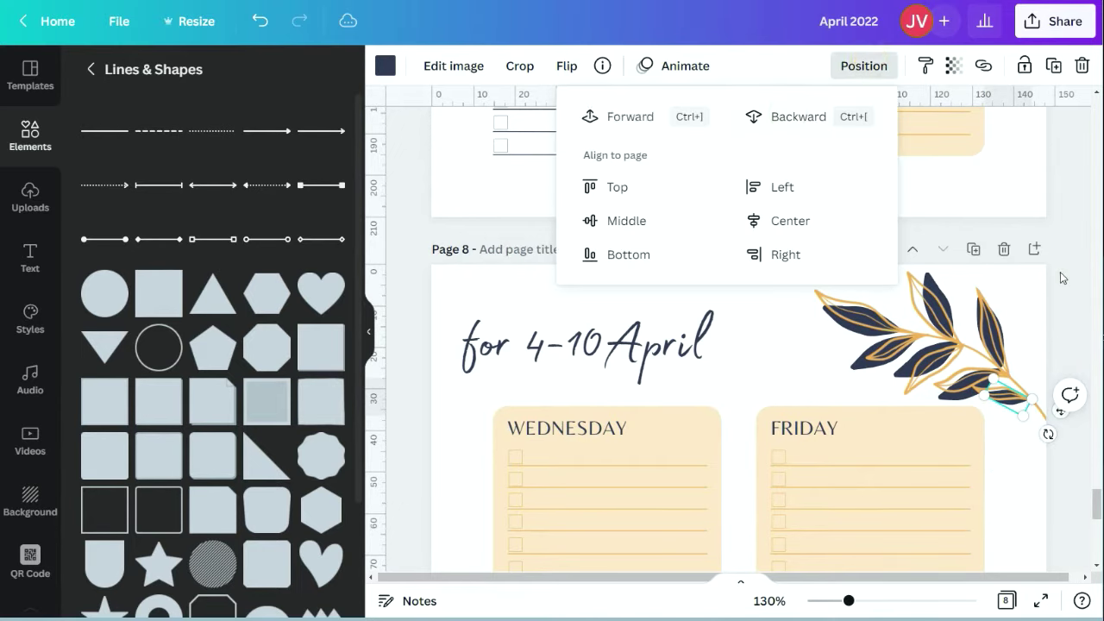
{"action": "left_click", "coordinate": [1062, 279]}
- Copy the navy-and-gold leaf shape from page 1 to the lower edge of page 8 and shrink it to about 23.5 by 23.2
{"action": "left_click", "coordinate": [770, 601]}
{"action": "left_click", "coordinate": [766, 515]}
{"action": "scroll", "coordinate": [925, 484], "scroll_direction": "down", "scroll_amount": 2}
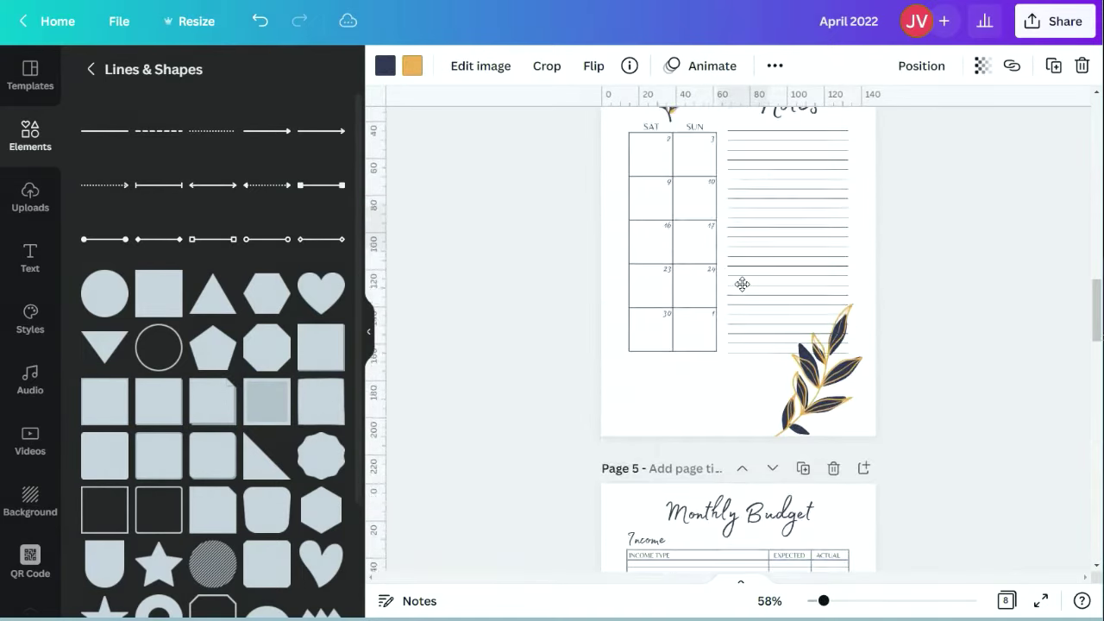
{"action": "scroll", "coordinate": [740, 285], "scroll_direction": "down", "scroll_amount": 20}
{"action": "left_click_drag", "start_coordinate": [742, 285], "coordinate": [724, 476]}
{"action": "left_click_drag", "start_coordinate": [697, 435], "coordinate": [707, 442]}
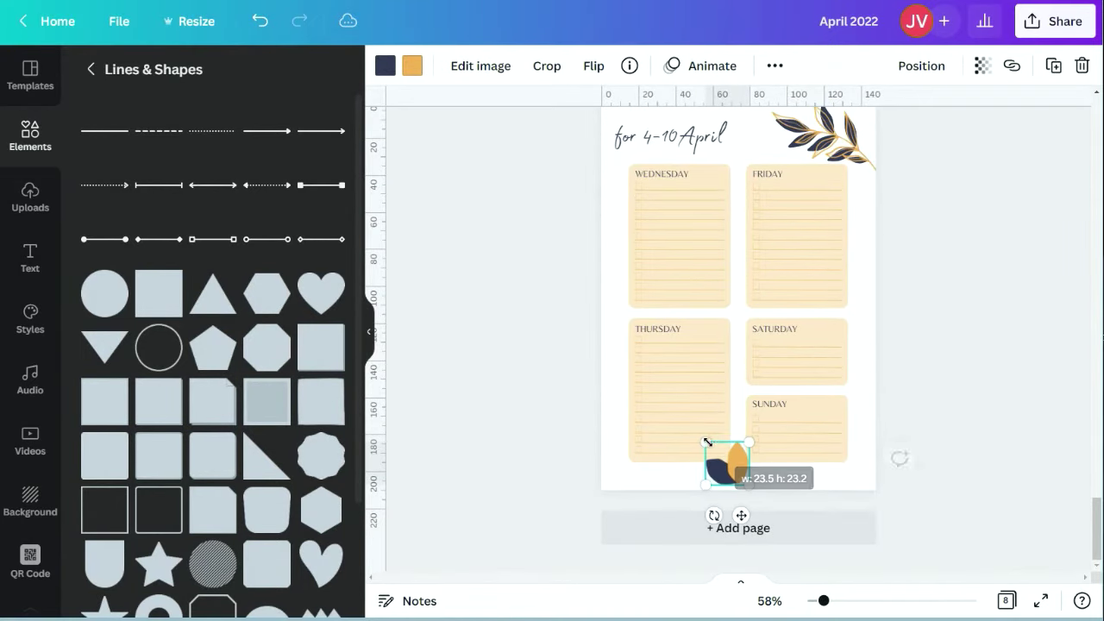
{"action": "left_click", "coordinate": [938, 405]}
- Copy the single navy outlined leaf from page 1 to page 8 and adjust it at the leaf shape on the lower edge
{"action": "scroll", "coordinate": [972, 343], "scroll_direction": "up", "scroll_amount": 1}
{"action": "scroll", "coordinate": [972, 343], "scroll_direction": "up", "scroll_amount": 20}
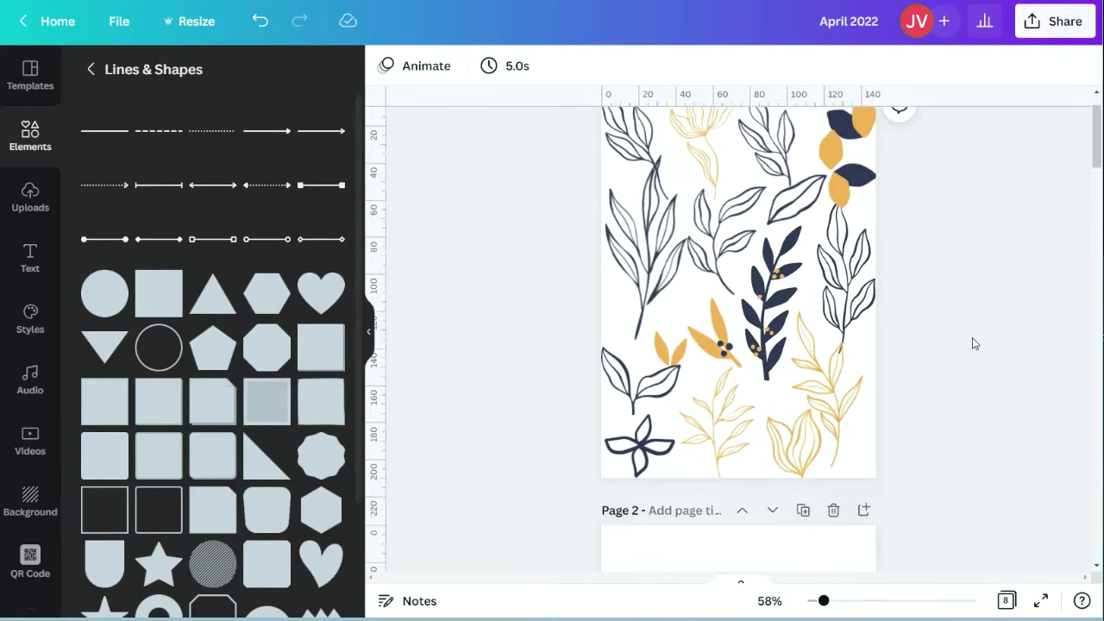
{"action": "left_click_drag", "start_coordinate": [798, 265], "coordinate": [737, 299]}
{"action": "scroll", "coordinate": [738, 299], "scroll_direction": "down", "scroll_amount": 20}
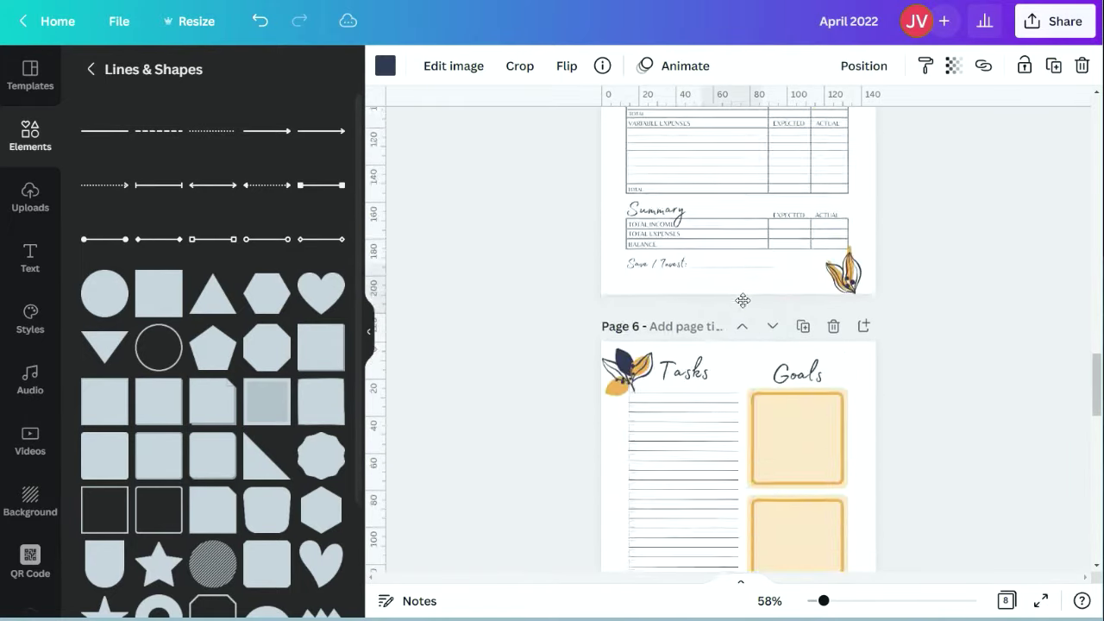
{"action": "scroll", "coordinate": [744, 530], "scroll_direction": "up", "scroll_amount": 5}
{"action": "left_click_drag", "start_coordinate": [707, 512], "coordinate": [790, 447]}
{"action": "left_click_drag", "start_coordinate": [771, 382], "coordinate": [738, 425]}
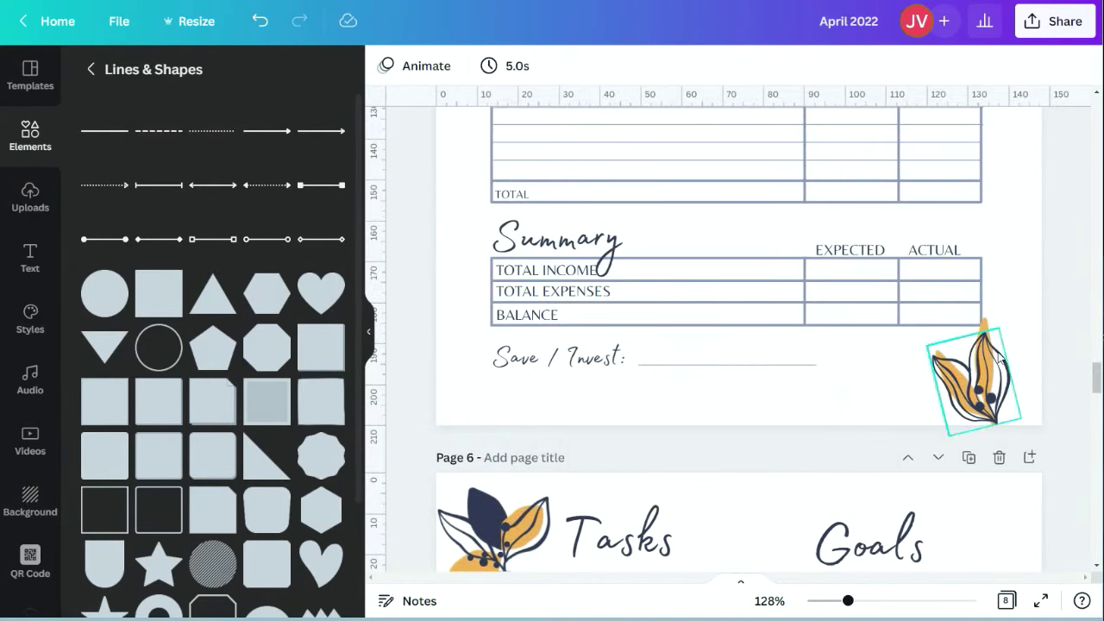
- Replace the berried gold leaves on the budget page's corner outline with page 1's plain gold leaf pair, rotated and about 22.8 by 25
{"action": "left_click", "coordinate": [999, 361]}
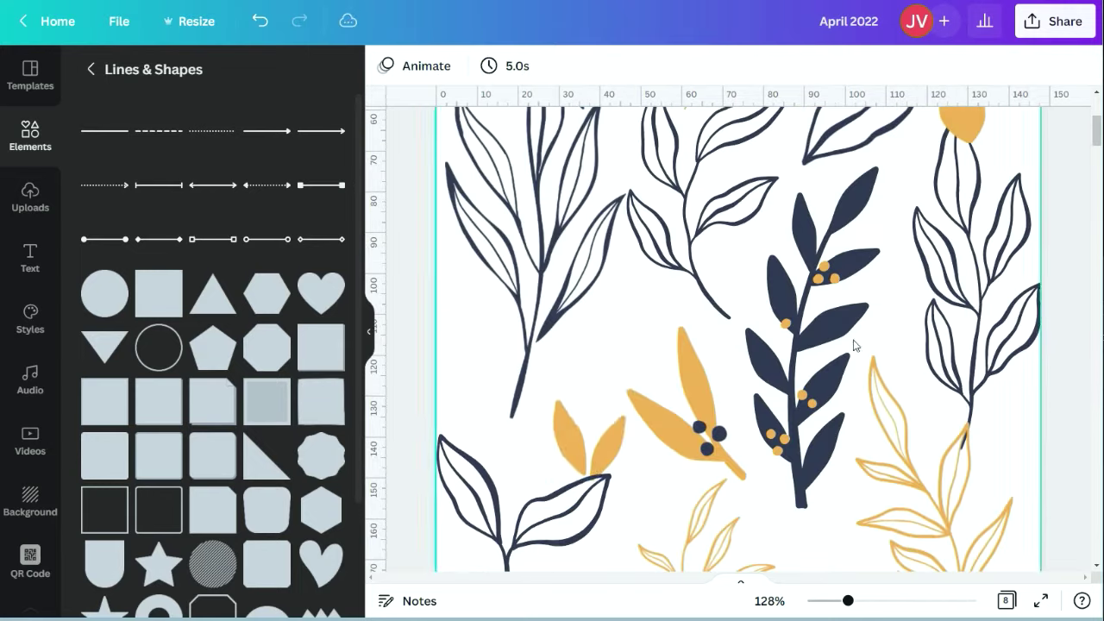
{"action": "left_click", "coordinate": [595, 496]}
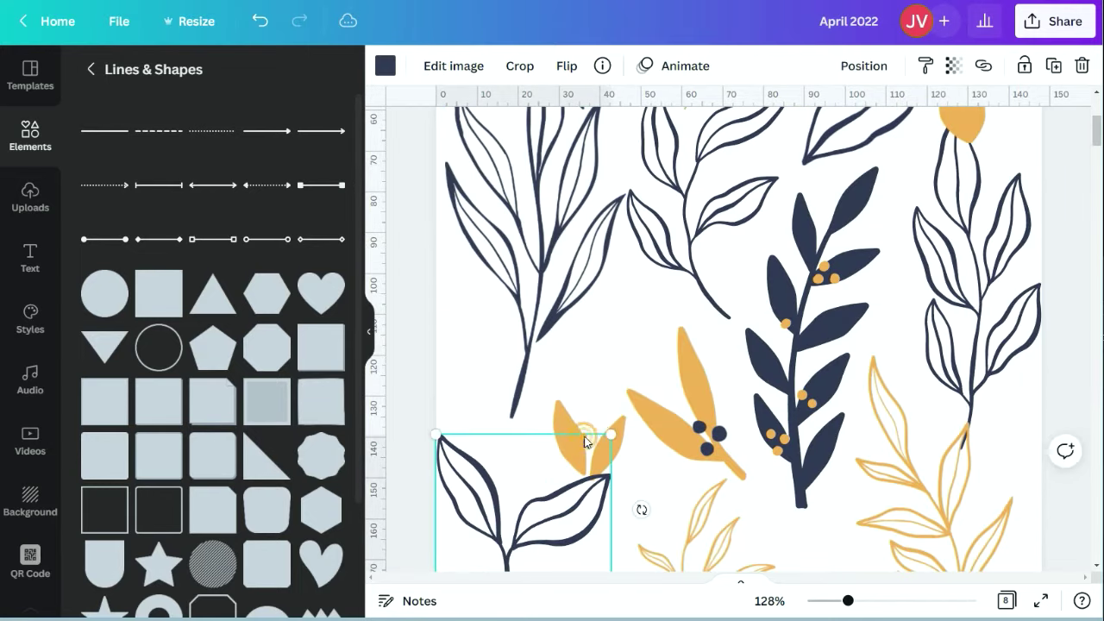
{"action": "left_click", "coordinate": [589, 436]}
{"action": "left_click_drag", "start_coordinate": [589, 498], "coordinate": [609, 530]}
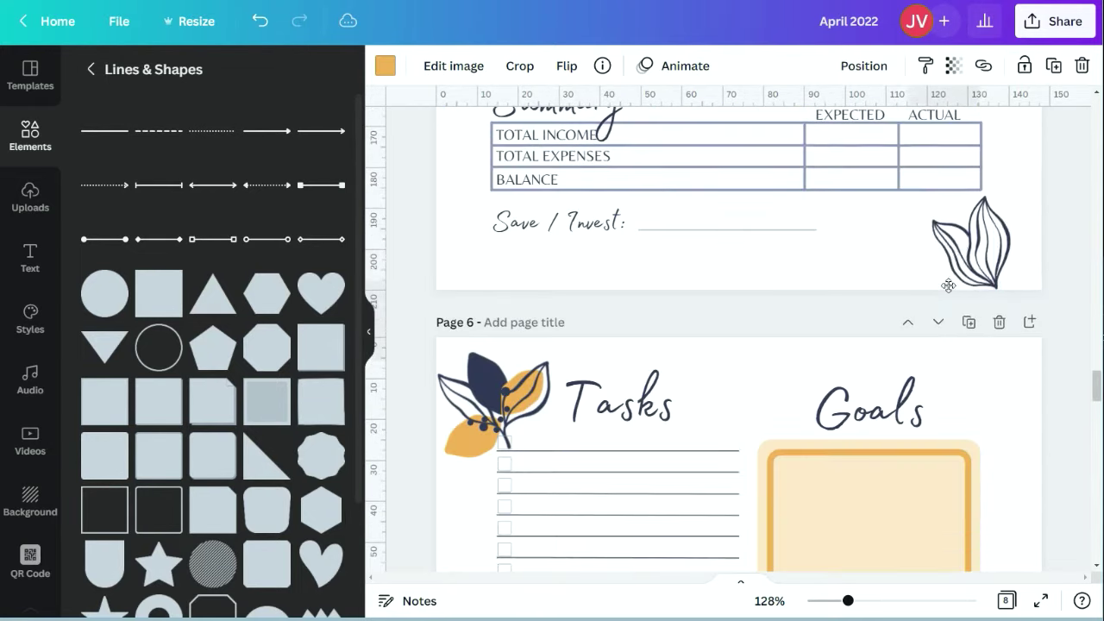
{"action": "left_click_drag", "start_coordinate": [974, 302], "coordinate": [1016, 272]}
{"action": "left_click_drag", "start_coordinate": [994, 222], "coordinate": [981, 180]}
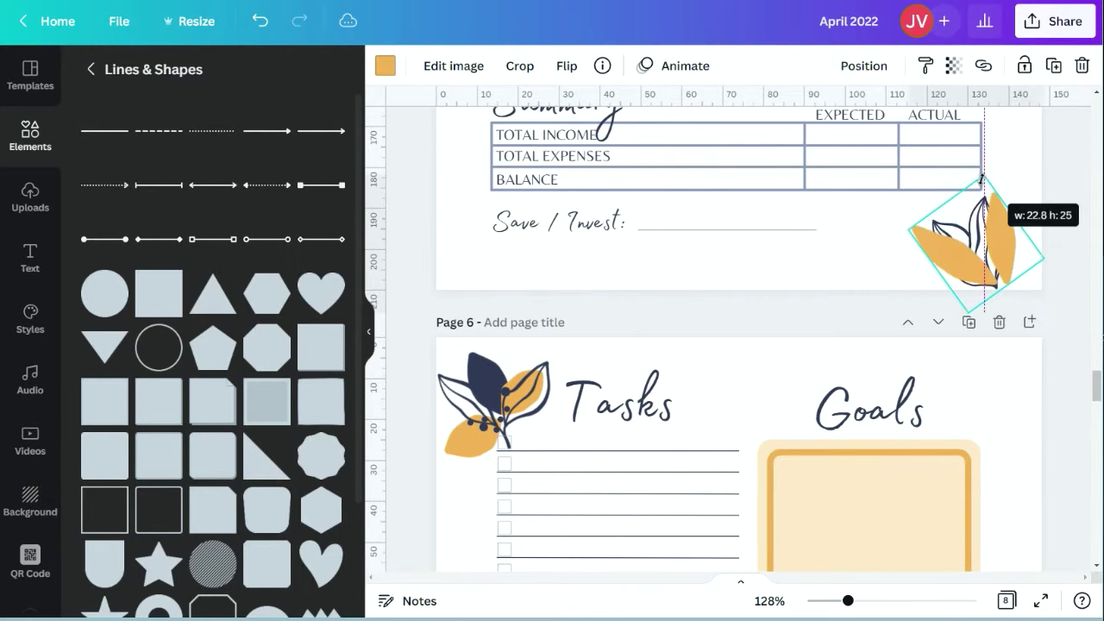
- Crop the gold pair to a single leaf and fit it, flipped and rotated, behind the navy outline on the budget page
{"action": "left_click", "coordinate": [520, 66]}
{"action": "left_click", "coordinate": [411, 67]}
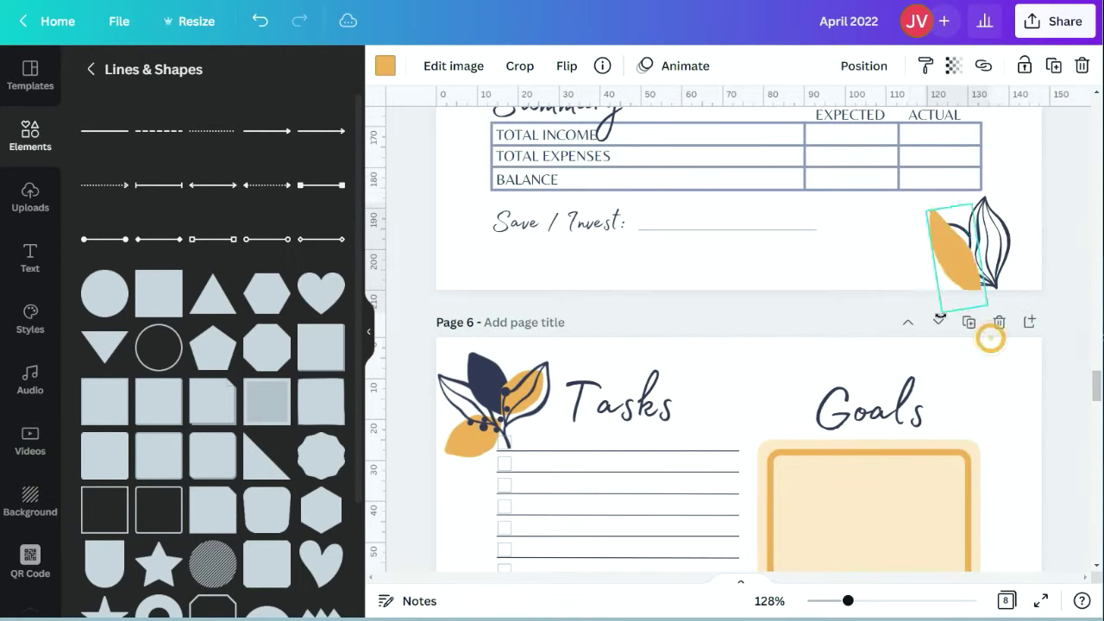
{"action": "left_click", "coordinate": [567, 67]}
{"action": "left_click", "coordinate": [565, 108]}
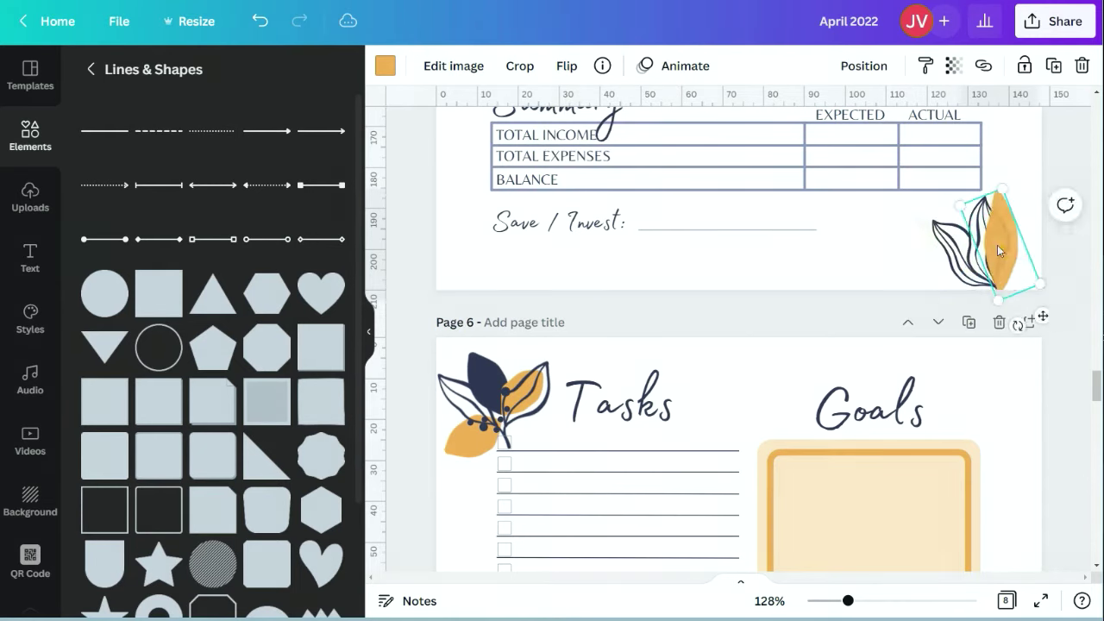
{"action": "left_click_drag", "start_coordinate": [999, 251], "coordinate": [995, 240]}
{"action": "left_click", "coordinate": [863, 66]}
{"action": "left_click", "coordinate": [808, 114]}
{"action": "left_click", "coordinate": [1072, 173]}
- Delete page 1, which holds the collection of source leaf artwork
{"action": "left_click", "coordinate": [1006, 602]}
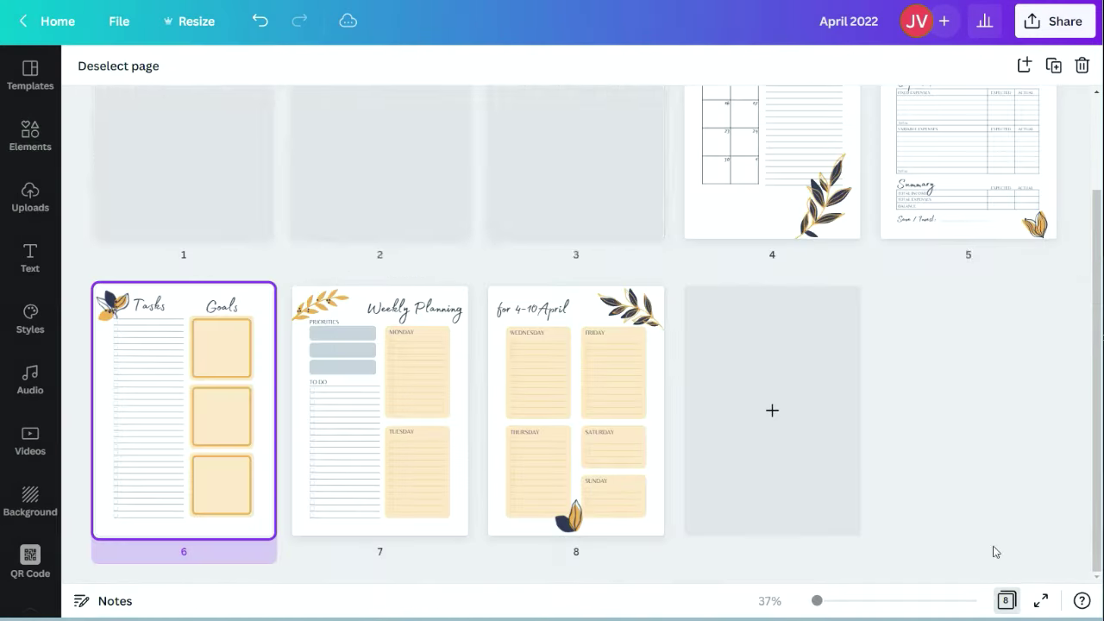
{"action": "scroll", "coordinate": [1024, 374], "scroll_direction": "up", "scroll_amount": 2}
{"action": "left_click", "coordinate": [1006, 601]}
{"action": "left_click", "coordinate": [770, 602]}
{"action": "left_click", "coordinate": [768, 409]}
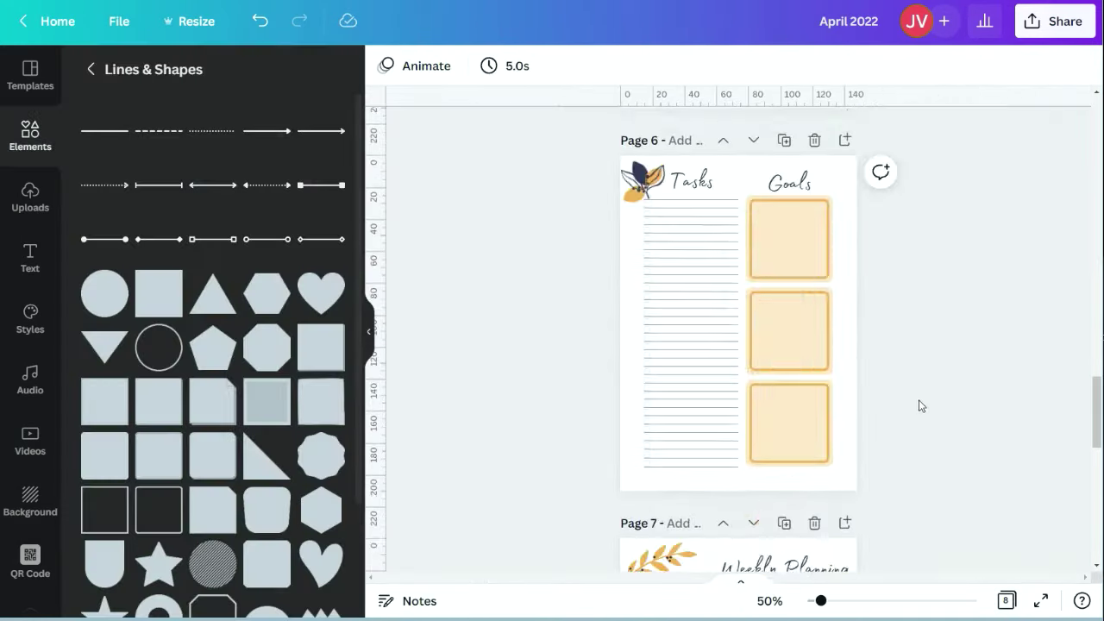
{"action": "scroll", "coordinate": [921, 405], "scroll_direction": "down", "scroll_amount": 9}
{"action": "scroll", "coordinate": [957, 421], "scroll_direction": "up", "scroll_amount": 8}
{"action": "scroll", "coordinate": [963, 417], "scroll_direction": "up", "scroll_amount": 20}
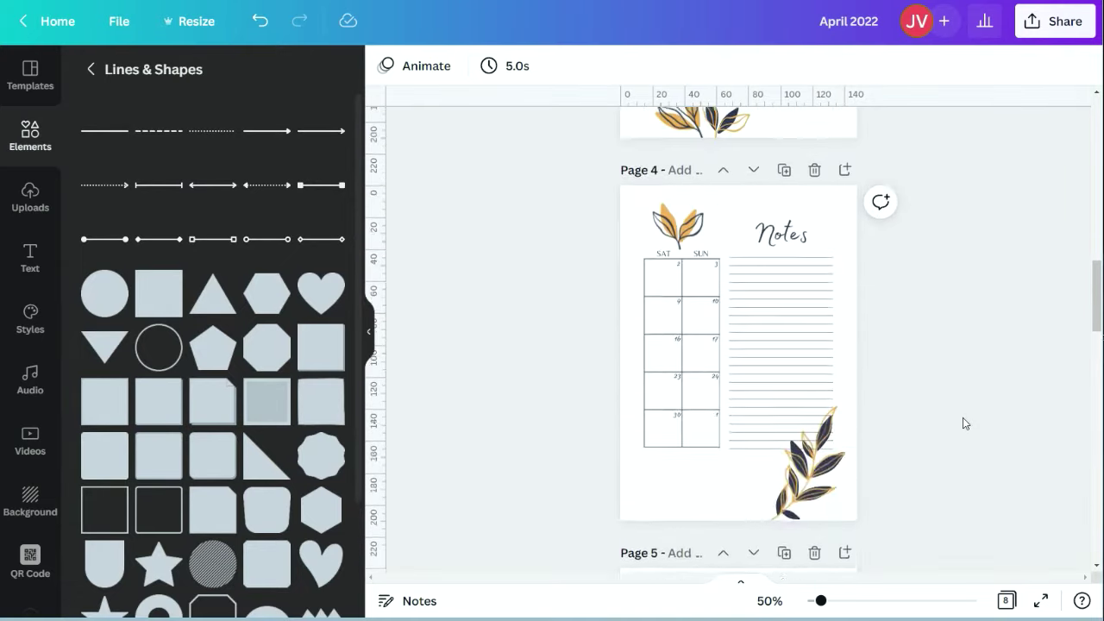
{"action": "scroll", "coordinate": [963, 417], "scroll_direction": "up", "scroll_amount": 5}
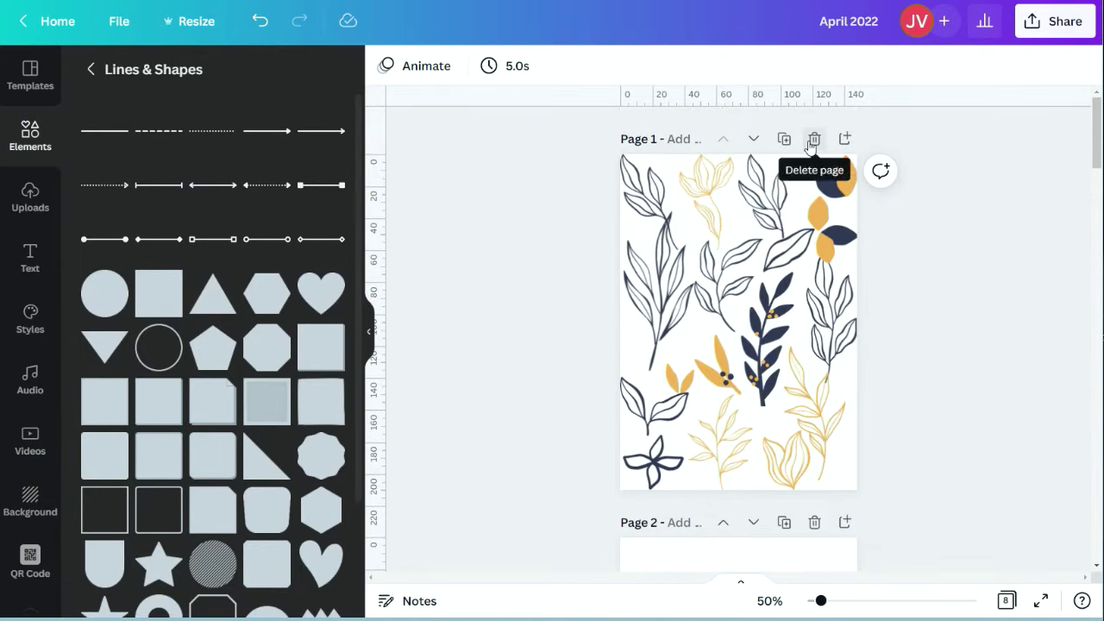
{"action": "left_click", "coordinate": [813, 140]}
{"action": "key", "text": "ctrl+a"}
{"action": "left_click", "coordinate": [902, 301]}
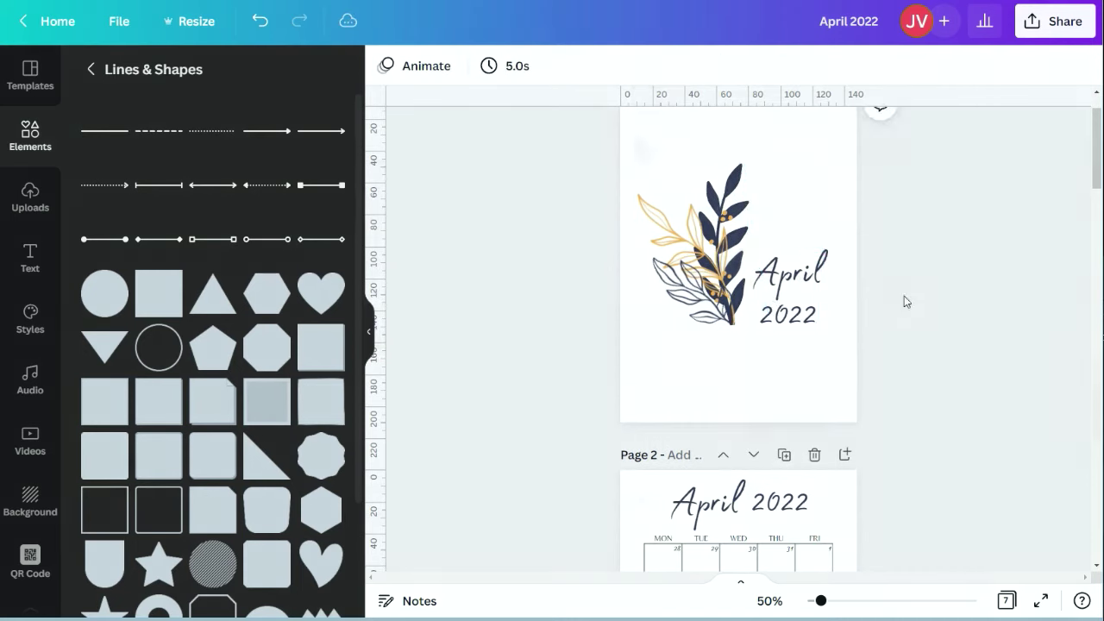
- Duplicate the two-page weekly spread, order the copies as planning page then dated page, and change the copy's heading to "for 11-17 April"
{"action": "scroll", "coordinate": [940, 280], "scroll_direction": "down", "scroll_amount": 4}
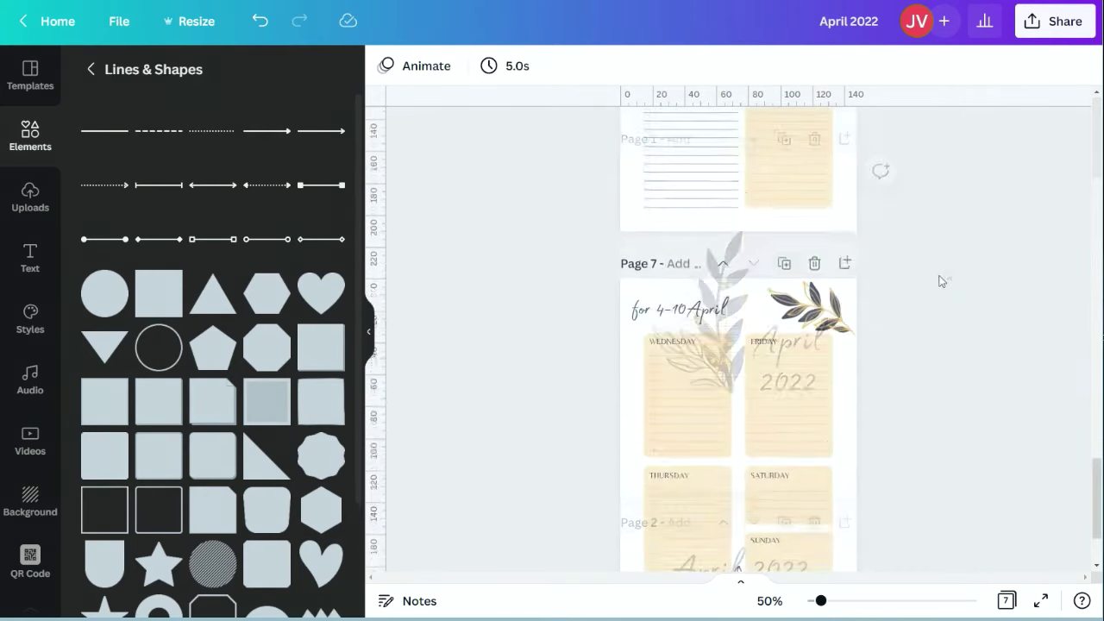
{"action": "scroll", "coordinate": [940, 281], "scroll_direction": "up", "scroll_amount": 4}
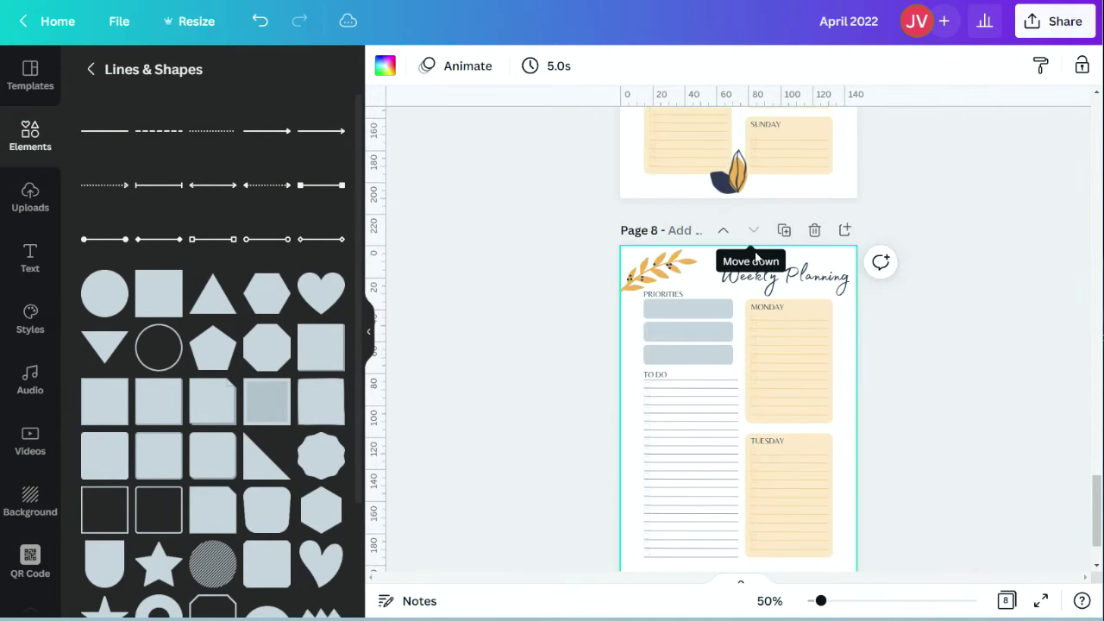
{"action": "scroll", "coordinate": [865, 235], "scroll_direction": "up", "scroll_amount": 5}
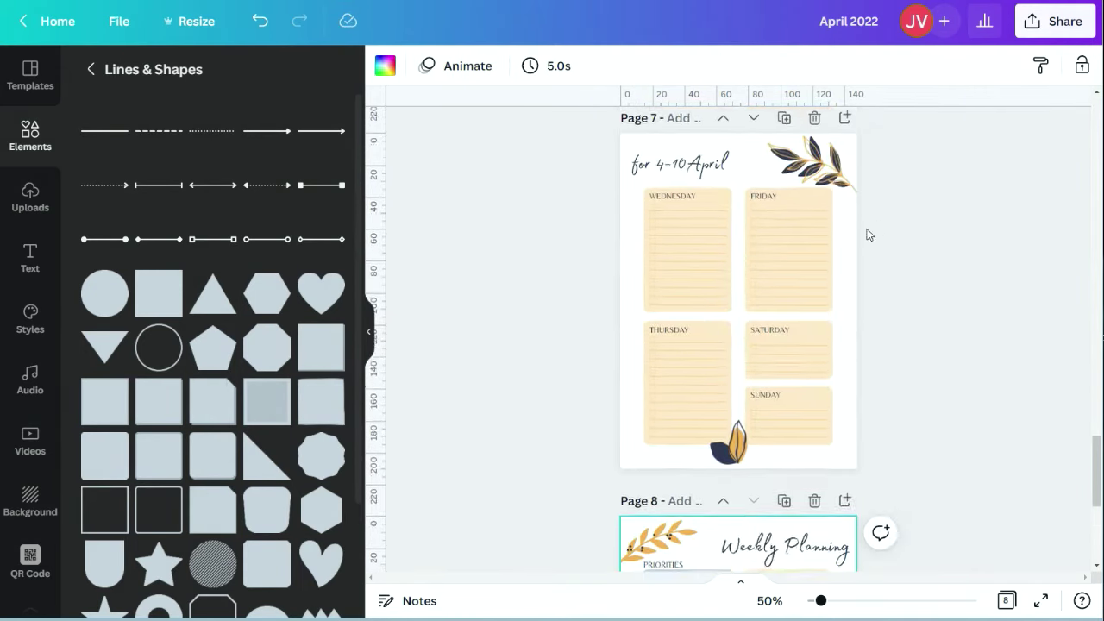
{"action": "left_click", "coordinate": [784, 321]}
{"action": "left_click", "coordinate": [662, 302]}
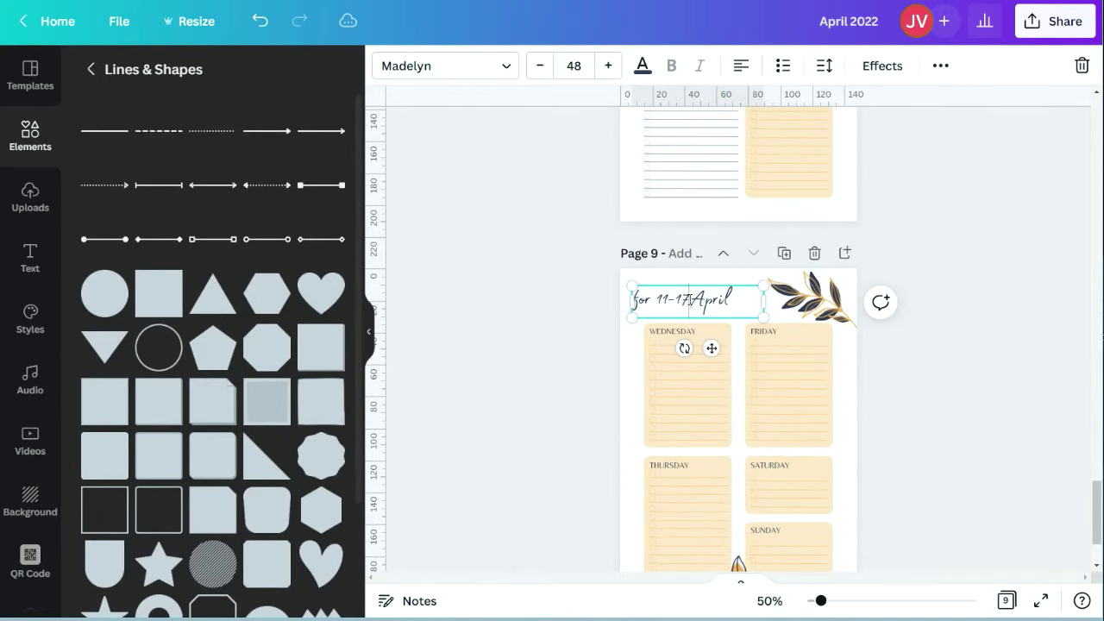
- Add another weekly spread headed "for 18-24 April" and duplicate both of its pages once more for the following week
{"action": "scroll", "coordinate": [1001, 364], "scroll_direction": "up", "scroll_amount": 5}
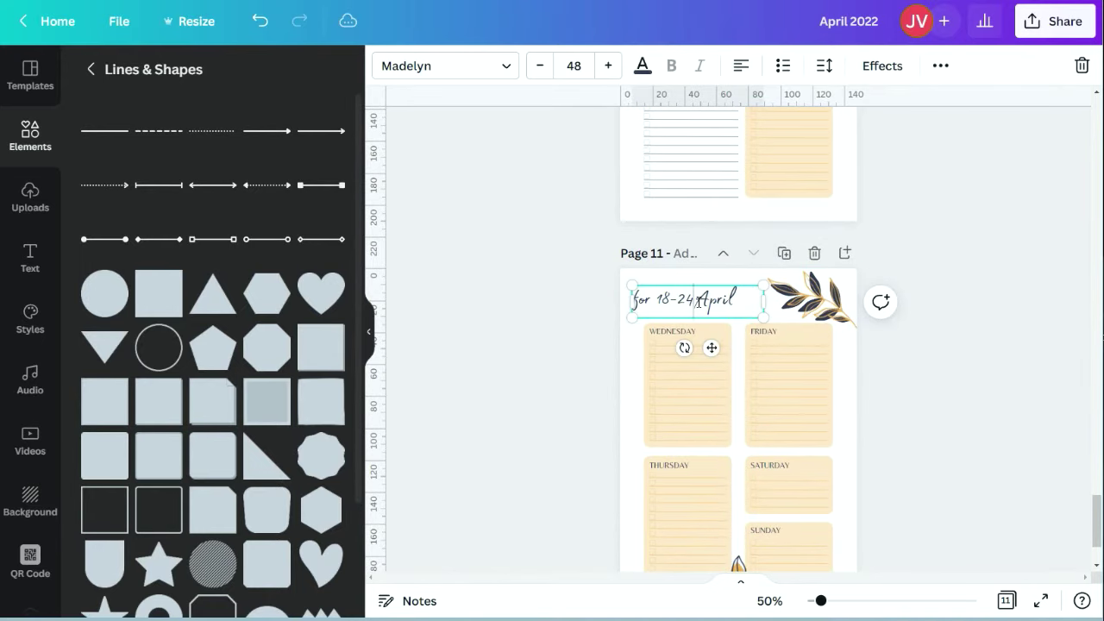
{"action": "left_click", "coordinate": [938, 375]}
{"action": "scroll", "coordinate": [938, 376], "scroll_direction": "up", "scroll_amount": 4}
{"action": "left_click", "coordinate": [784, 209]}
{"action": "left_click", "coordinate": [754, 209]}
{"action": "left_click", "coordinate": [784, 165]}
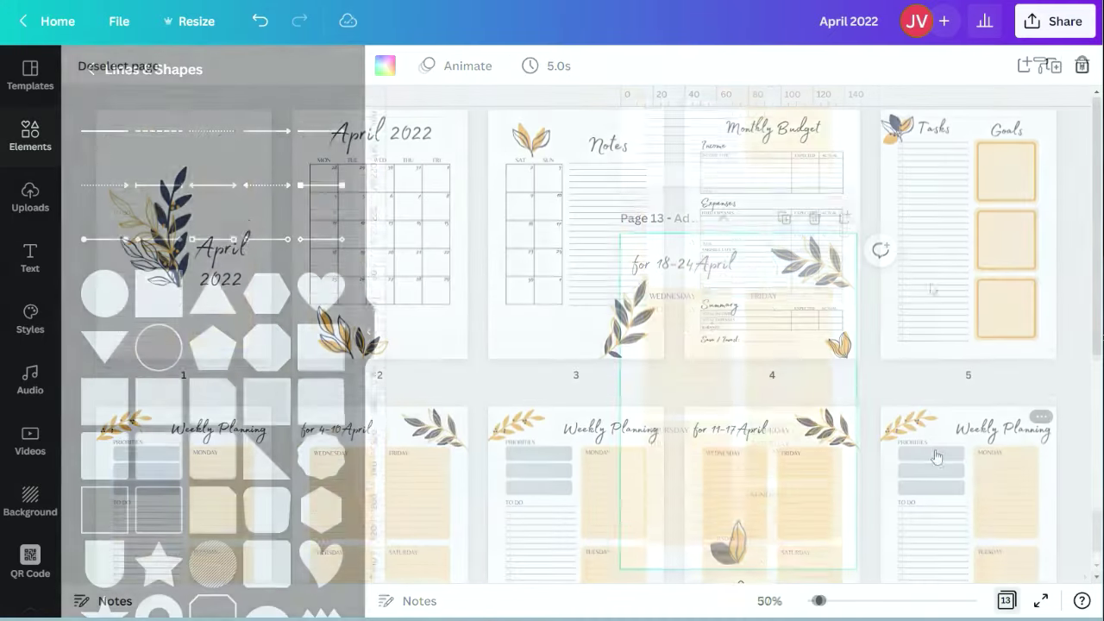
- Insert a blank page after each of the first six planner pages, from the cover to the first Weekly Planning page
{"action": "scroll", "coordinate": [937, 454], "scroll_direction": "down", "scroll_amount": 2}
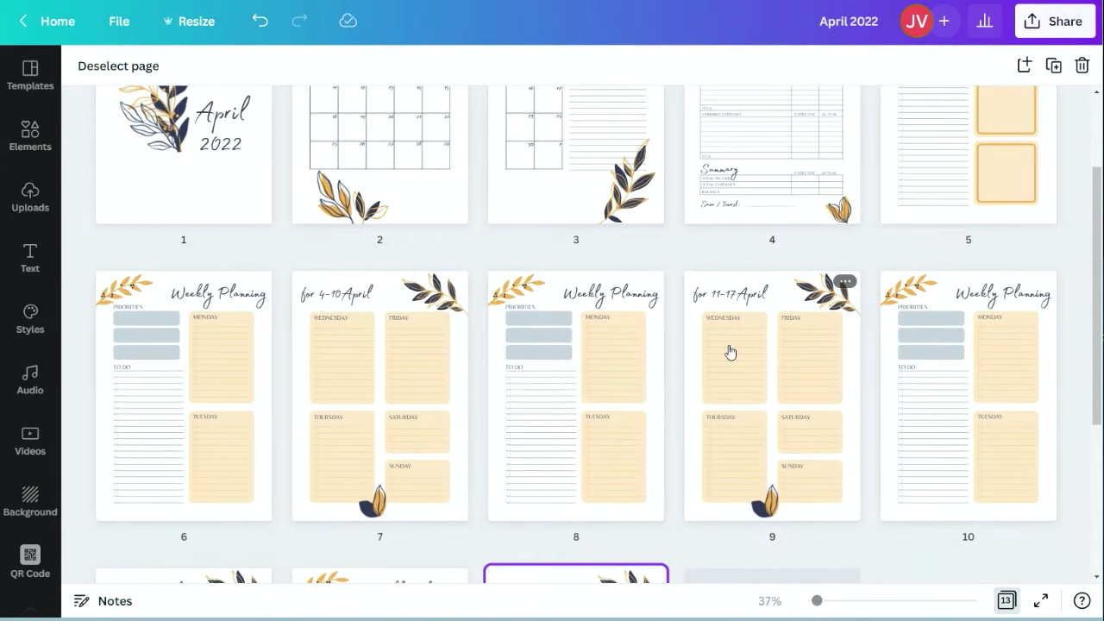
{"action": "scroll", "coordinate": [948, 350], "scroll_direction": "down", "scroll_amount": 4}
{"action": "scroll", "coordinate": [966, 431], "scroll_direction": "up", "scroll_amount": 5}
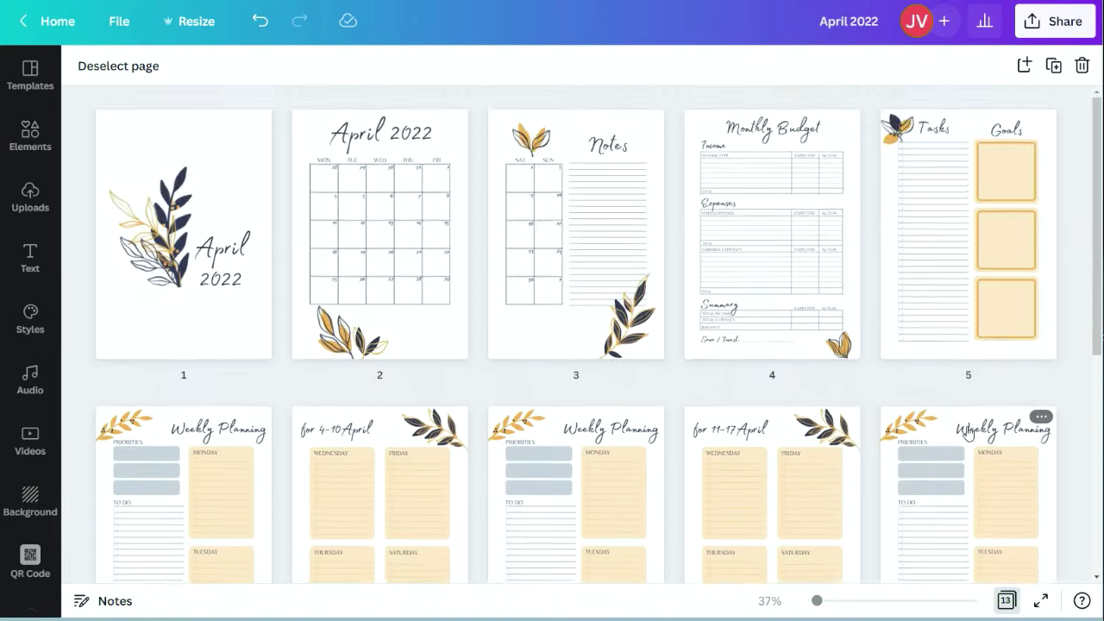
{"action": "scroll", "coordinate": [967, 434], "scroll_direction": "down", "scroll_amount": 5}
{"action": "key", "text": "ctrl+alt+g"}
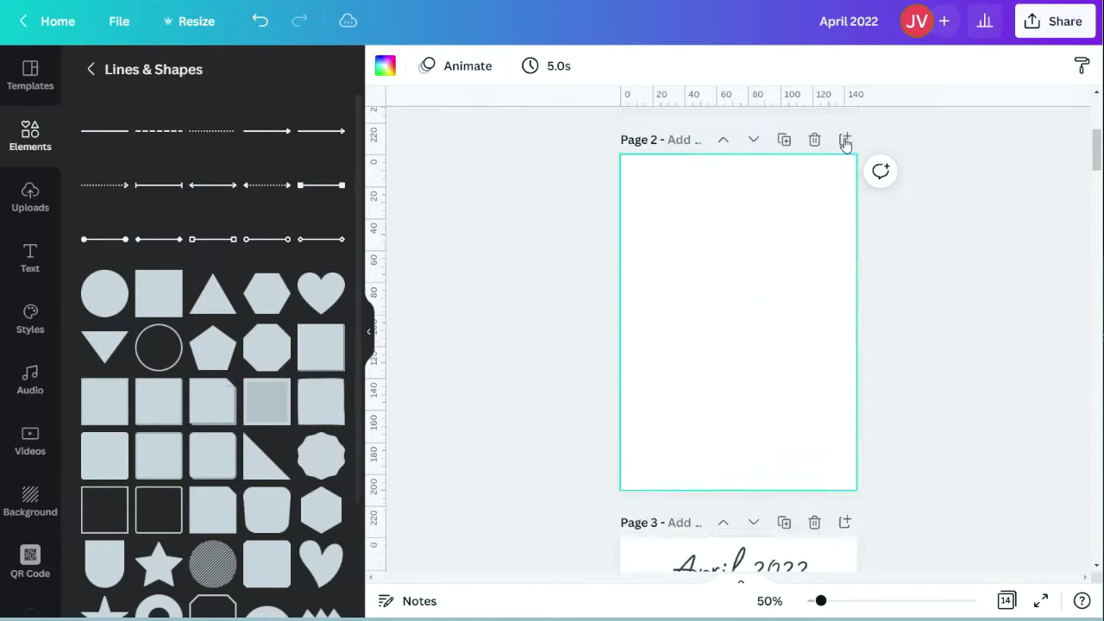
{"action": "left_click", "coordinate": [845, 183]}
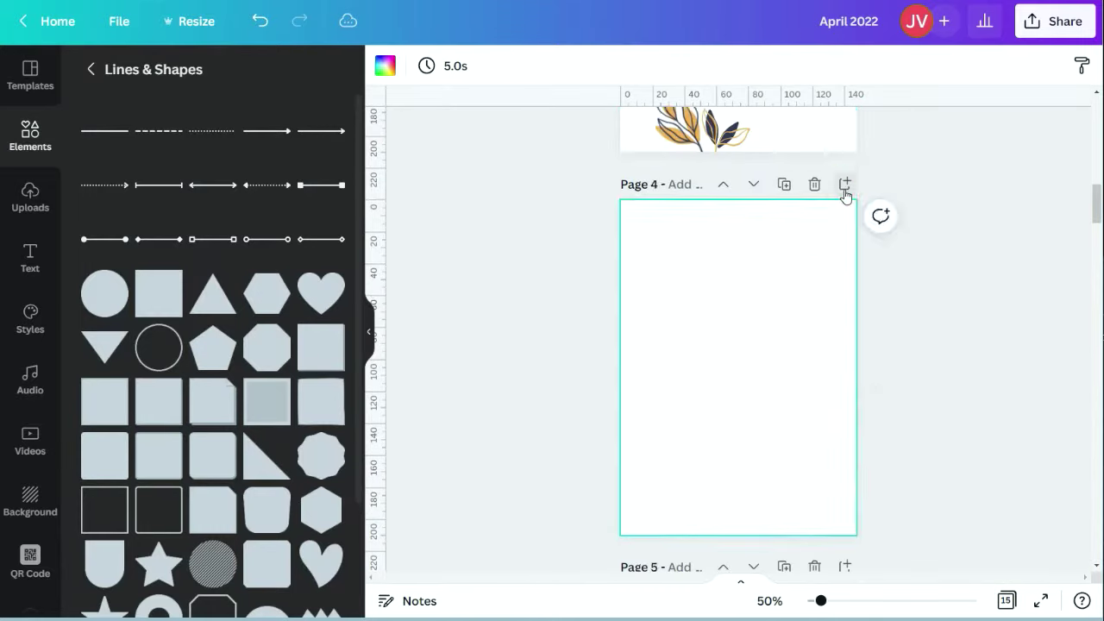
{"action": "scroll", "coordinate": [879, 220], "scroll_direction": "down", "scroll_amount": 4}
{"action": "left_click", "coordinate": [845, 186]}
{"action": "scroll", "coordinate": [888, 227], "scroll_direction": "down", "scroll_amount": 4}
{"action": "left_click", "coordinate": [845, 188]}
{"action": "scroll", "coordinate": [909, 219], "scroll_direction": "down", "scroll_amount": 5}
{"action": "left_click", "coordinate": [845, 190]}
{"action": "scroll", "coordinate": [897, 233], "scroll_direction": "down", "scroll_amount": 4}
{"action": "left_click", "coordinate": [846, 190]}
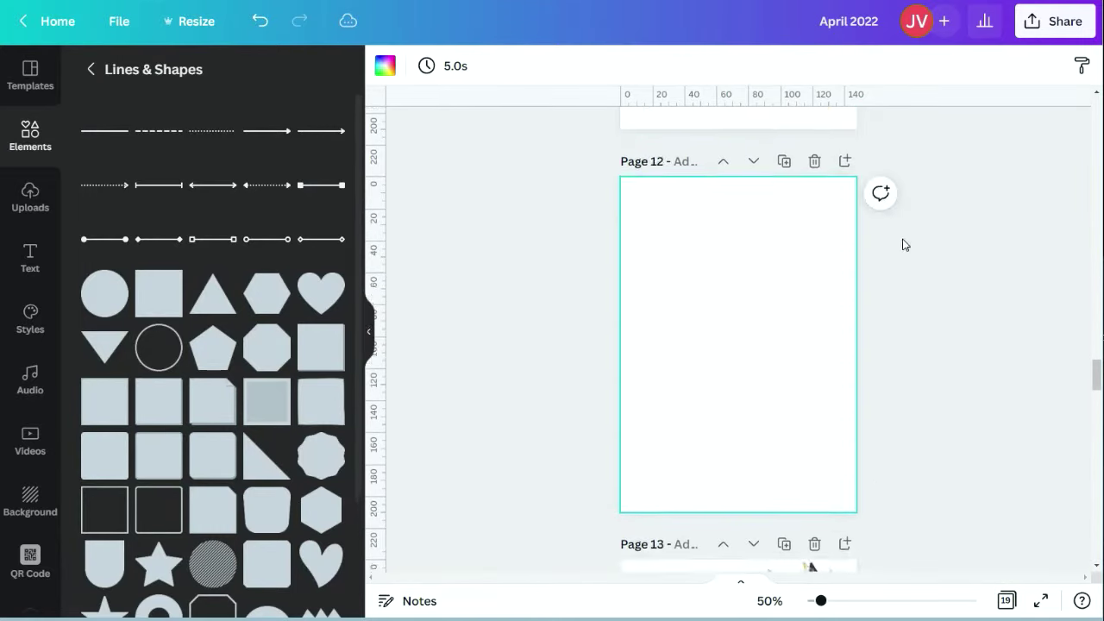
- Insert a blank page after each of the remaining weekly planner pages, finishing with a blank page 26
{"action": "scroll", "coordinate": [904, 244], "scroll_direction": "down", "scroll_amount": 4}
{"action": "left_click", "coordinate": [846, 192]}
{"action": "scroll", "coordinate": [899, 259], "scroll_direction": "down", "scroll_amount": 4}
{"action": "left_click", "coordinate": [845, 194]}
{"action": "left_click", "coordinate": [845, 300]}
{"action": "left_click", "coordinate": [845, 188]}
{"action": "scroll", "coordinate": [871, 267], "scroll_direction": "down", "scroll_amount": 4}
{"action": "left_click", "coordinate": [845, 197]}
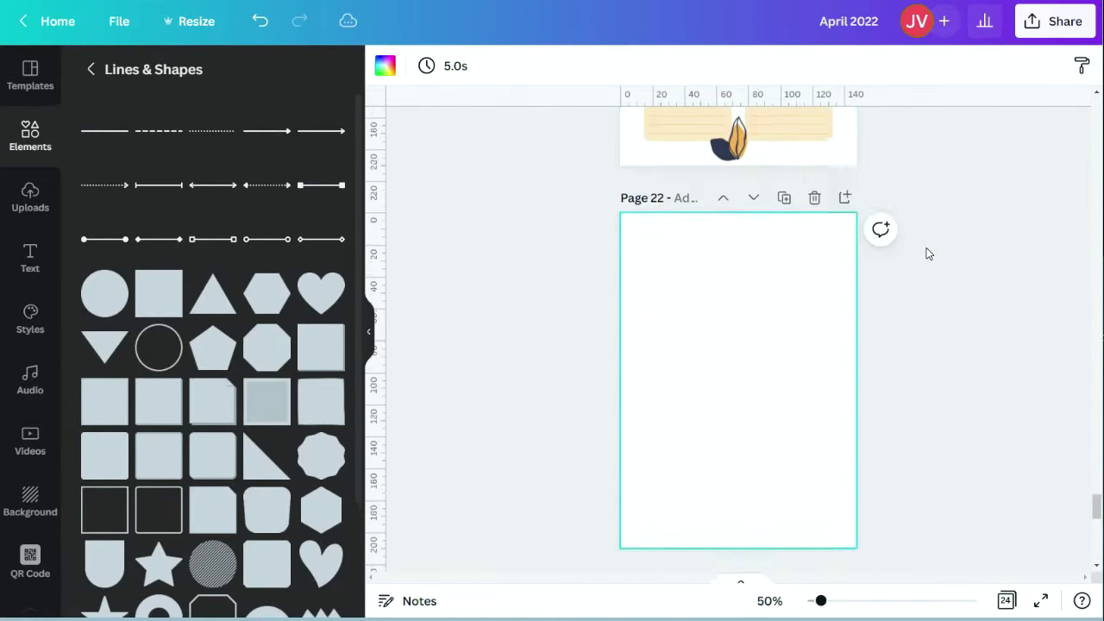
{"action": "scroll", "coordinate": [929, 254], "scroll_direction": "down", "scroll_amount": 4}
{"action": "left_click", "coordinate": [845, 228]}
{"action": "scroll", "coordinate": [906, 232], "scroll_direction": "down", "scroll_amount": 5}
{"action": "left_click", "coordinate": [846, 141]}
{"action": "scroll", "coordinate": [937, 255], "scroll_direction": "up", "scroll_amount": 5}
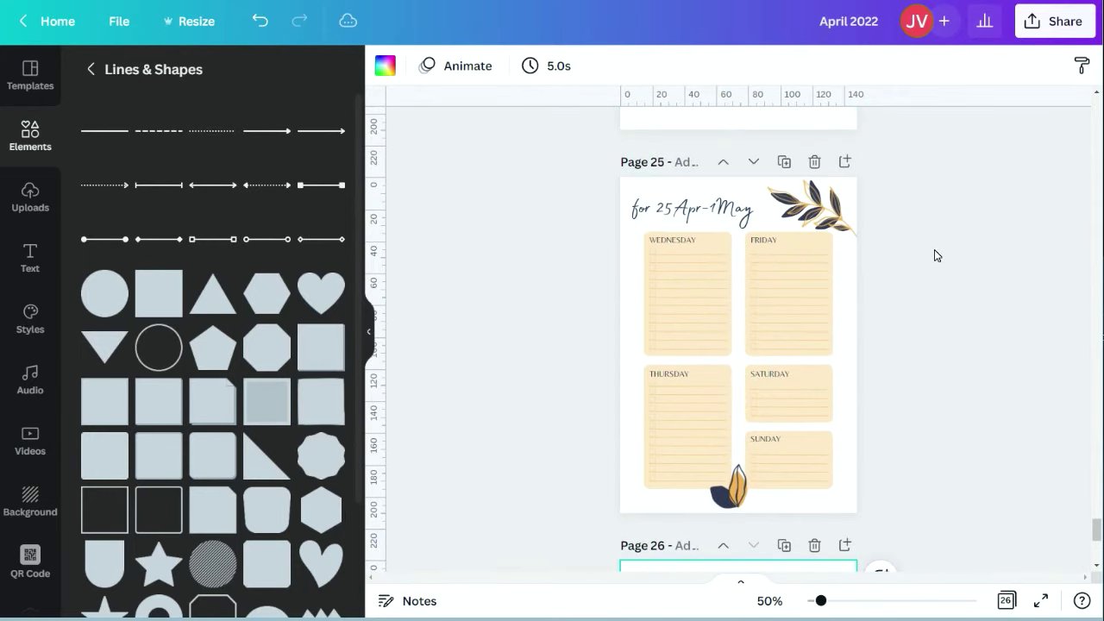
- Download all 26 pages of the design as a PDF Print file
{"action": "left_click", "coordinate": [1054, 22]}
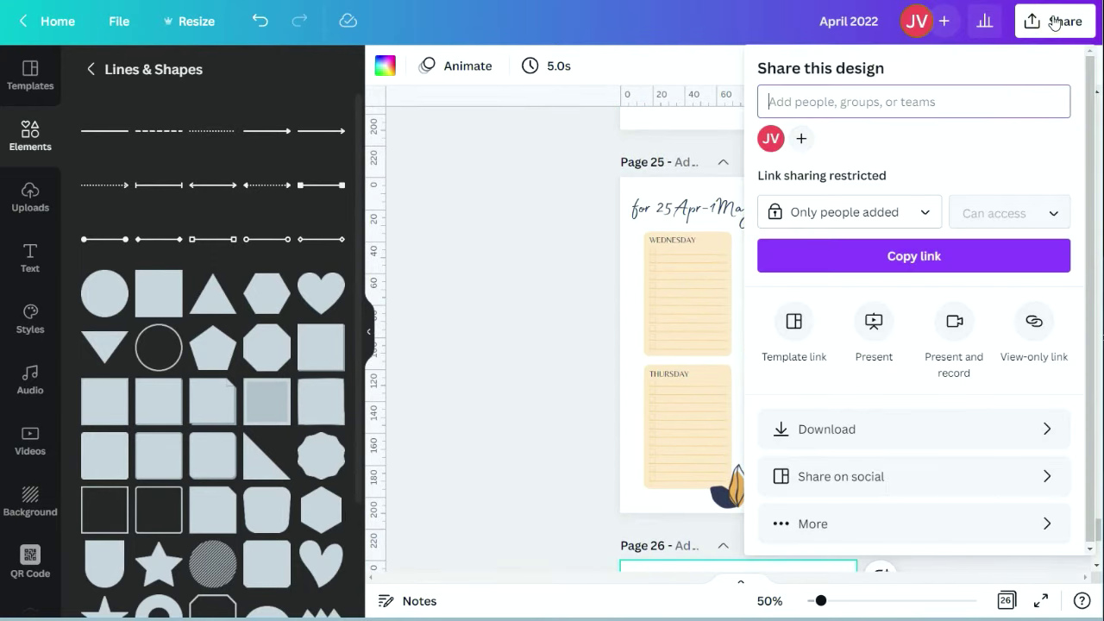
{"action": "left_click", "coordinate": [893, 430]}
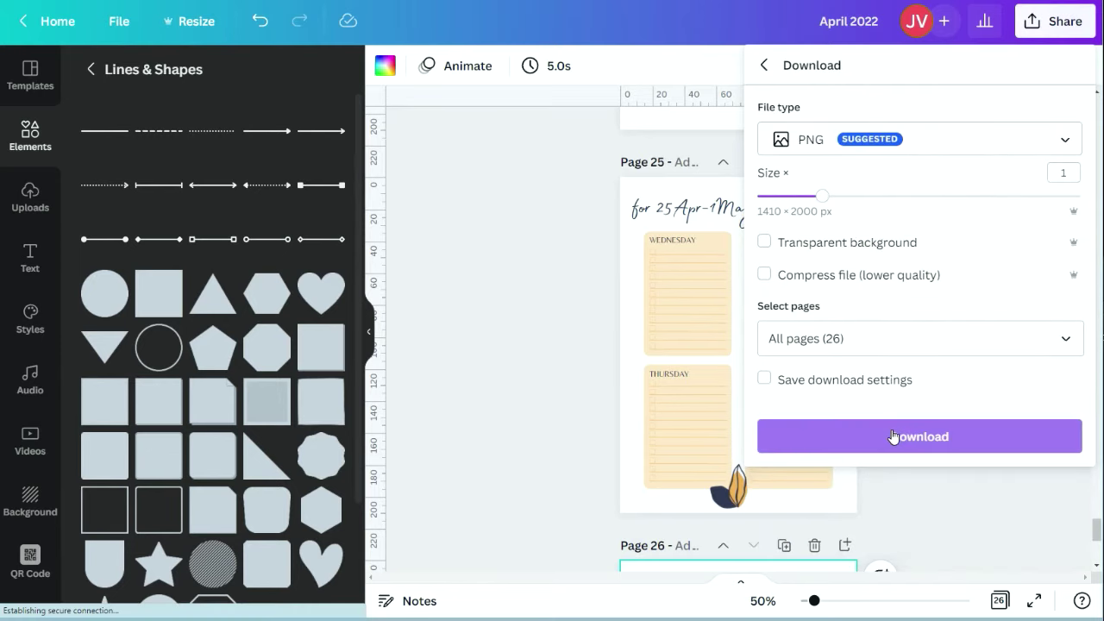
{"action": "left_click", "coordinate": [873, 140]}
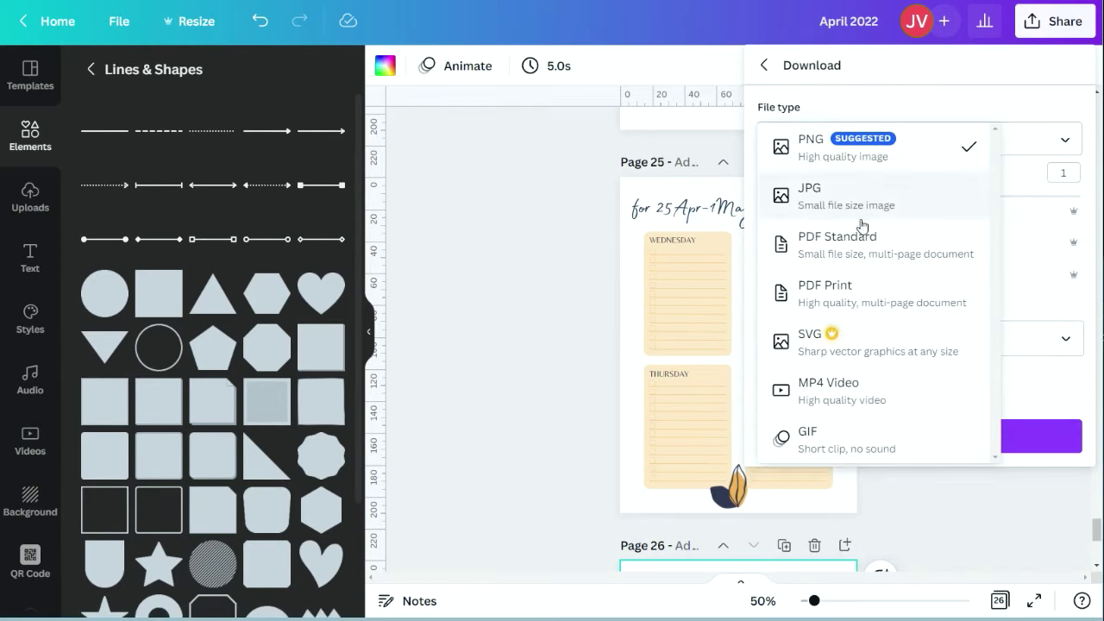
{"action": "left_click", "coordinate": [858, 295]}
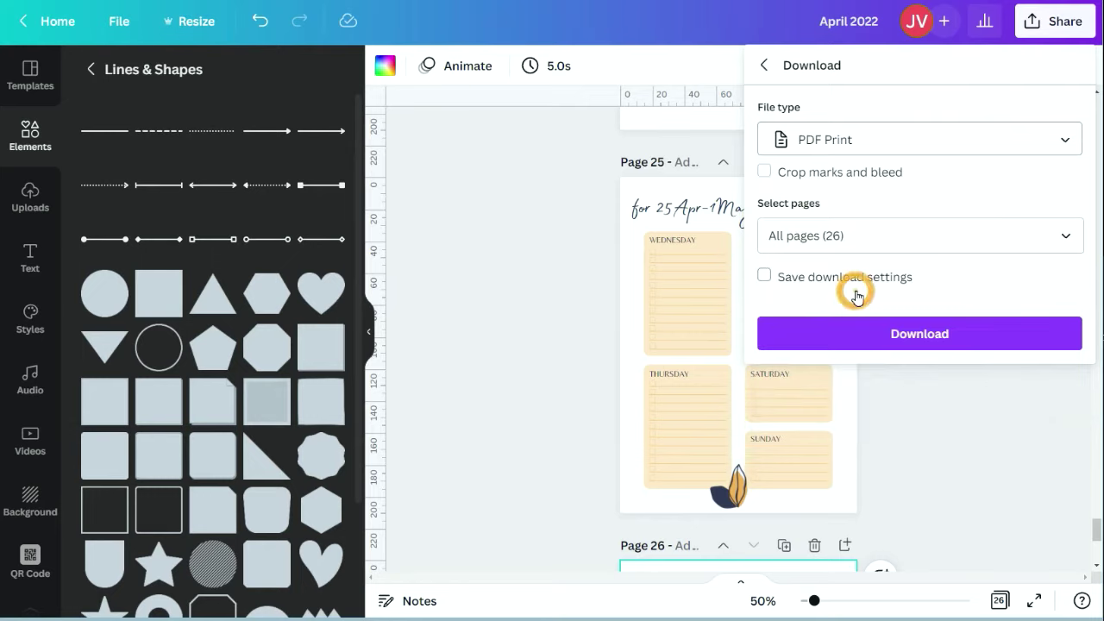
{"action": "left_click", "coordinate": [857, 338]}
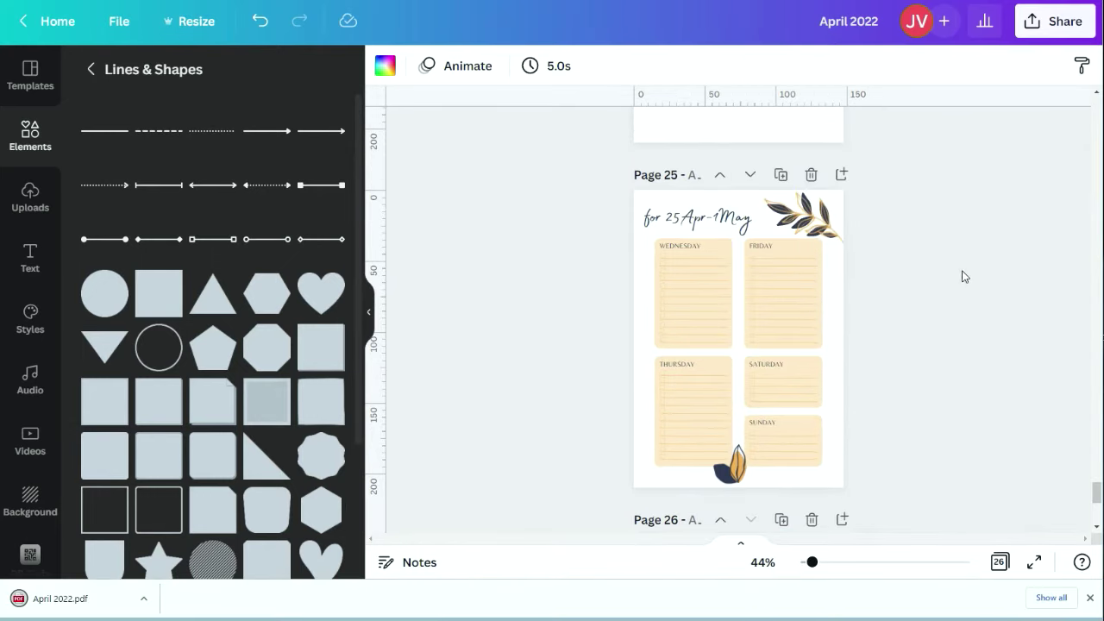
- Open the downloaded April 2022.pdf and limit its print job to custom page 1
{"action": "left_click", "coordinate": [75, 601]}
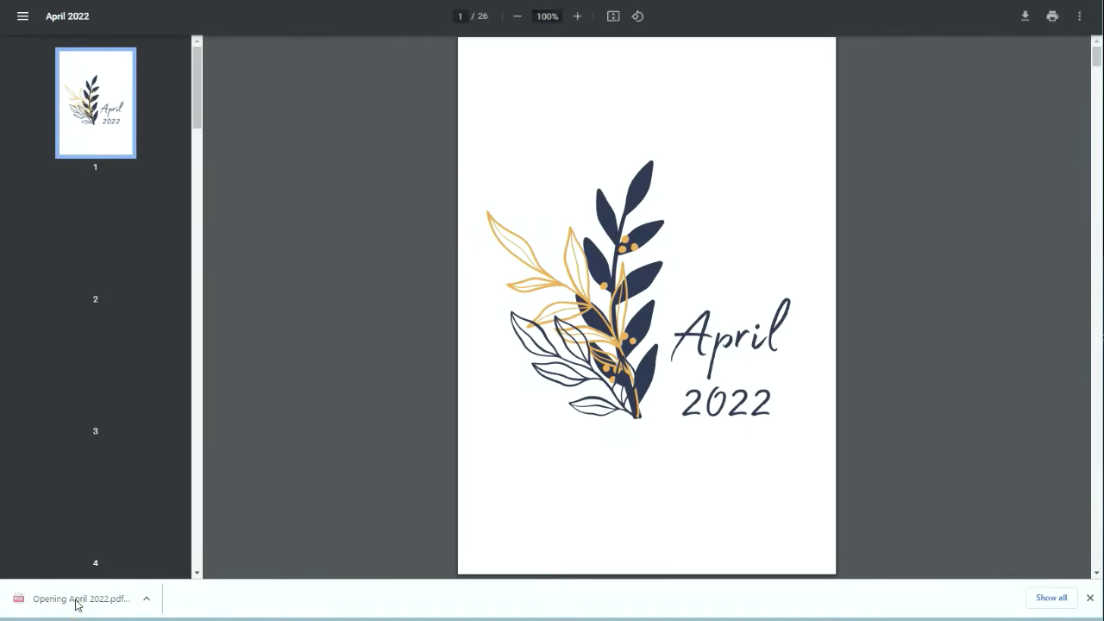
{"action": "left_click", "coordinate": [1052, 16]}
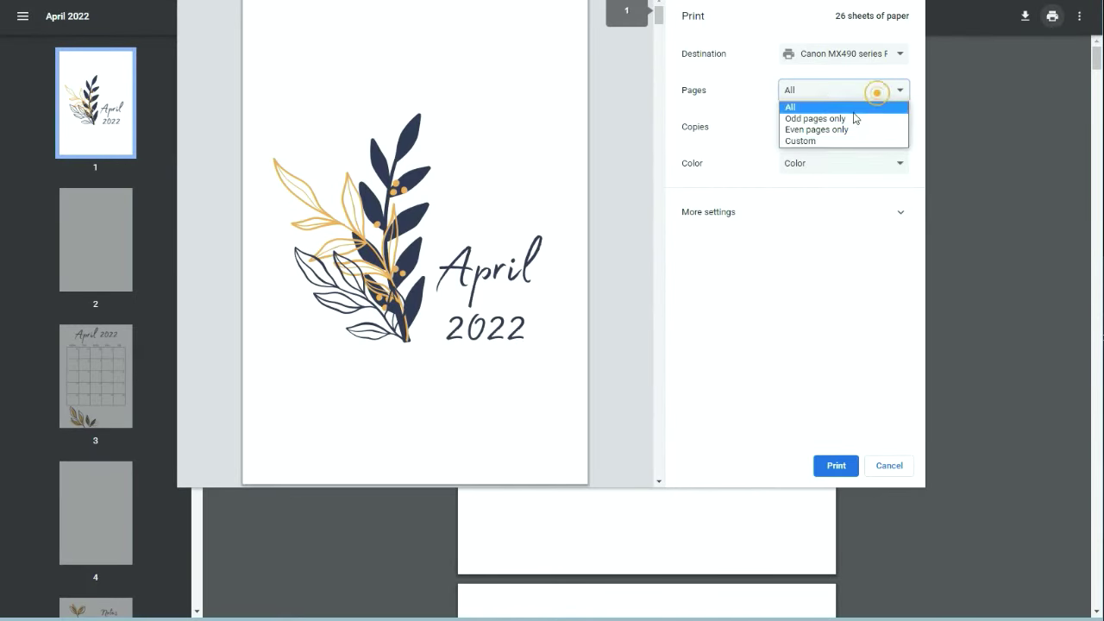
{"action": "left_click", "coordinate": [823, 143]}
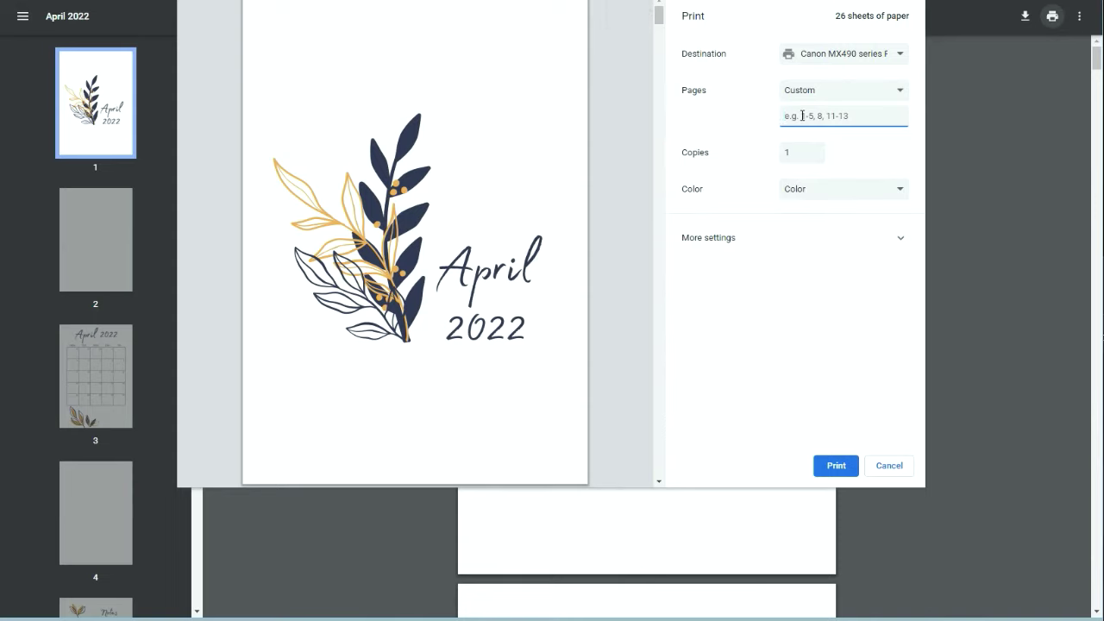
- Set the print job to 2 pages per sheet with the scale at Fit to paper
{"action": "left_click", "coordinate": [827, 239]}
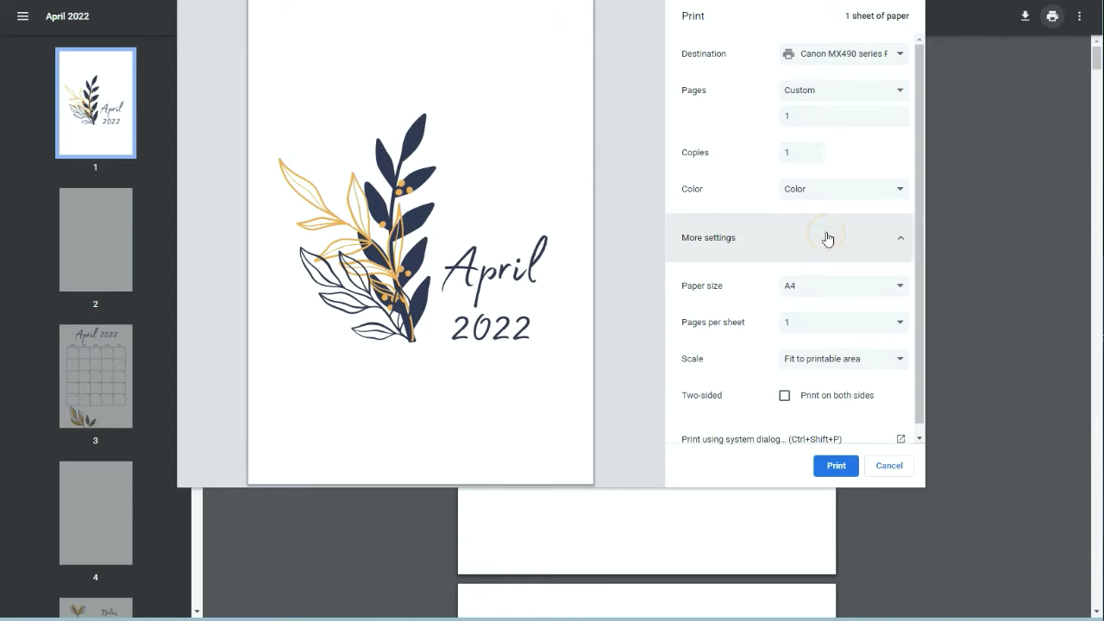
{"action": "left_click", "coordinate": [825, 322]}
{"action": "left_click", "coordinate": [808, 352]}
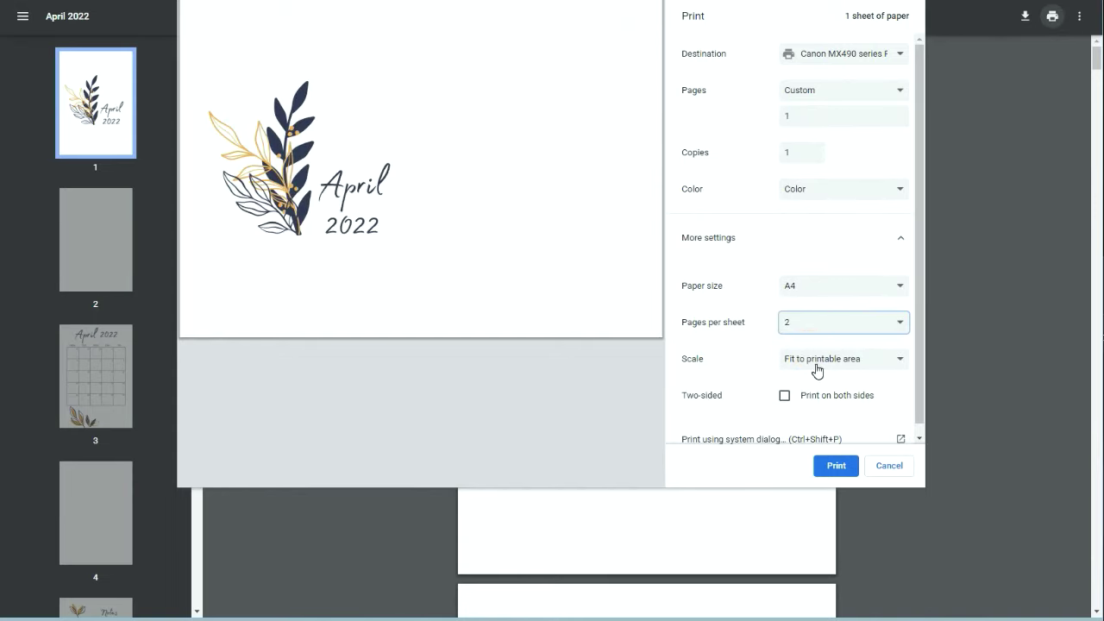
{"action": "left_click", "coordinate": [815, 398]}
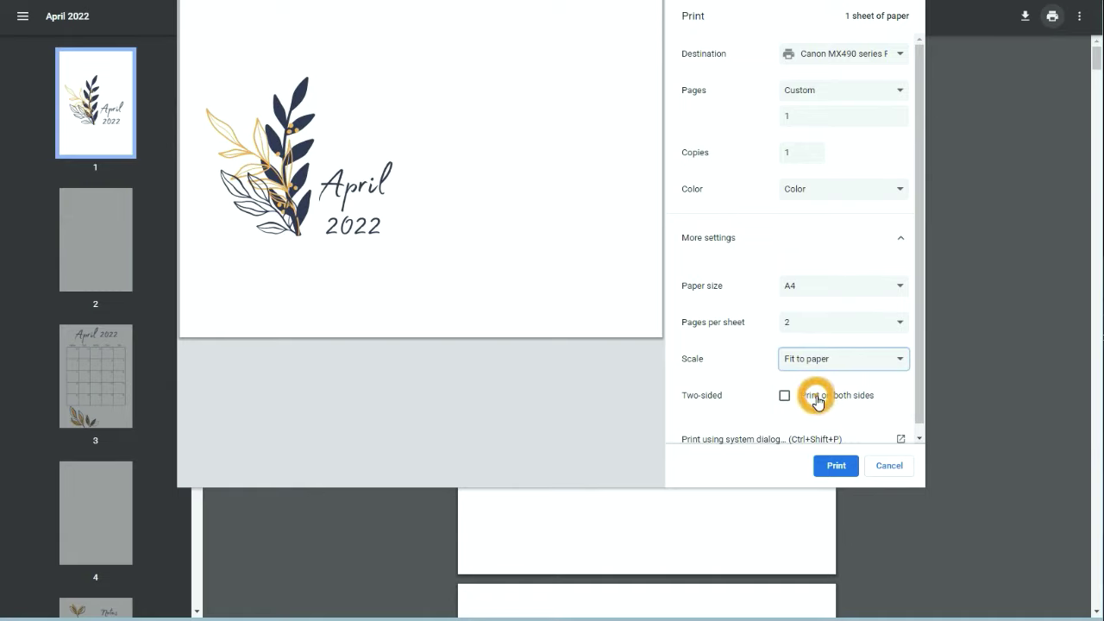
- Print the April 2022 cover sheet and start a new print job limited to custom pages 2-3
{"action": "left_click", "coordinate": [836, 467]}
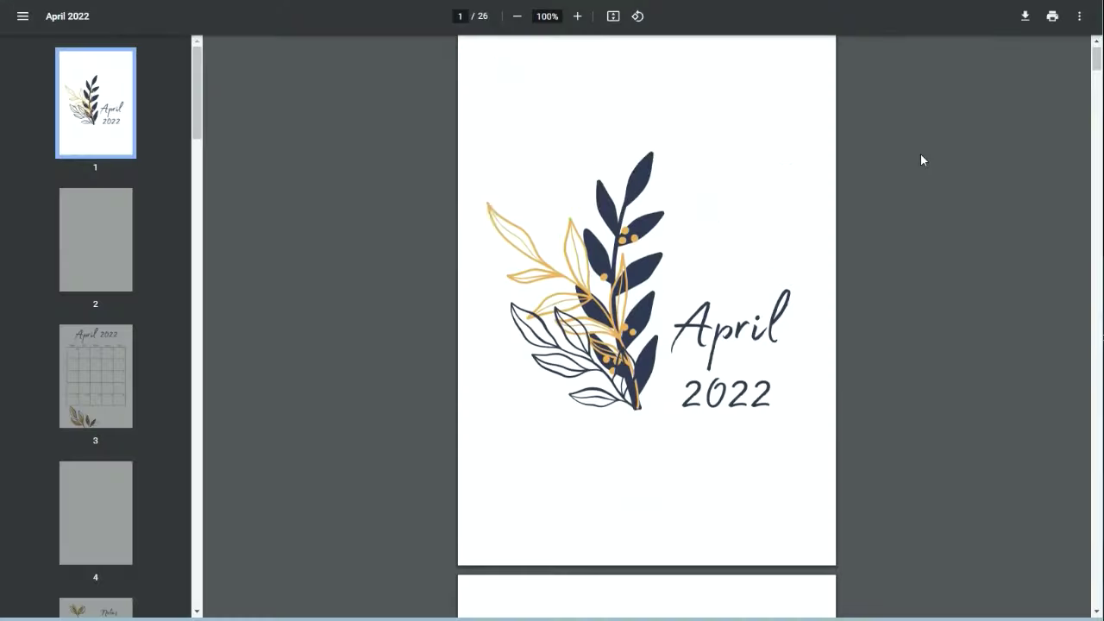
{"action": "scroll", "coordinate": [914, 157], "scroll_direction": "down", "scroll_amount": 12}
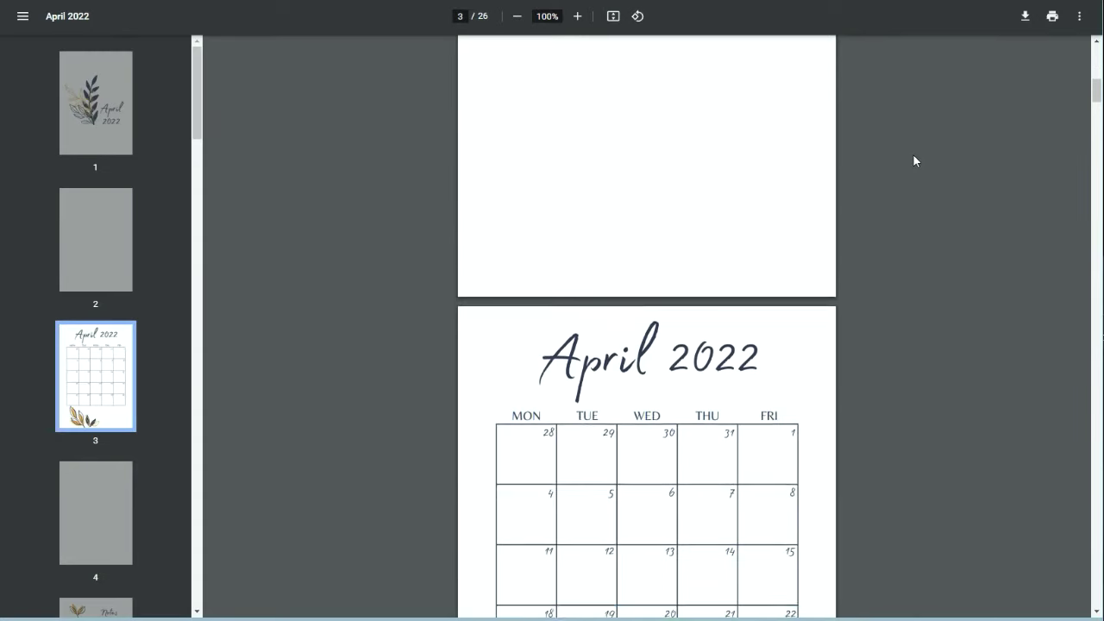
{"action": "scroll", "coordinate": [914, 156], "scroll_direction": "down", "scroll_amount": 3}
{"action": "left_click", "coordinate": [1054, 15]}
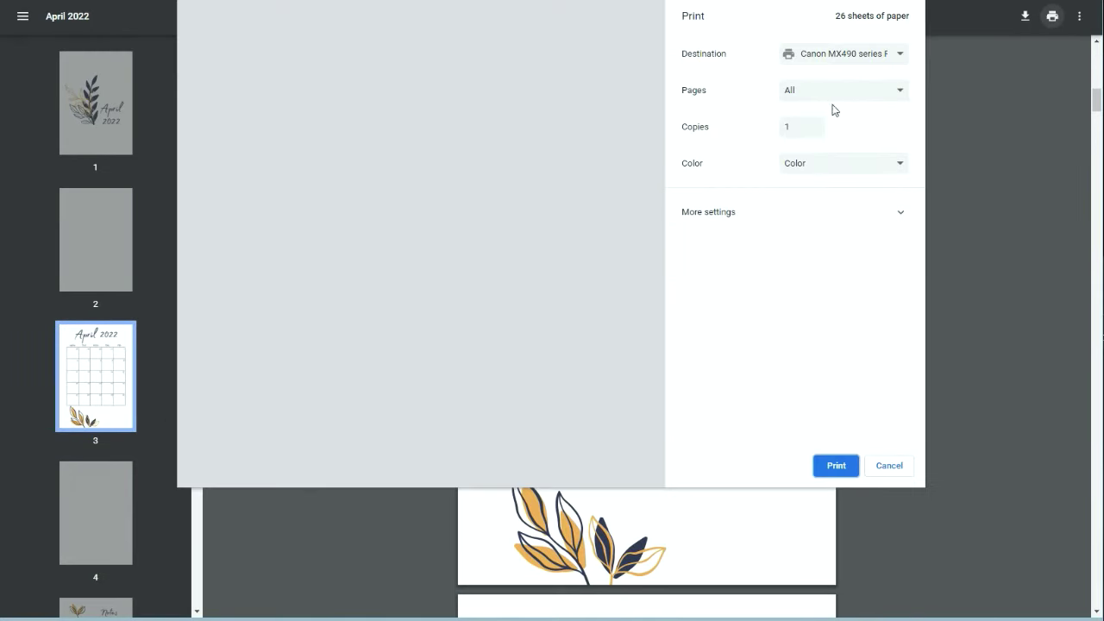
{"action": "left_click", "coordinate": [815, 95]}
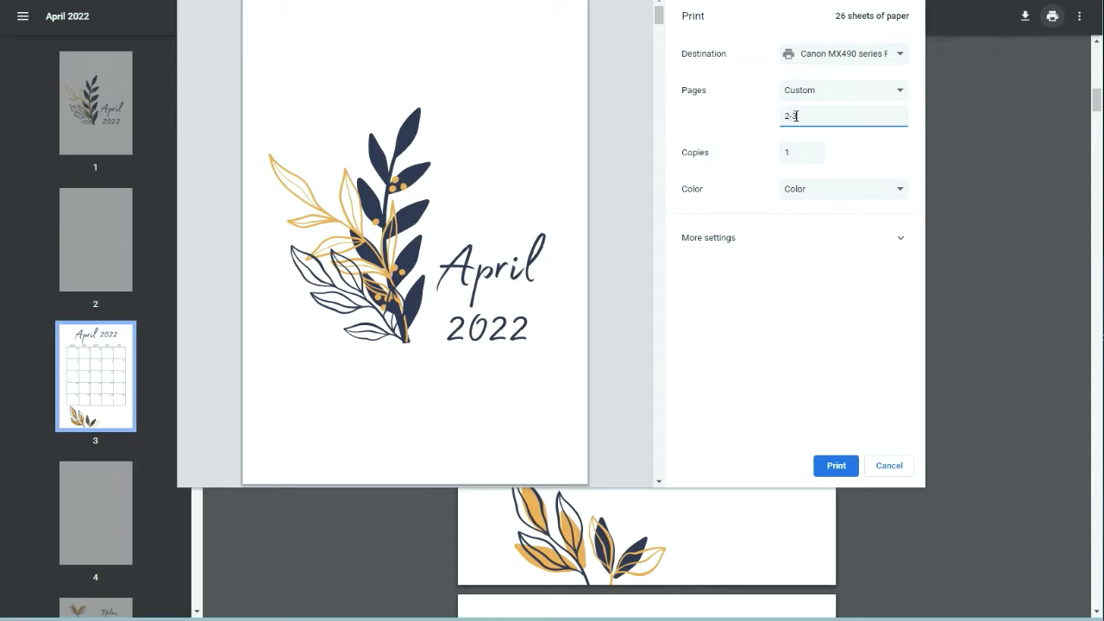
- Set the pages 2-3 print job to 2 pages per sheet and send it to the printer
{"action": "left_click", "coordinate": [785, 237]}
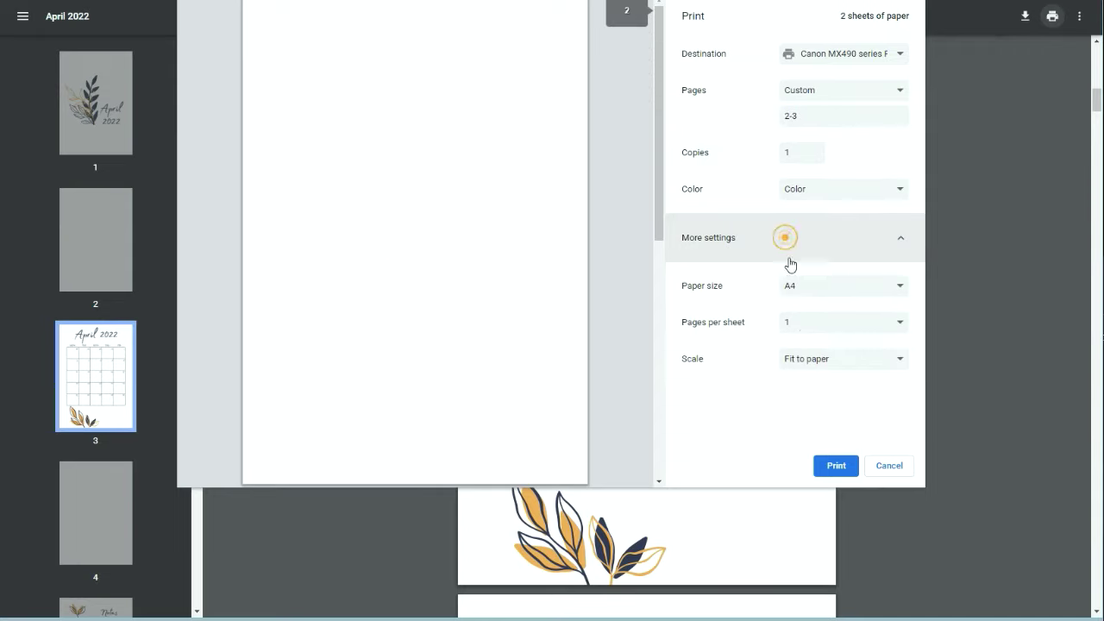
{"action": "left_click", "coordinate": [801, 322]}
{"action": "left_click", "coordinate": [792, 351]}
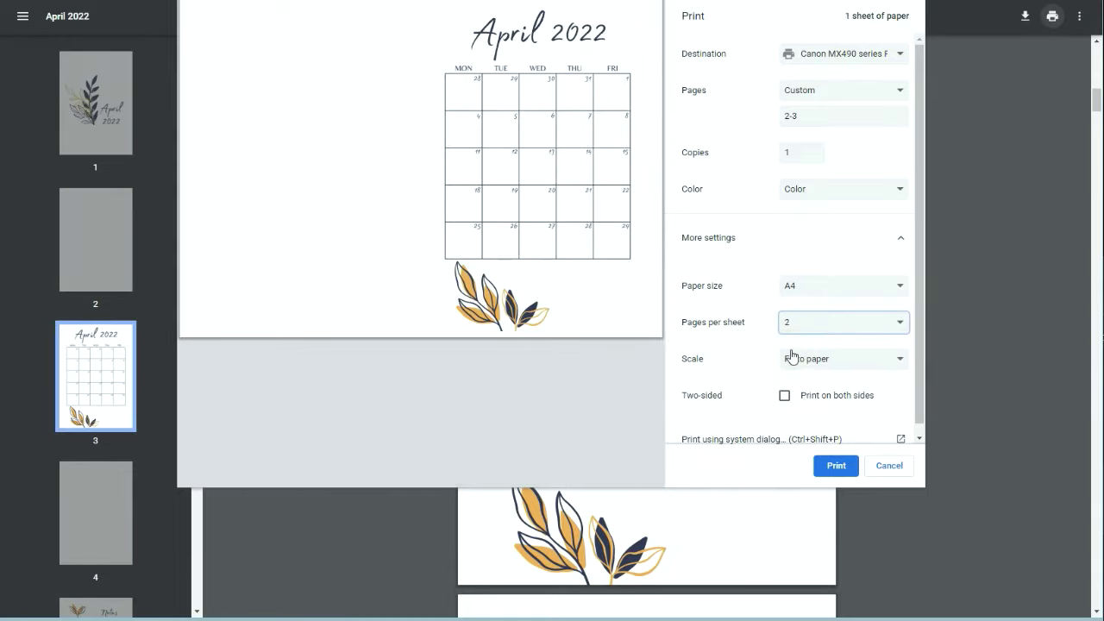
{"action": "left_click", "coordinate": [830, 471]}
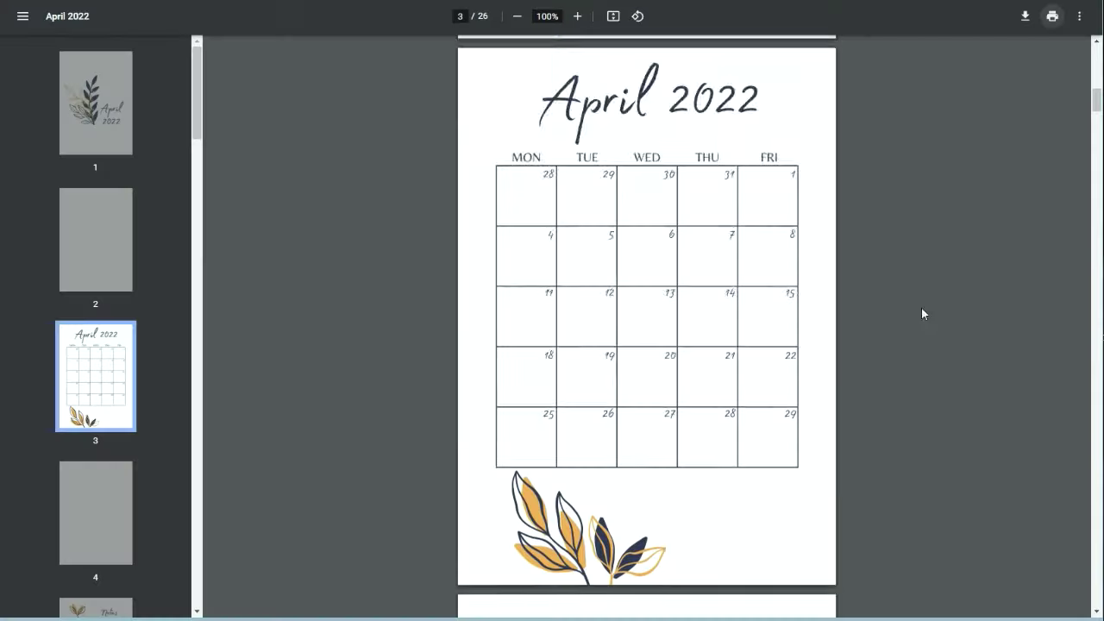
- Start a new print job limited to custom page 5, the weekend and notes page, and expand its additional settings
{"action": "scroll", "coordinate": [936, 307], "scroll_direction": "down", "scroll_amount": 6}
{"action": "scroll", "coordinate": [942, 308], "scroll_direction": "down", "scroll_amount": 6}
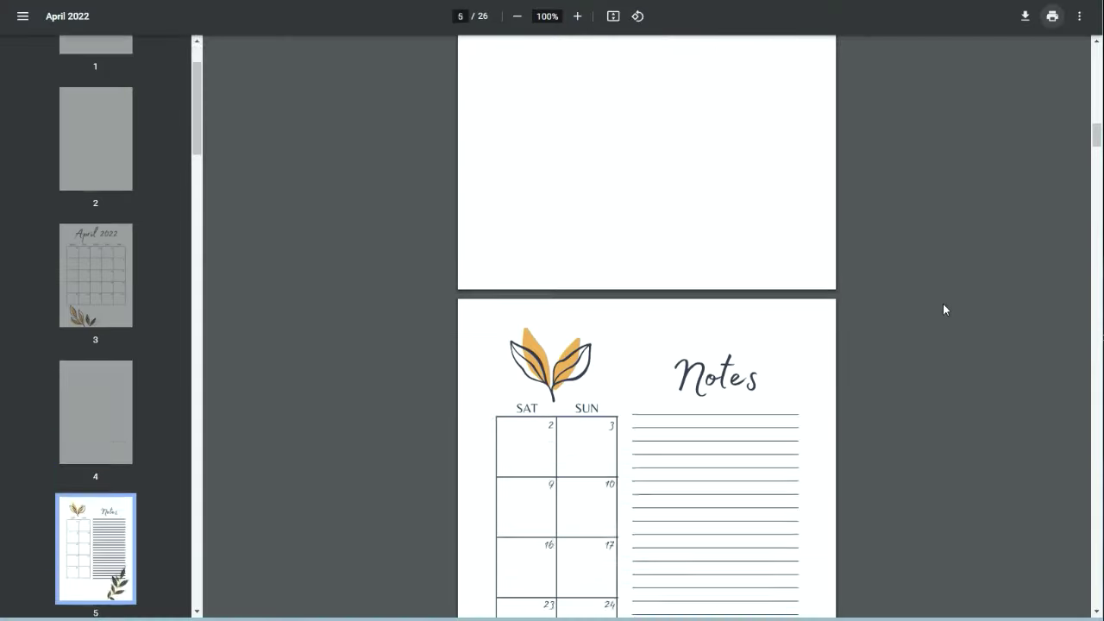
{"action": "left_click", "coordinate": [1053, 17]}
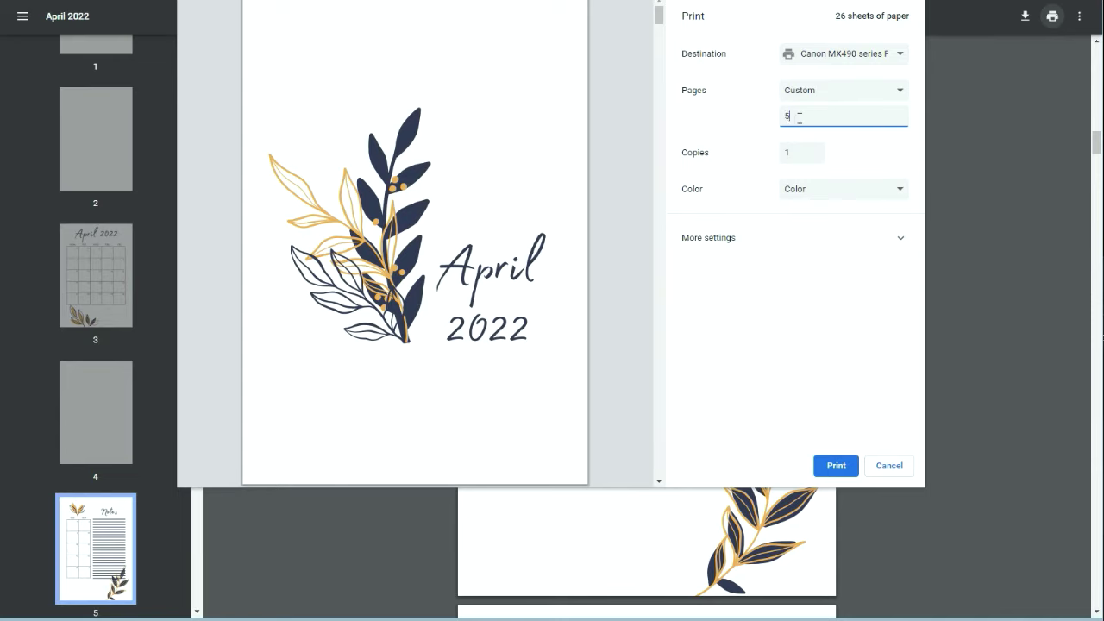
{"action": "left_click", "coordinate": [791, 238]}
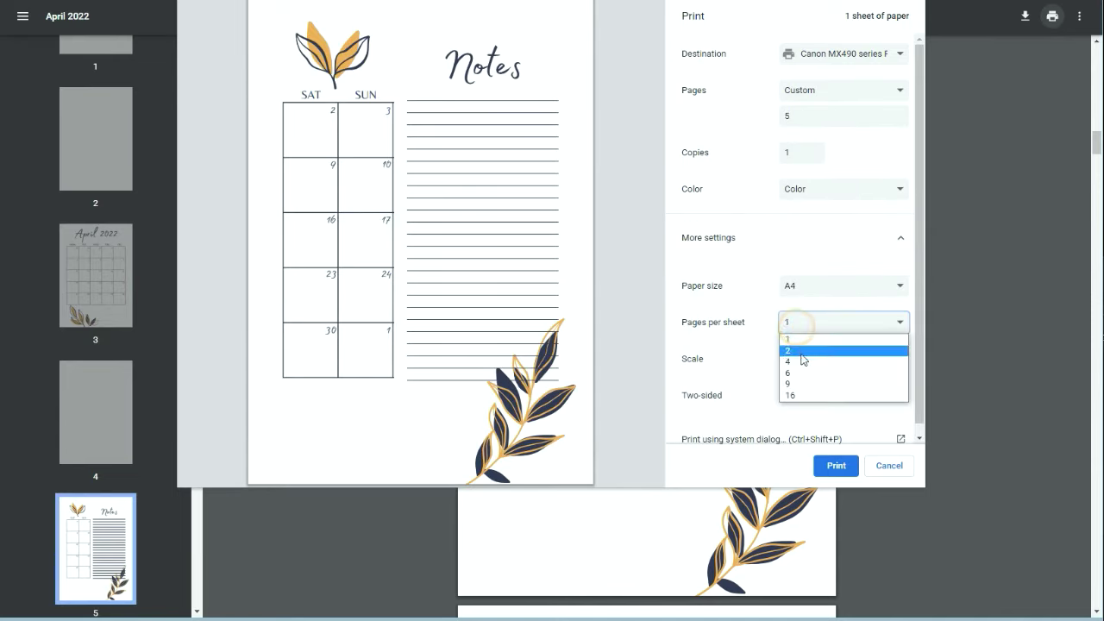